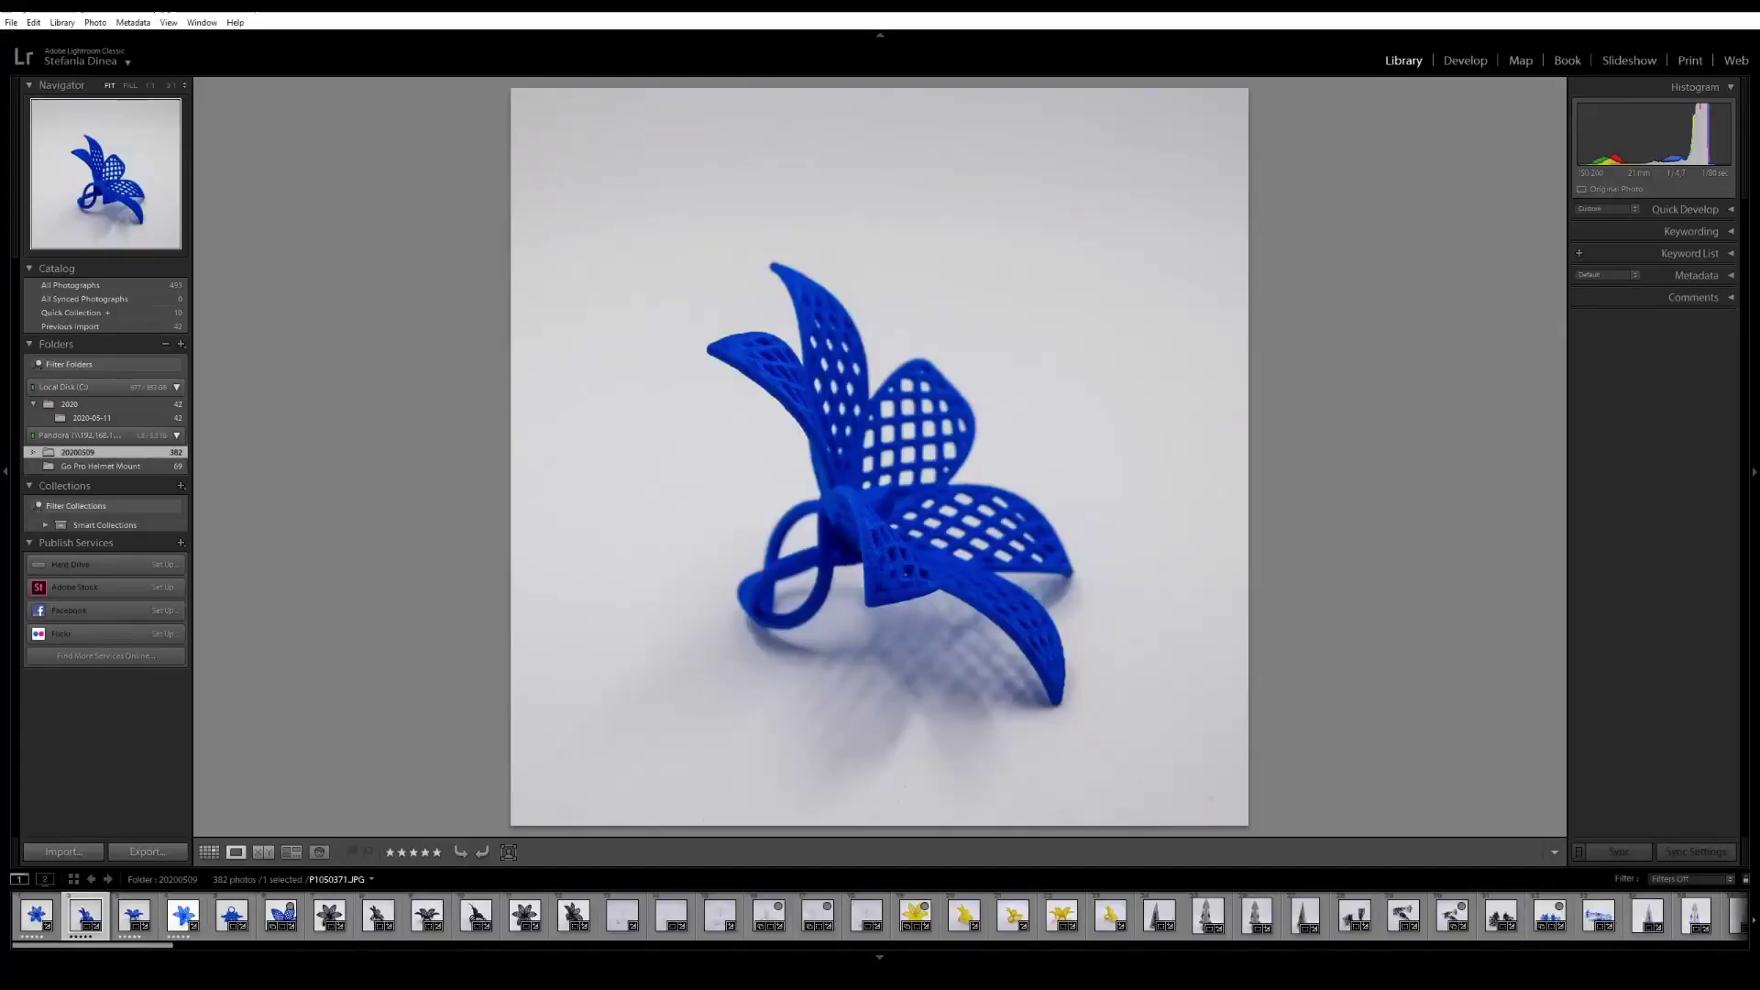
click(11, 22)
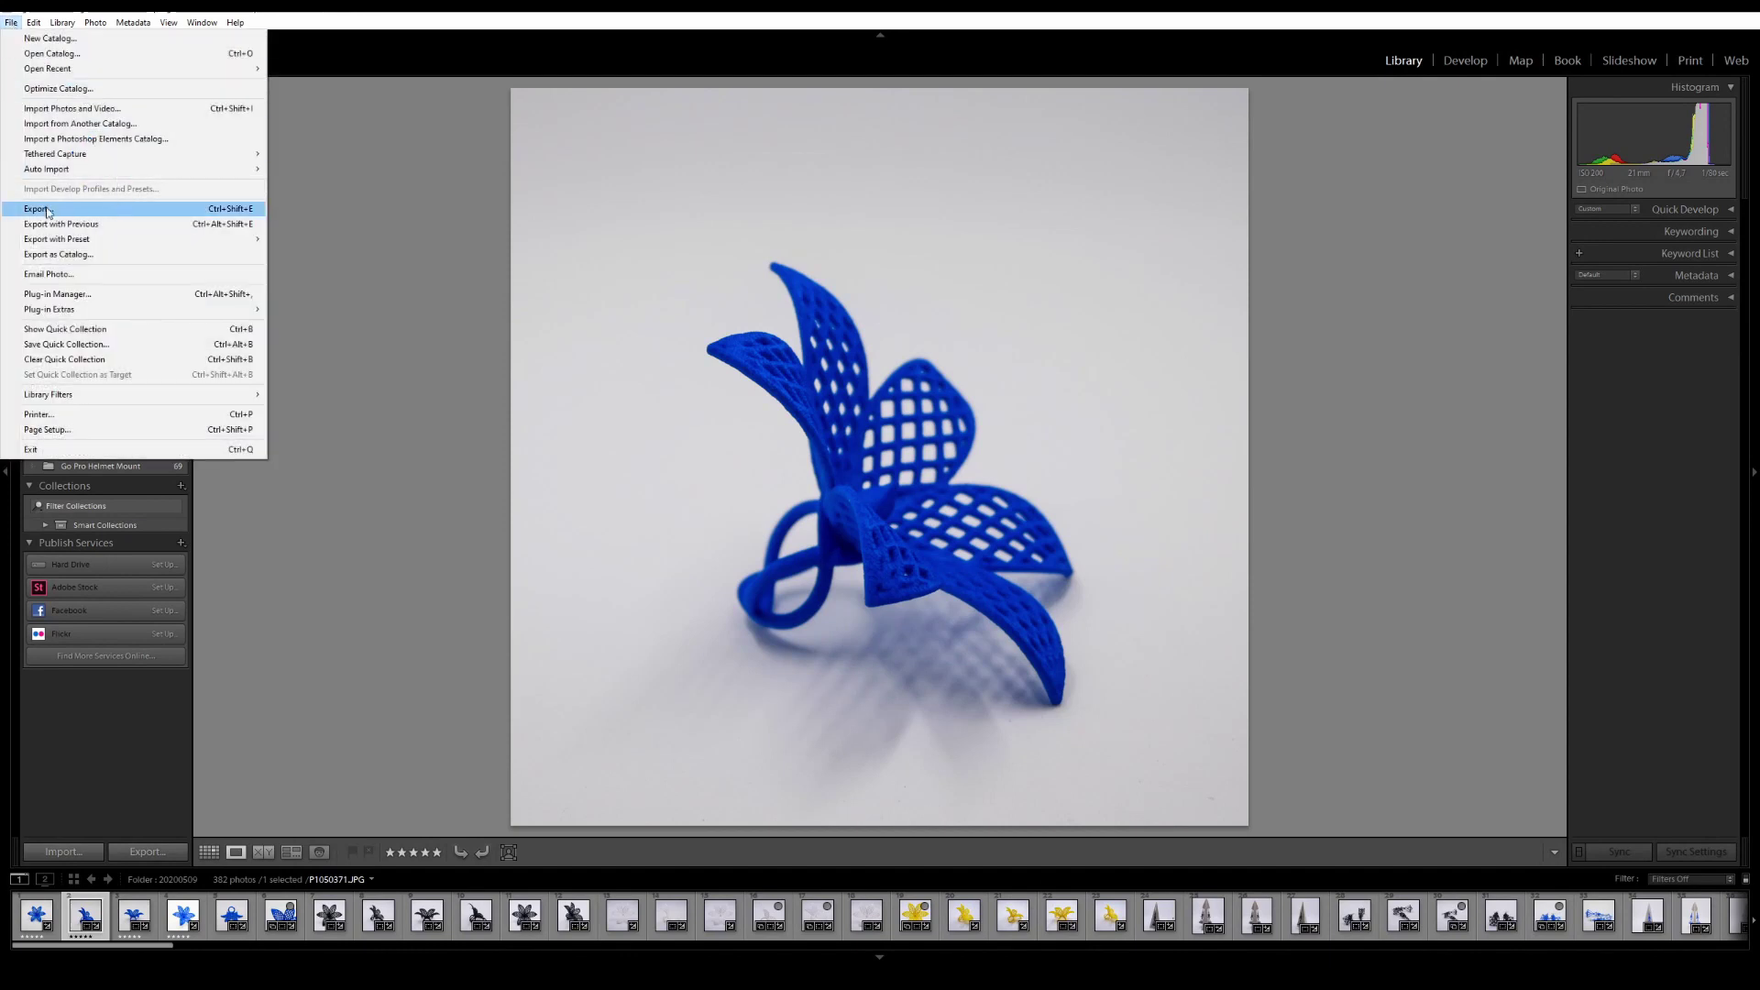
click(170, 111)
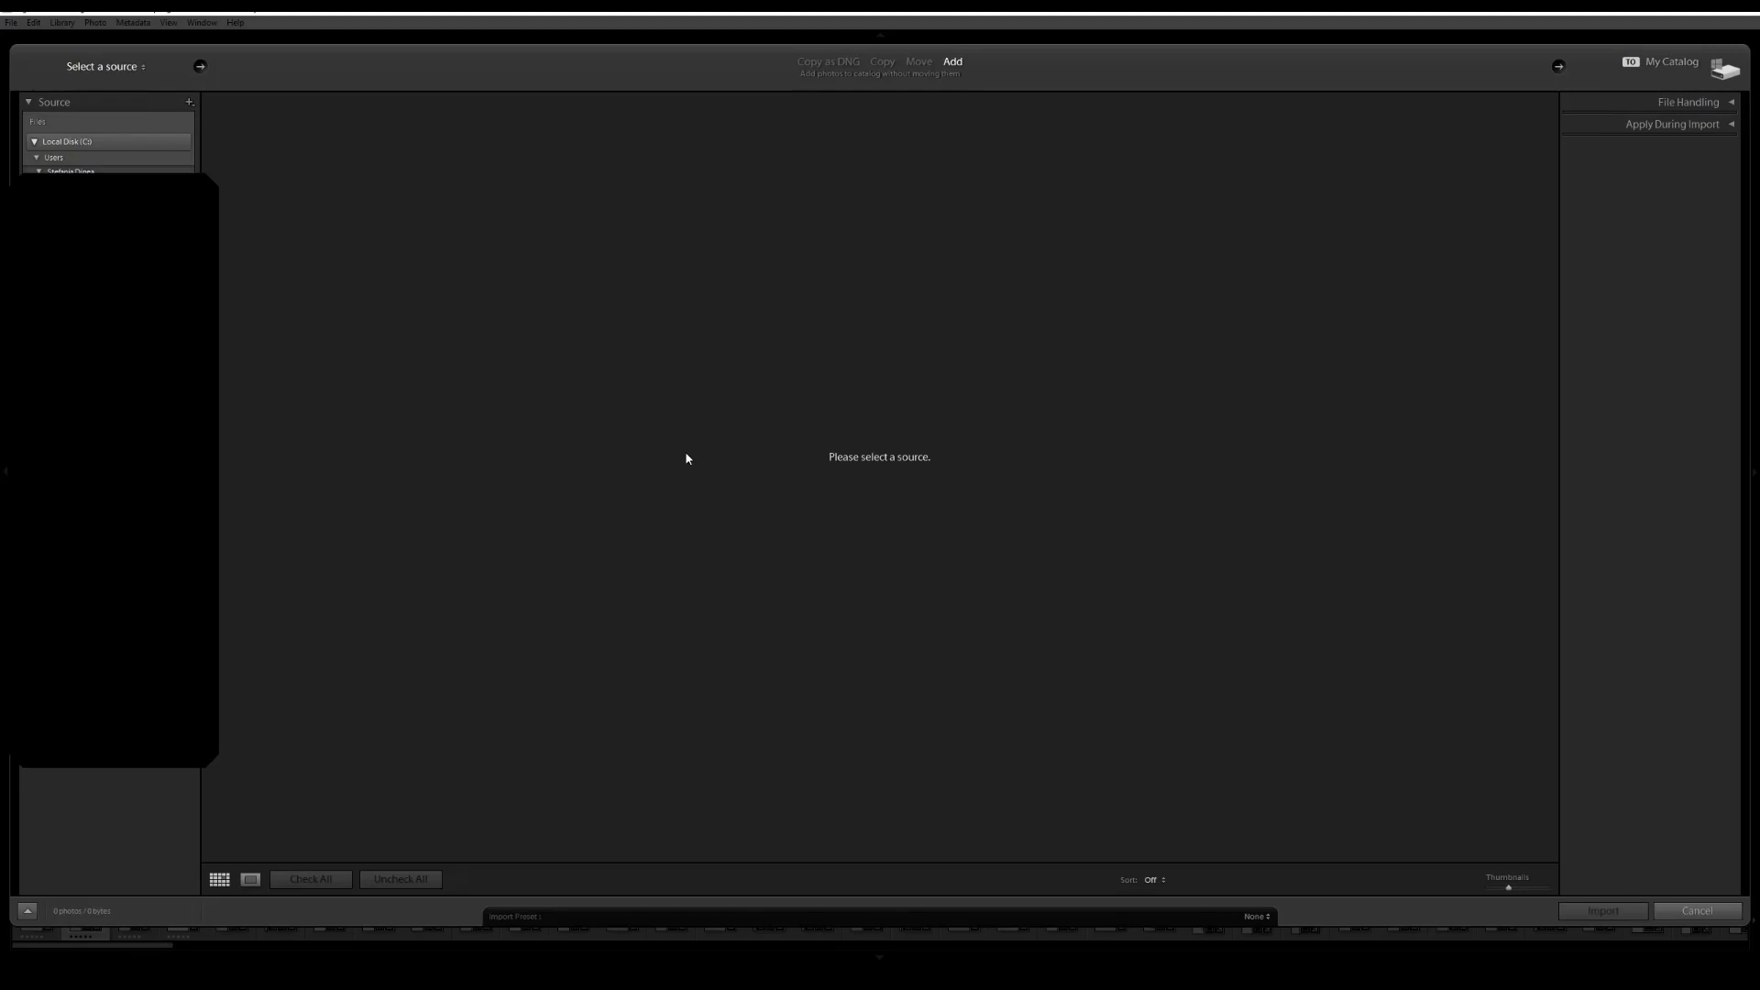
click(33, 141)
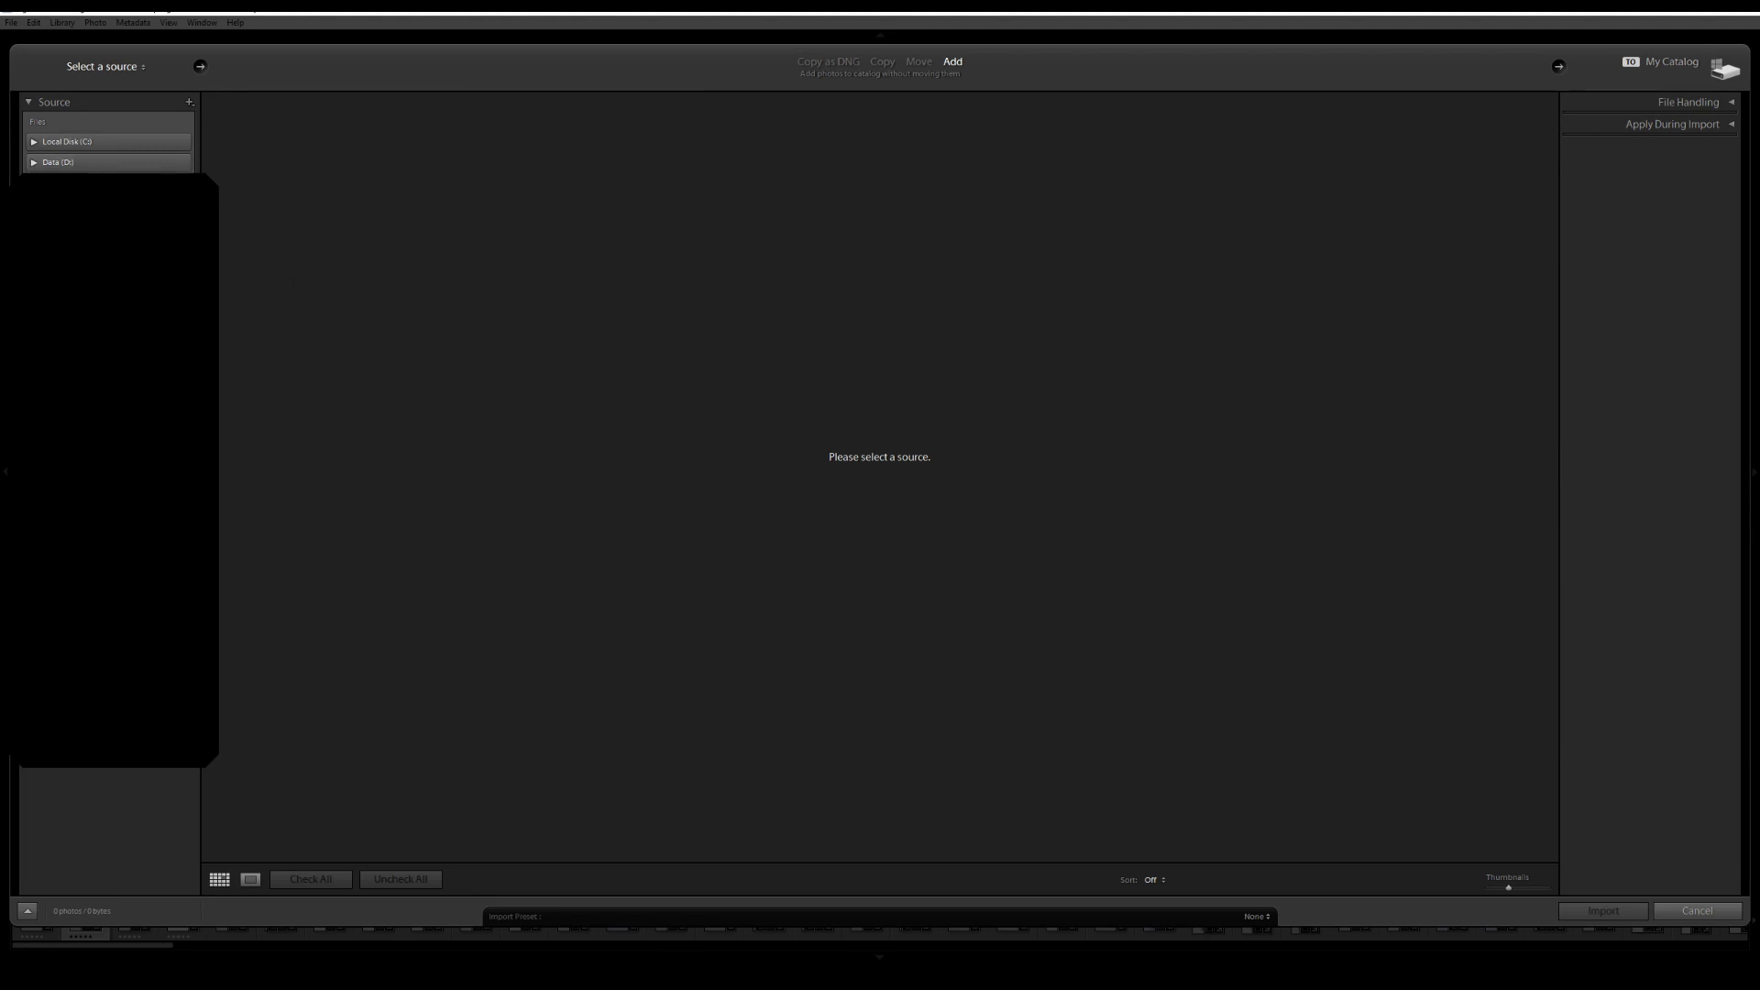
click(1705, 911)
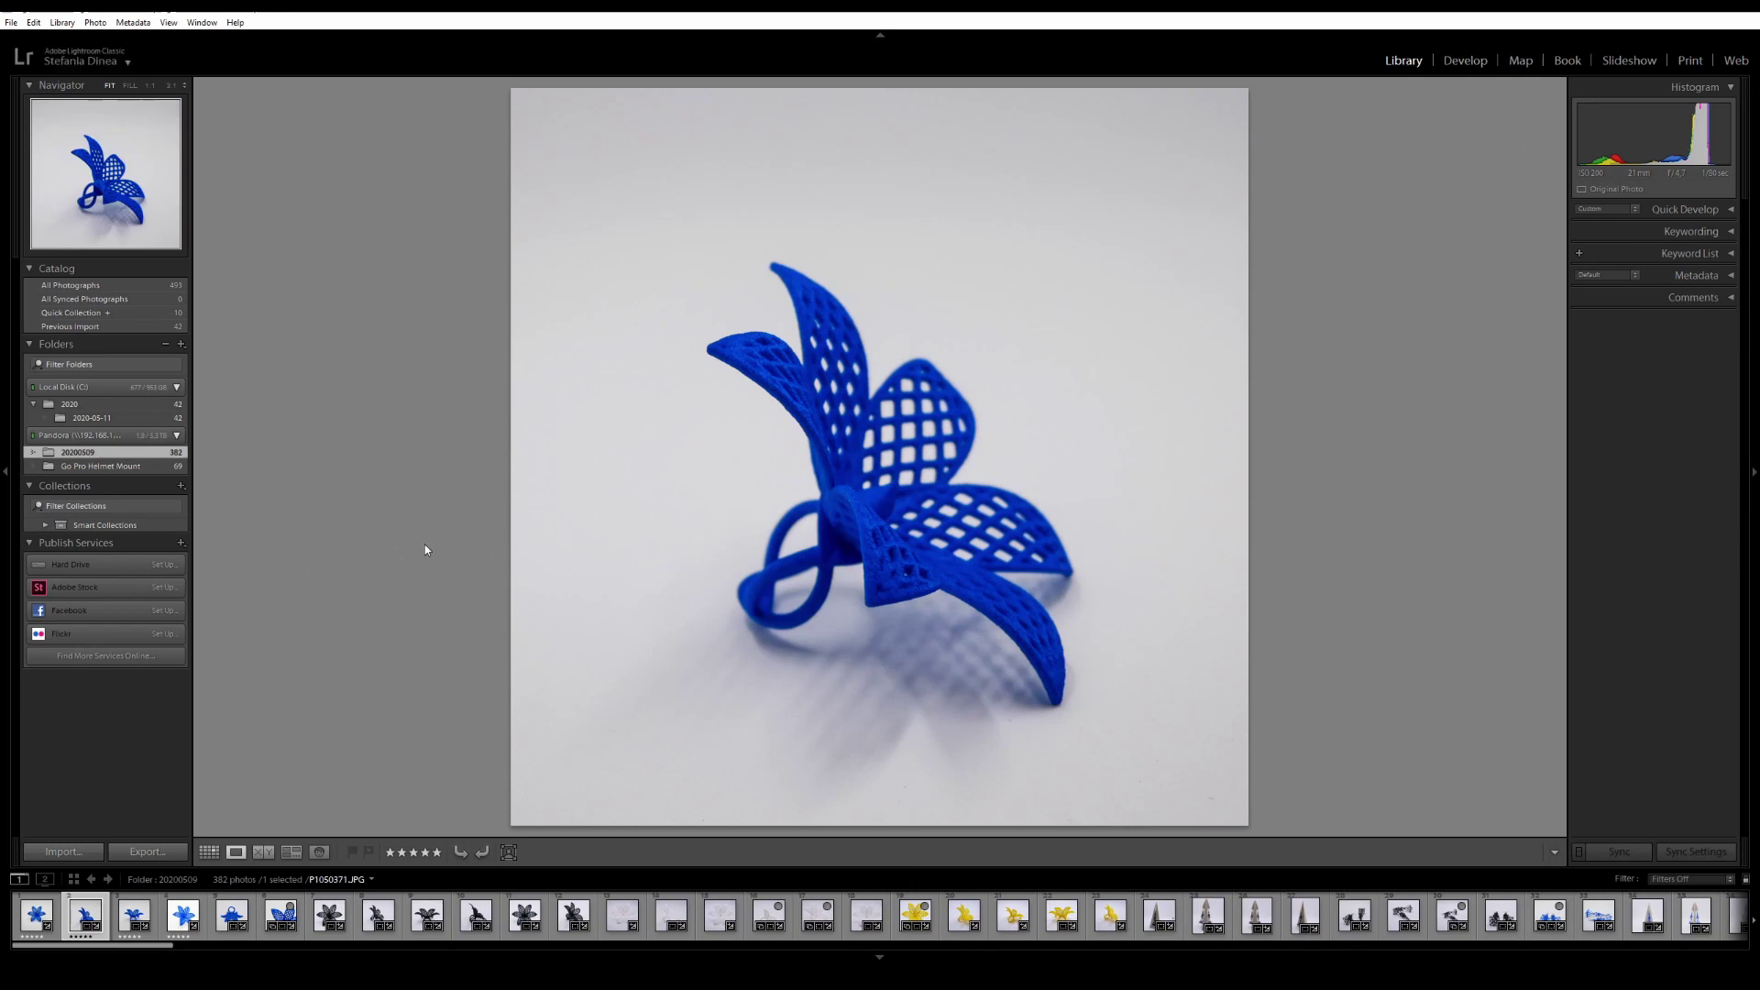
- Go through the blue flower ring photos one by one, from P1050370.JPG to P1050375.JPG
click(28, 921)
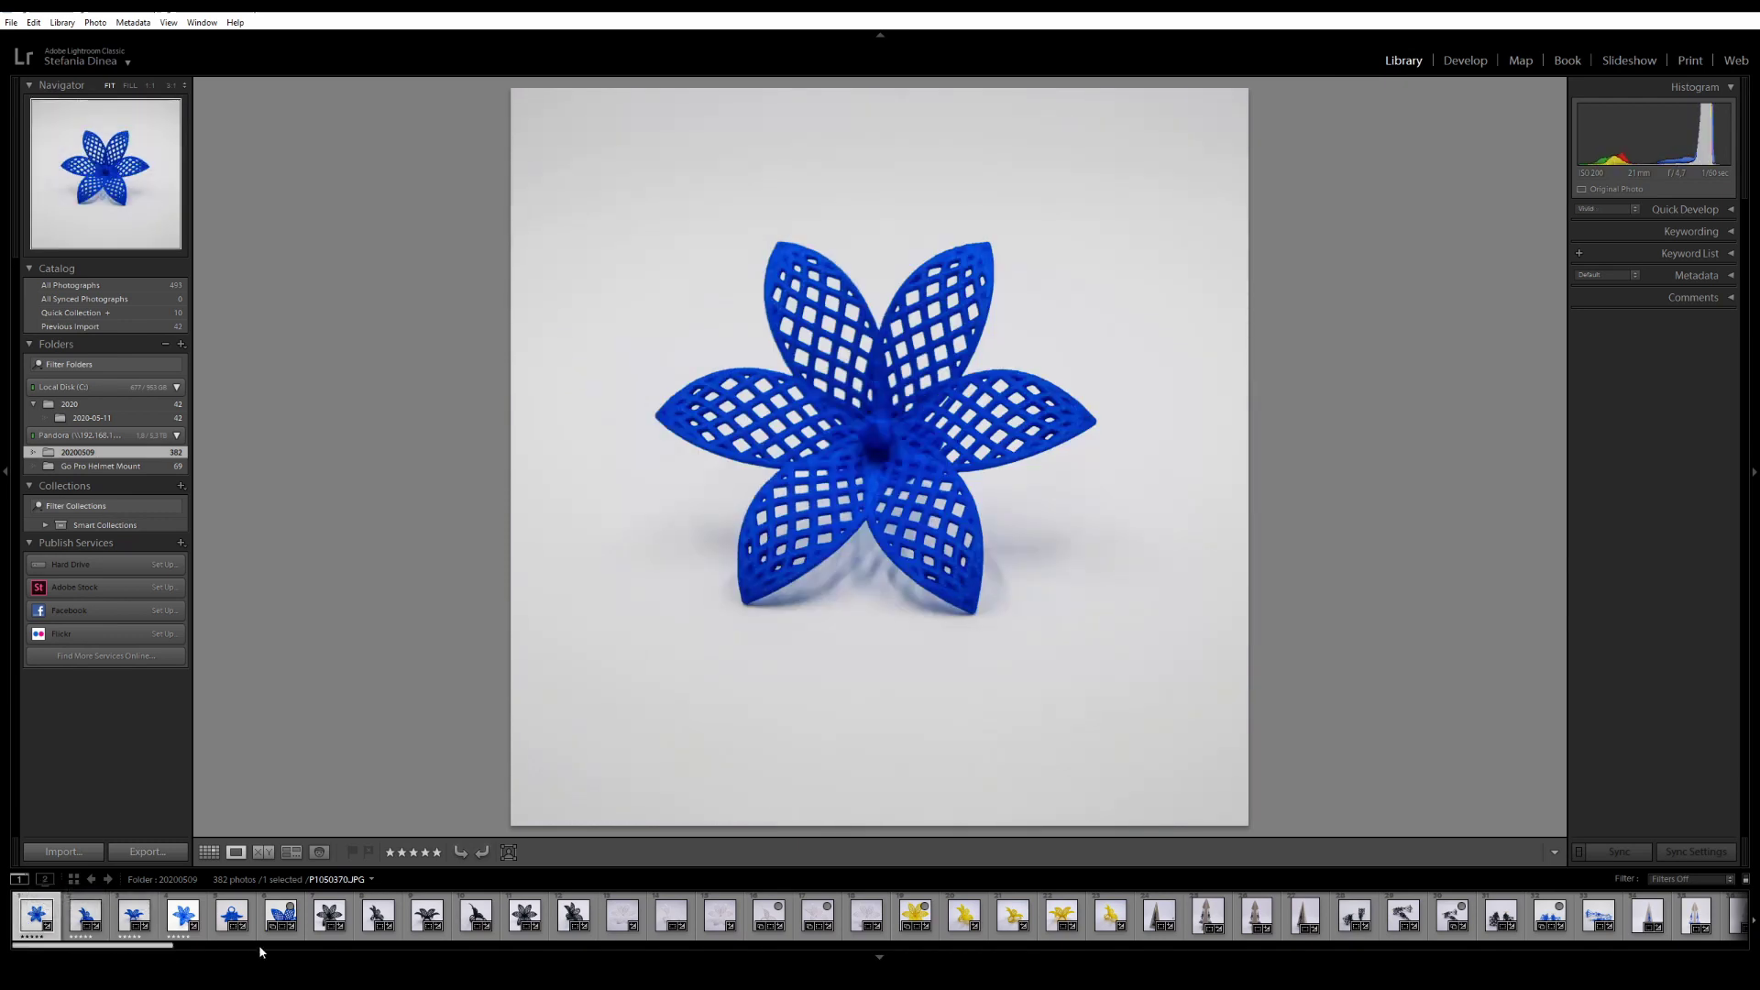
key(Right)
key(Right)
key(Right)
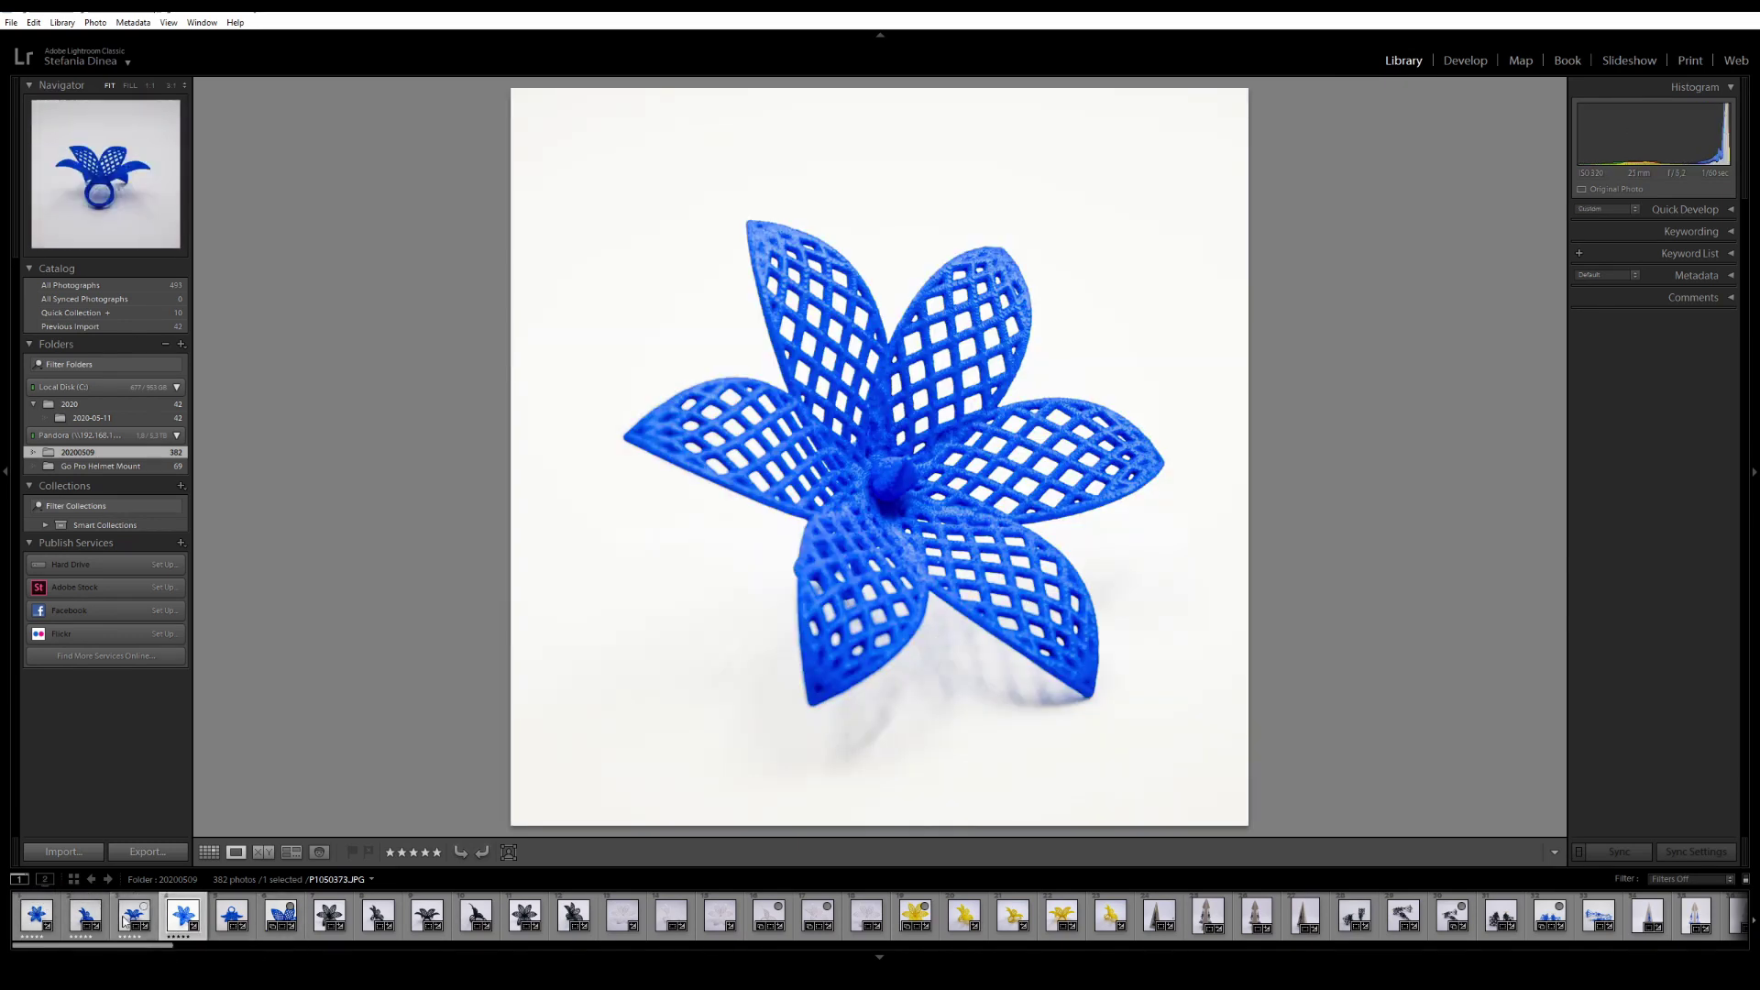
key(Right)
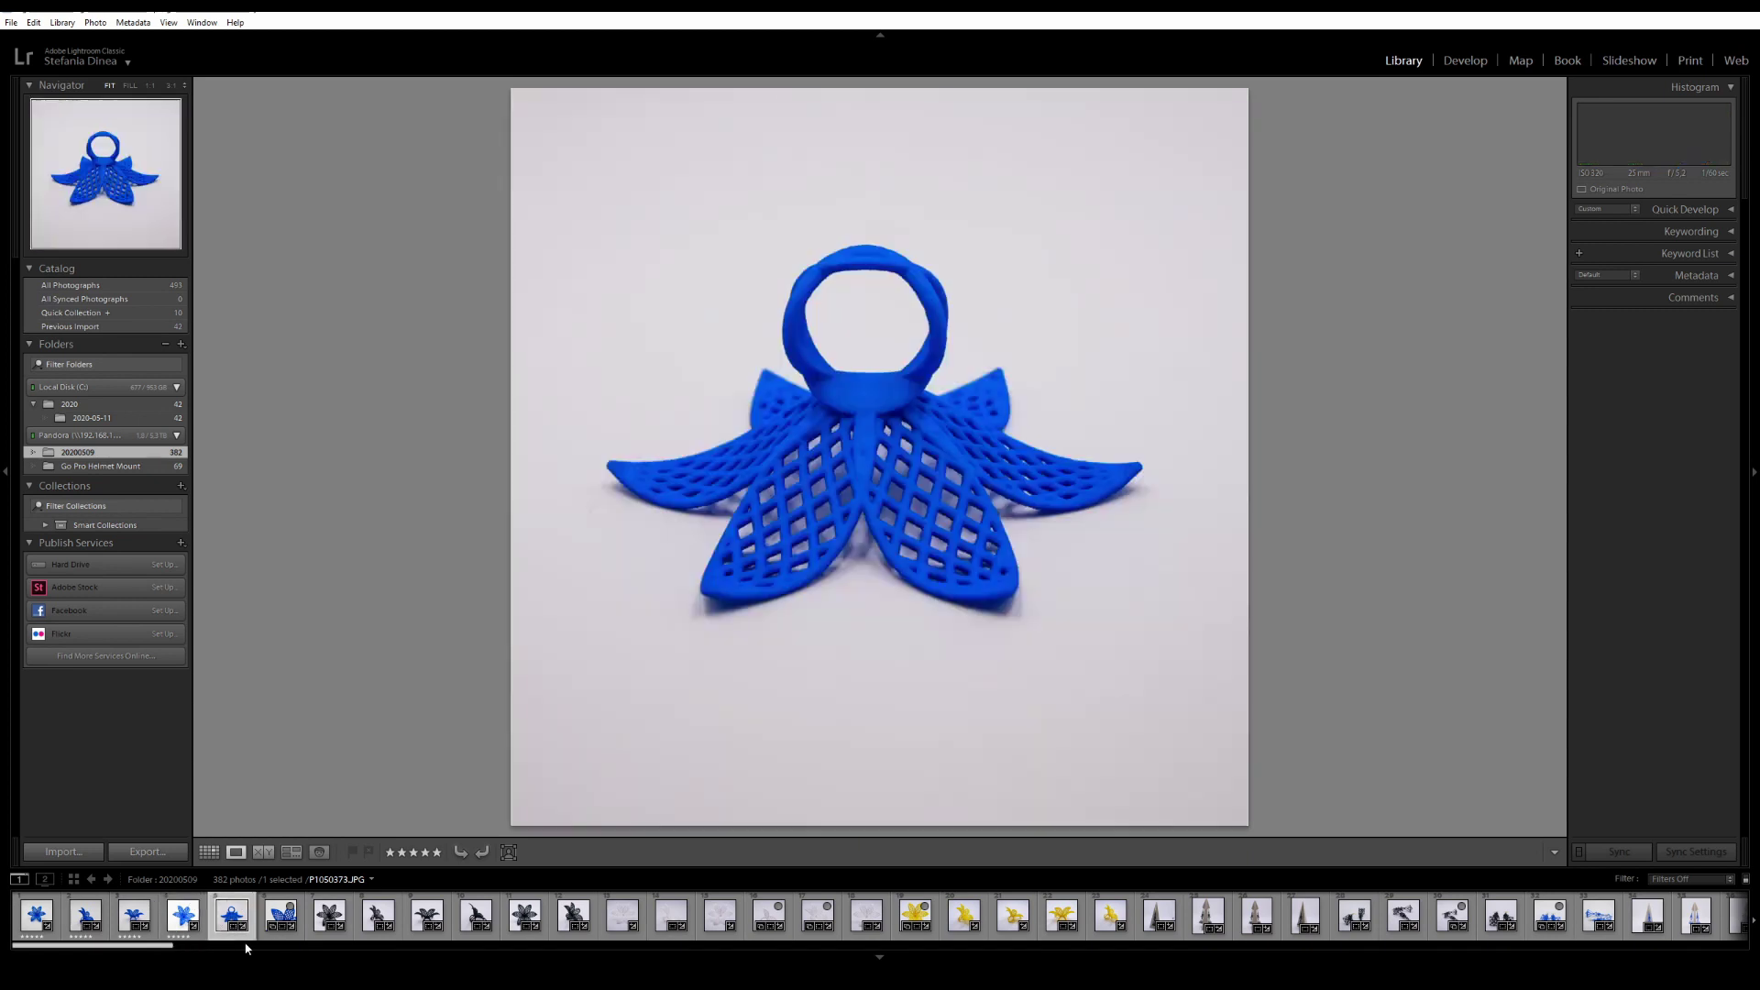
key(Right)
key(Right)
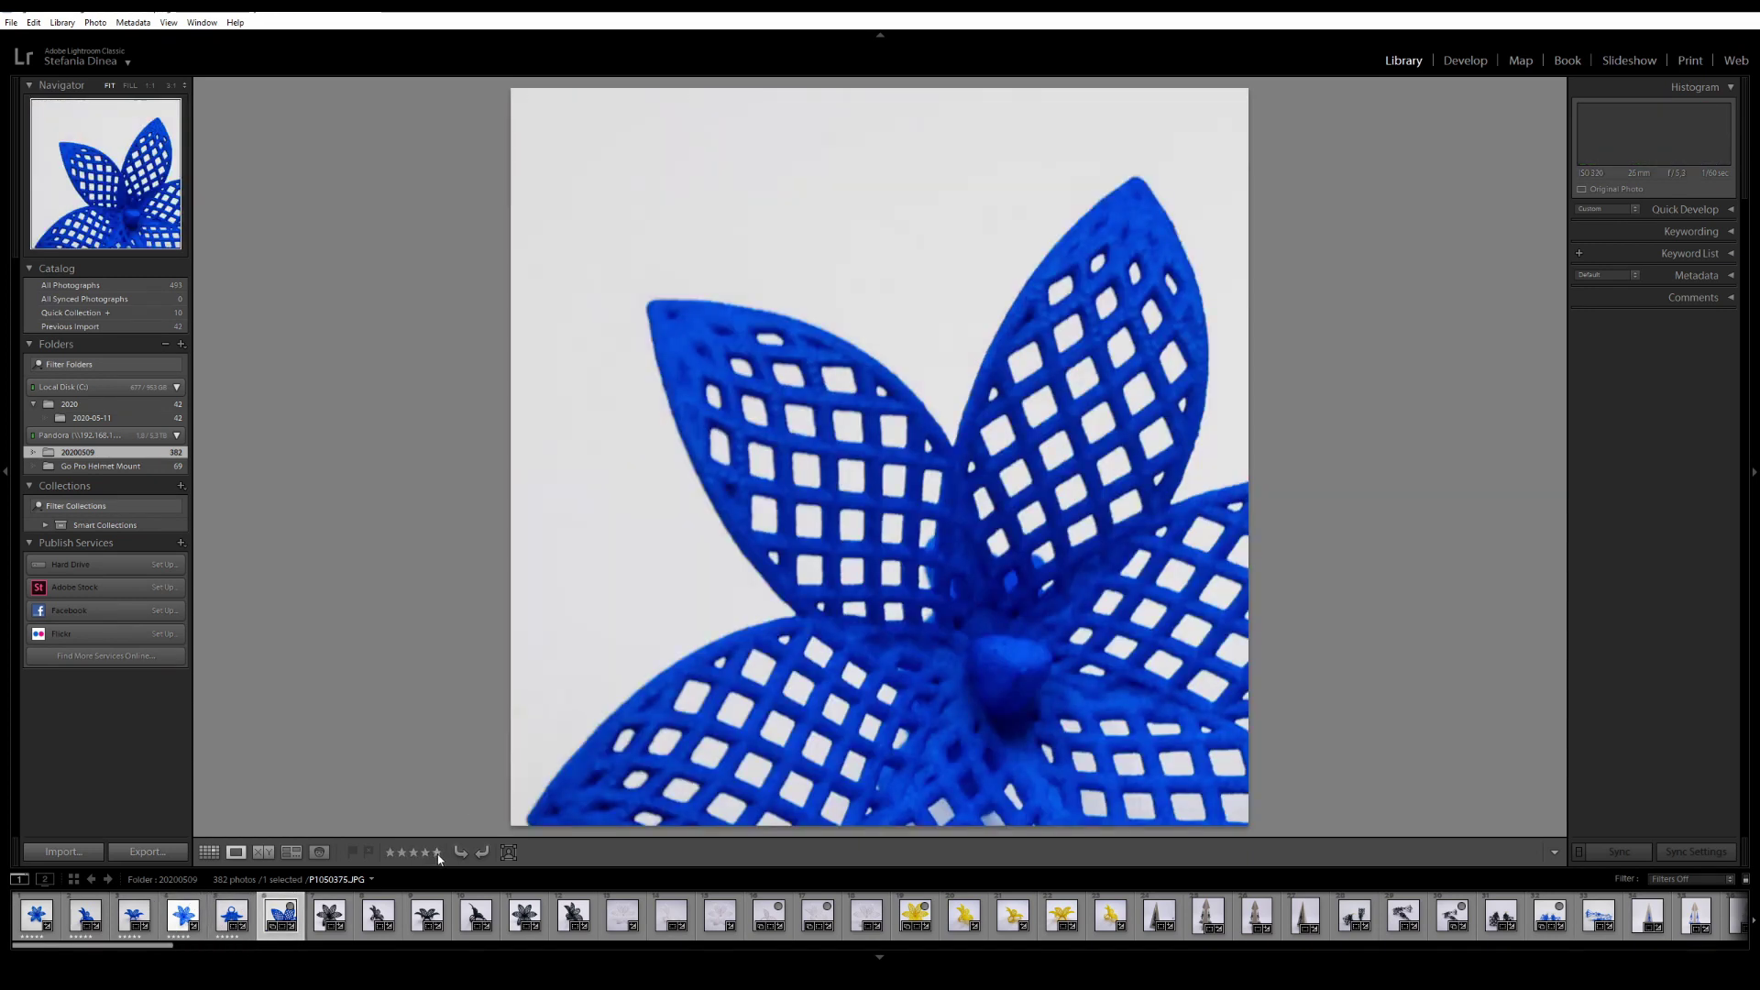
- Rate the close-up P1050375.JPG, the black flower ring photos after it and the first white one with five stars
click(438, 853)
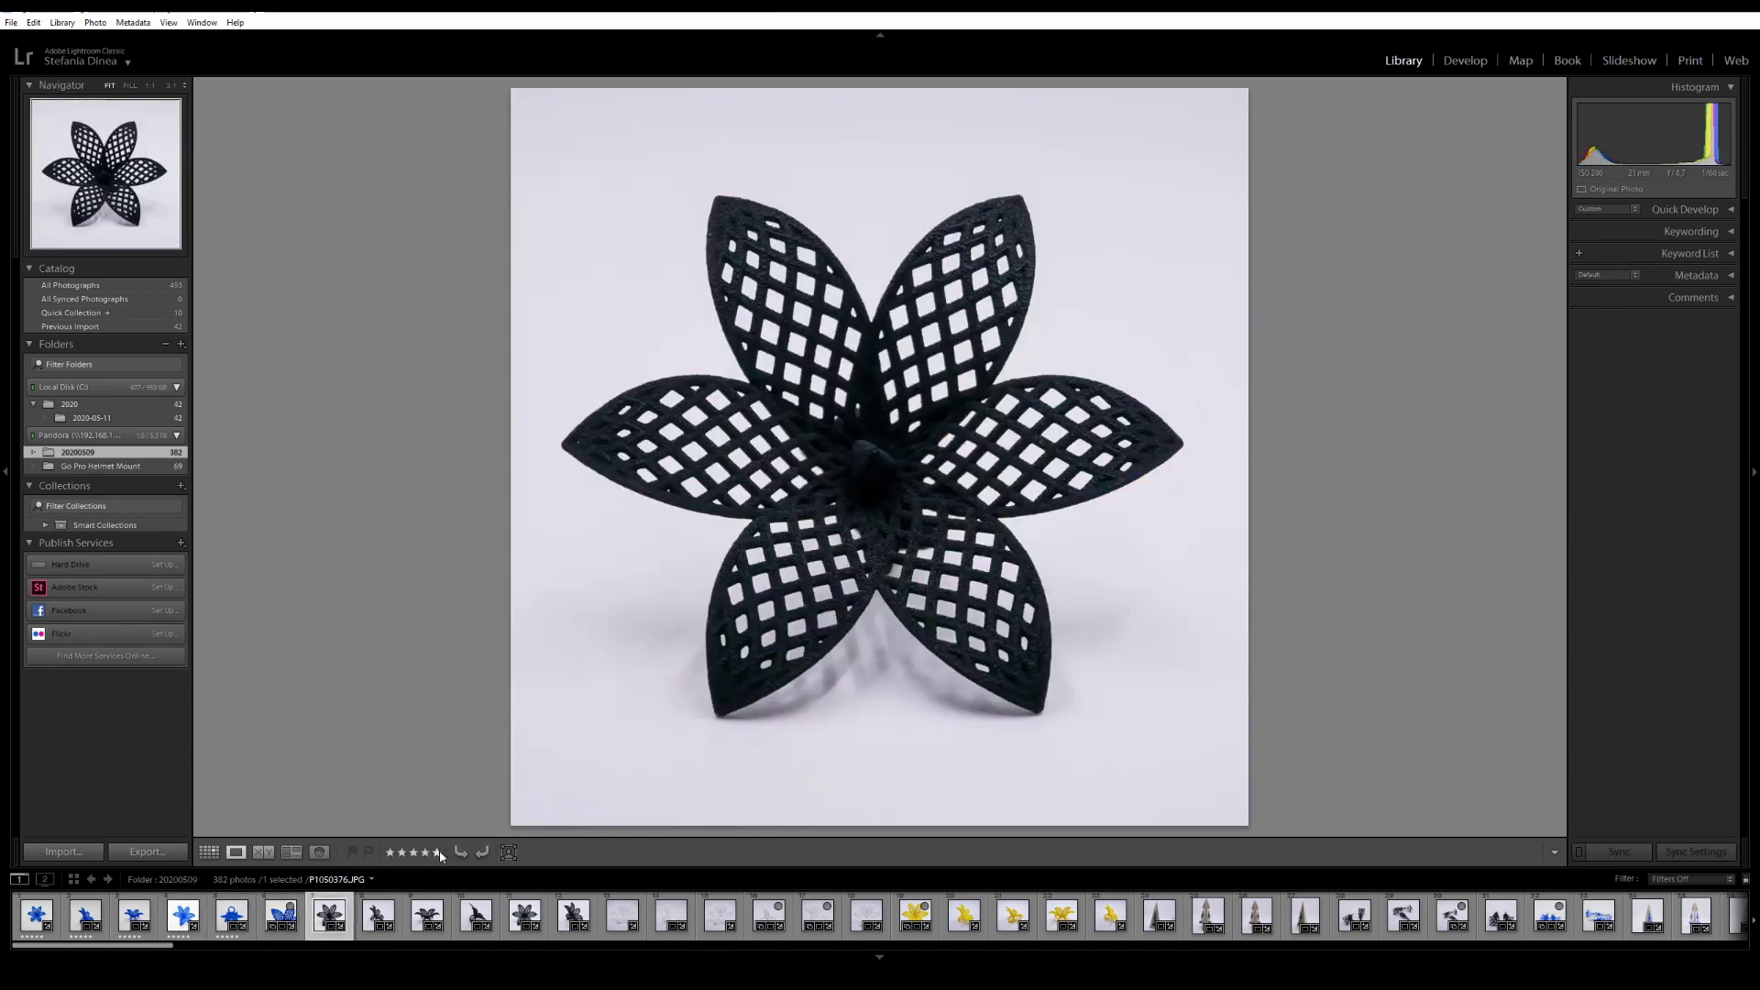
key(Right)
click(438, 853)
key(Right)
key(5)
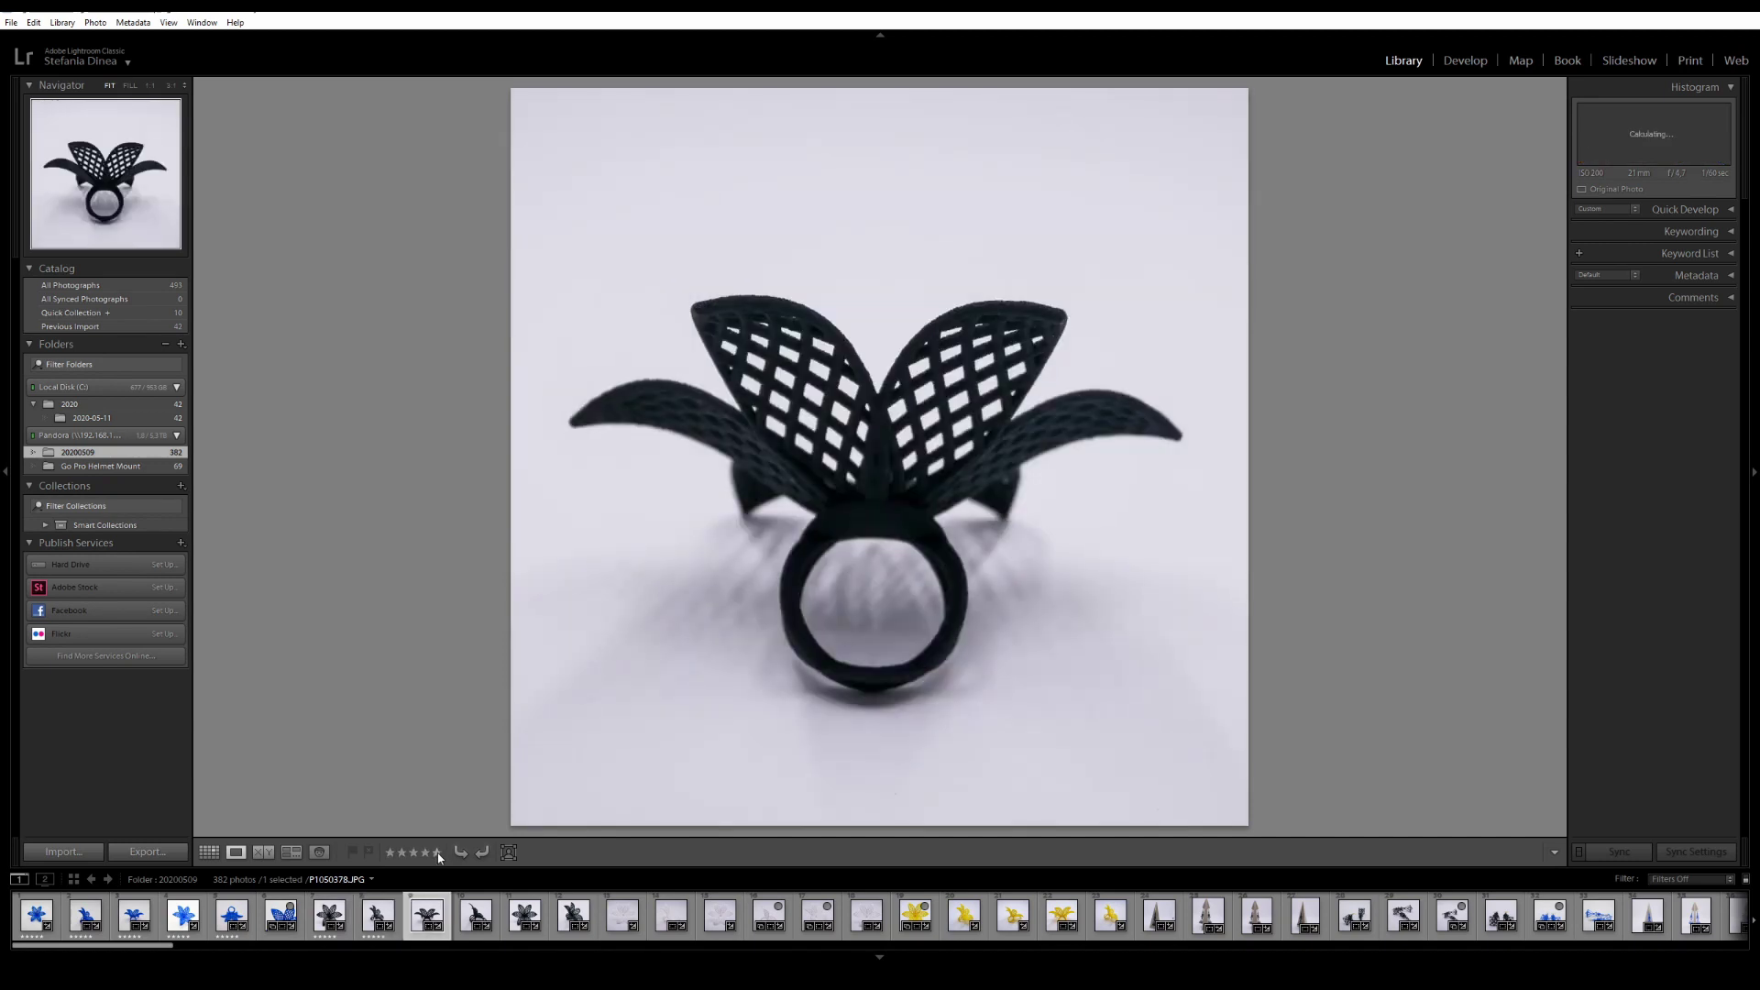
key(5)
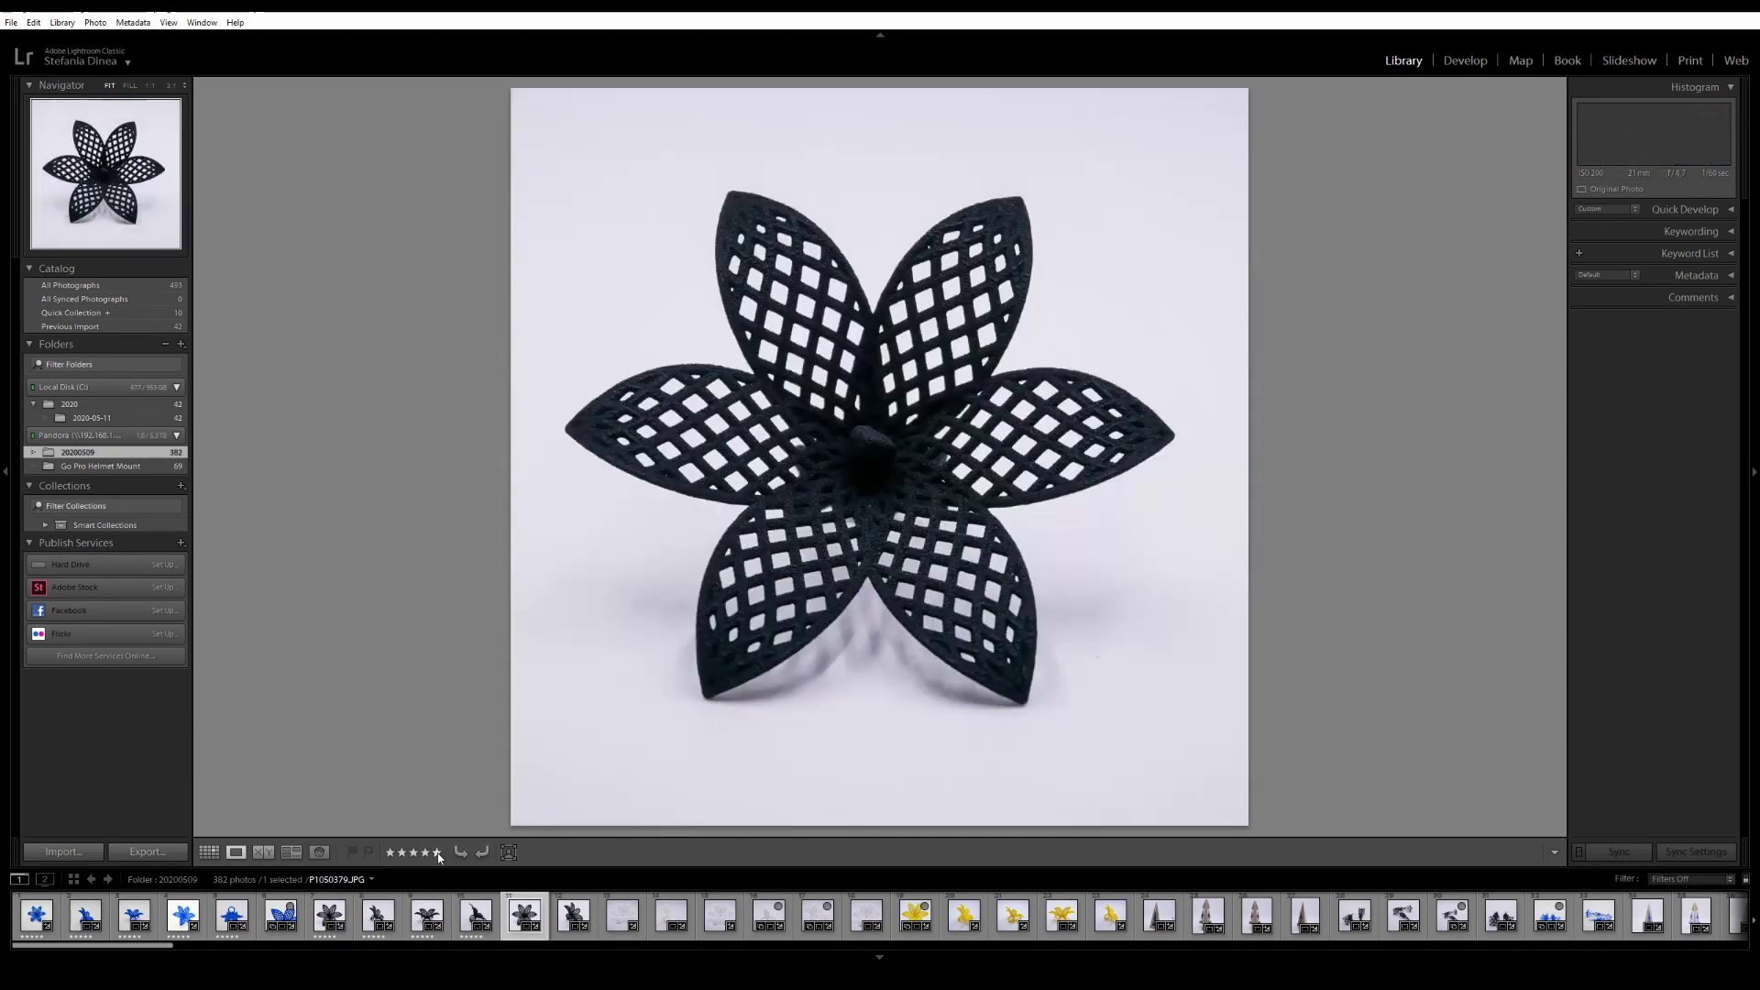
key(5)
key(5)
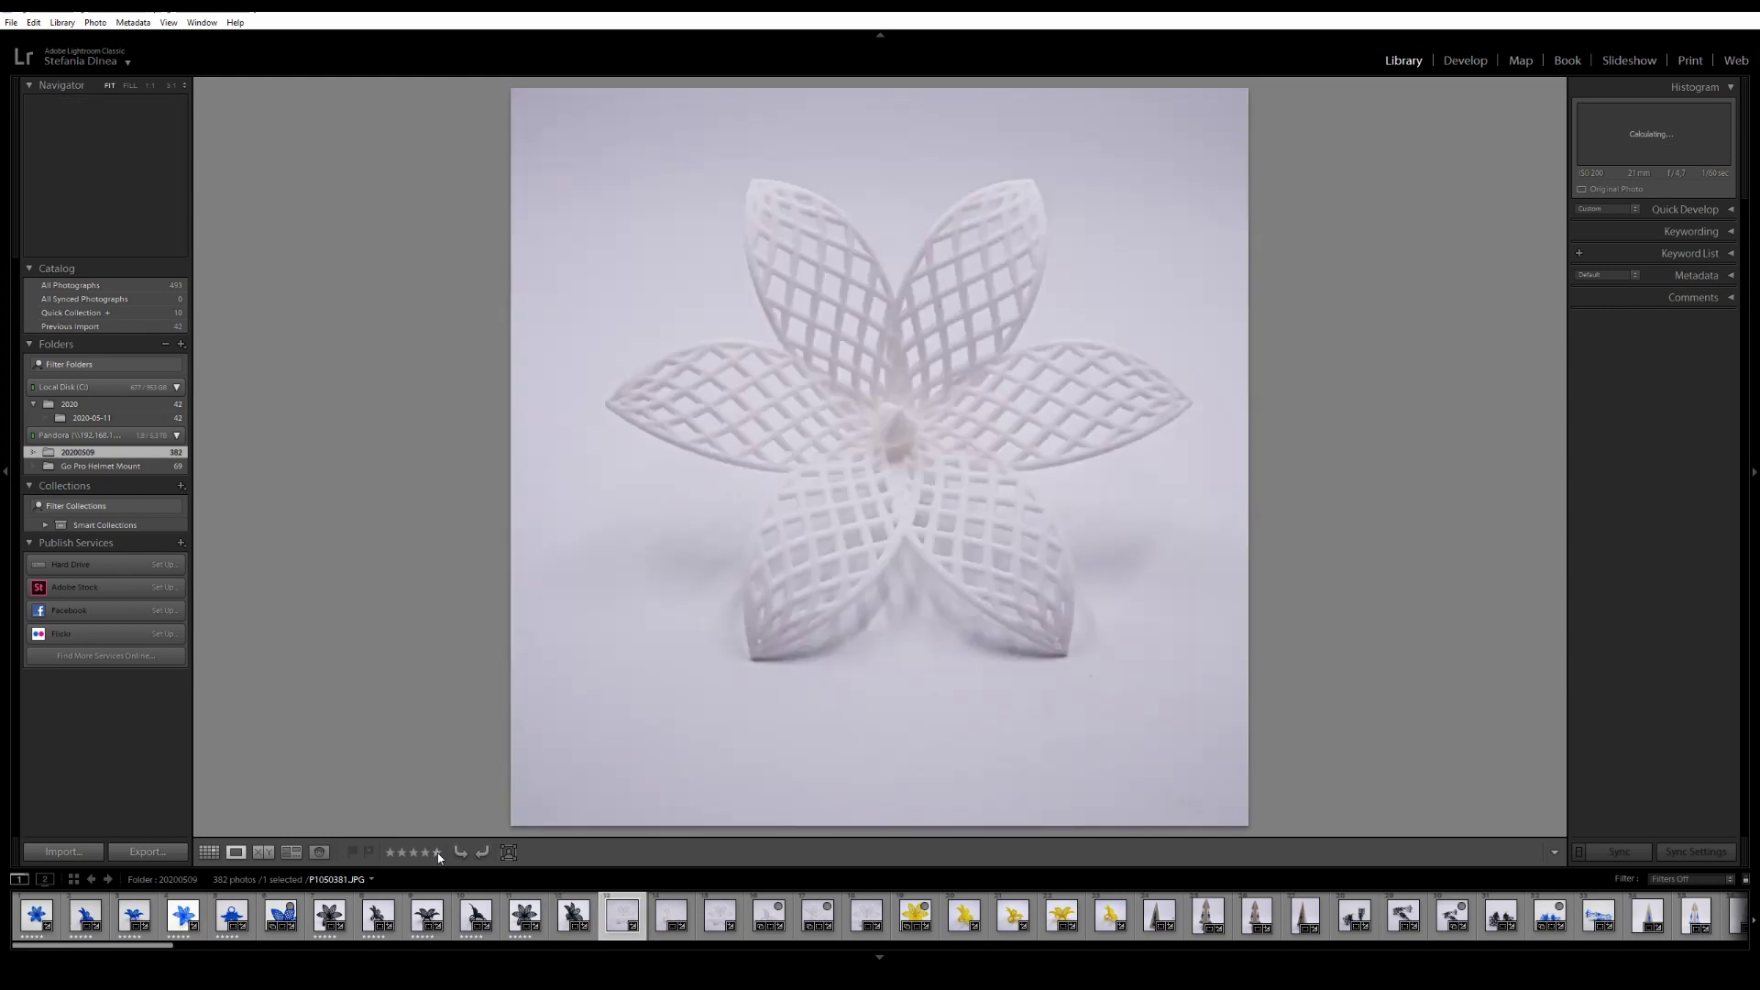
key(5)
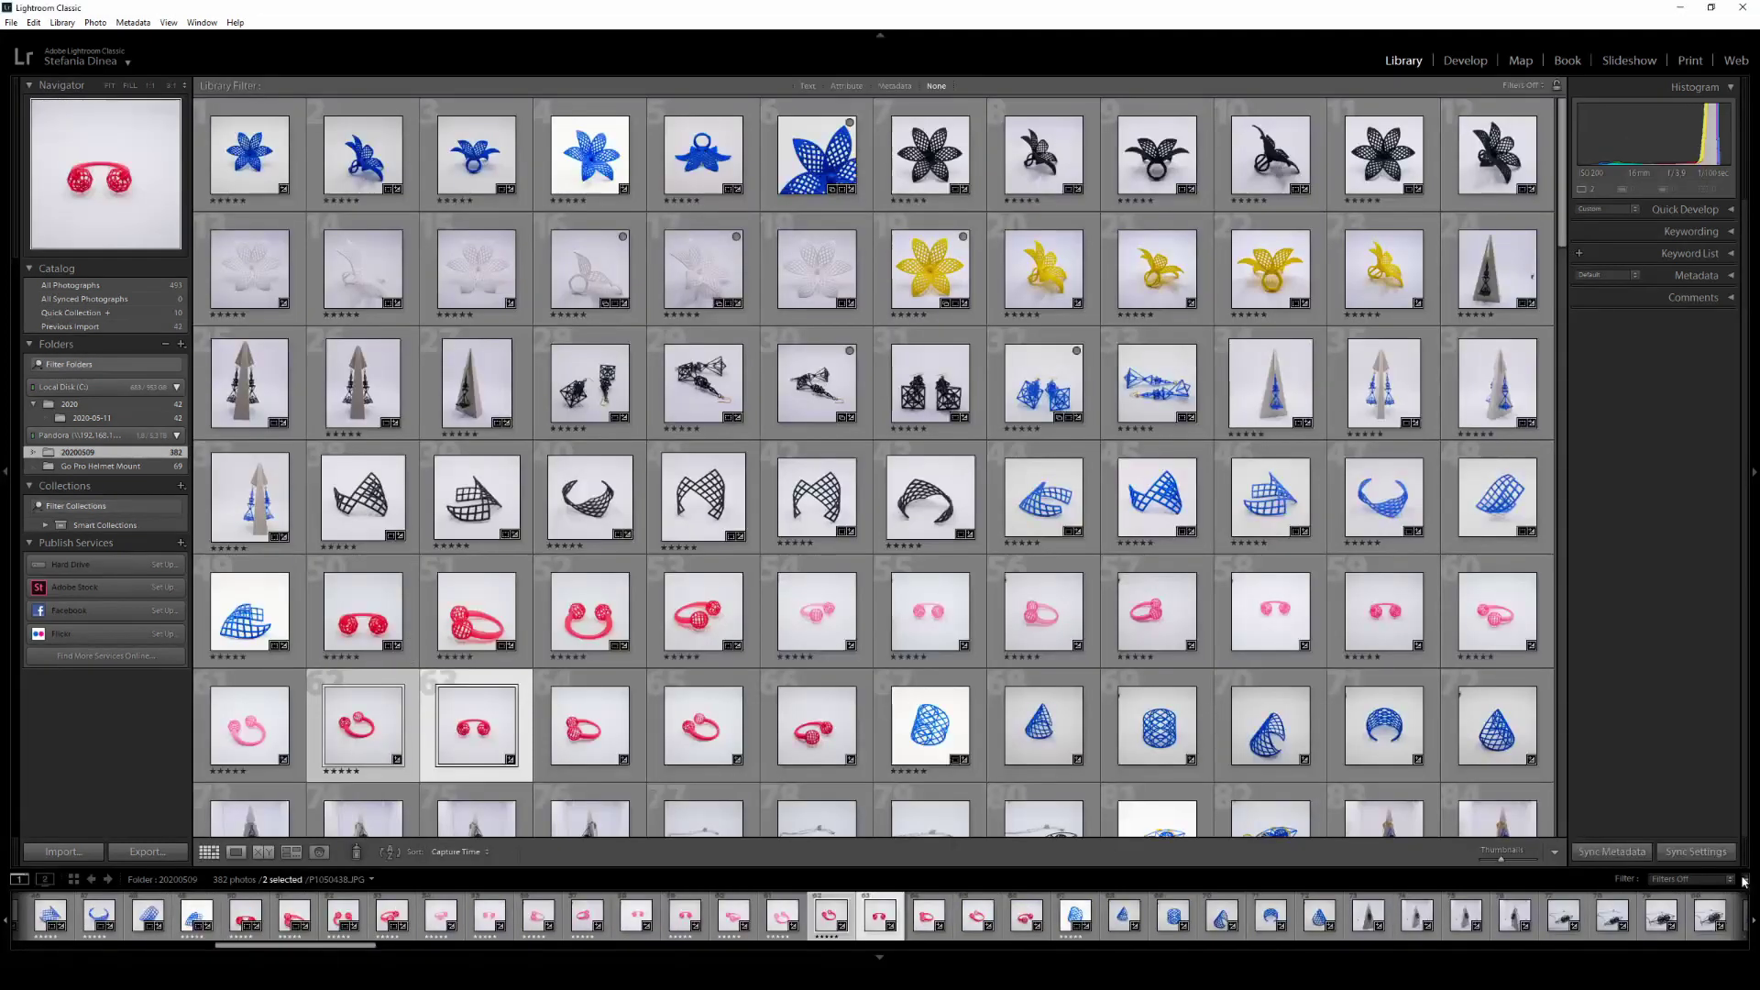
- Filter the library with the Rated preset and open the first blue flower photo in the Develop module
click(1680, 880)
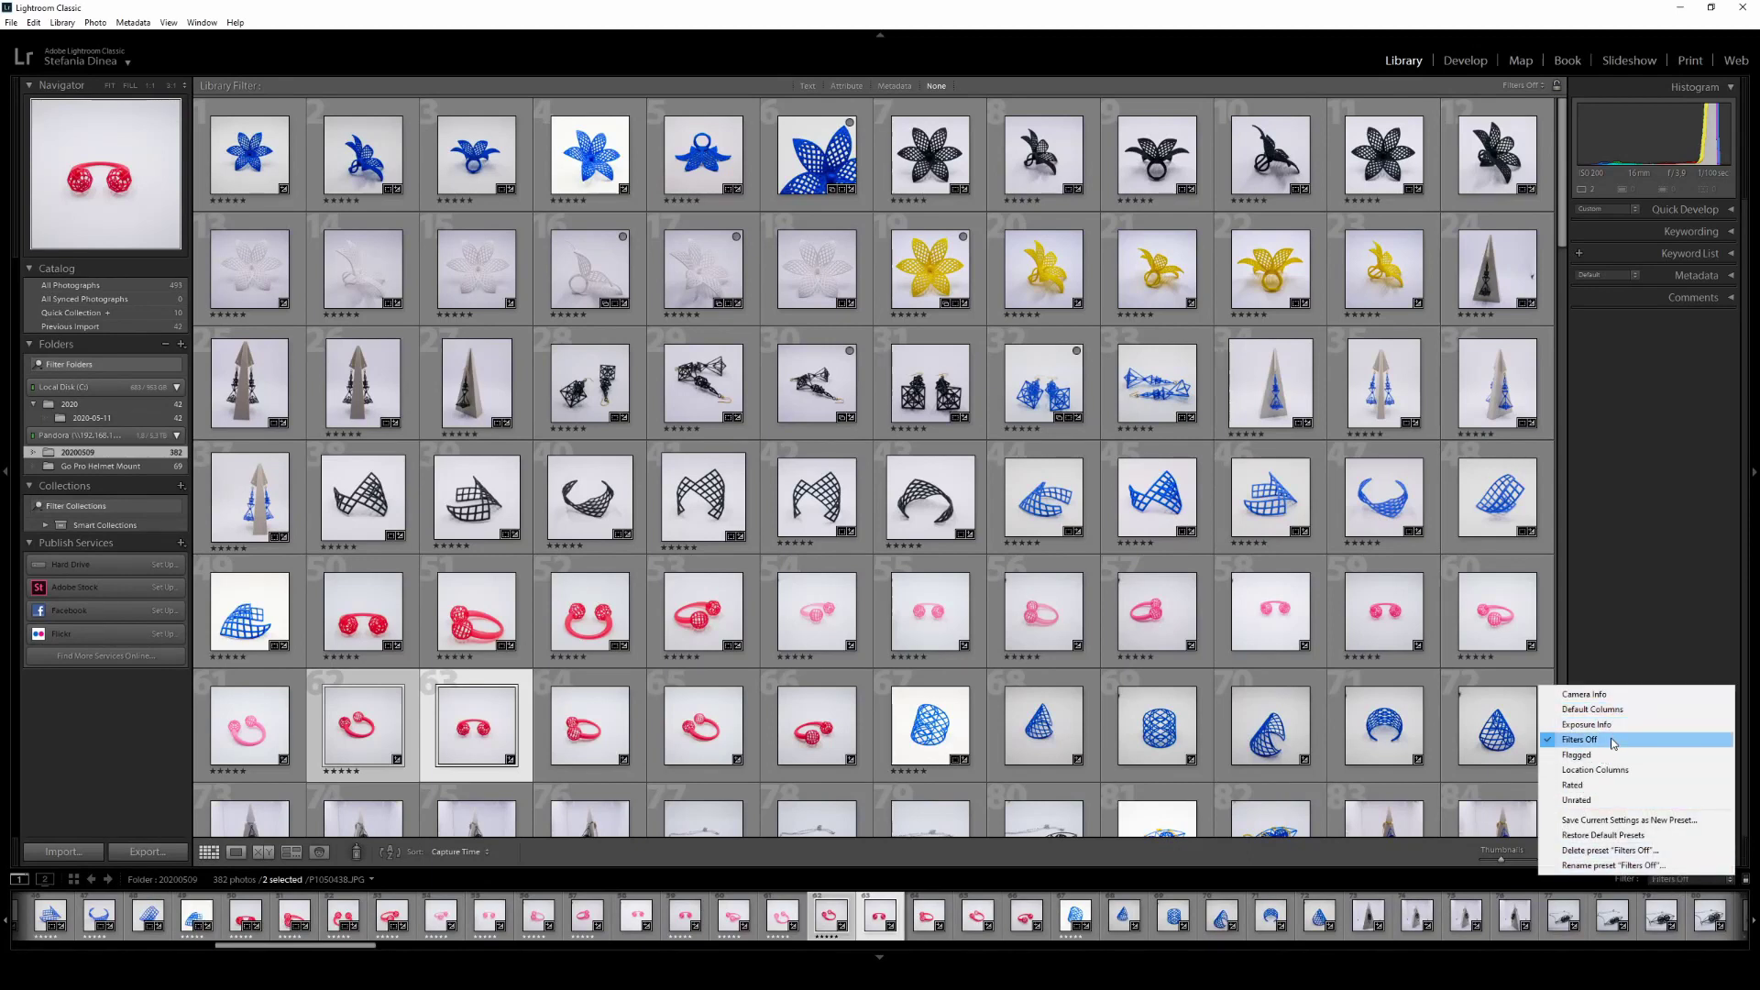
click(1599, 785)
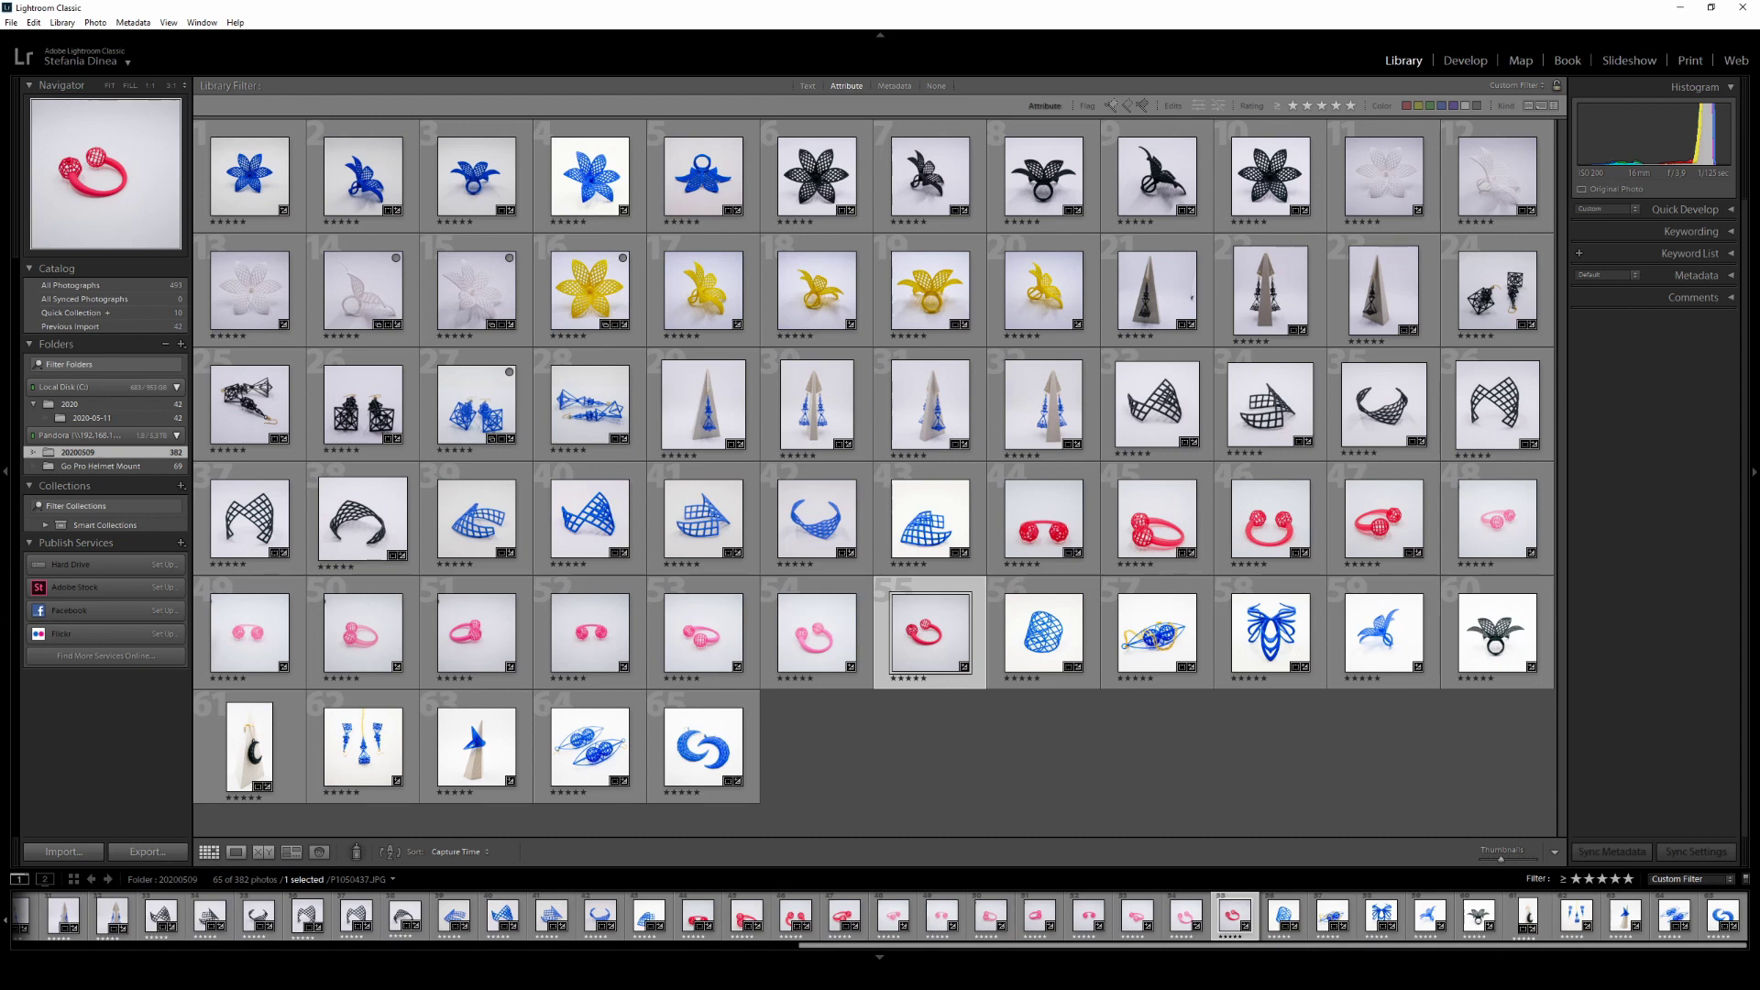
double_click(264, 167)
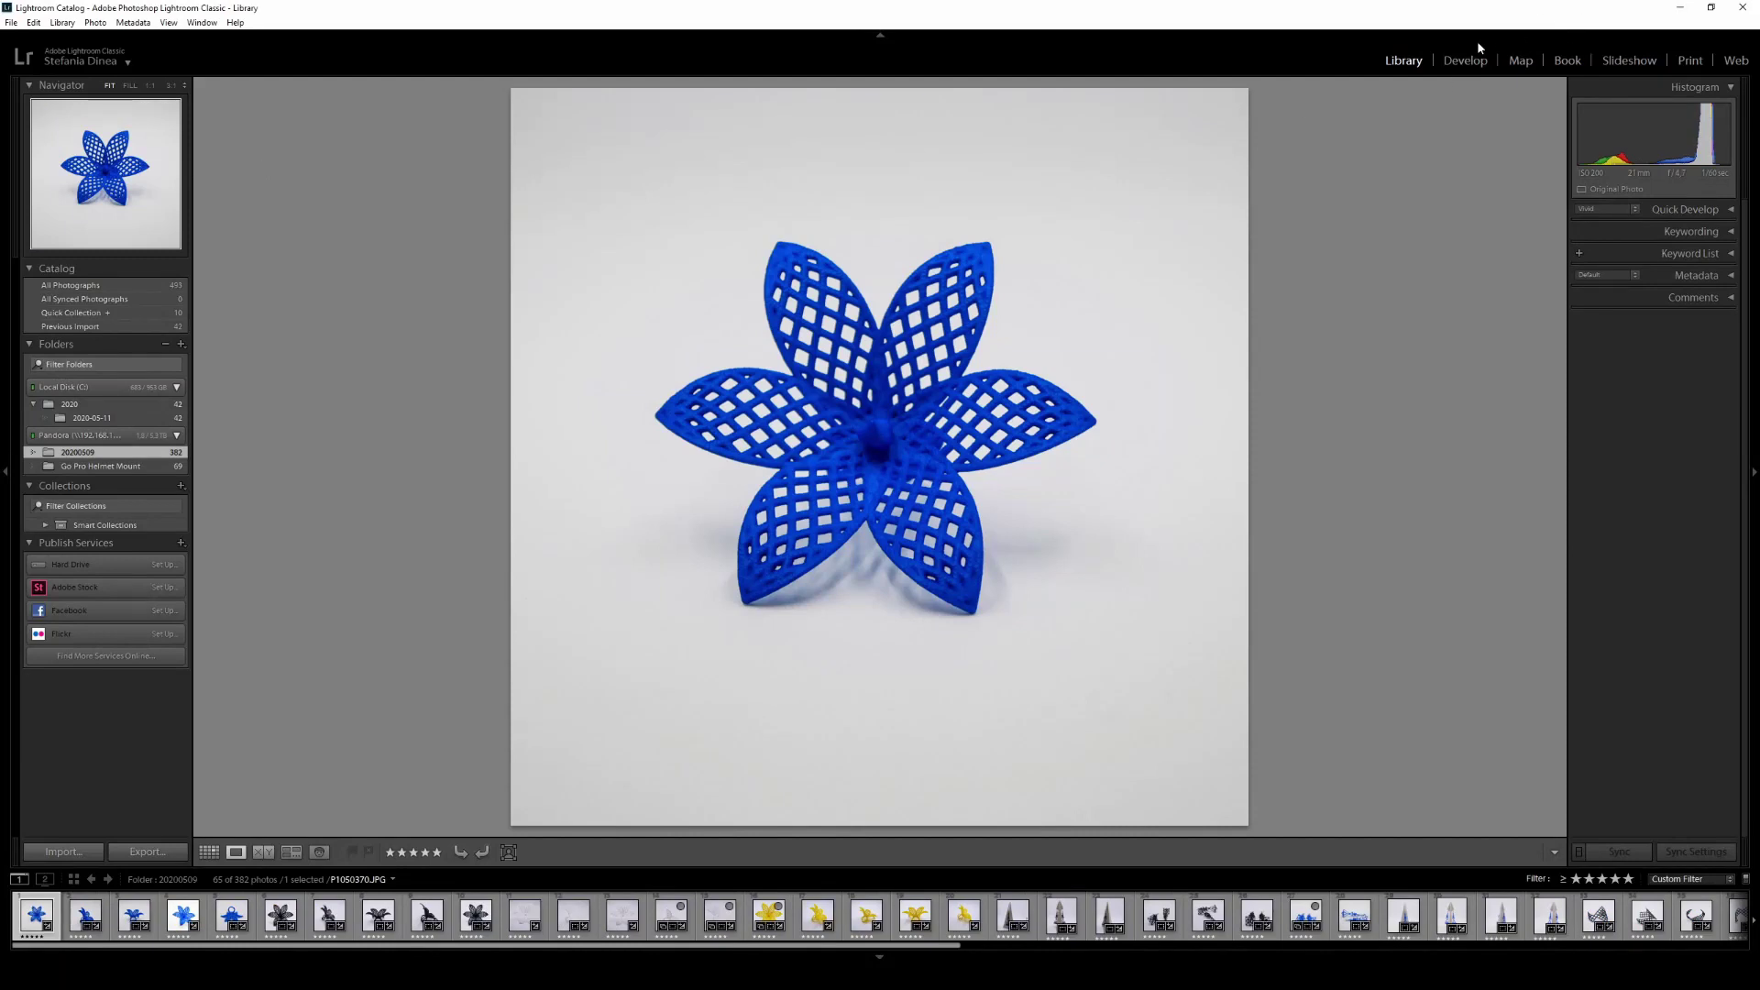
click(1476, 67)
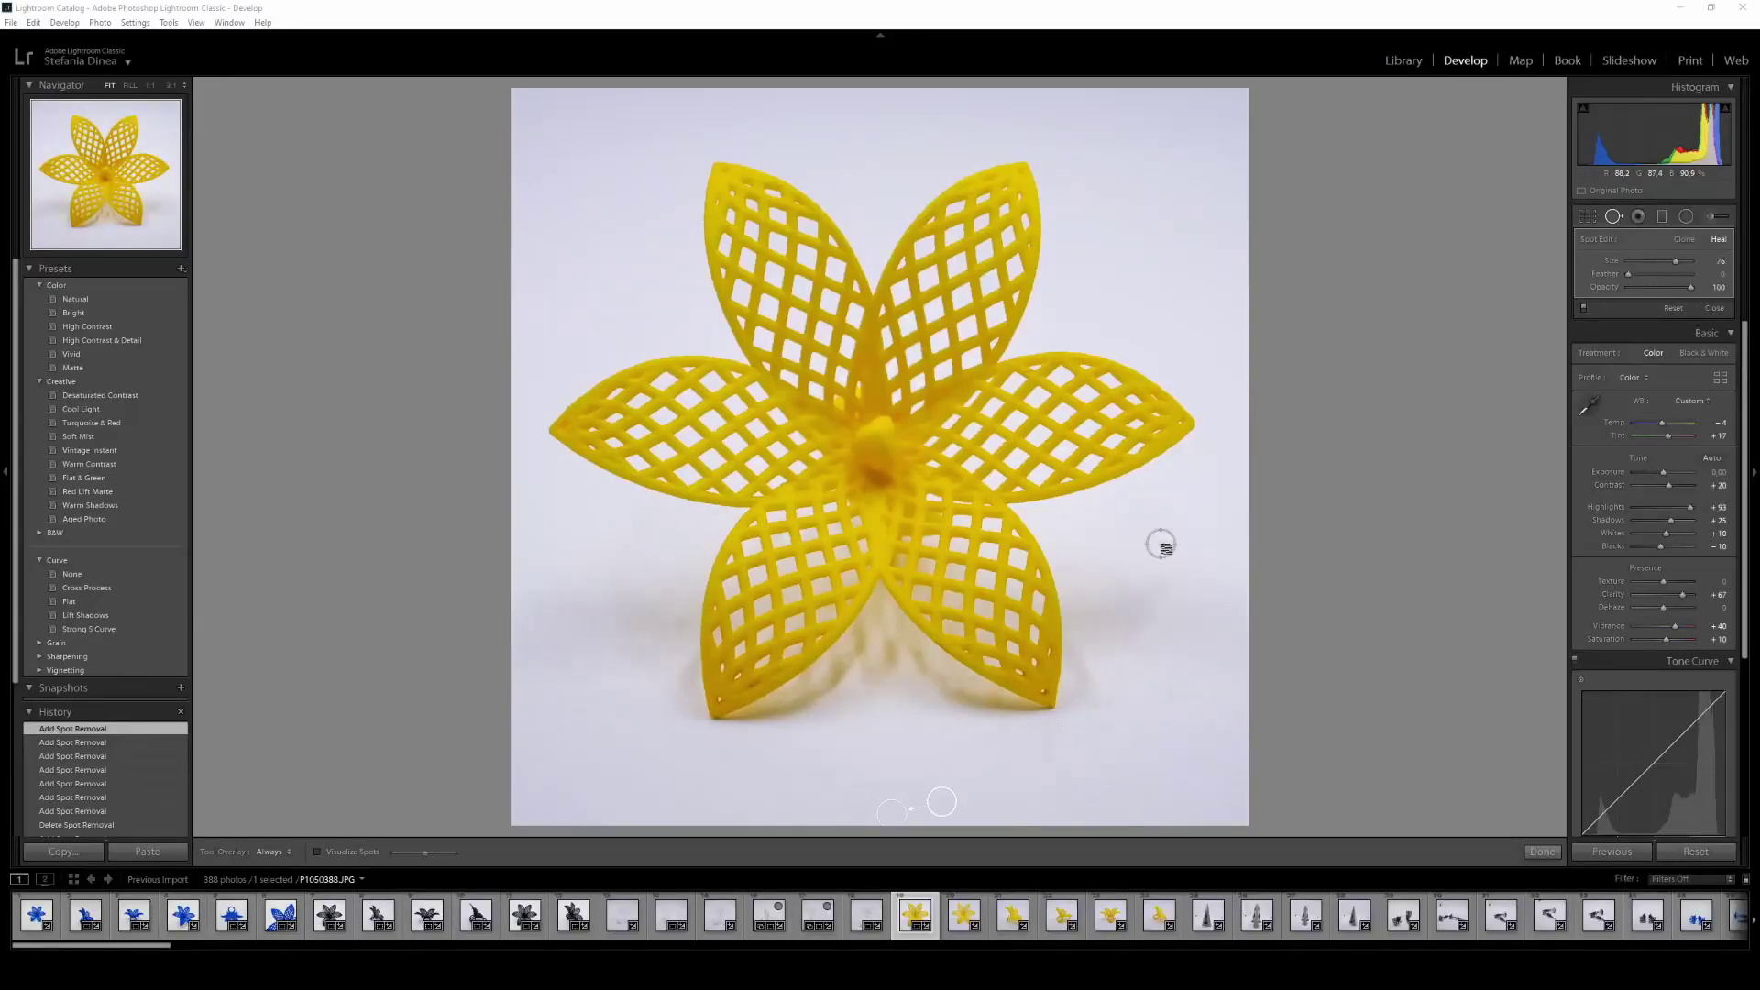
- Copy the develop settings of the edited yellow flower photo P1050388.JPG
click(968, 917)
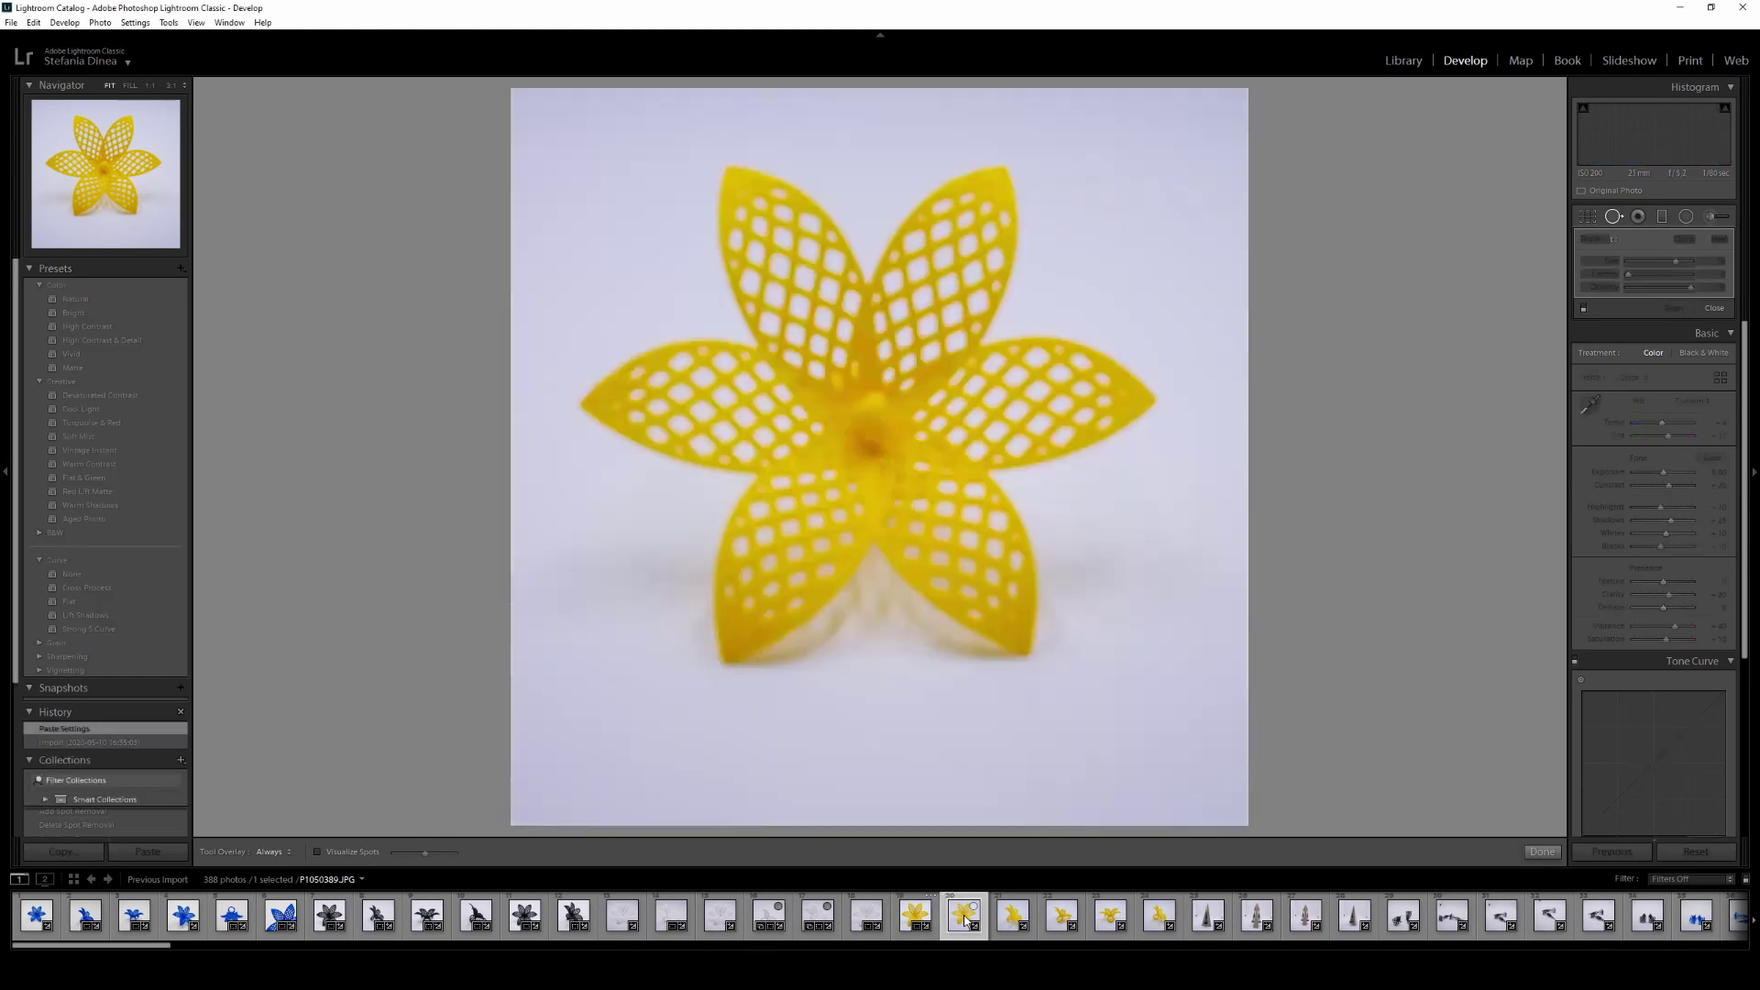
click(917, 916)
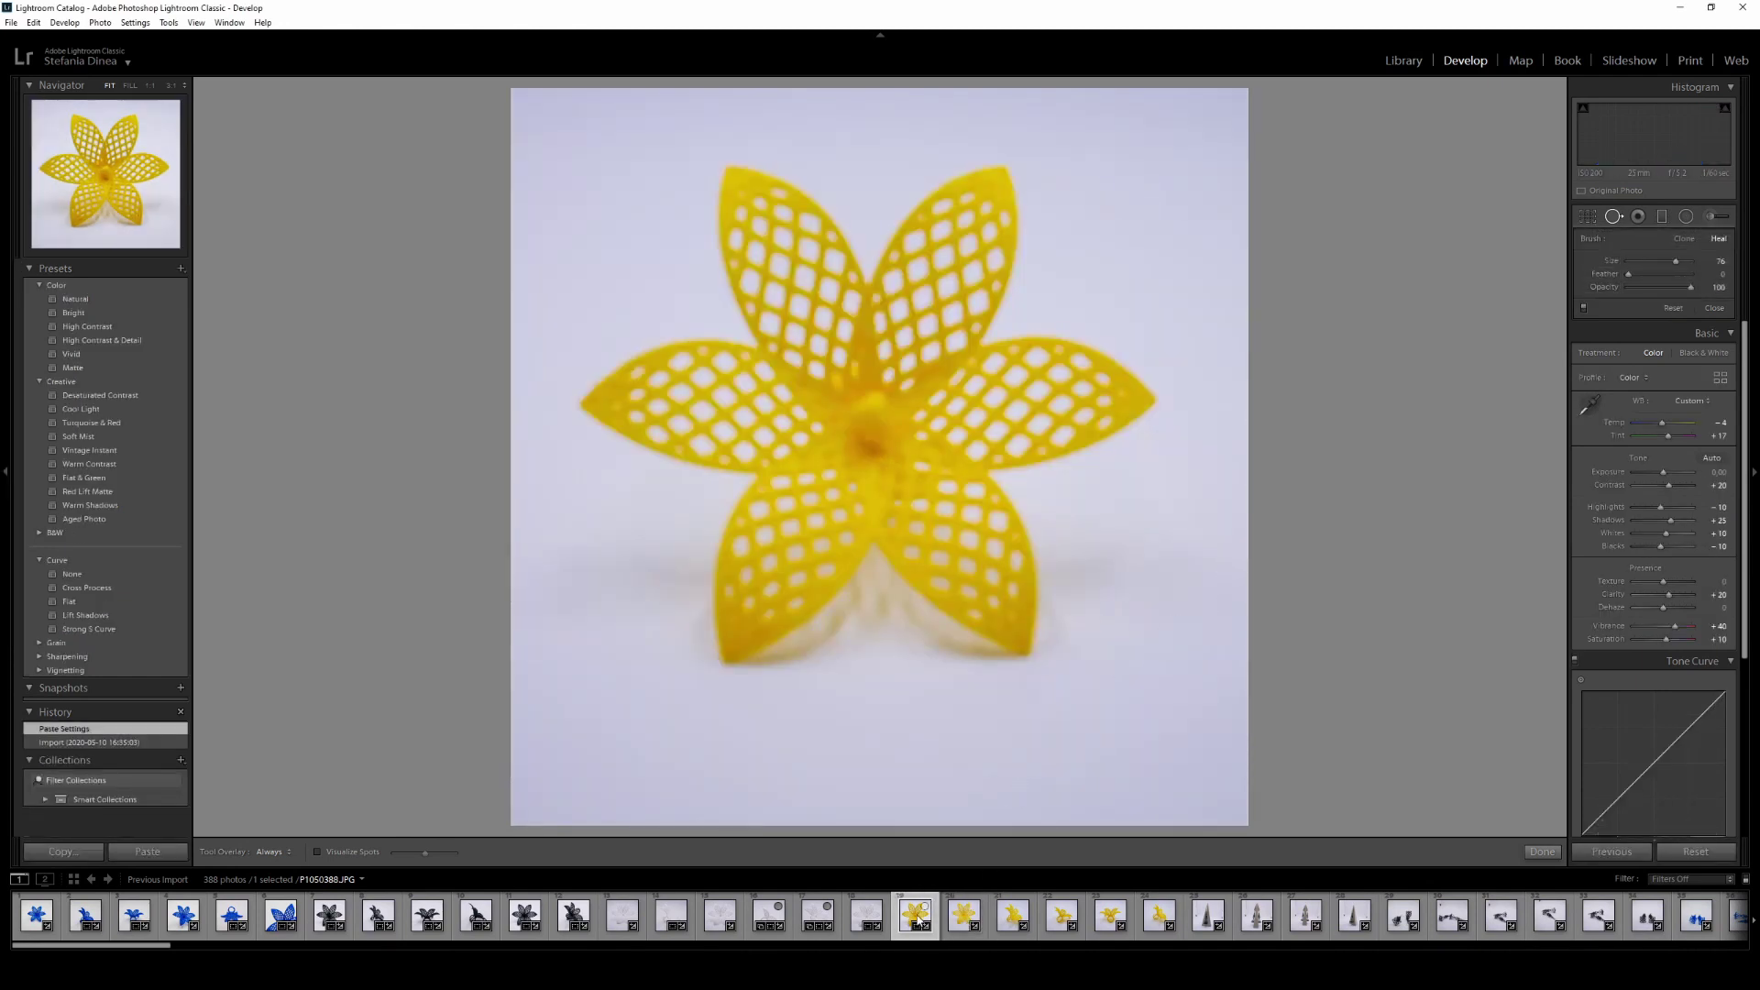
right_click(918, 916)
mouse_move(1060, 766)
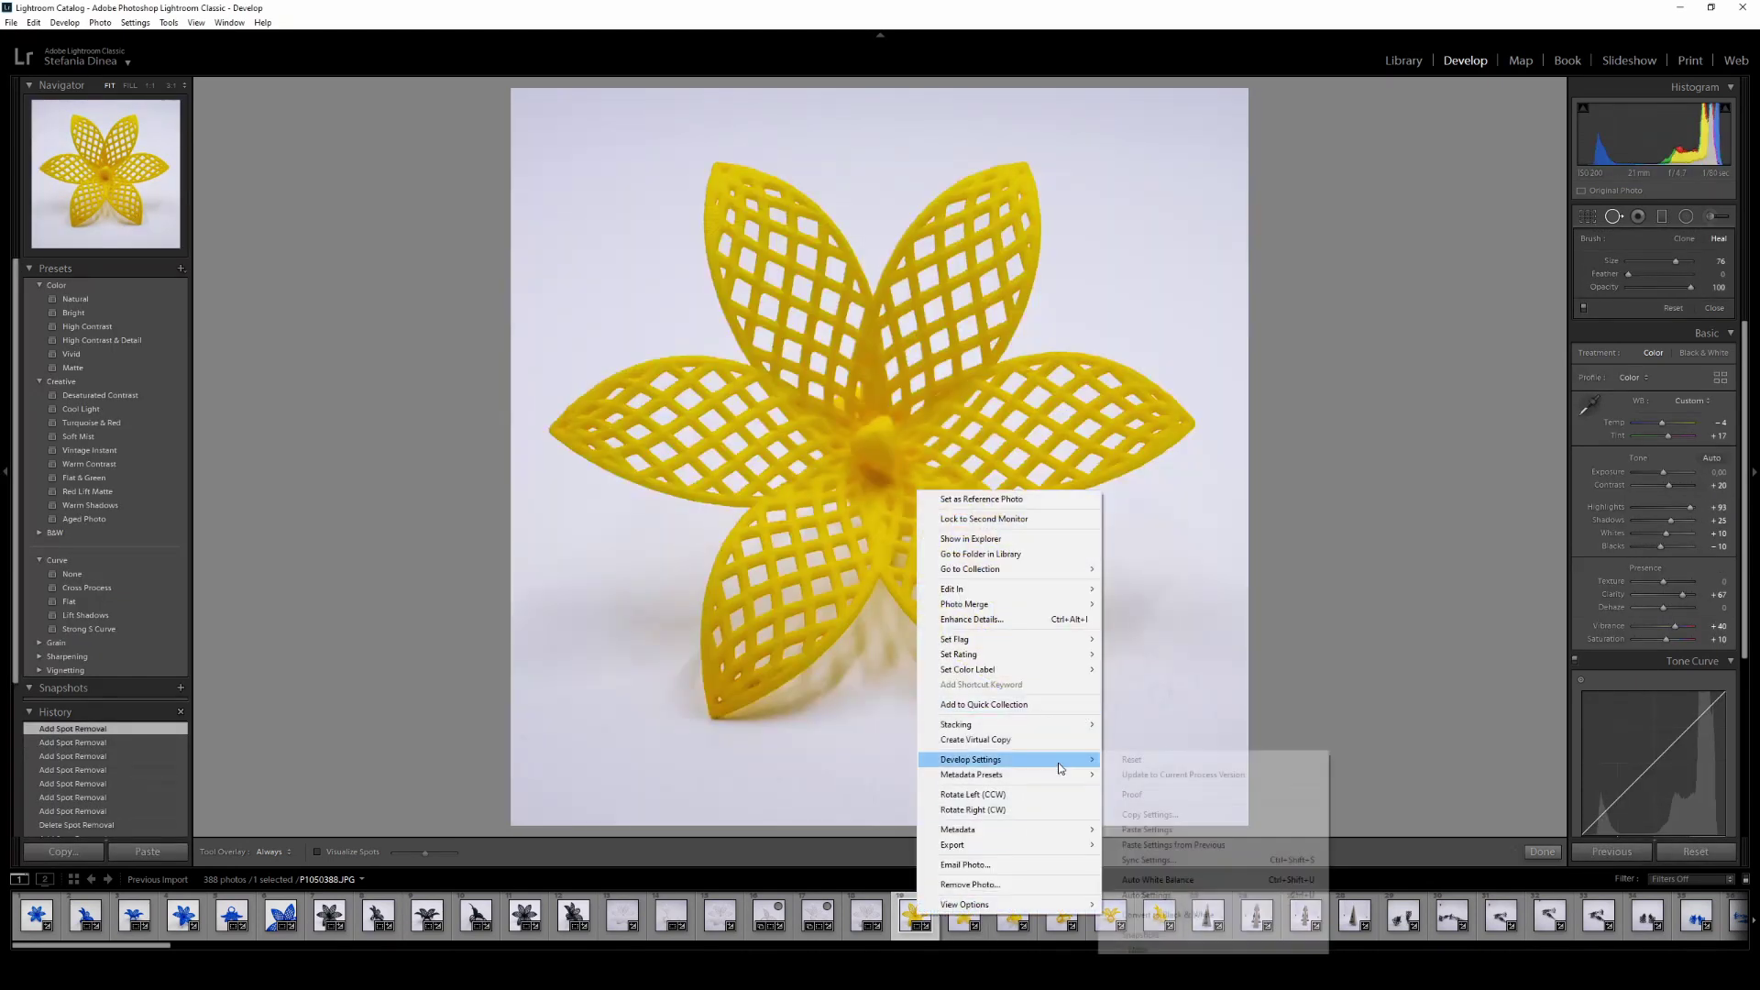
click(1205, 814)
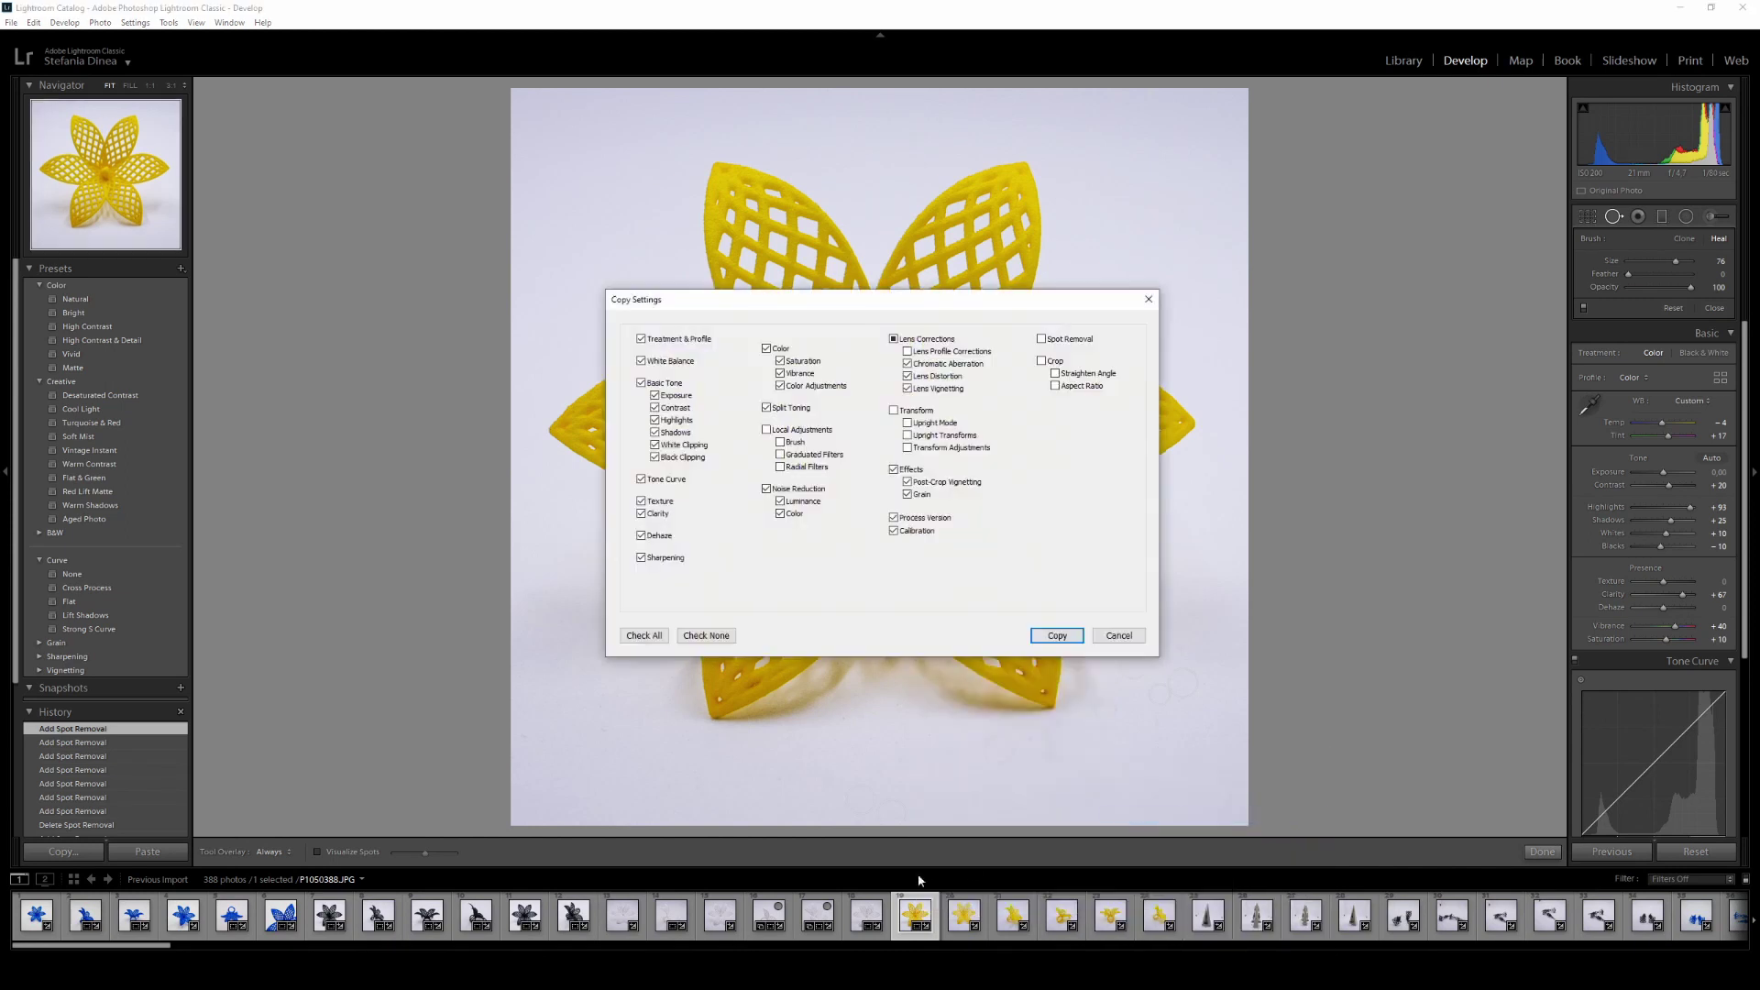
click(1056, 635)
- Paste the copied develop settings onto the five yellow flower photos P1050389.JPG to P1050393.JPG
click(964, 915)
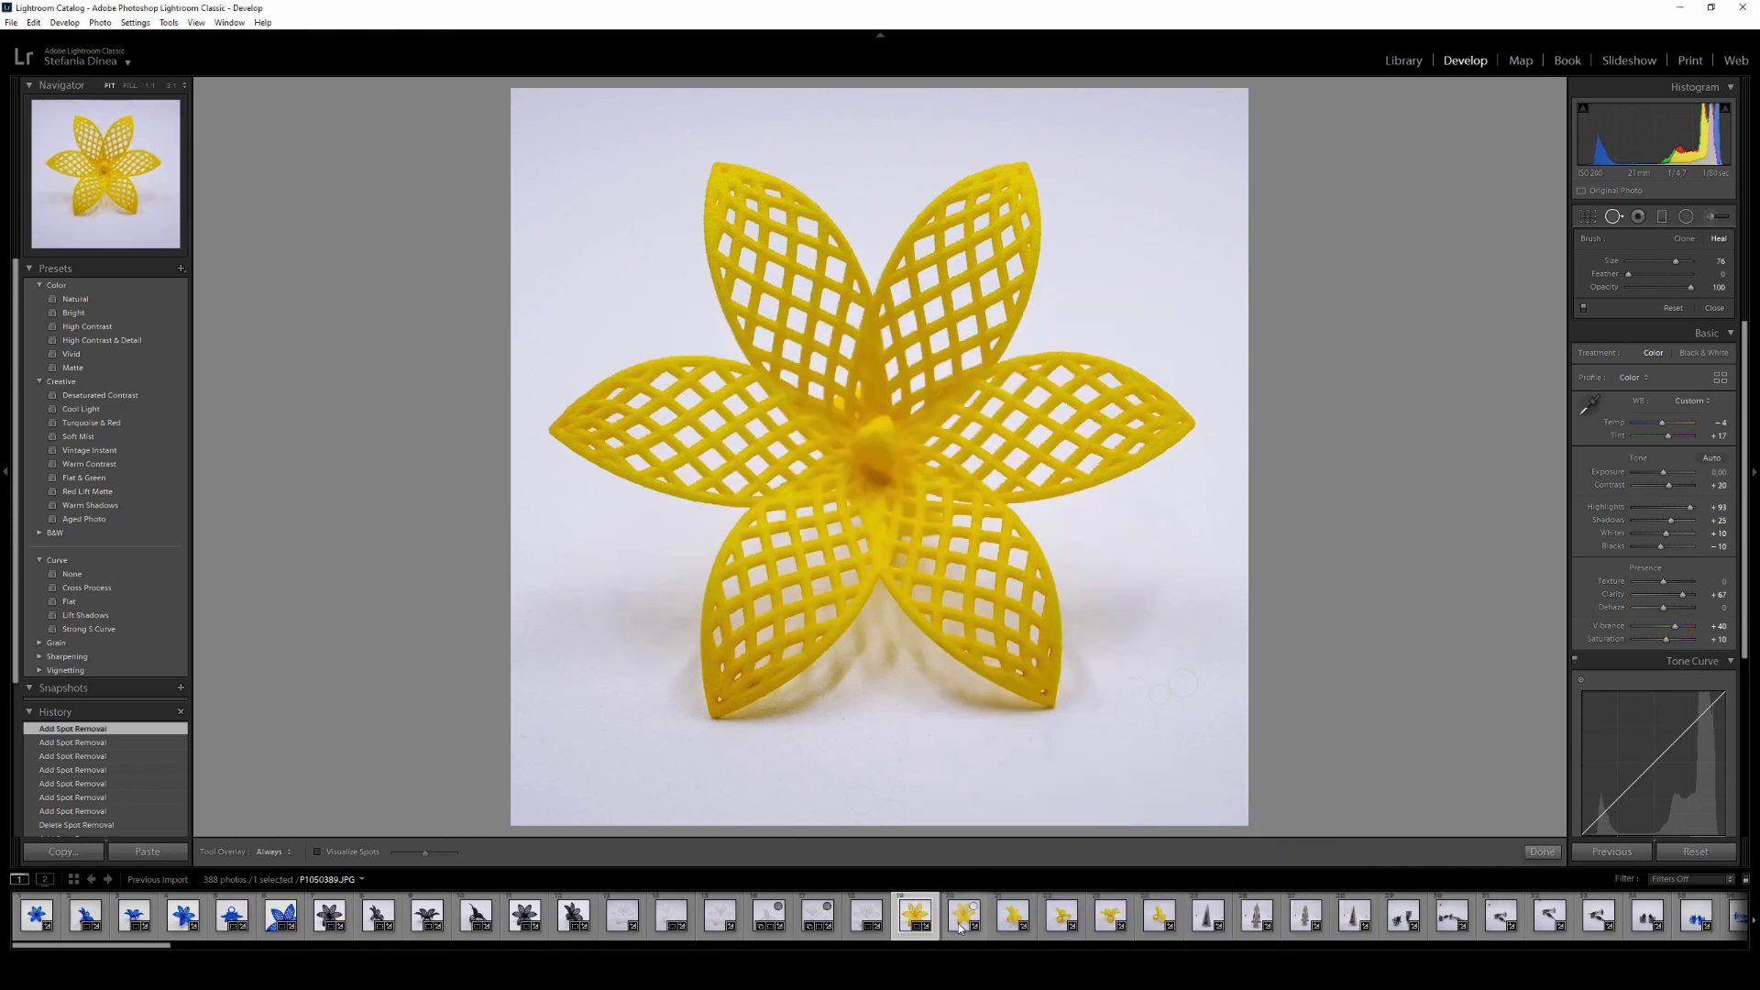
key(ctrl+shift+v)
shift+click(1158, 917)
right_click(1157, 917)
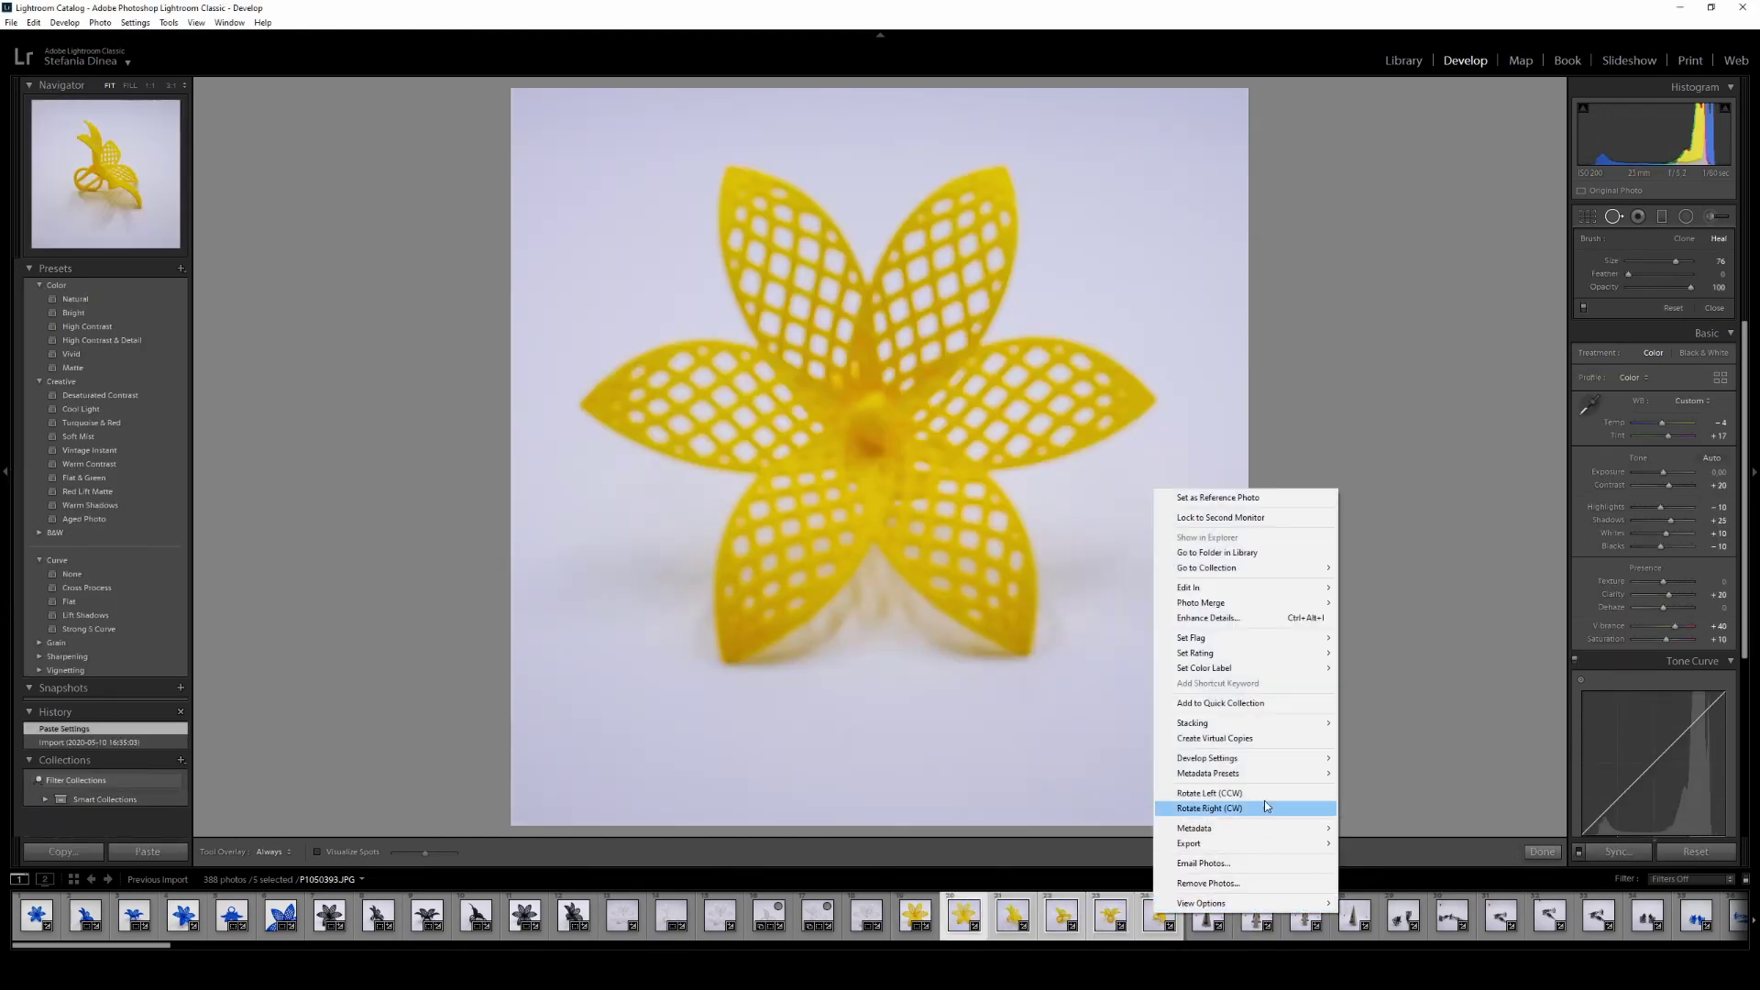
mouse_move(1244, 757)
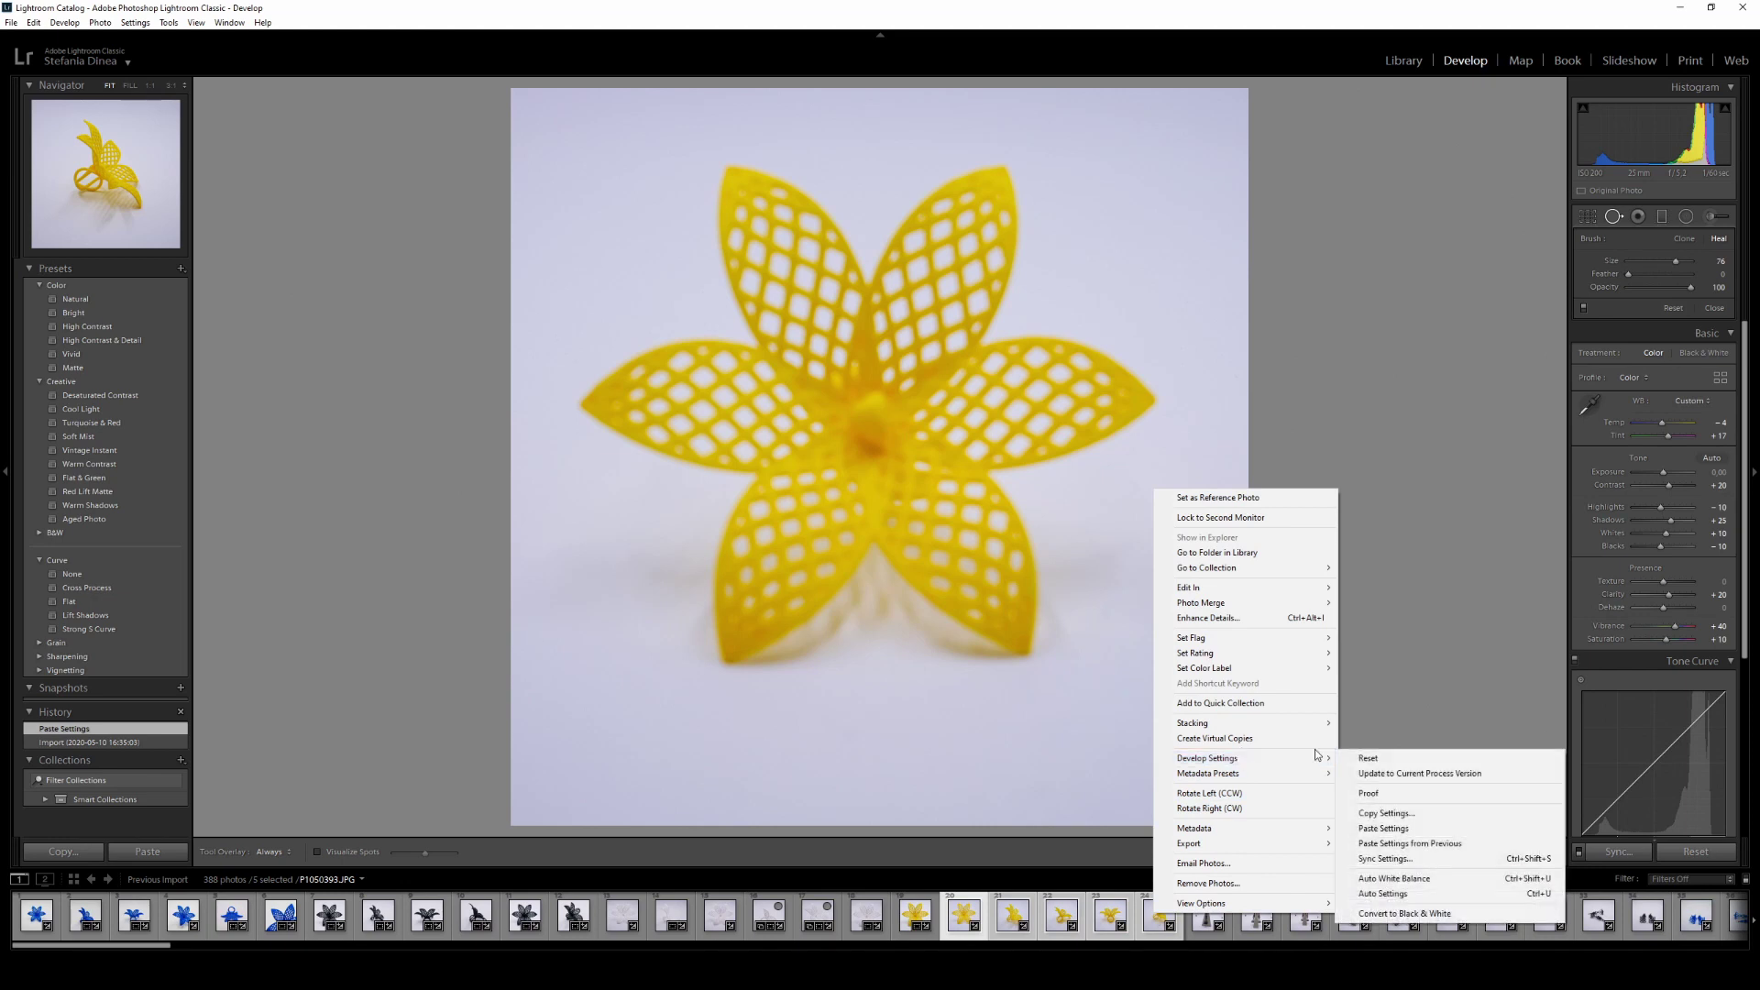
click(1398, 829)
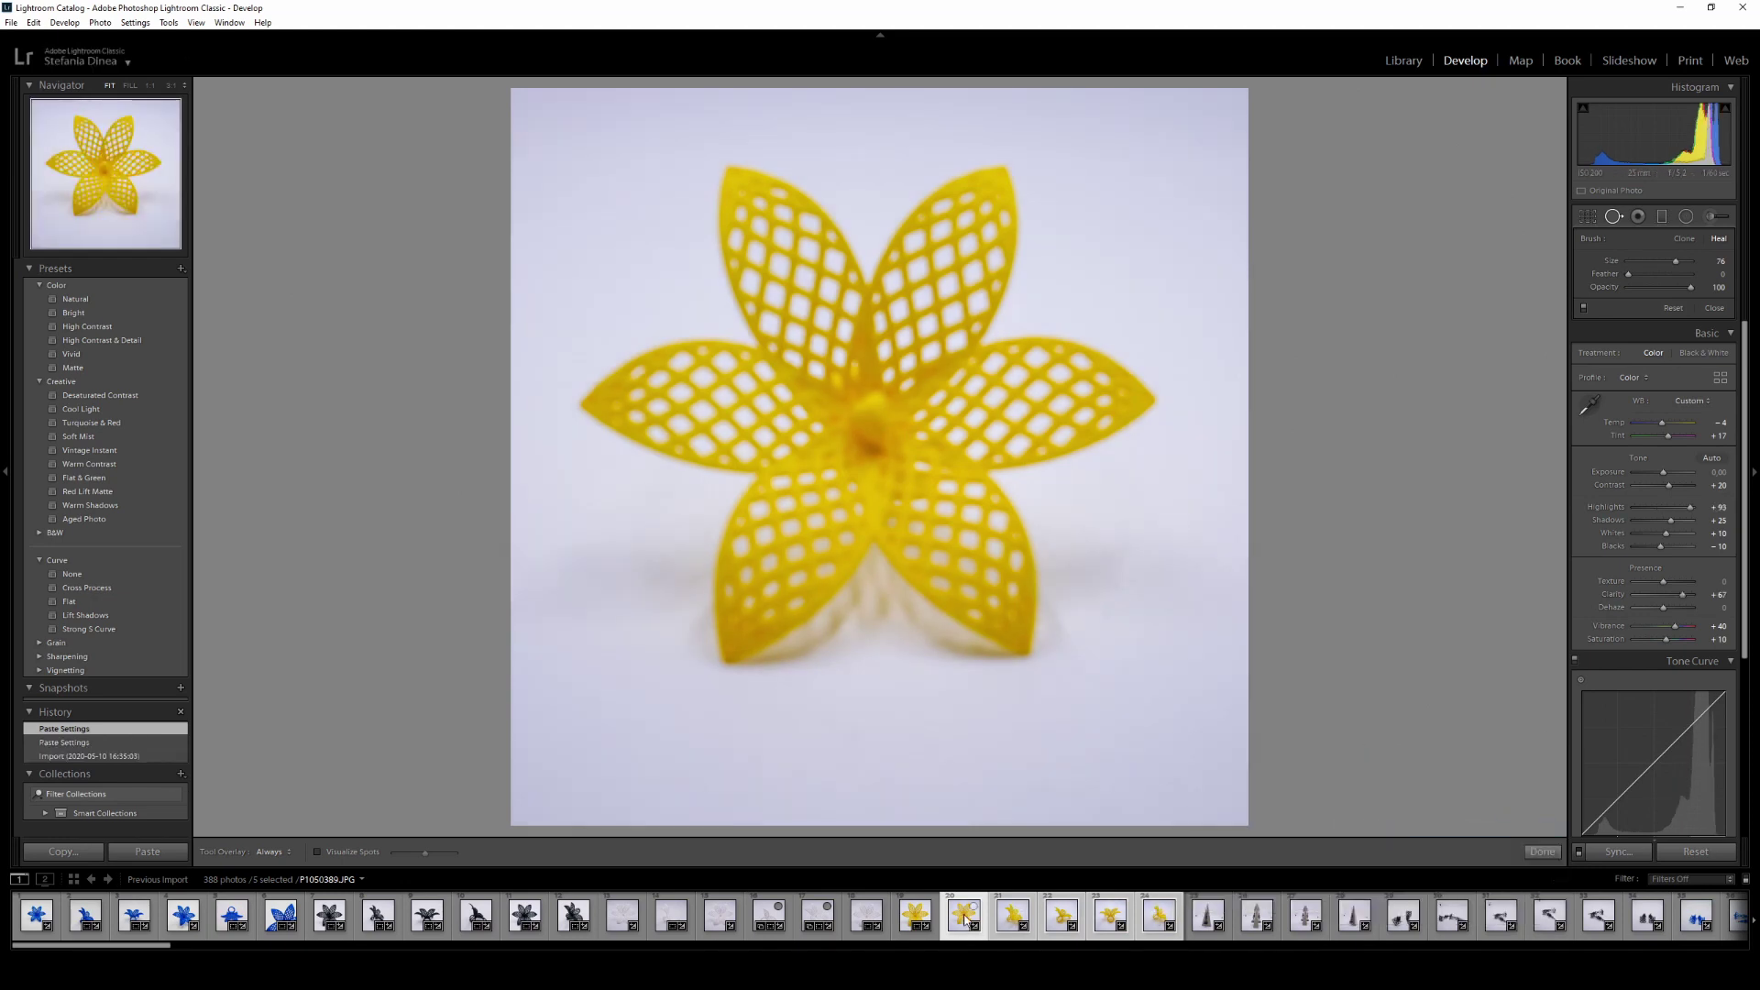
- Crop P1050389.JPG slightly tighter at its original aspect ratio, trimming mainly the right and bottom edges of the picture
click(1207, 919)
click(962, 923)
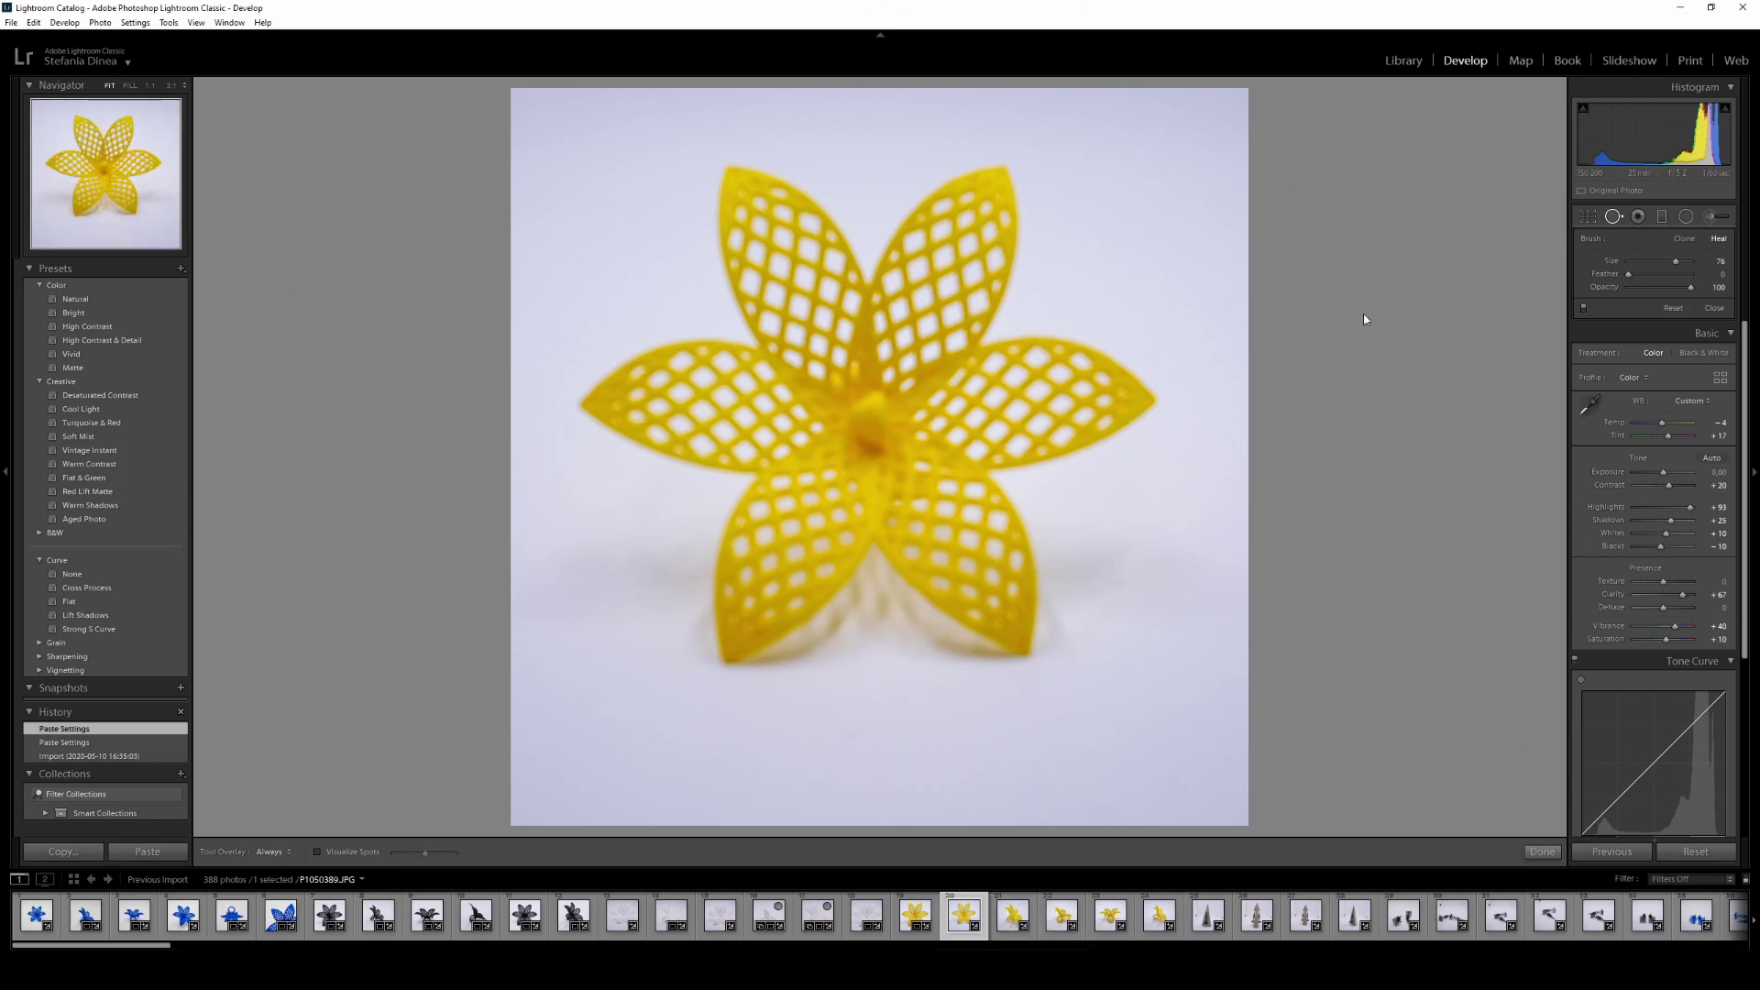
click(1592, 217)
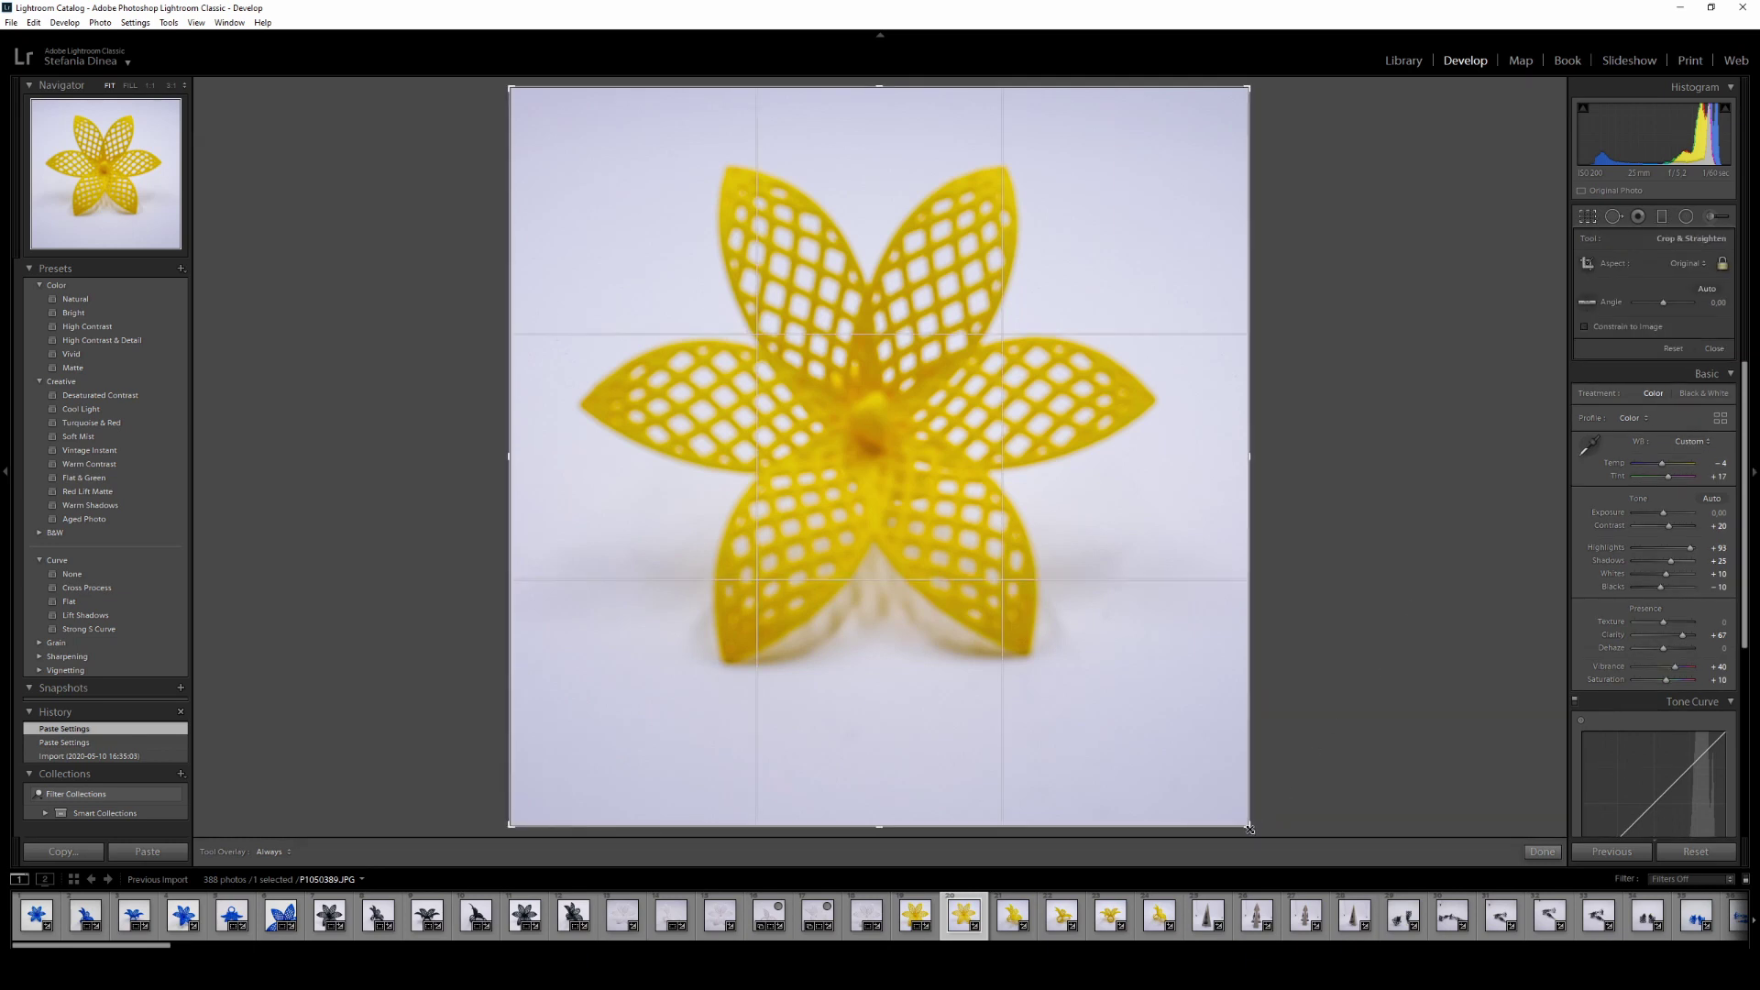
drag(1264, 818, 1226, 792)
drag(965, 525, 948, 523)
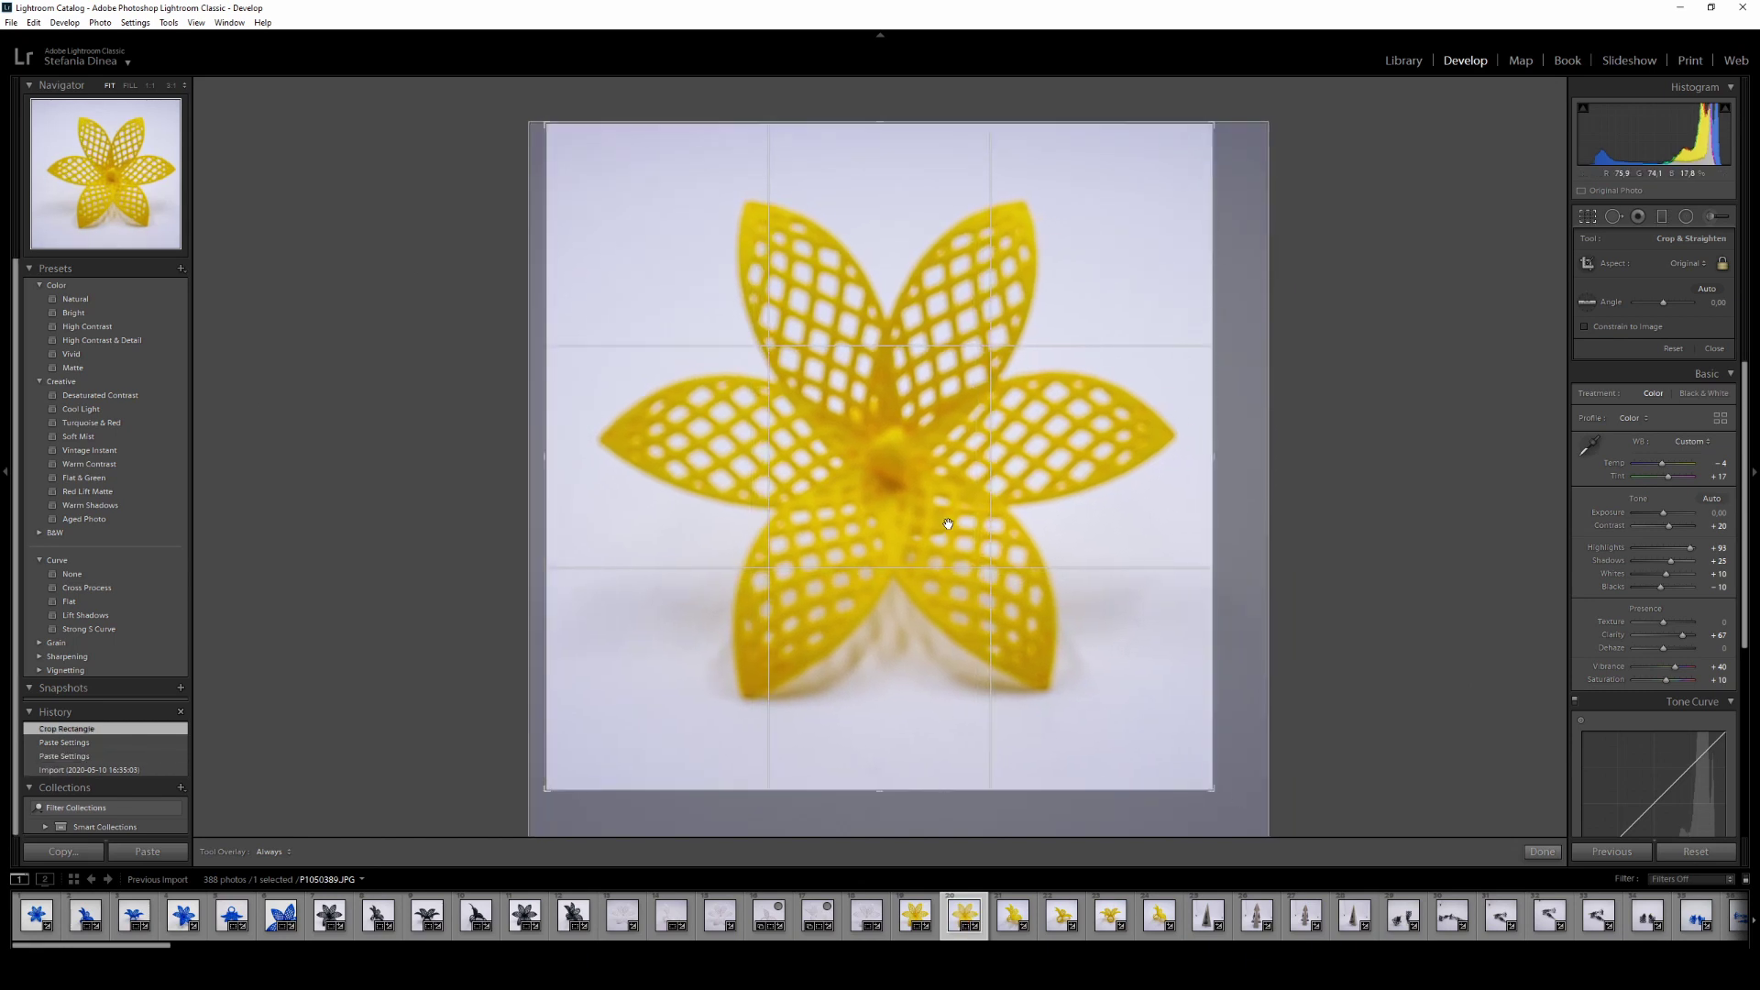
key(Return)
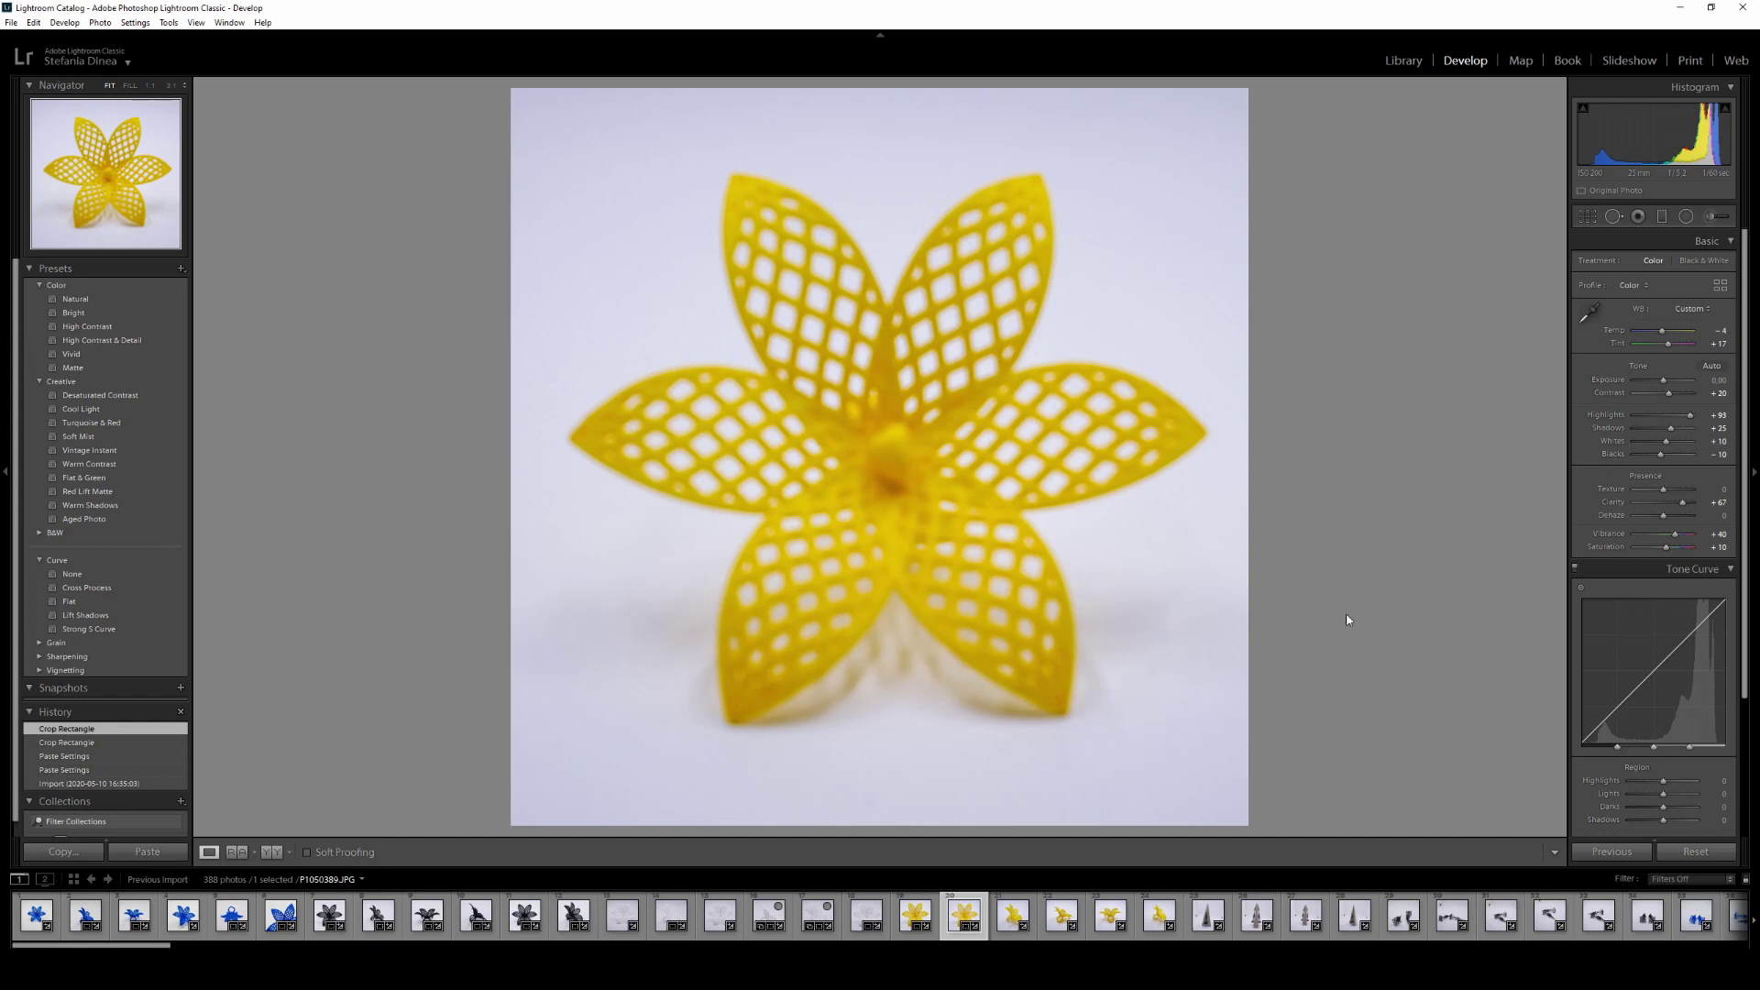
- Compare the two similar yellow flower photos P1050388.JPG and P1050389.JPG, and delete P1050389.JPG from disk
click(921, 912)
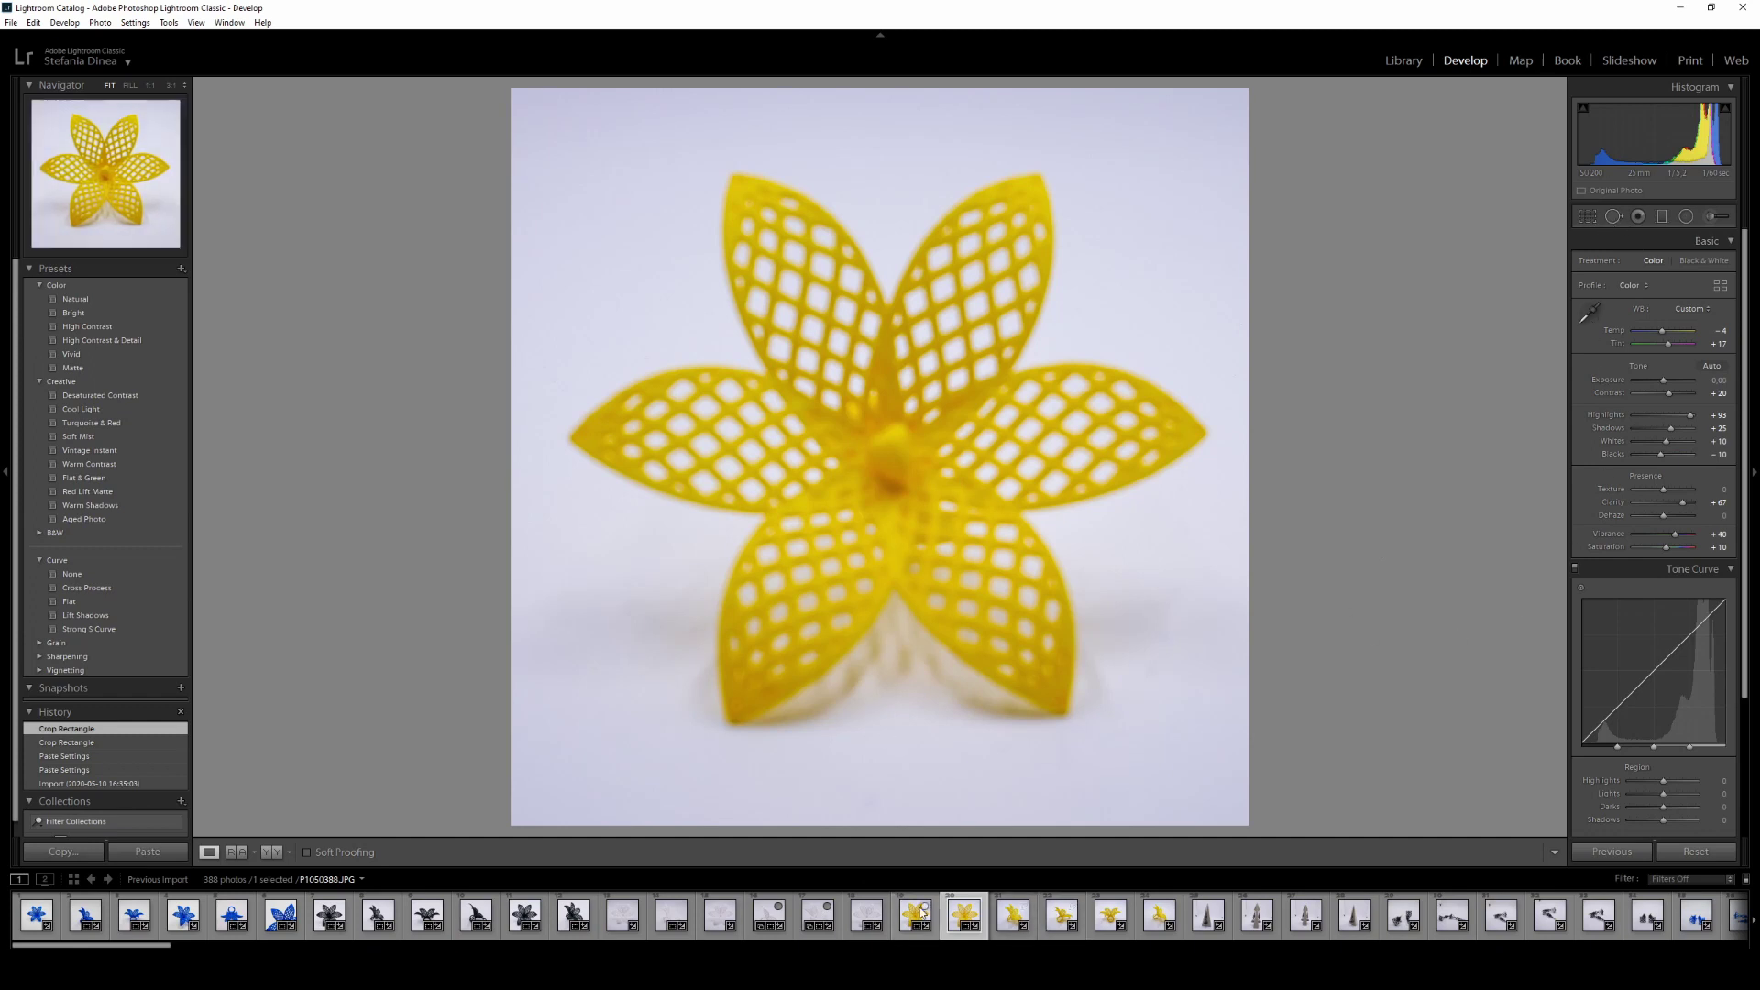
click(970, 921)
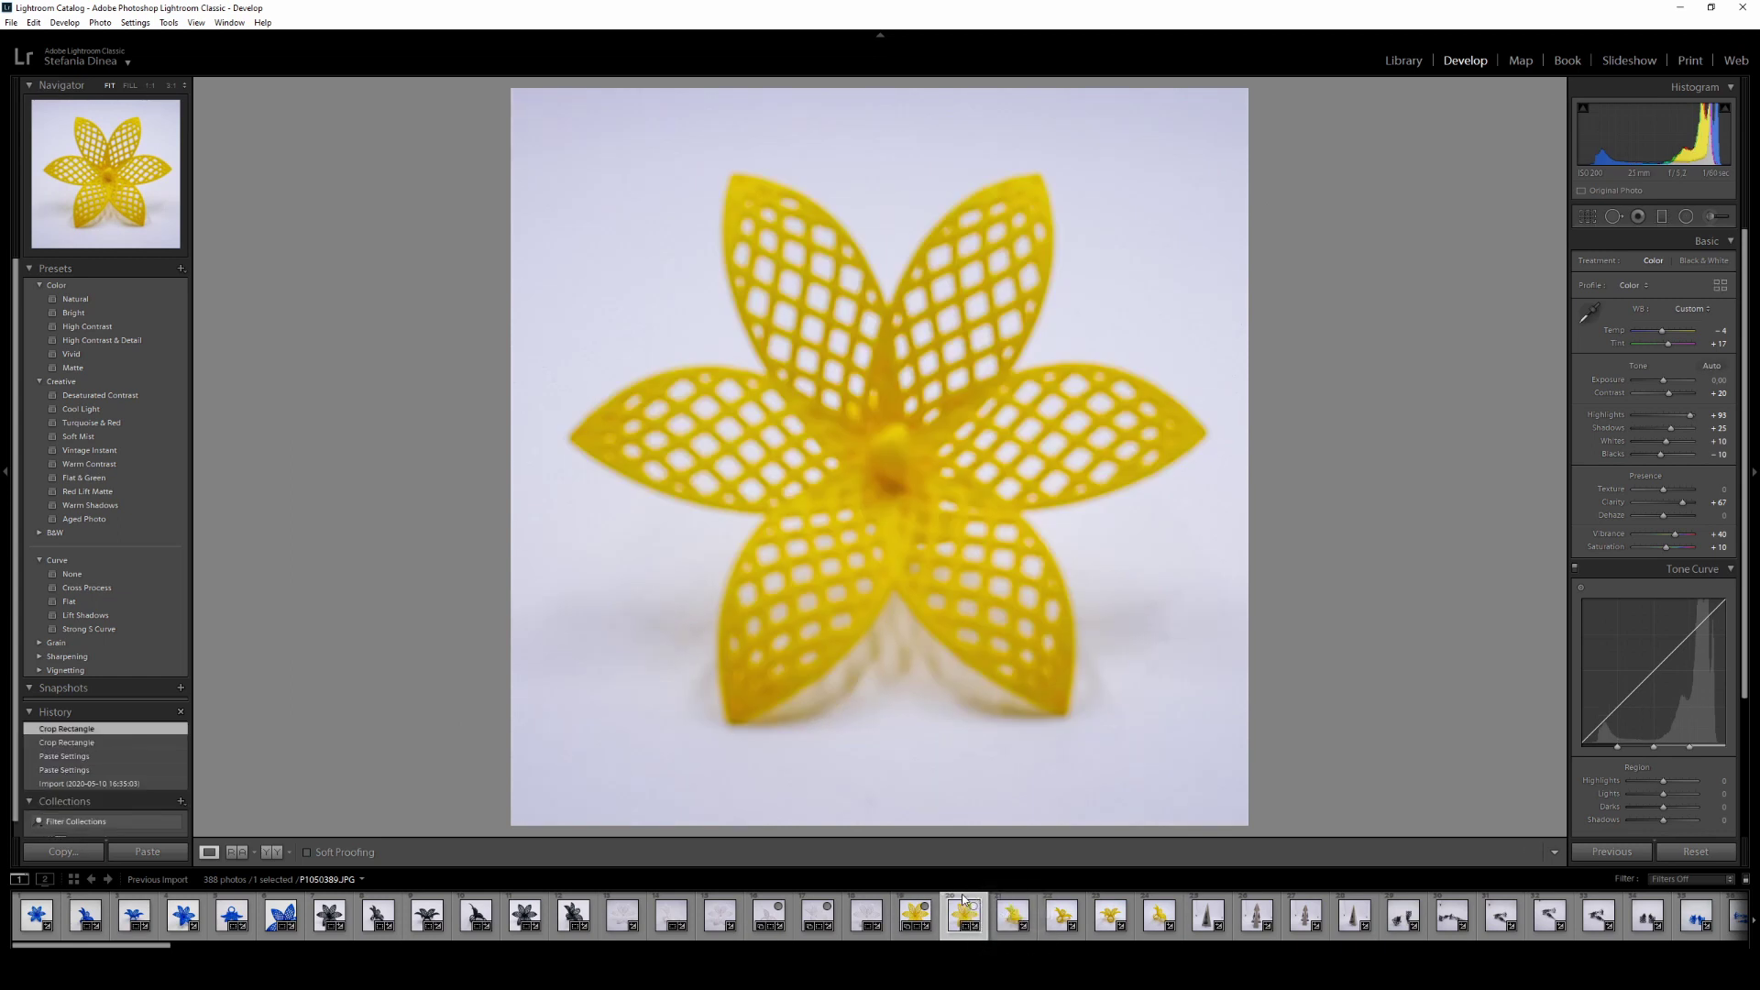
key(Delete)
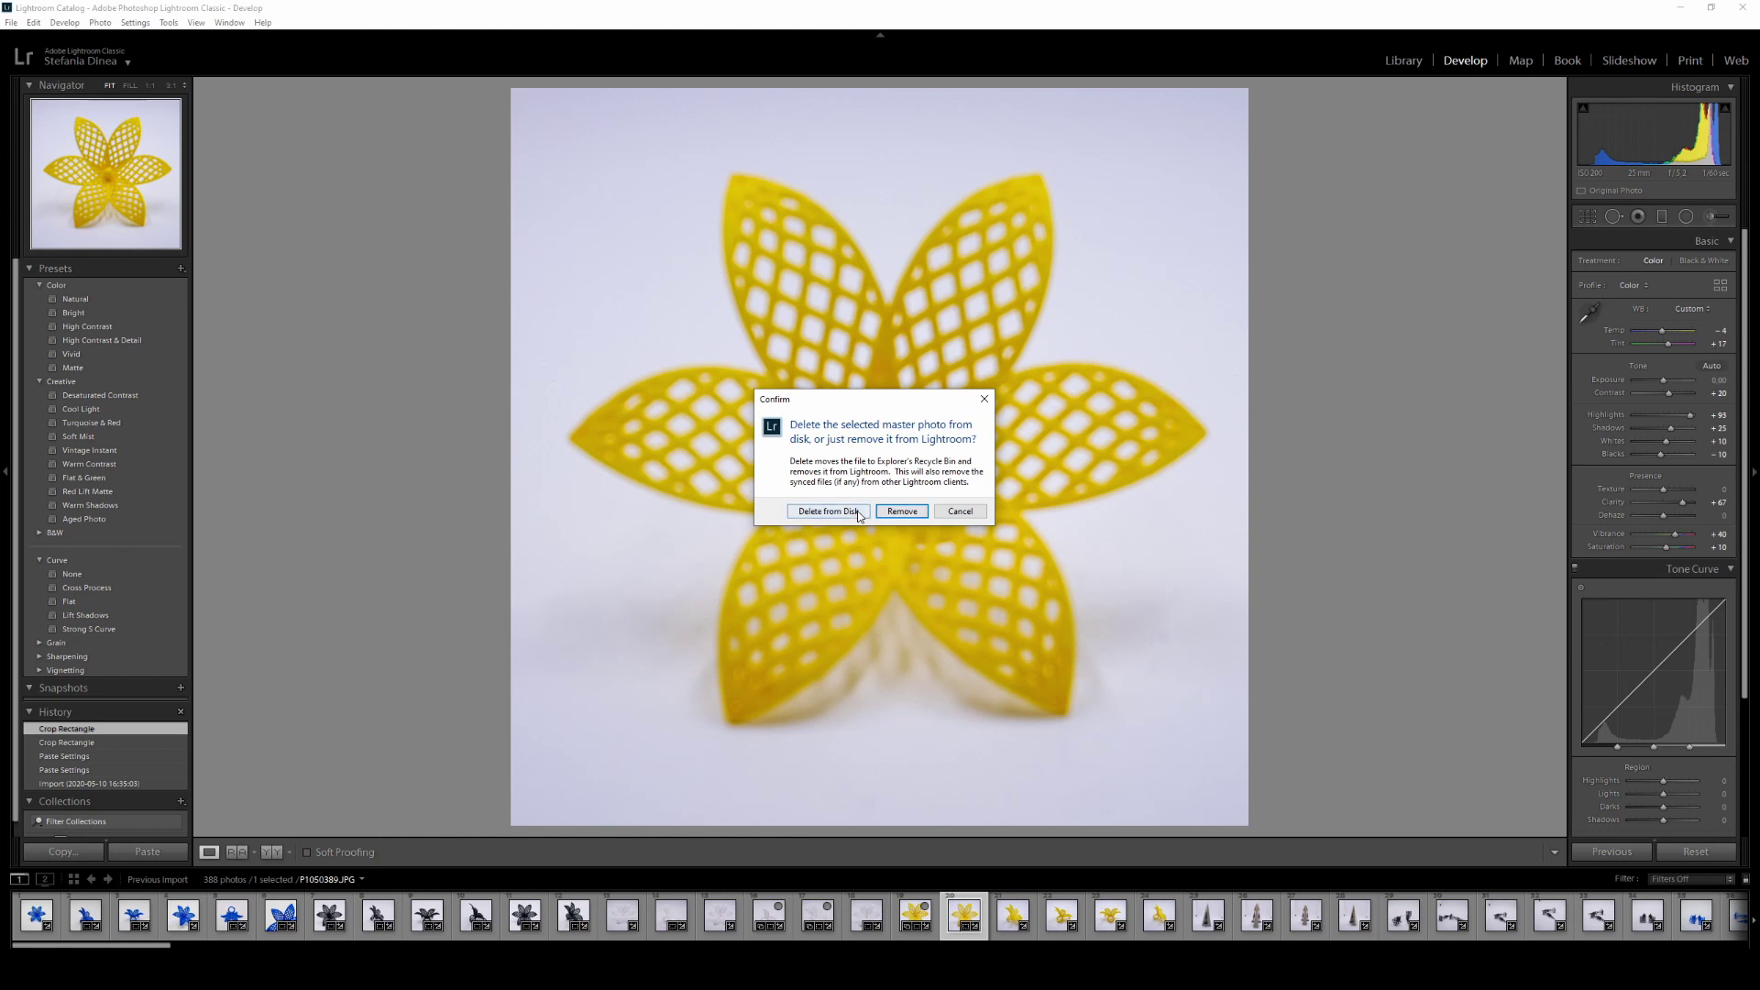
click(857, 512)
click(694, 584)
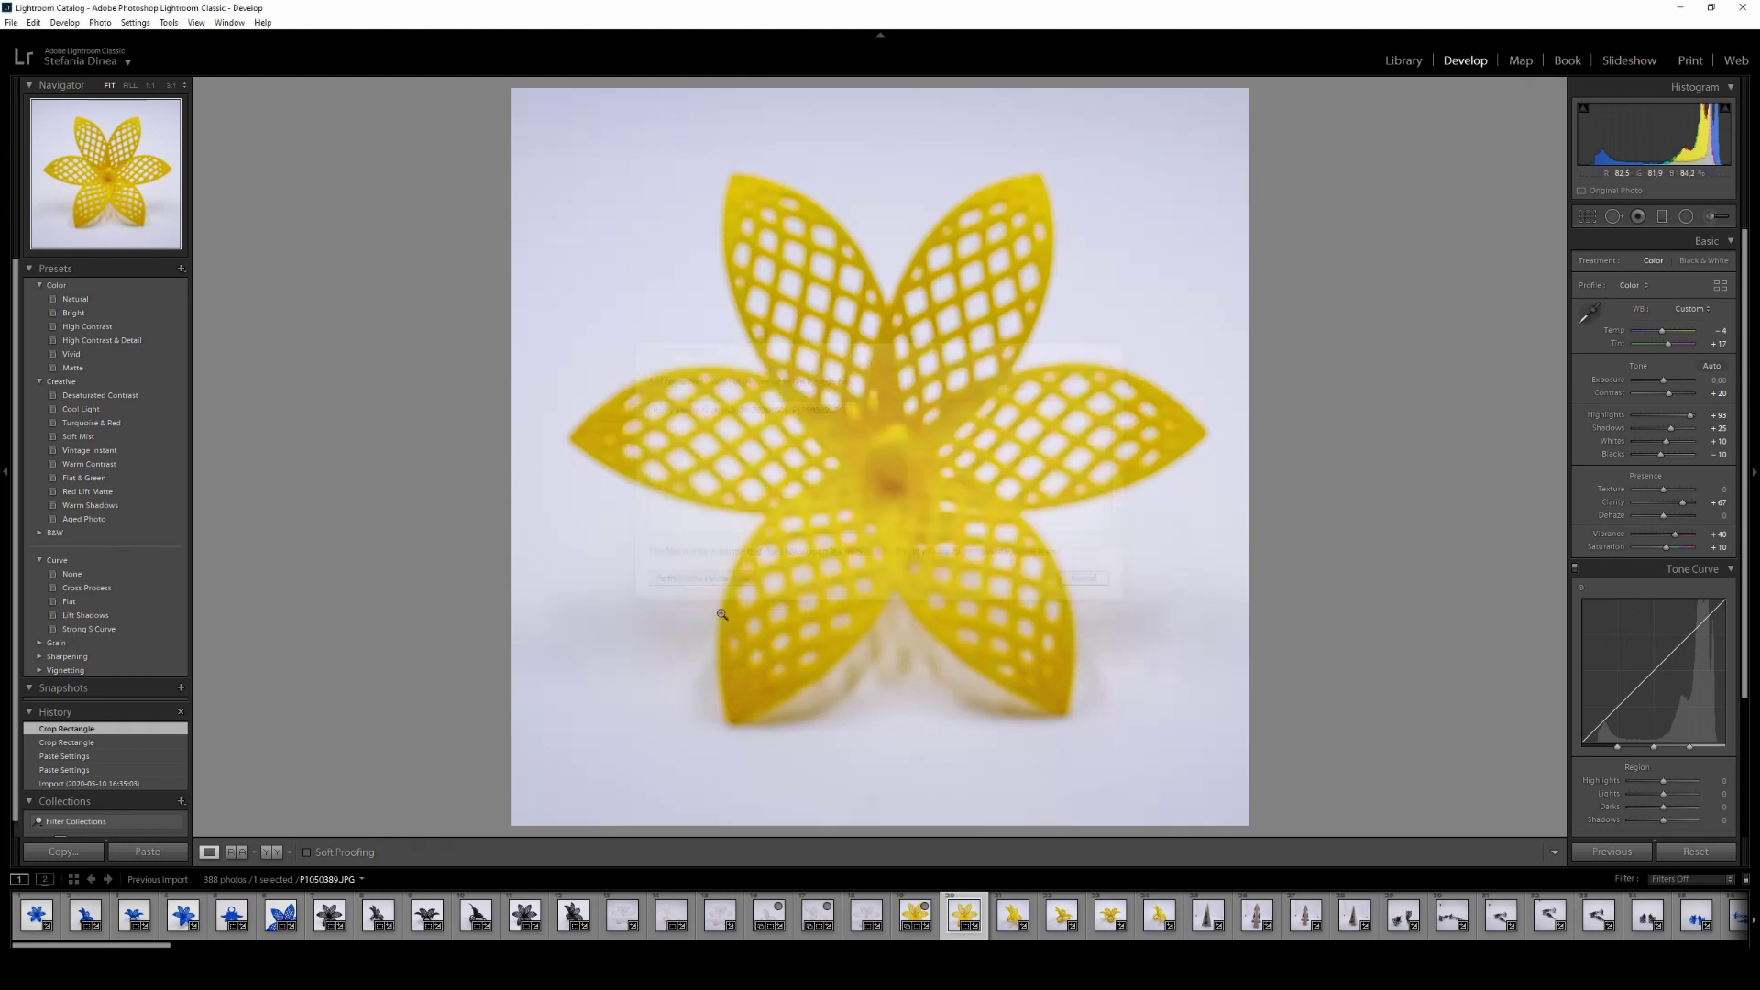
- Heal a spot on the background below the yellow ring in P1050390.JPG with Spot Removal
click(872, 921)
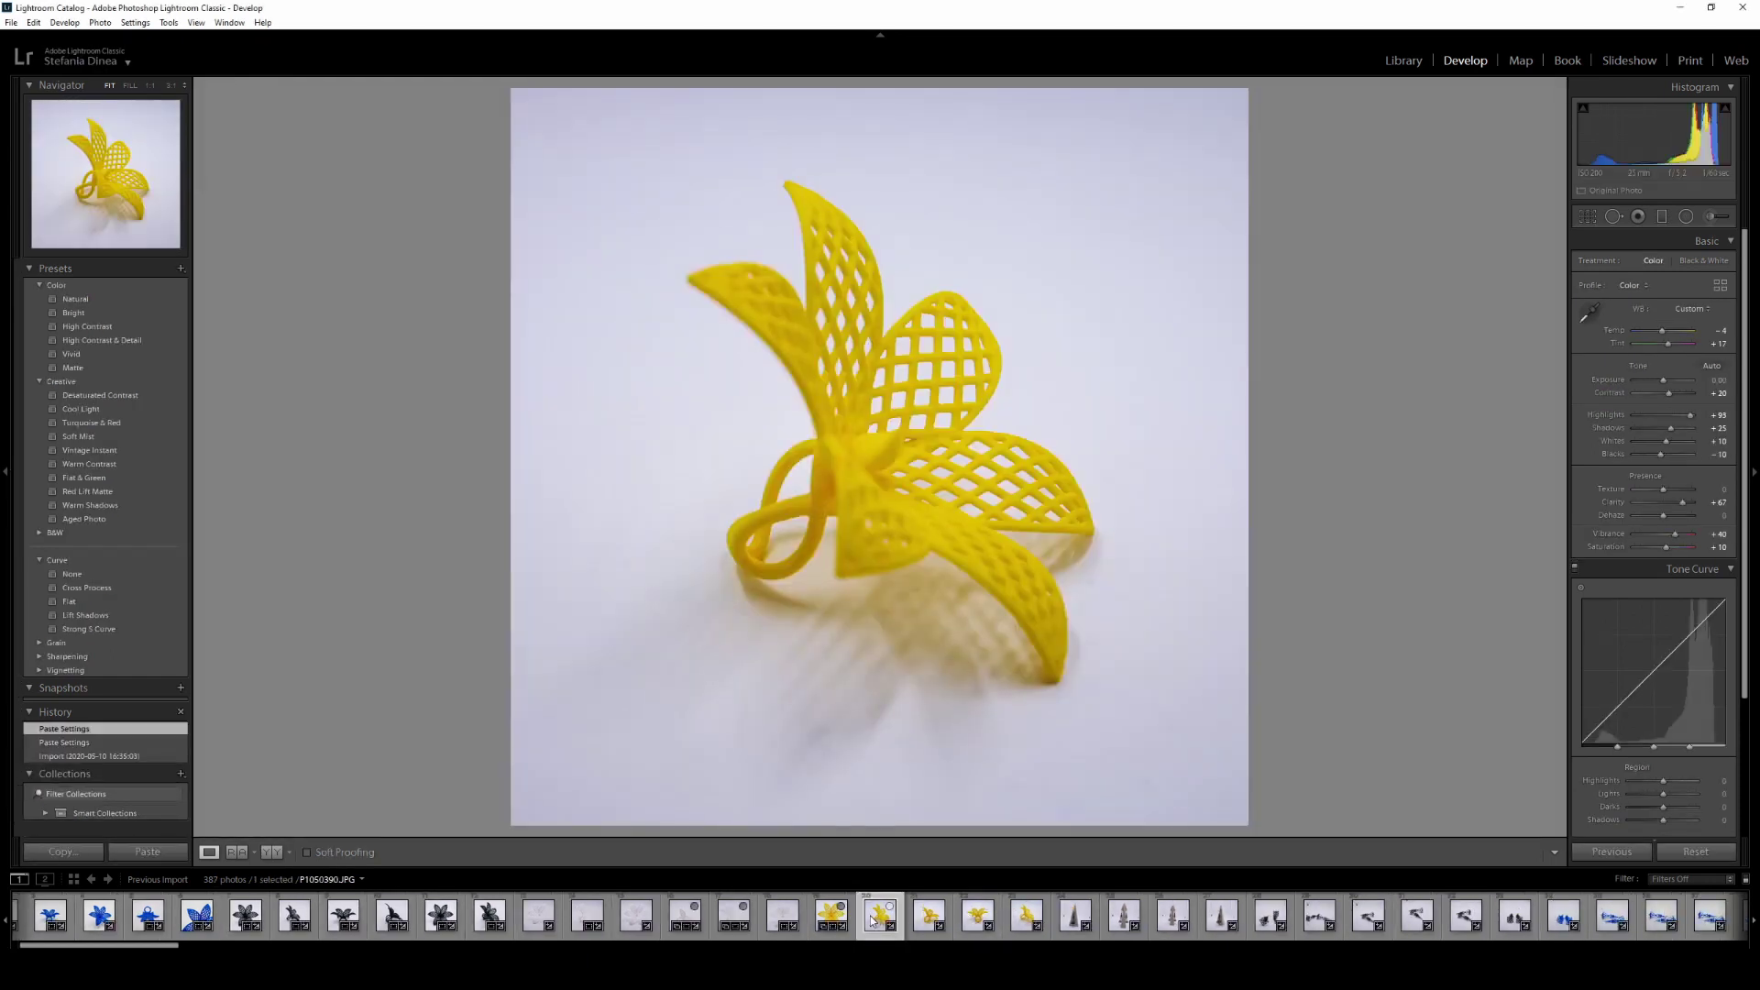
click(1614, 218)
click(822, 734)
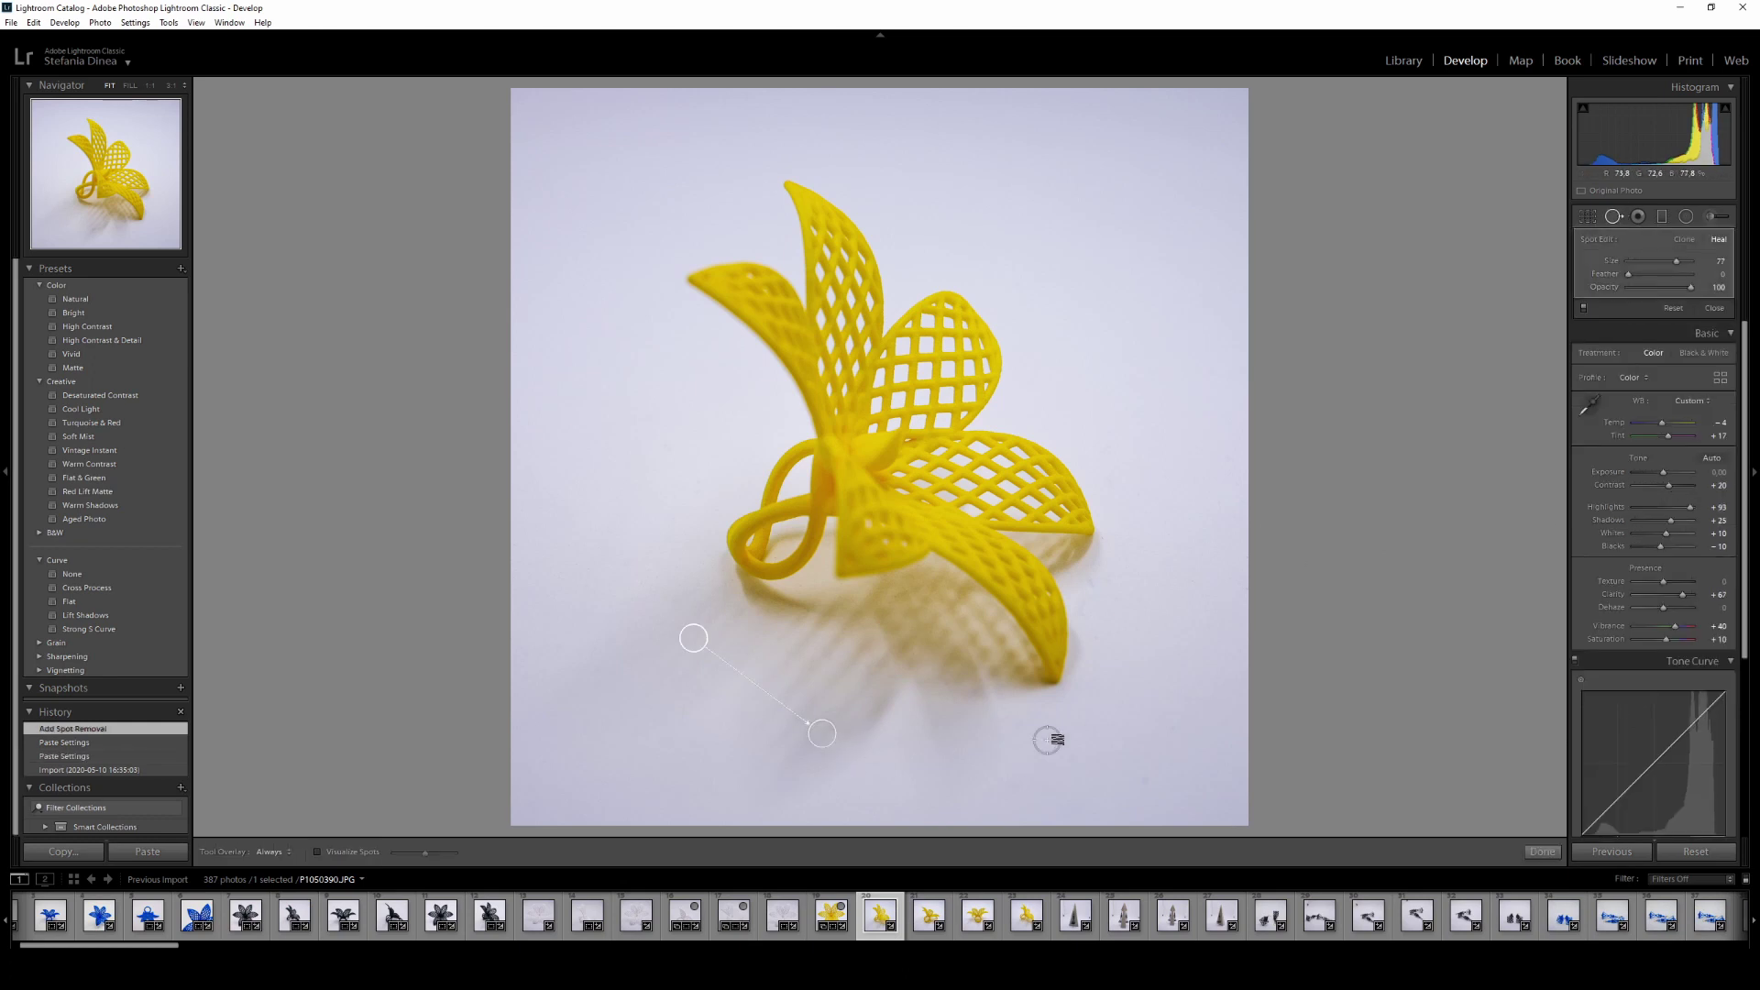
- Heal the remaining dust spots on the background below and beside the yellow flower ring in P1050390.JPG
click(1147, 781)
click(1176, 734)
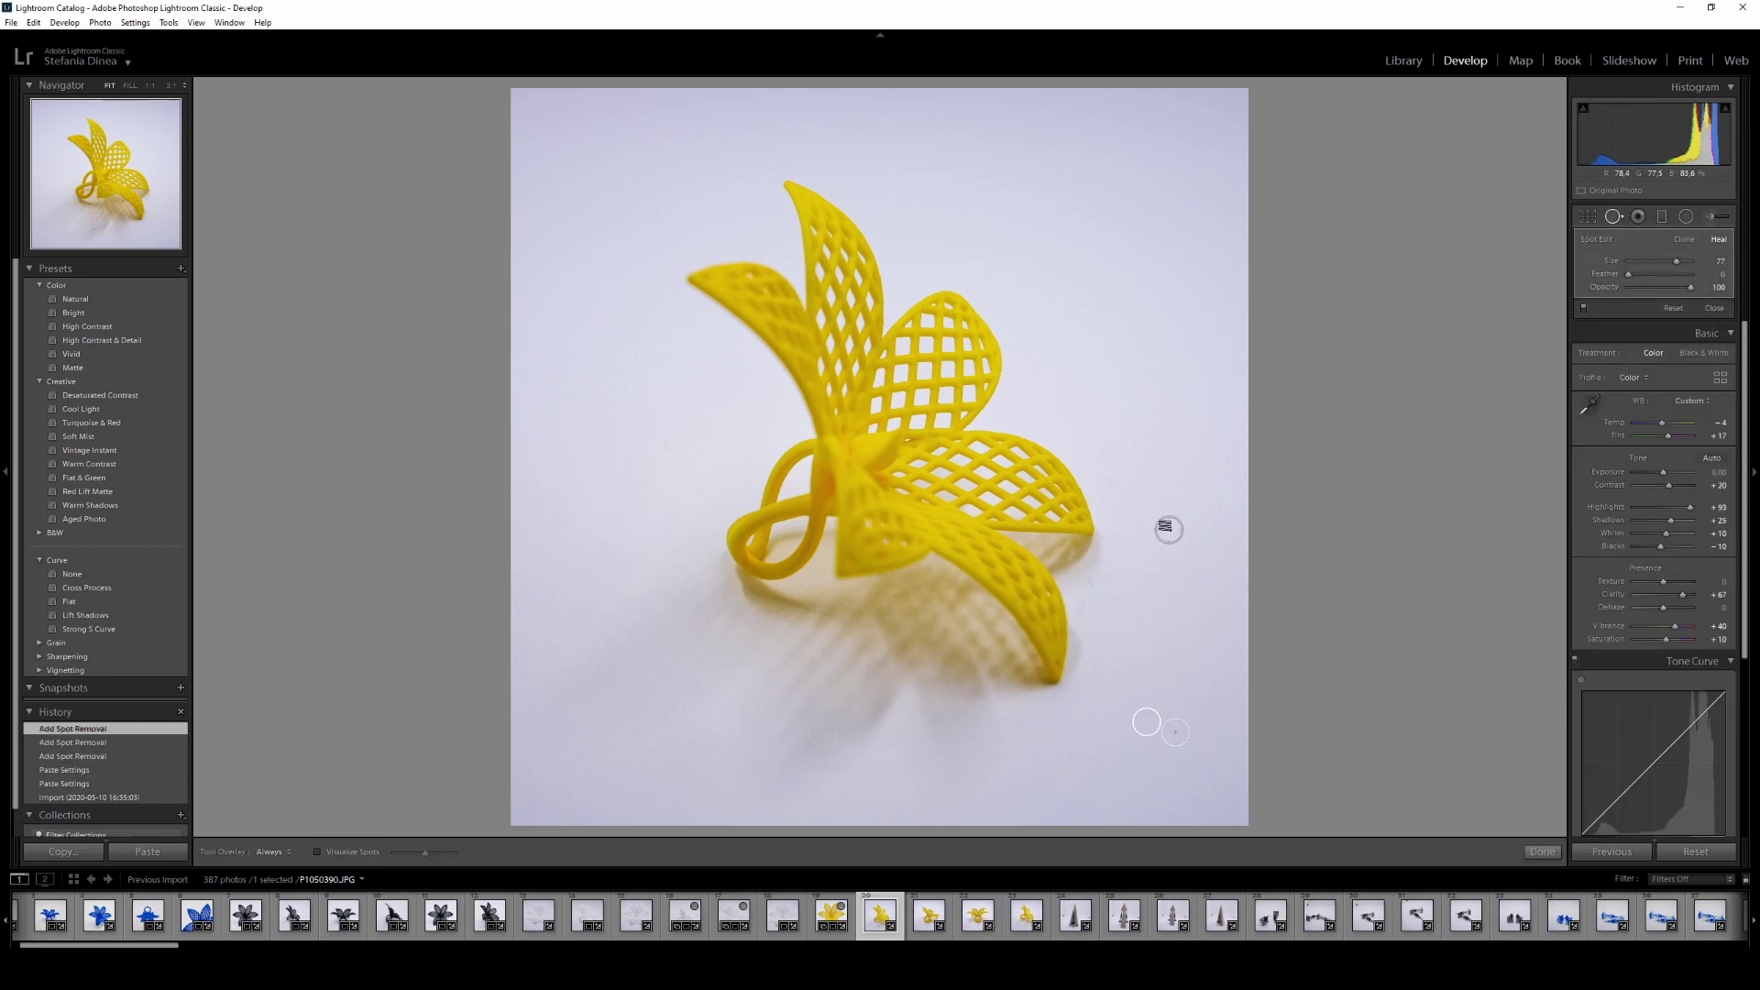
click(1092, 576)
click(1147, 584)
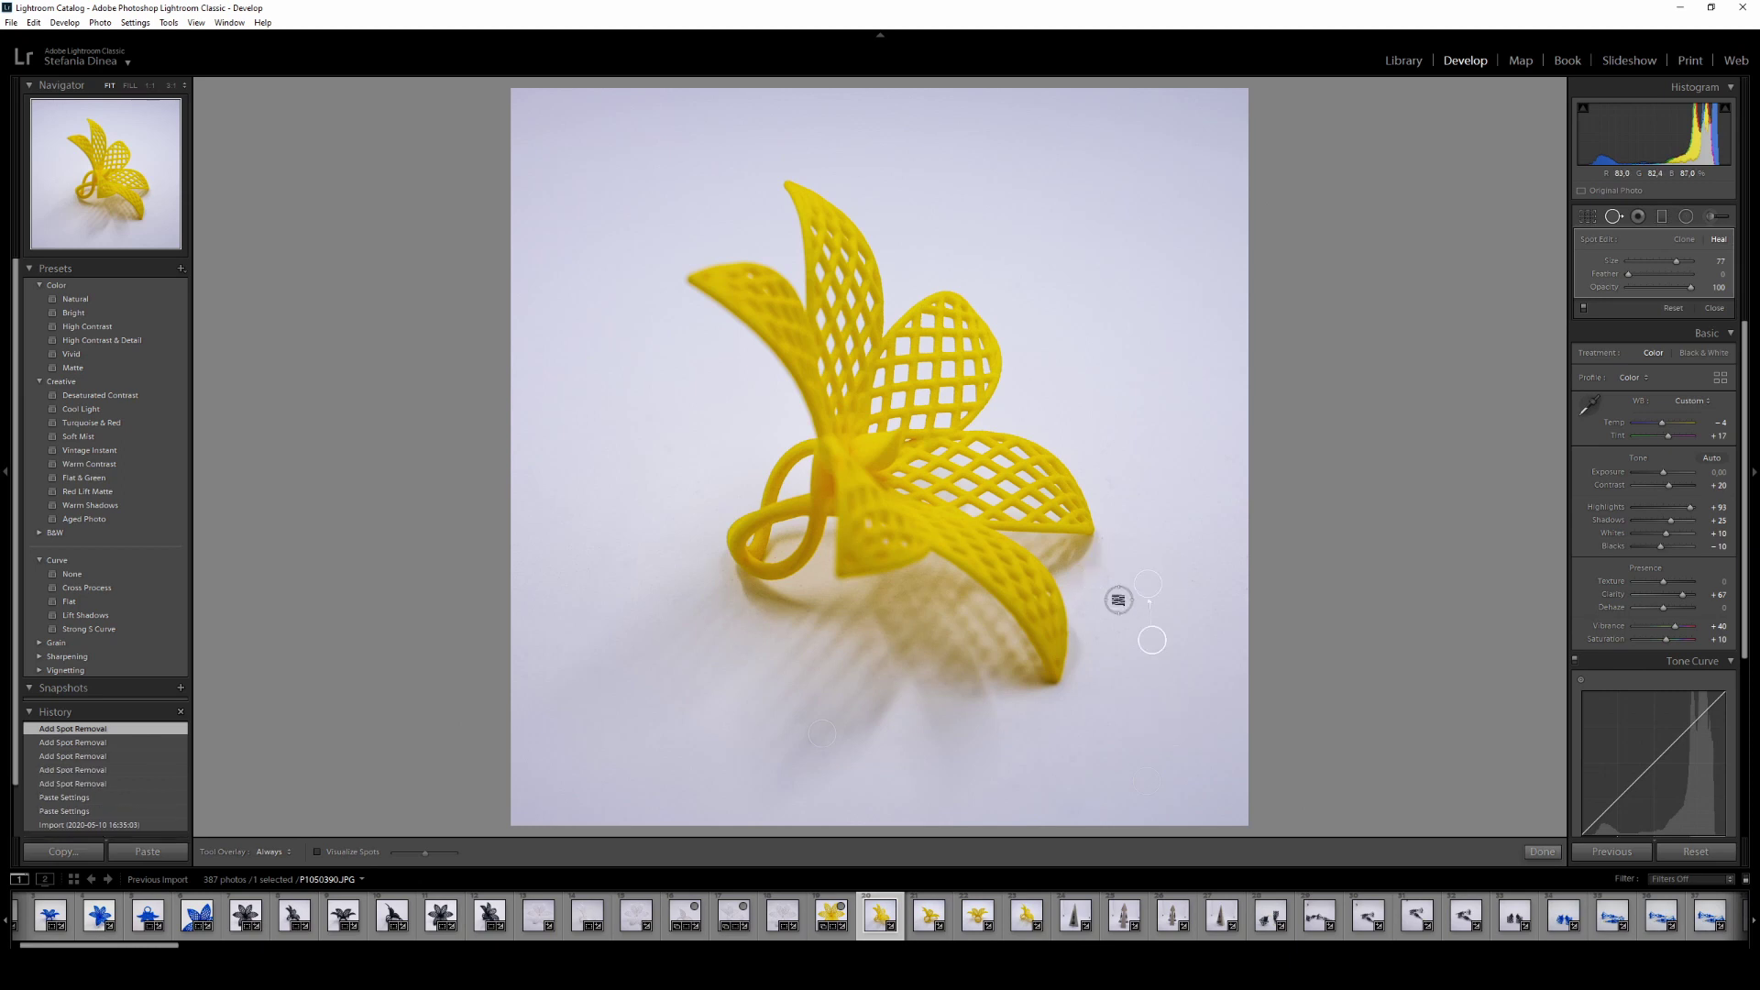
click(1116, 598)
click(696, 790)
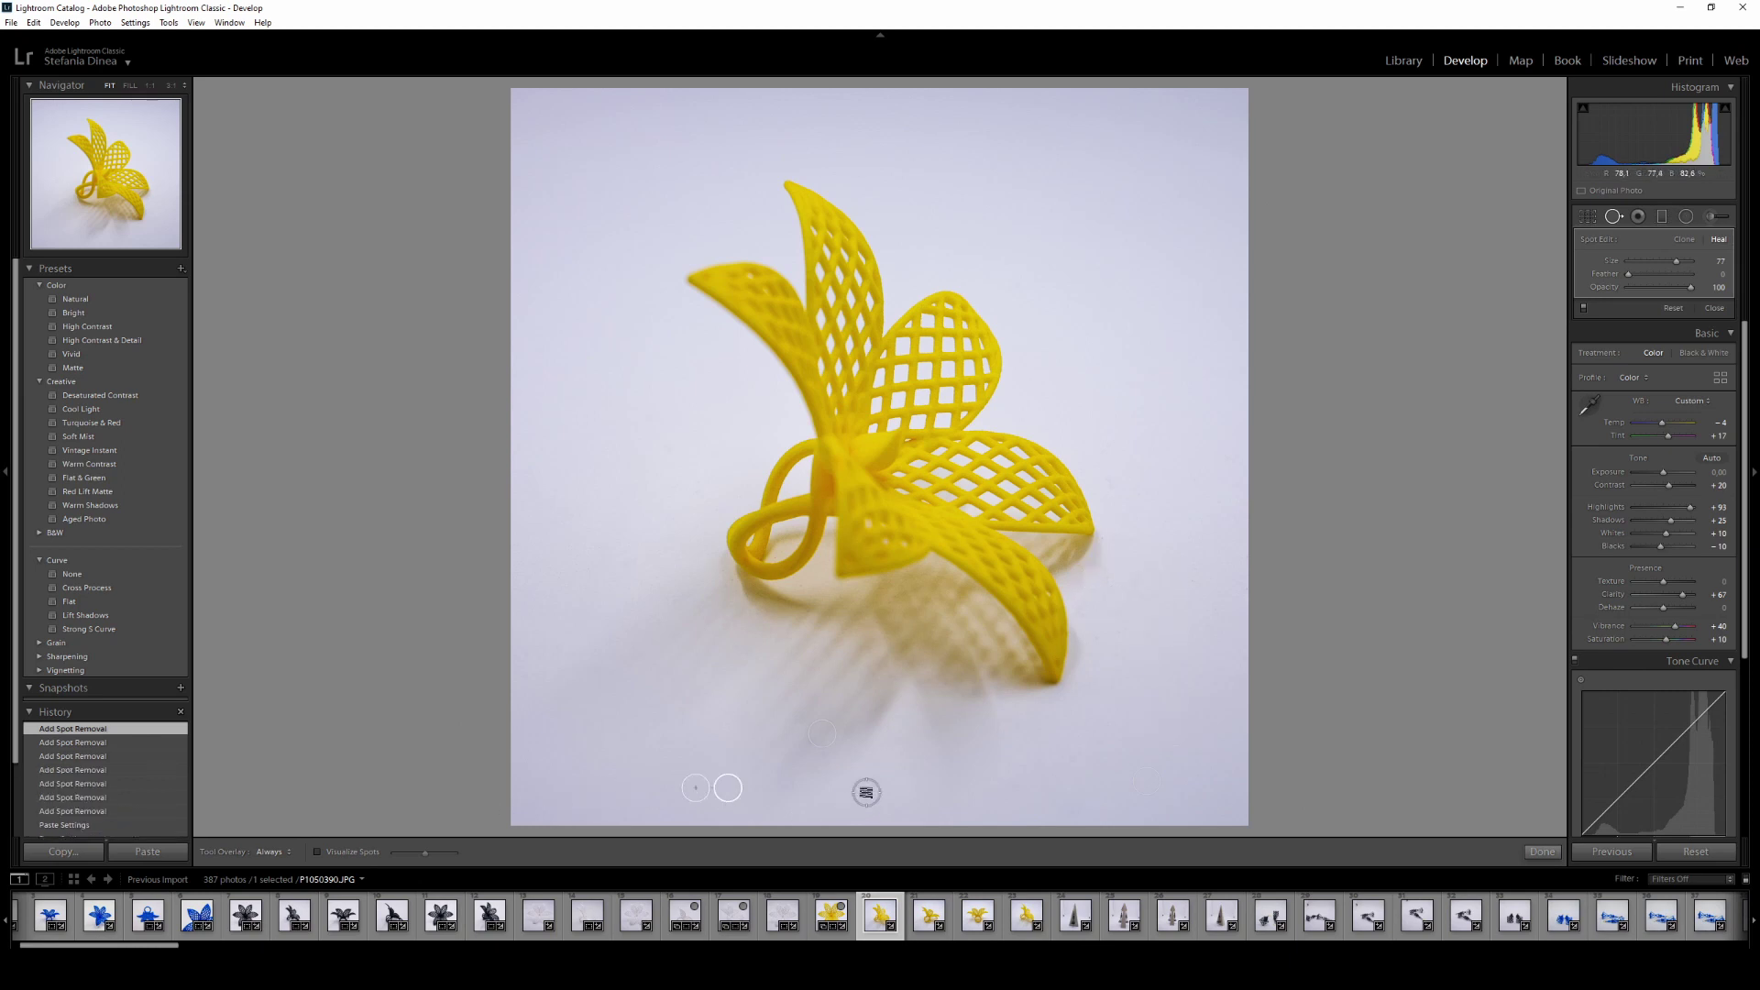
- Heal the dust spots on the background and shadow beside the yellow flower ring in P1050391.JPG
key(Right)
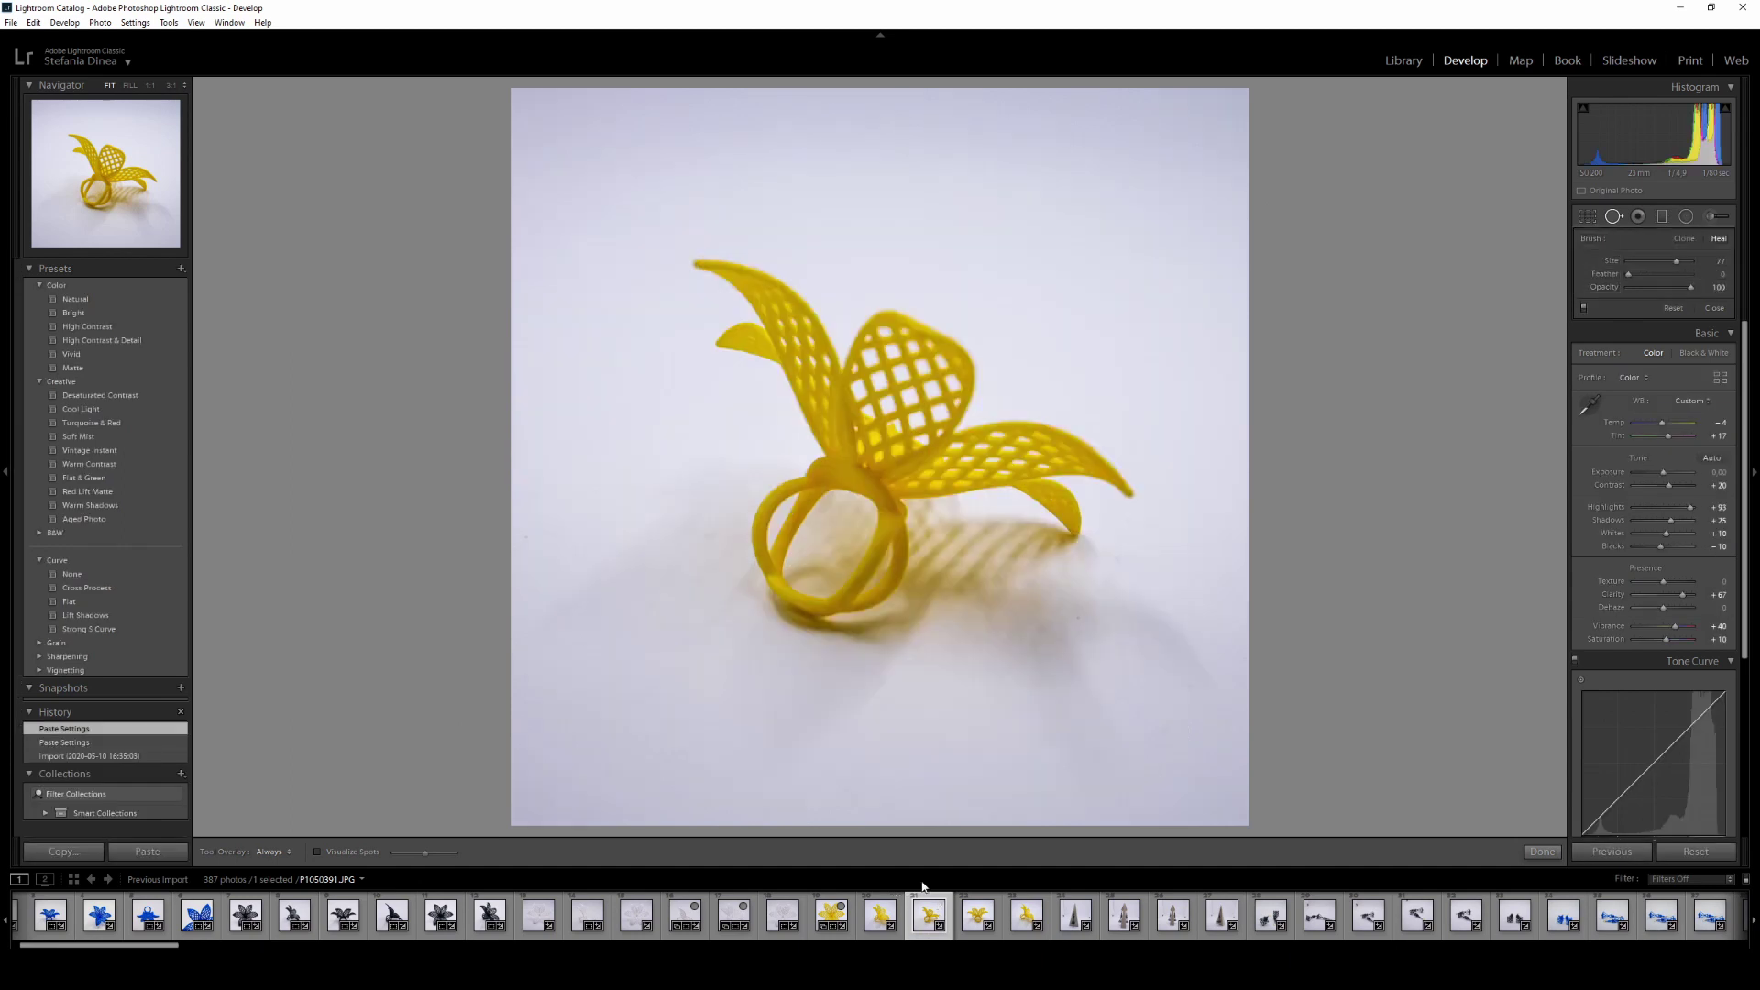
click(1084, 607)
click(1188, 704)
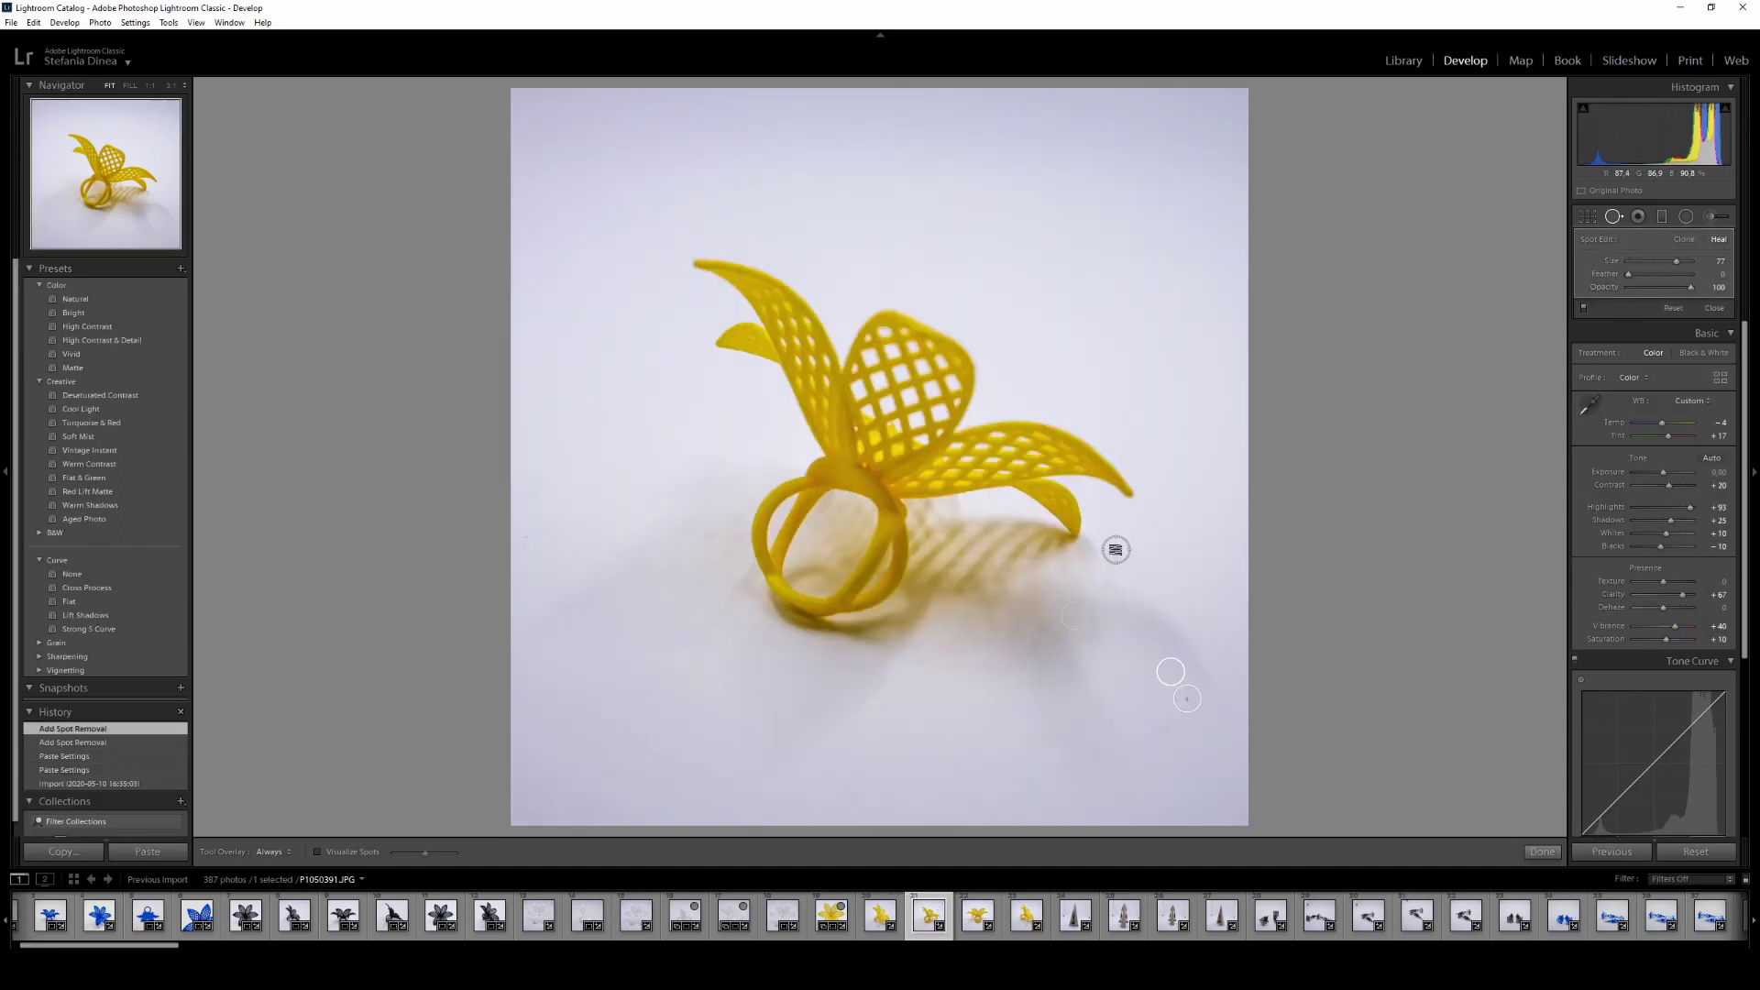
click(1117, 555)
click(1135, 579)
click(1135, 728)
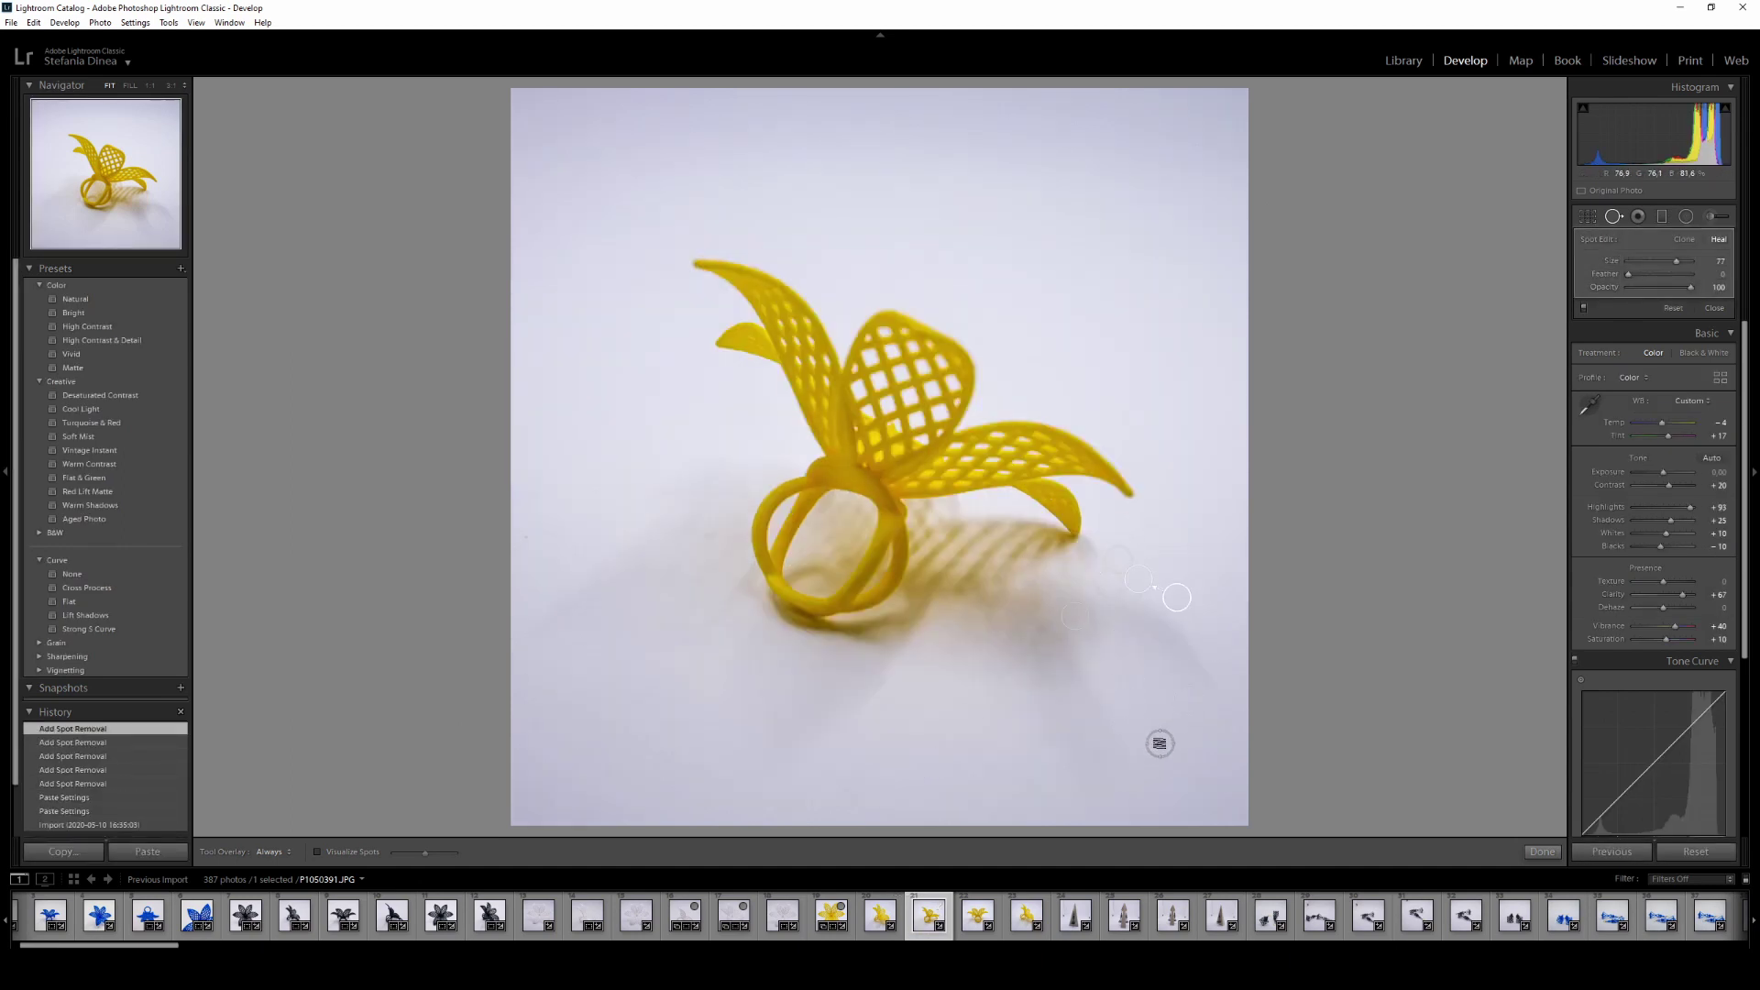
click(1158, 739)
click(1201, 698)
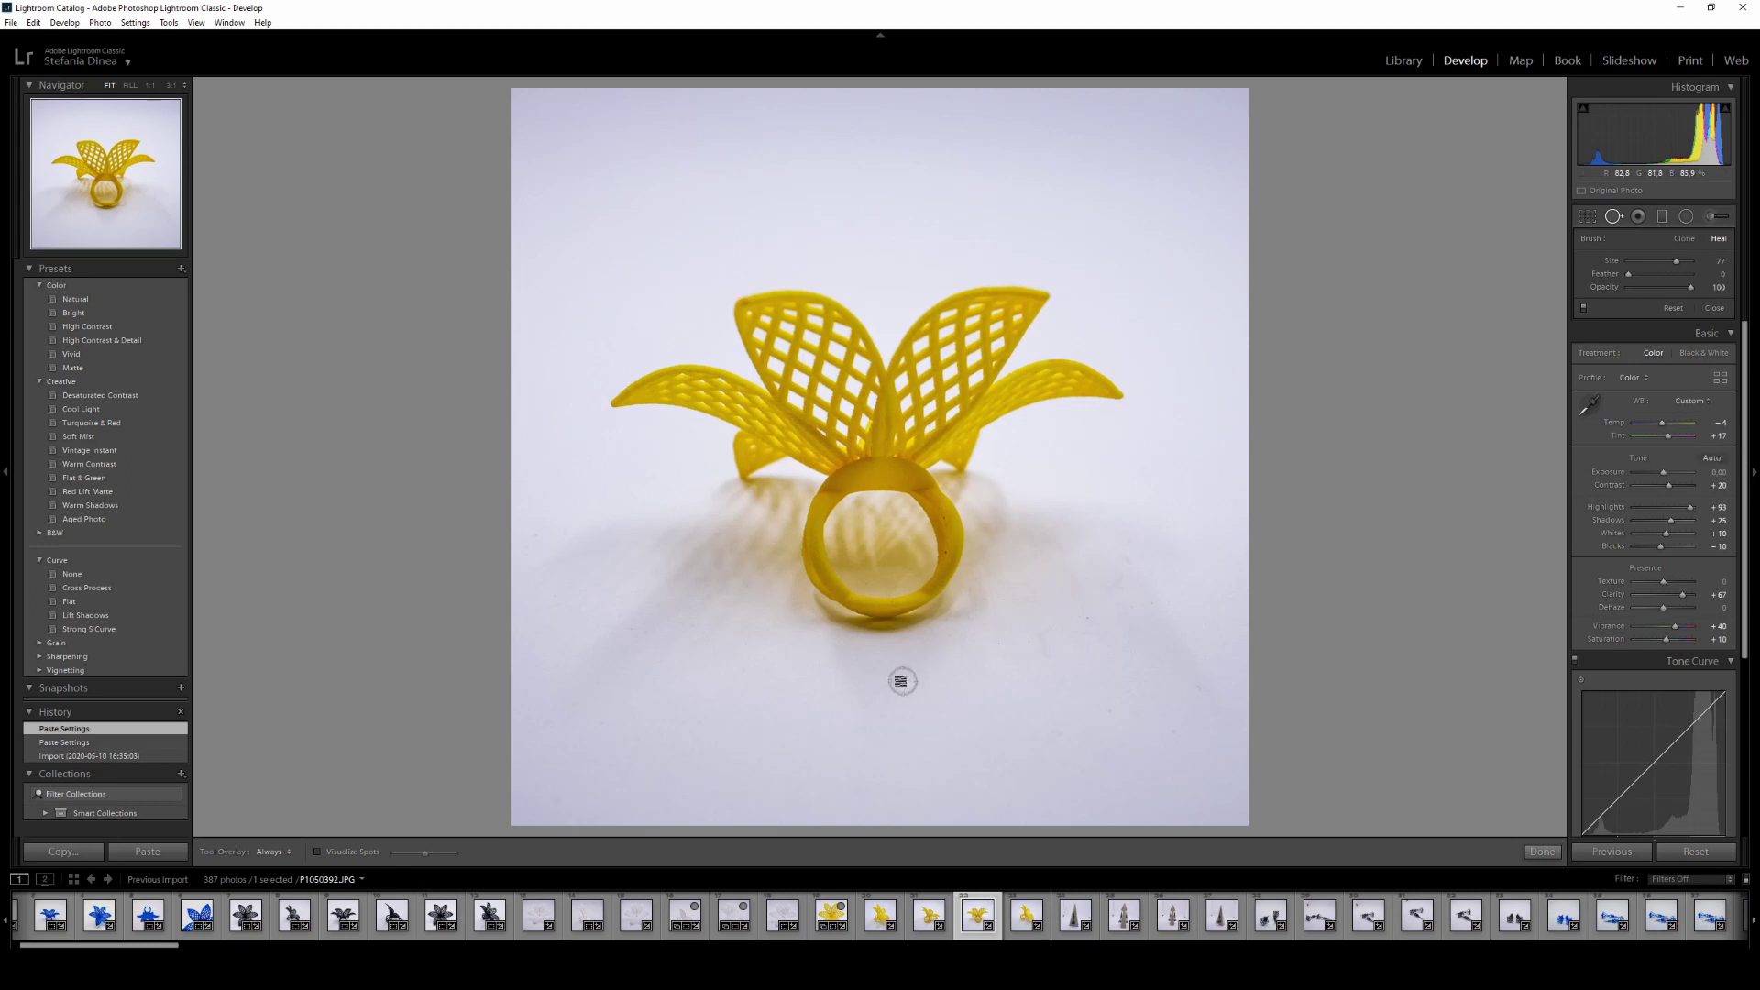
- Heal the spots on the background and on the ring band in the yellow flower photo P1050392.JPG
click(891, 685)
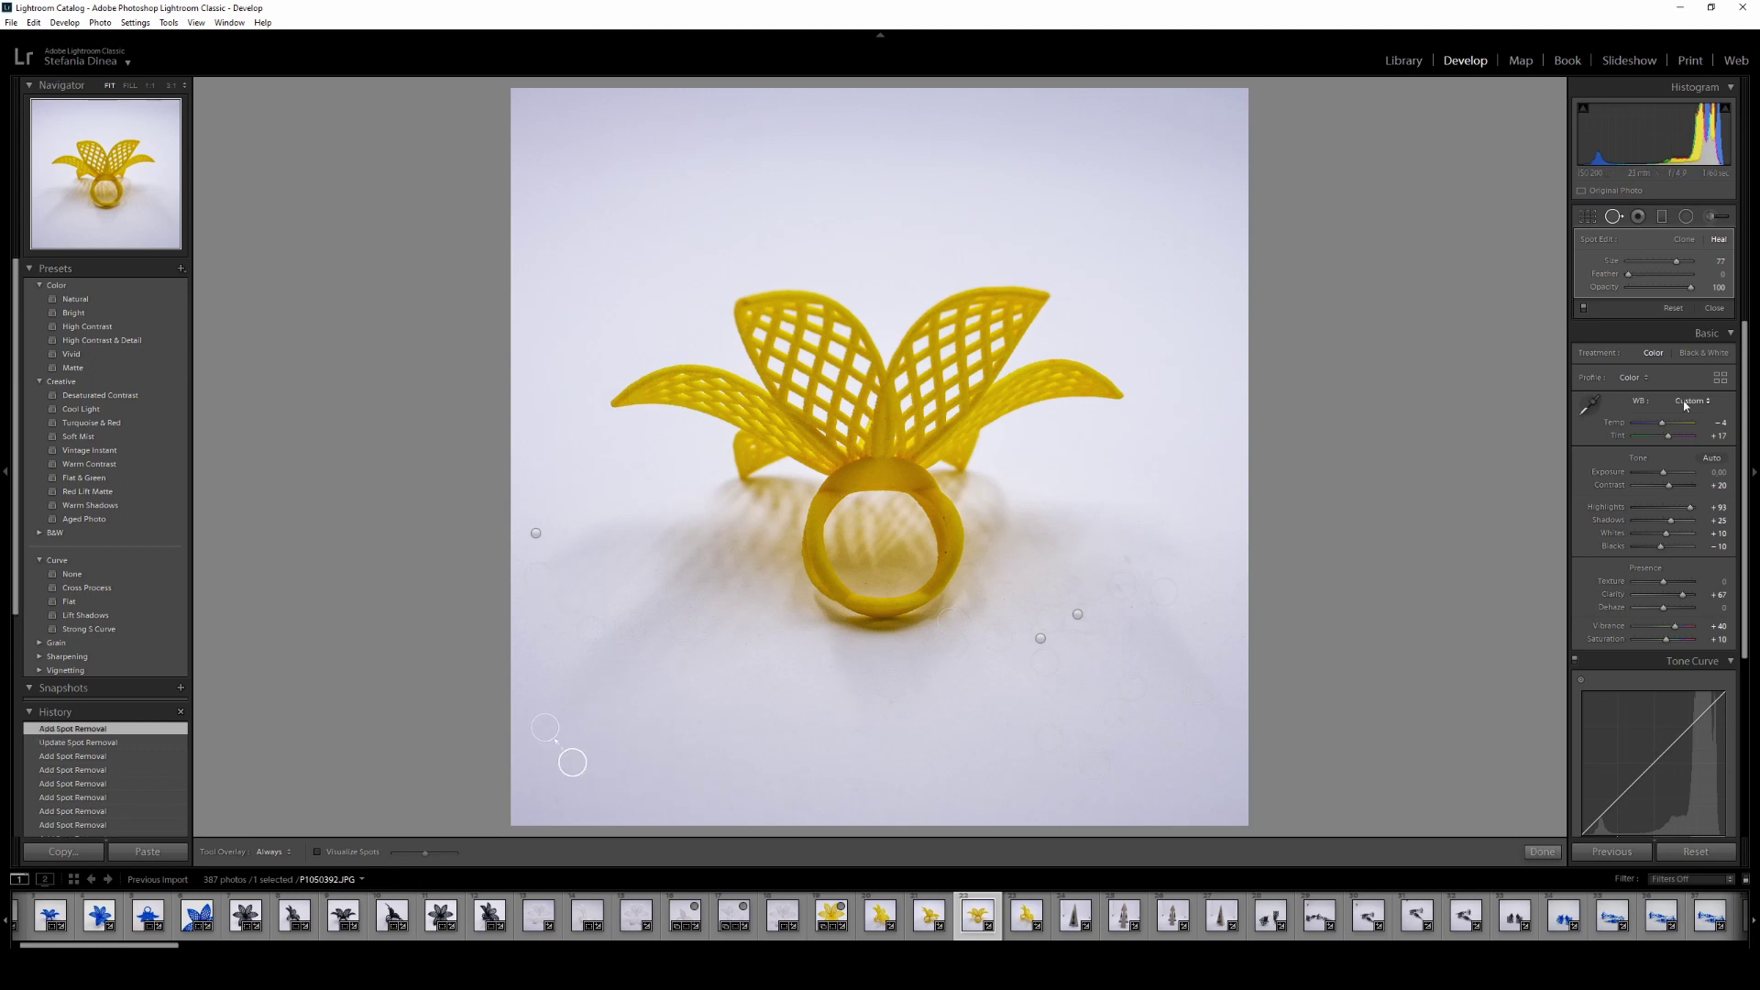
key(q)
click(920, 516)
click(841, 555)
key(Right)
key(Left)
click(958, 536)
key(q)
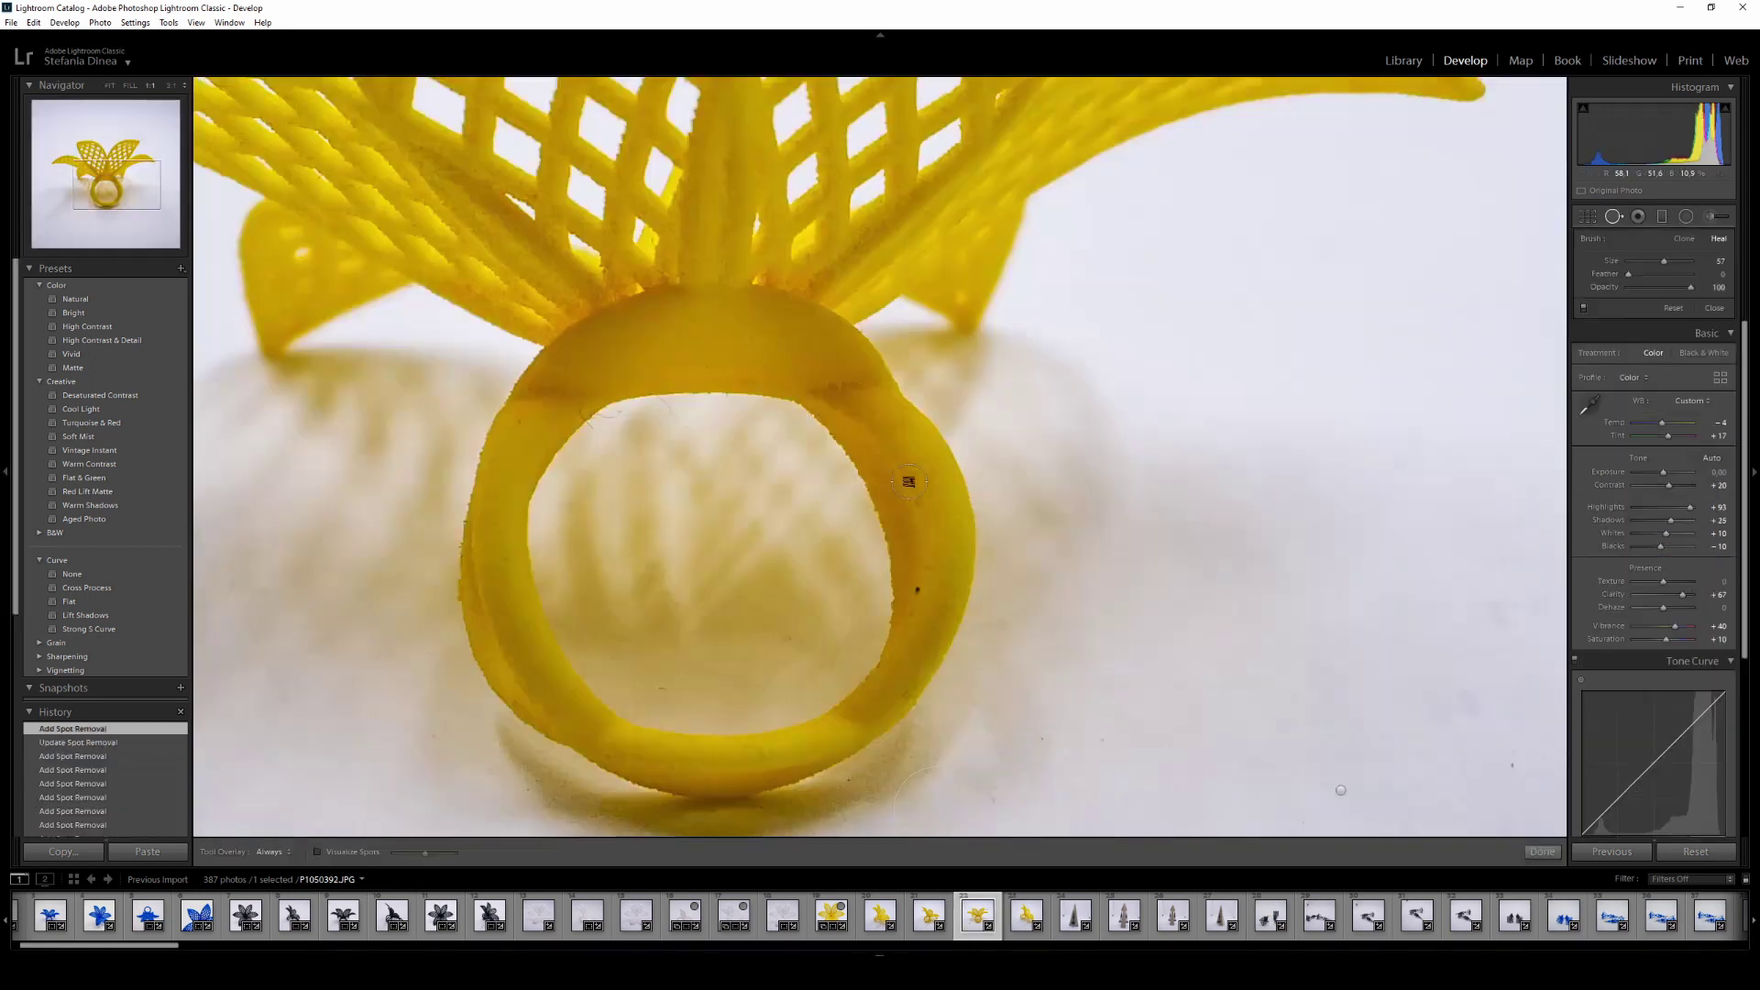
- Crop P1050392.JPG slightly tighter from the upper-left corner of the picture
key(r)
drag(515, 90, 580, 149)
key(Return)
- Heal the dark specks on the ring band and the dust spots on the background in P1050393.JPG
key(Right)
click(816, 516)
key(q)
click(833, 562)
click(693, 550)
click(617, 562)
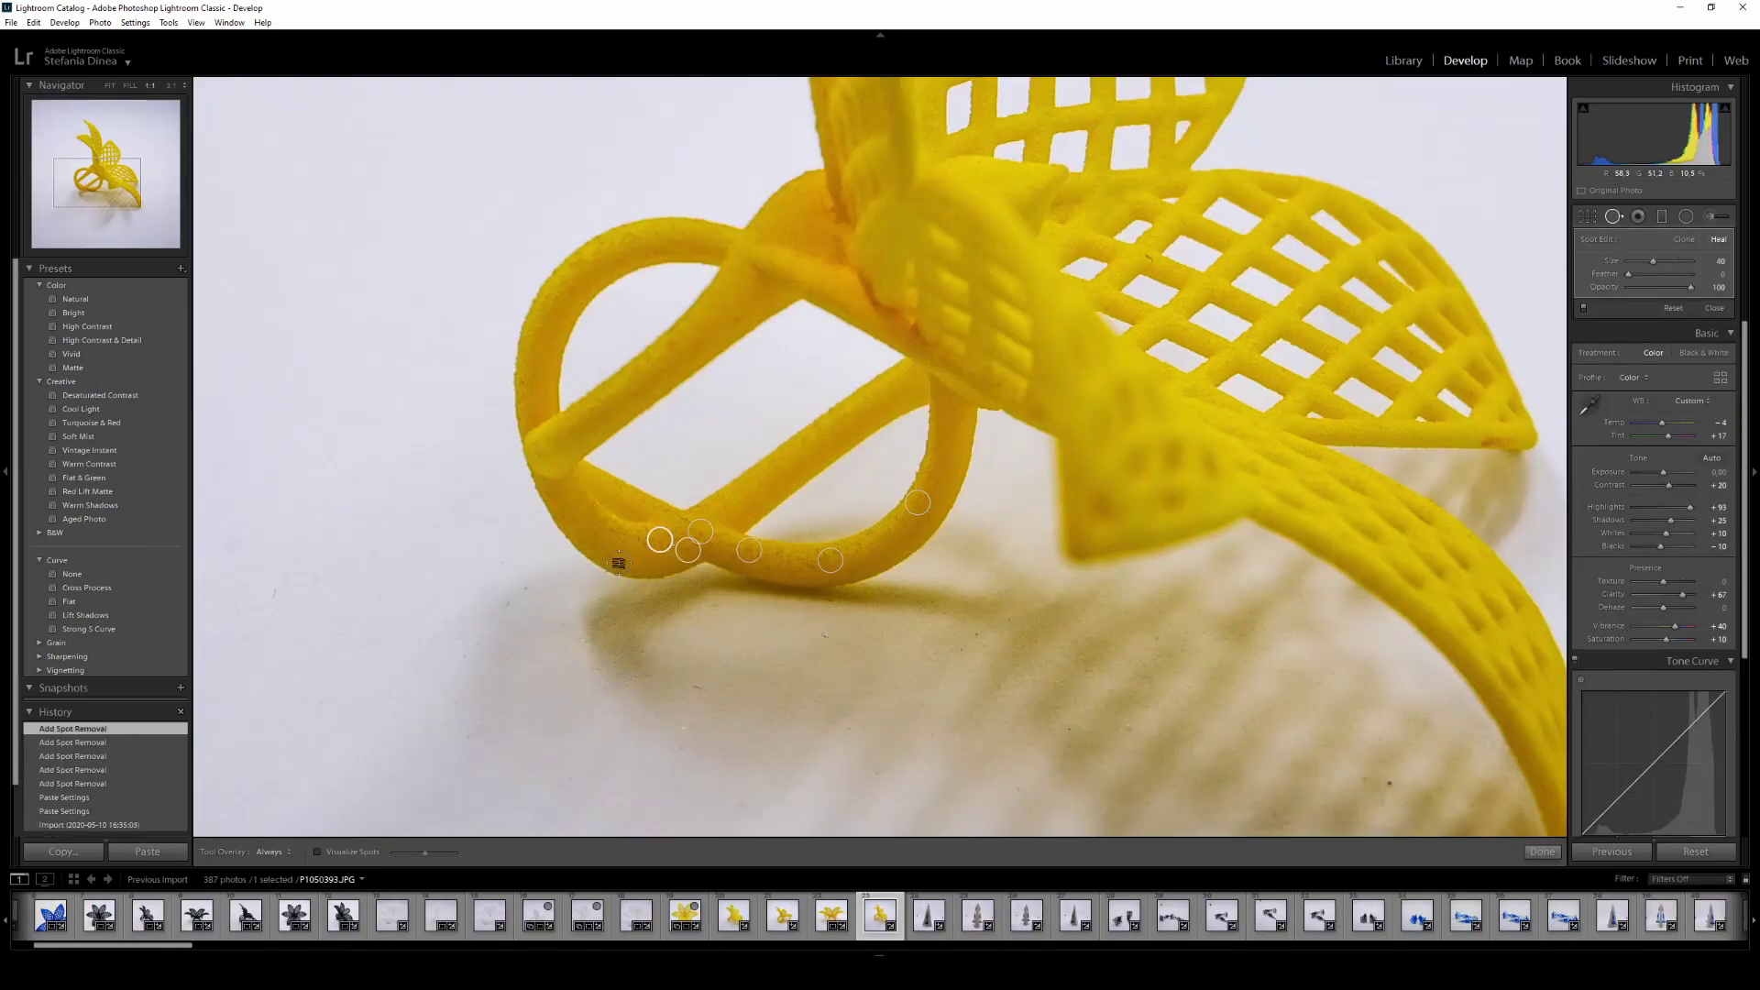
click(1612, 217)
click(1613, 218)
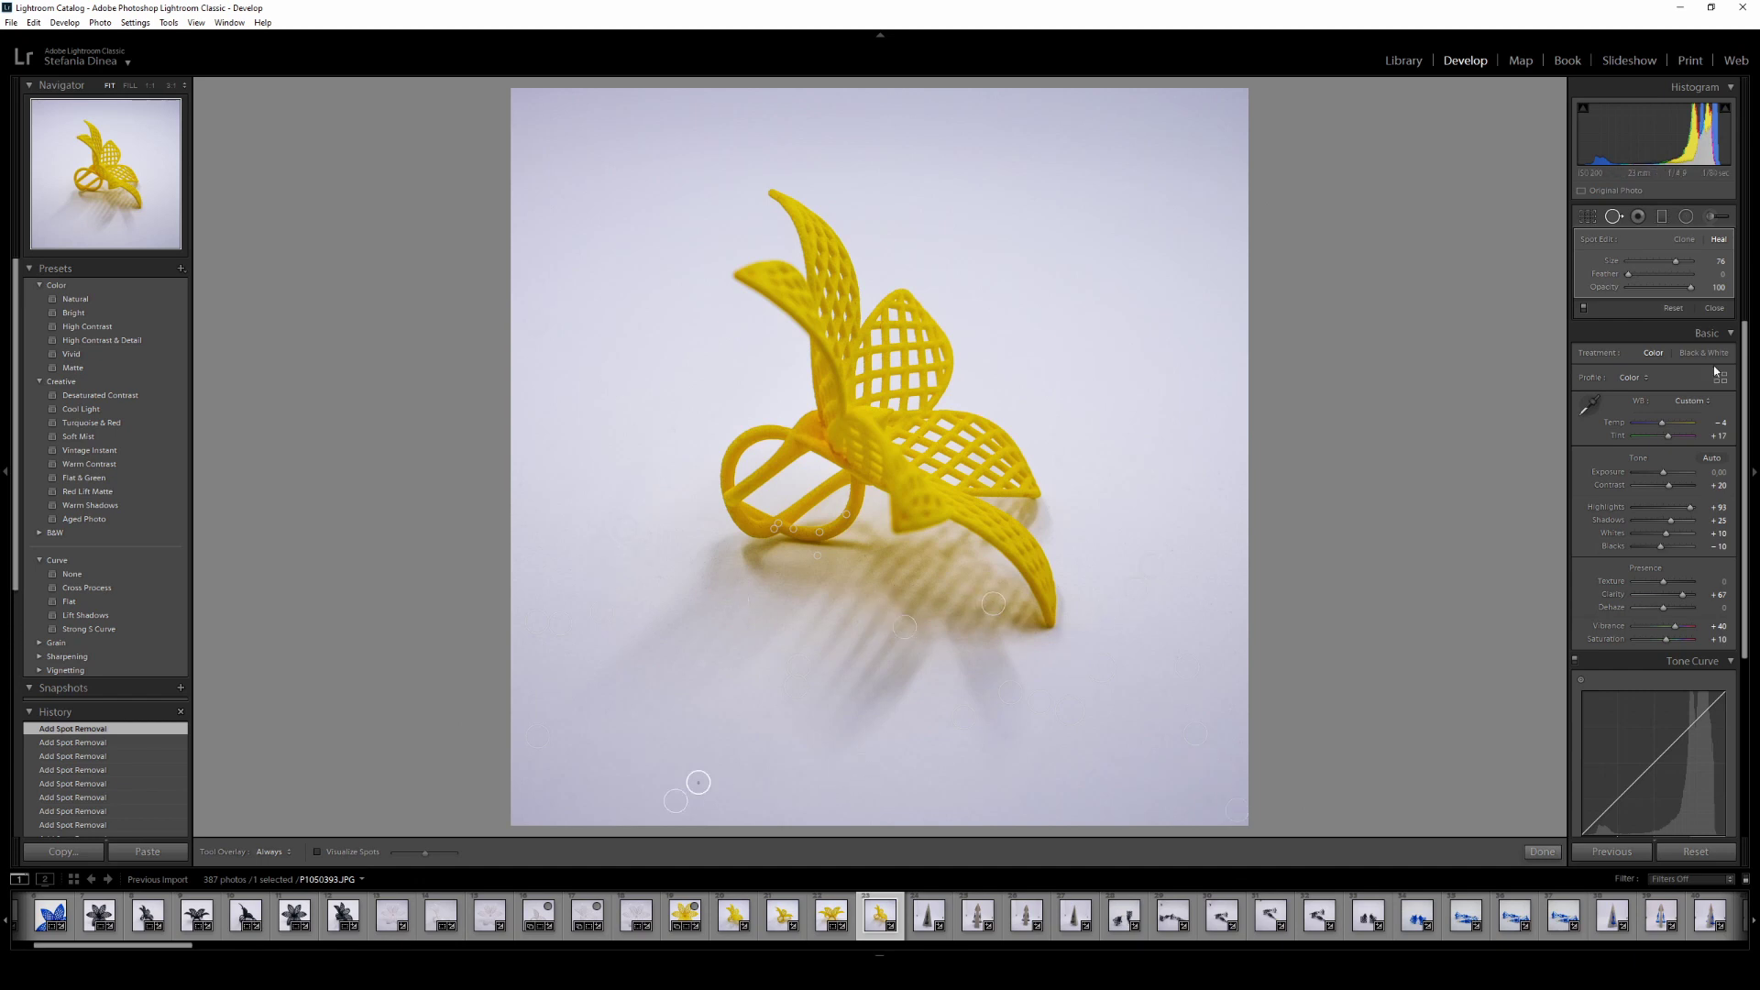
key(q)
- Crop P1050394.JPG at its original aspect ratio around the single black earring on the stand, trimming all four sides
key(Right)
key(r)
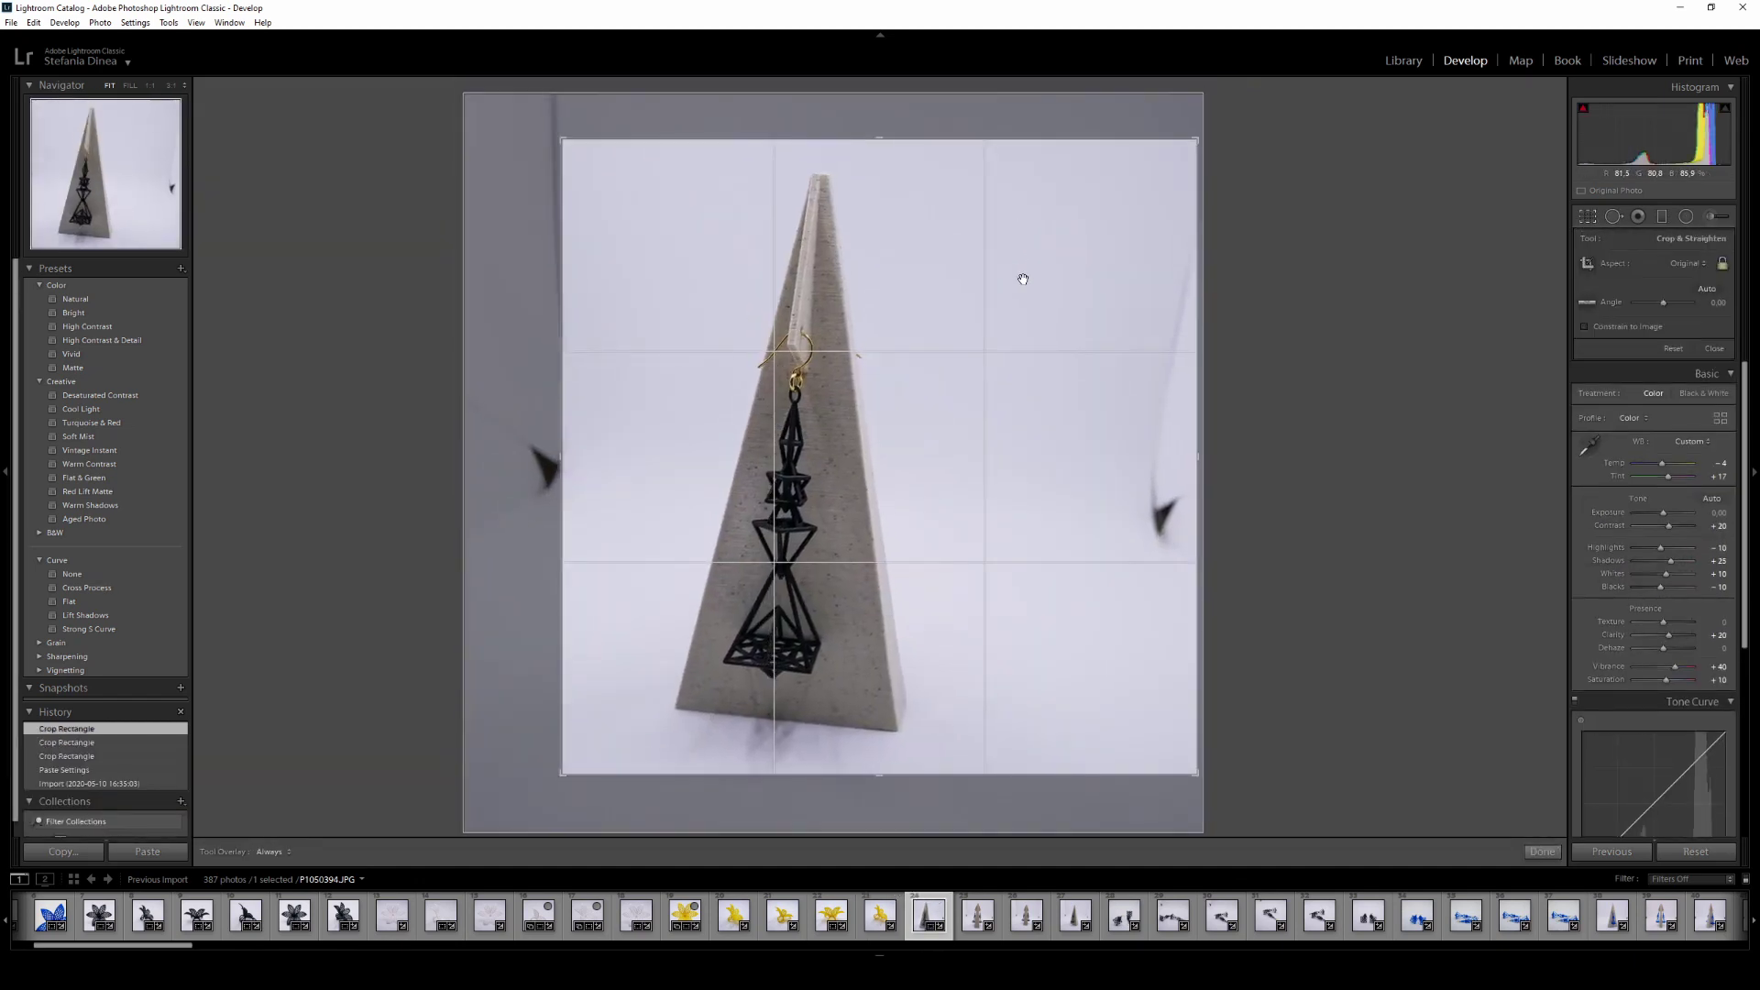
key(Return)
- Crop P1050395.JPG closer around the black earring pair with a free aspect ratio and heal a spot near the picture's lower edge
key(Right)
key(r)
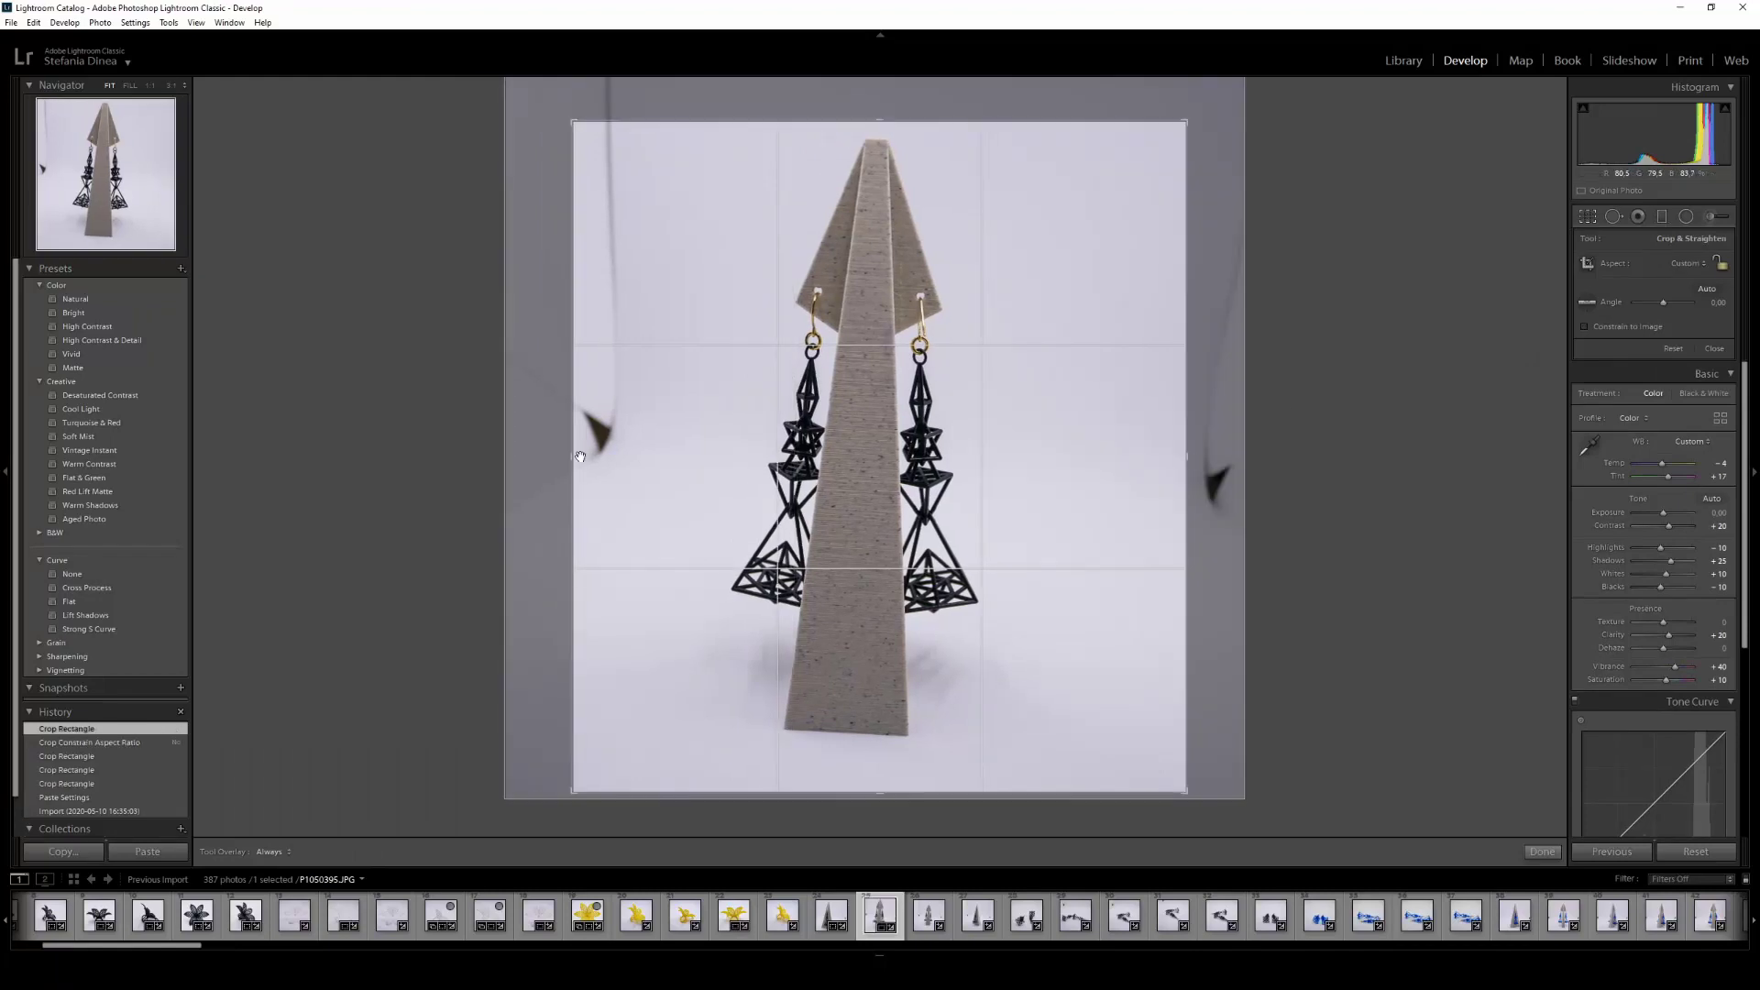
key(Return)
key(q)
click(1039, 779)
key(q)
- Crop P1050396.JPG to a portrait frame around the black earring pair, excluding the dark backdrop corners on both sides
key(Right)
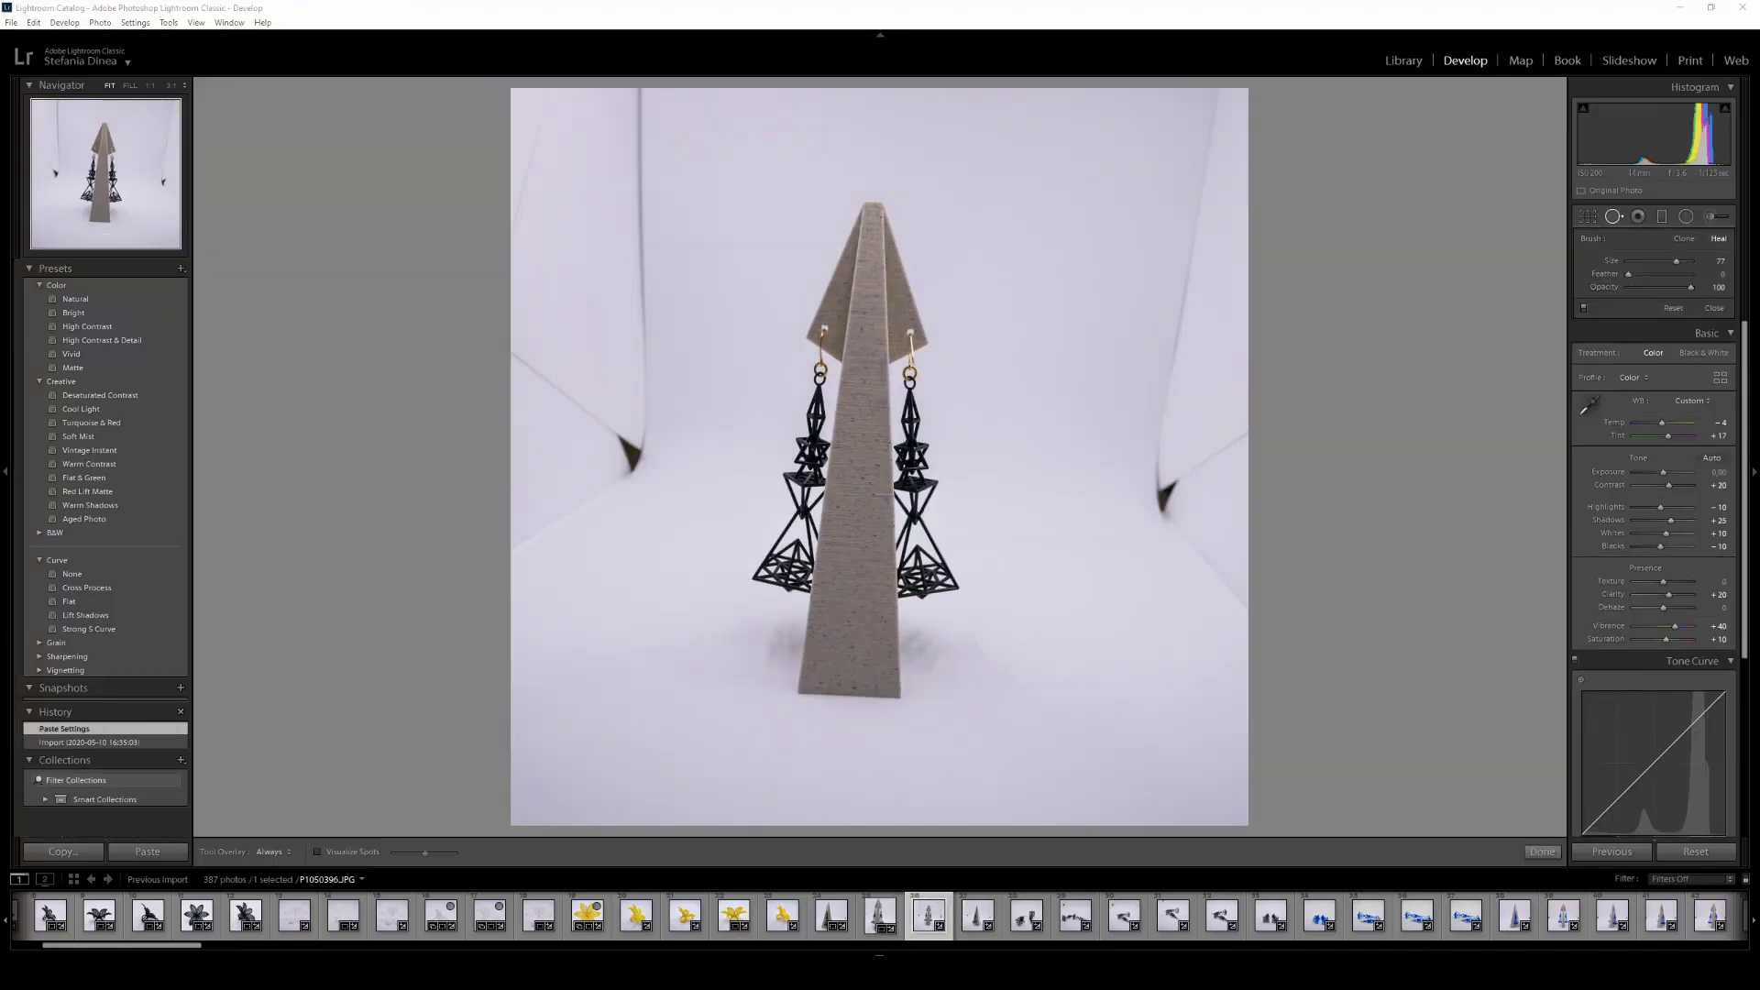
key(r)
key(Return)
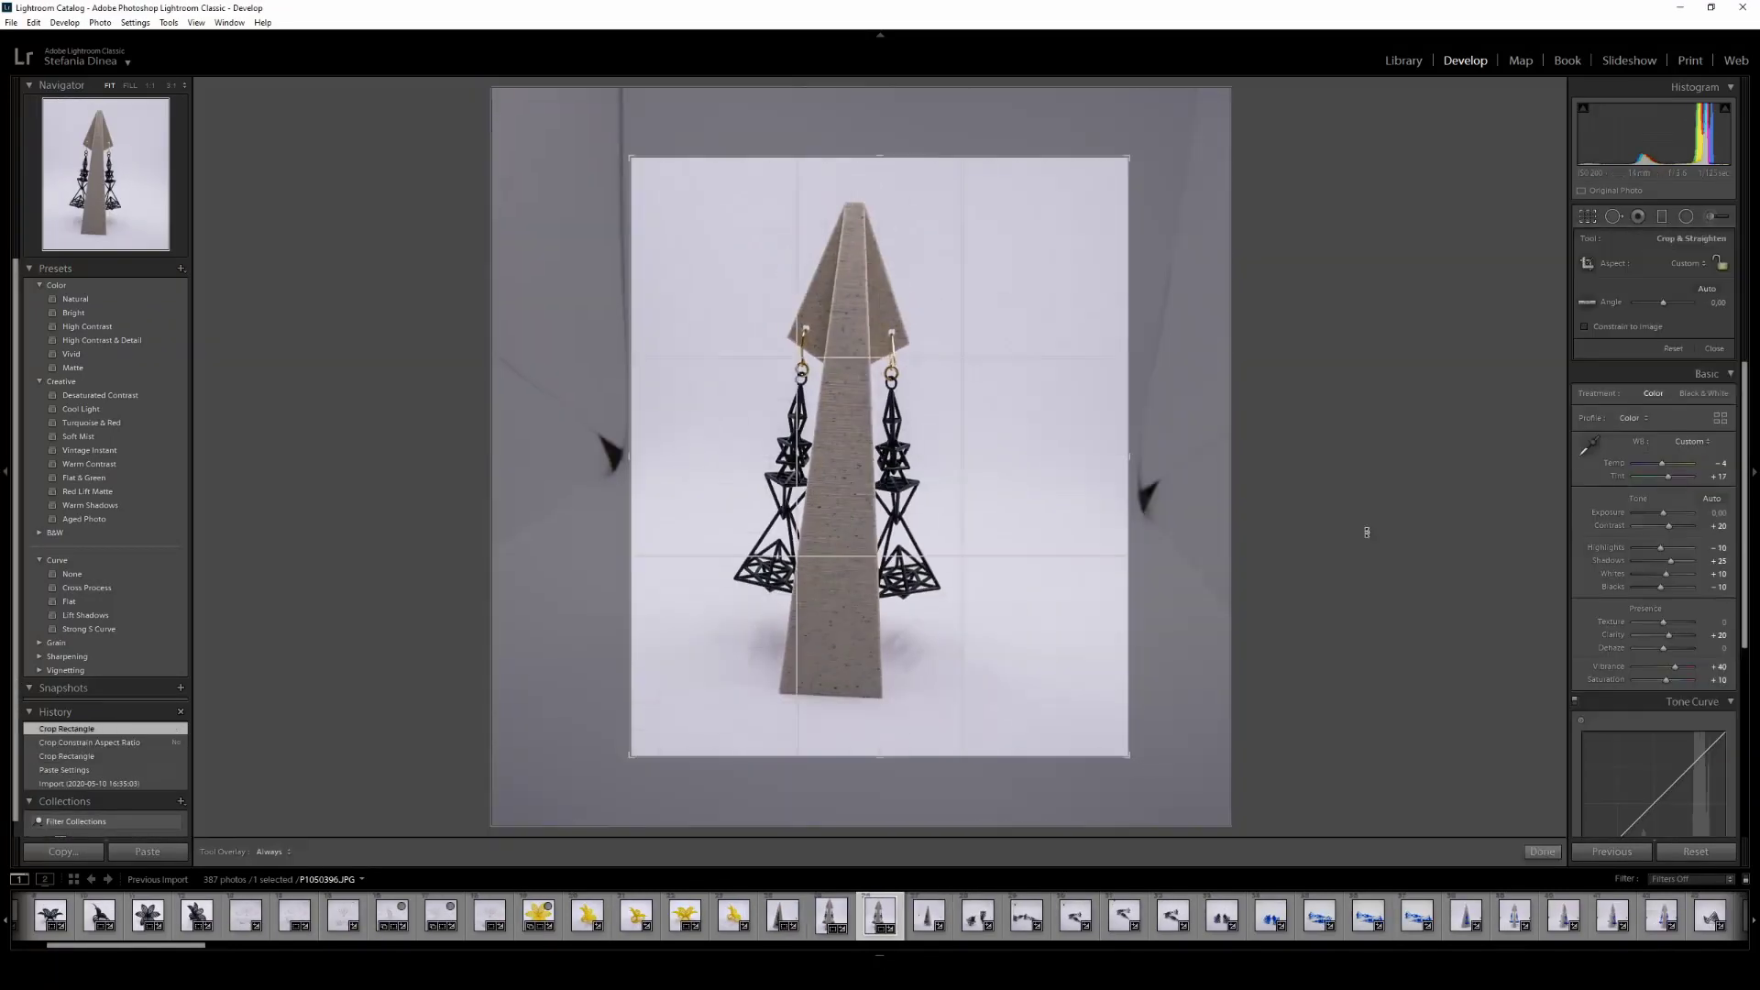
- Crop P1050398.JPG, the photo of two black earrings lying down, slightly tighter from its upper edge
key(Right)
key(Right)
key(r)
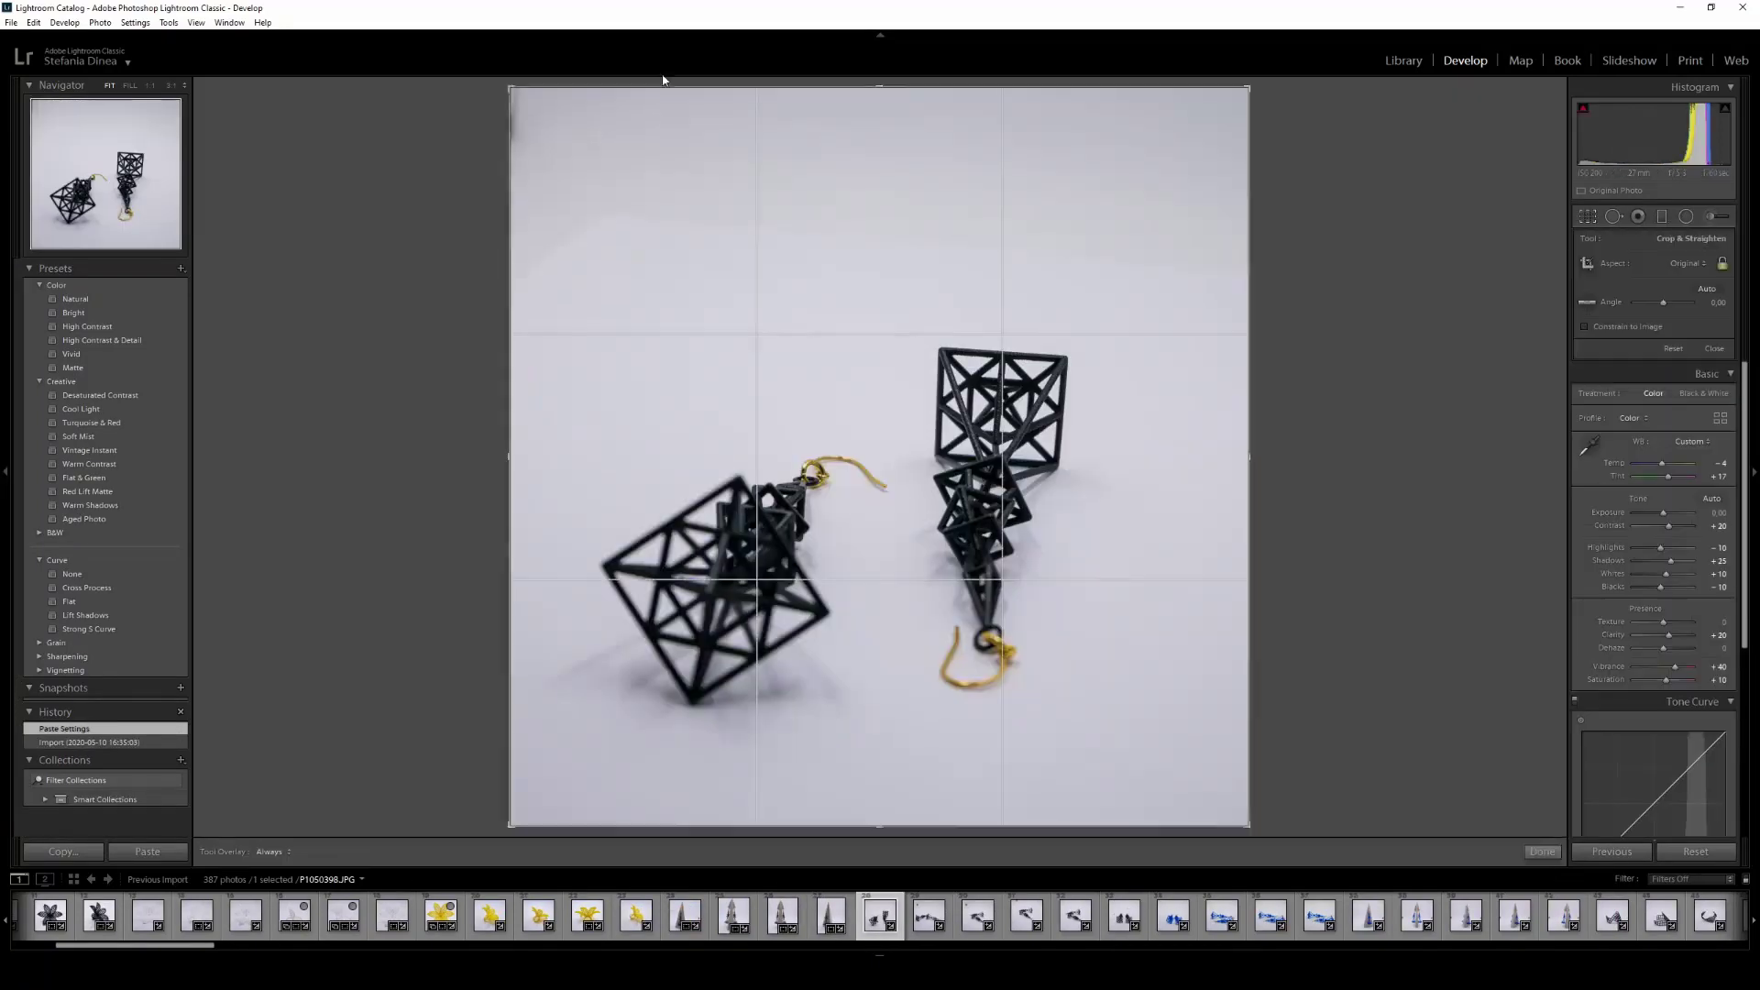
drag(664, 84, 715, 136)
key(Return)
- Heal the dust spots on the background around and between the black earrings in P1050402.JPG
key(Right)
key(Right)
click(928, 920)
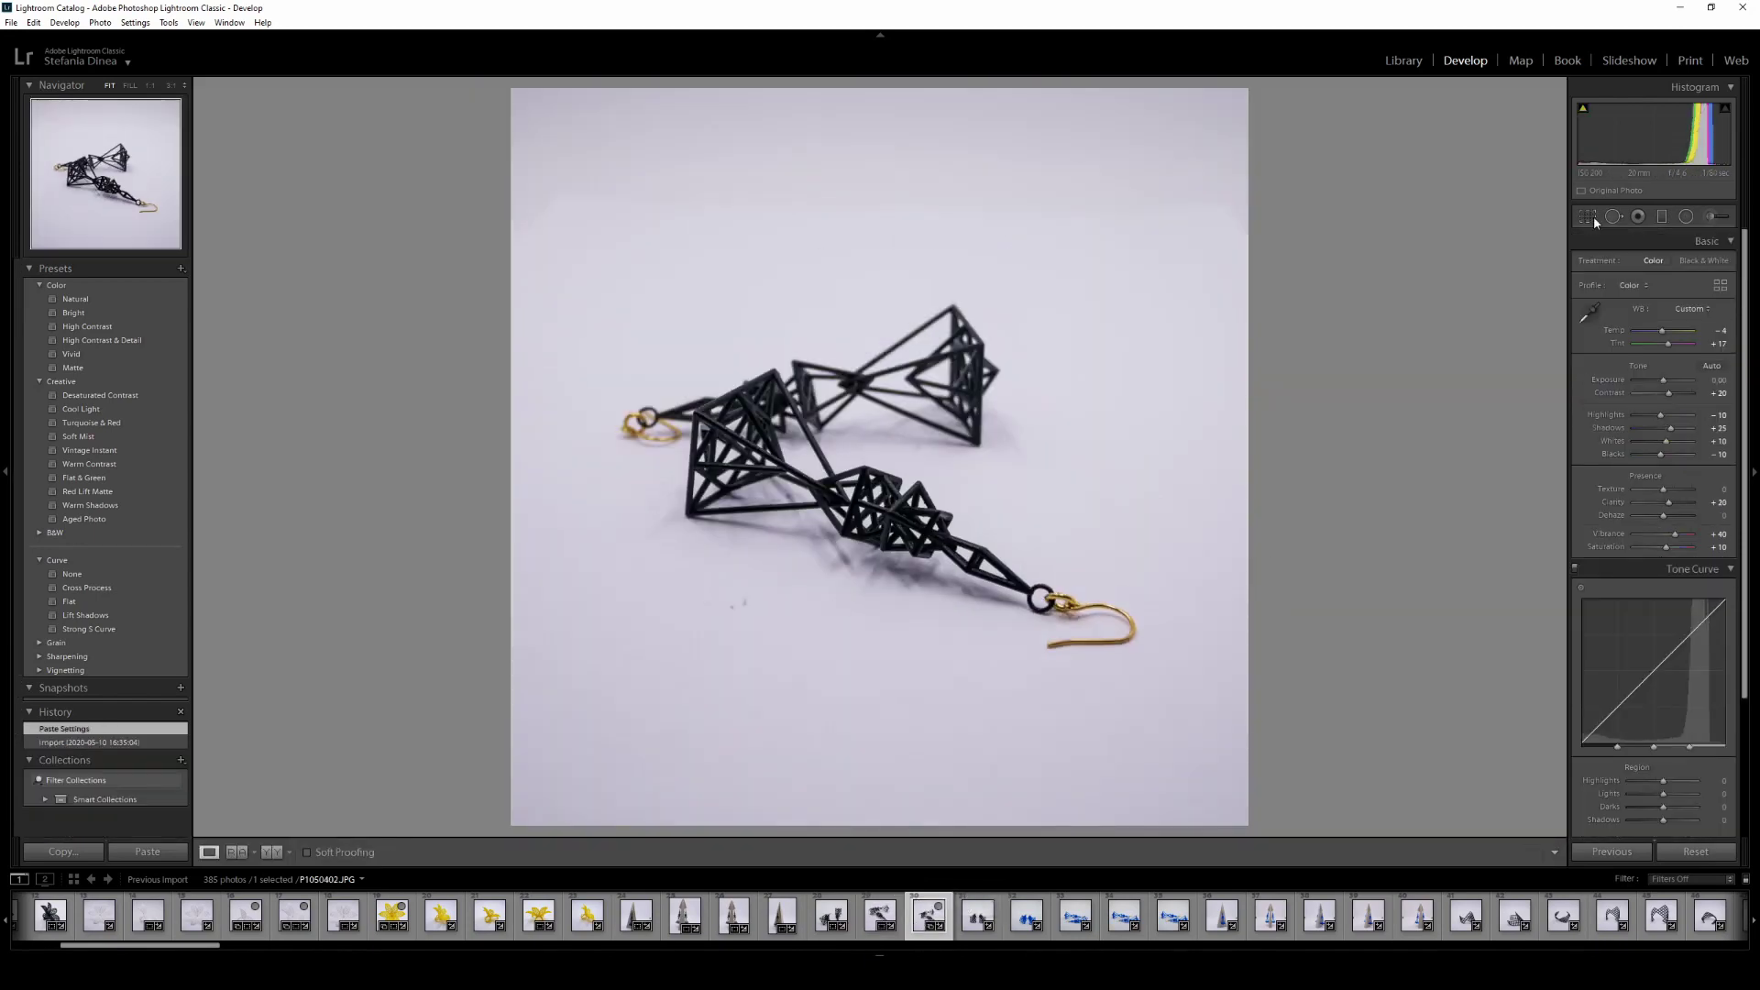
key(q)
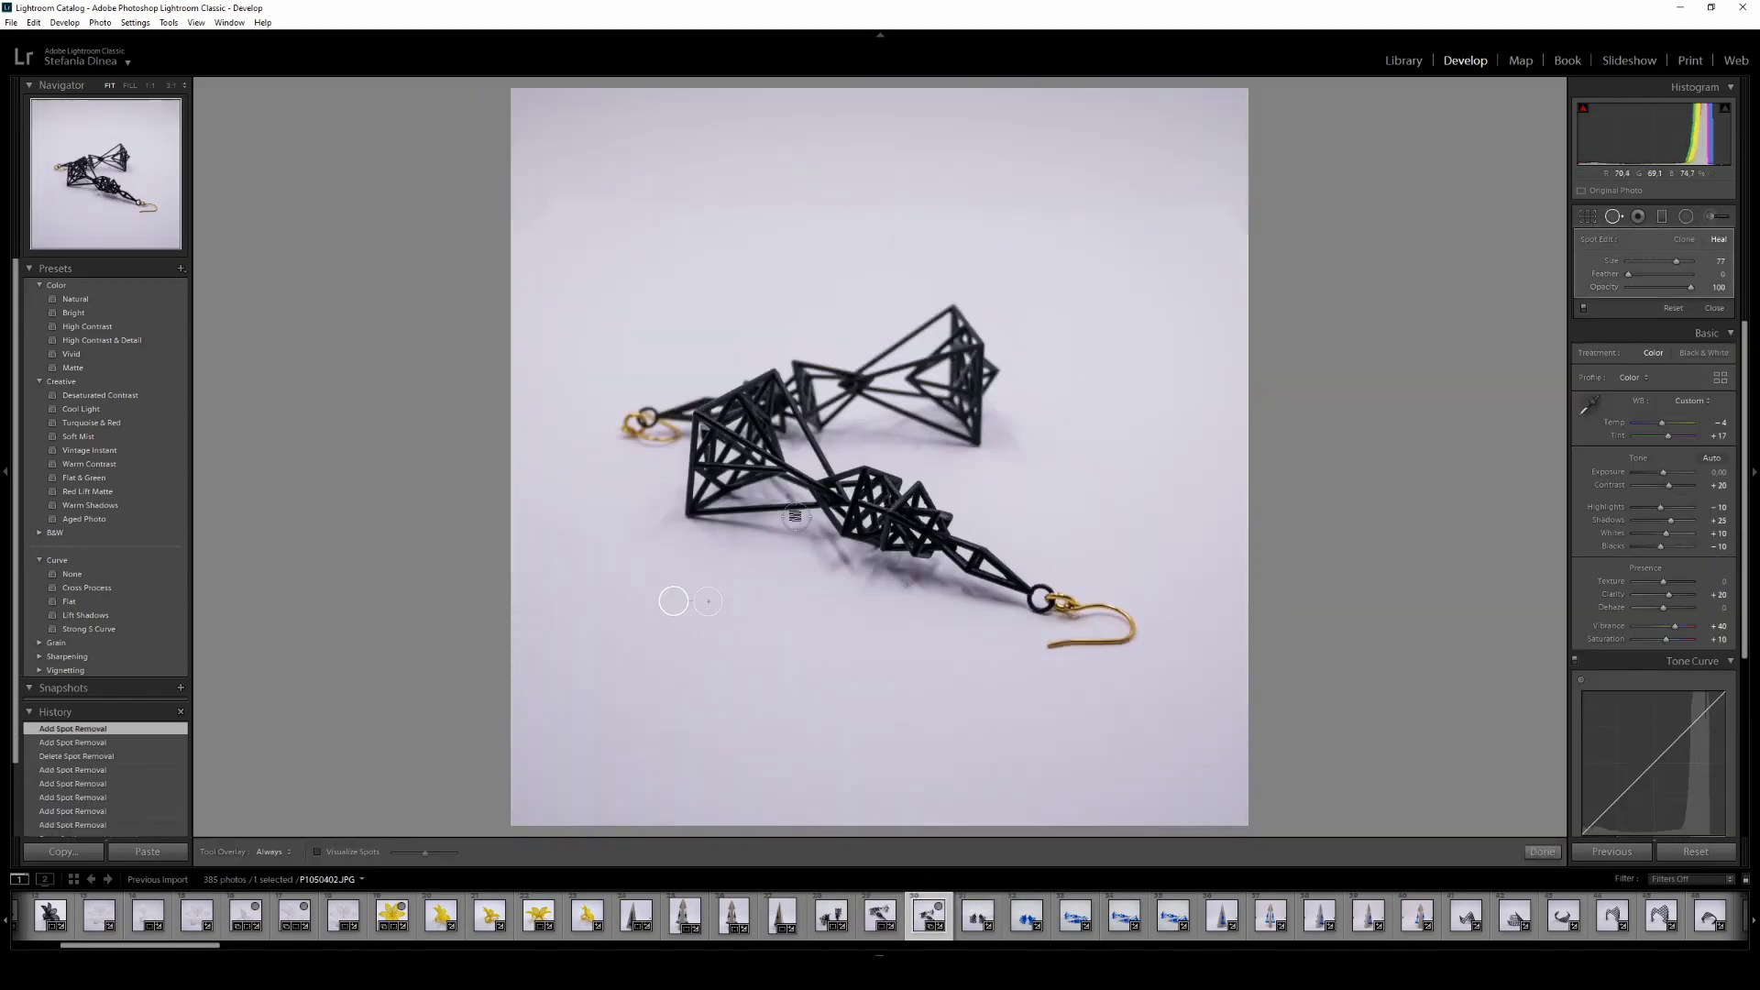
key(z)
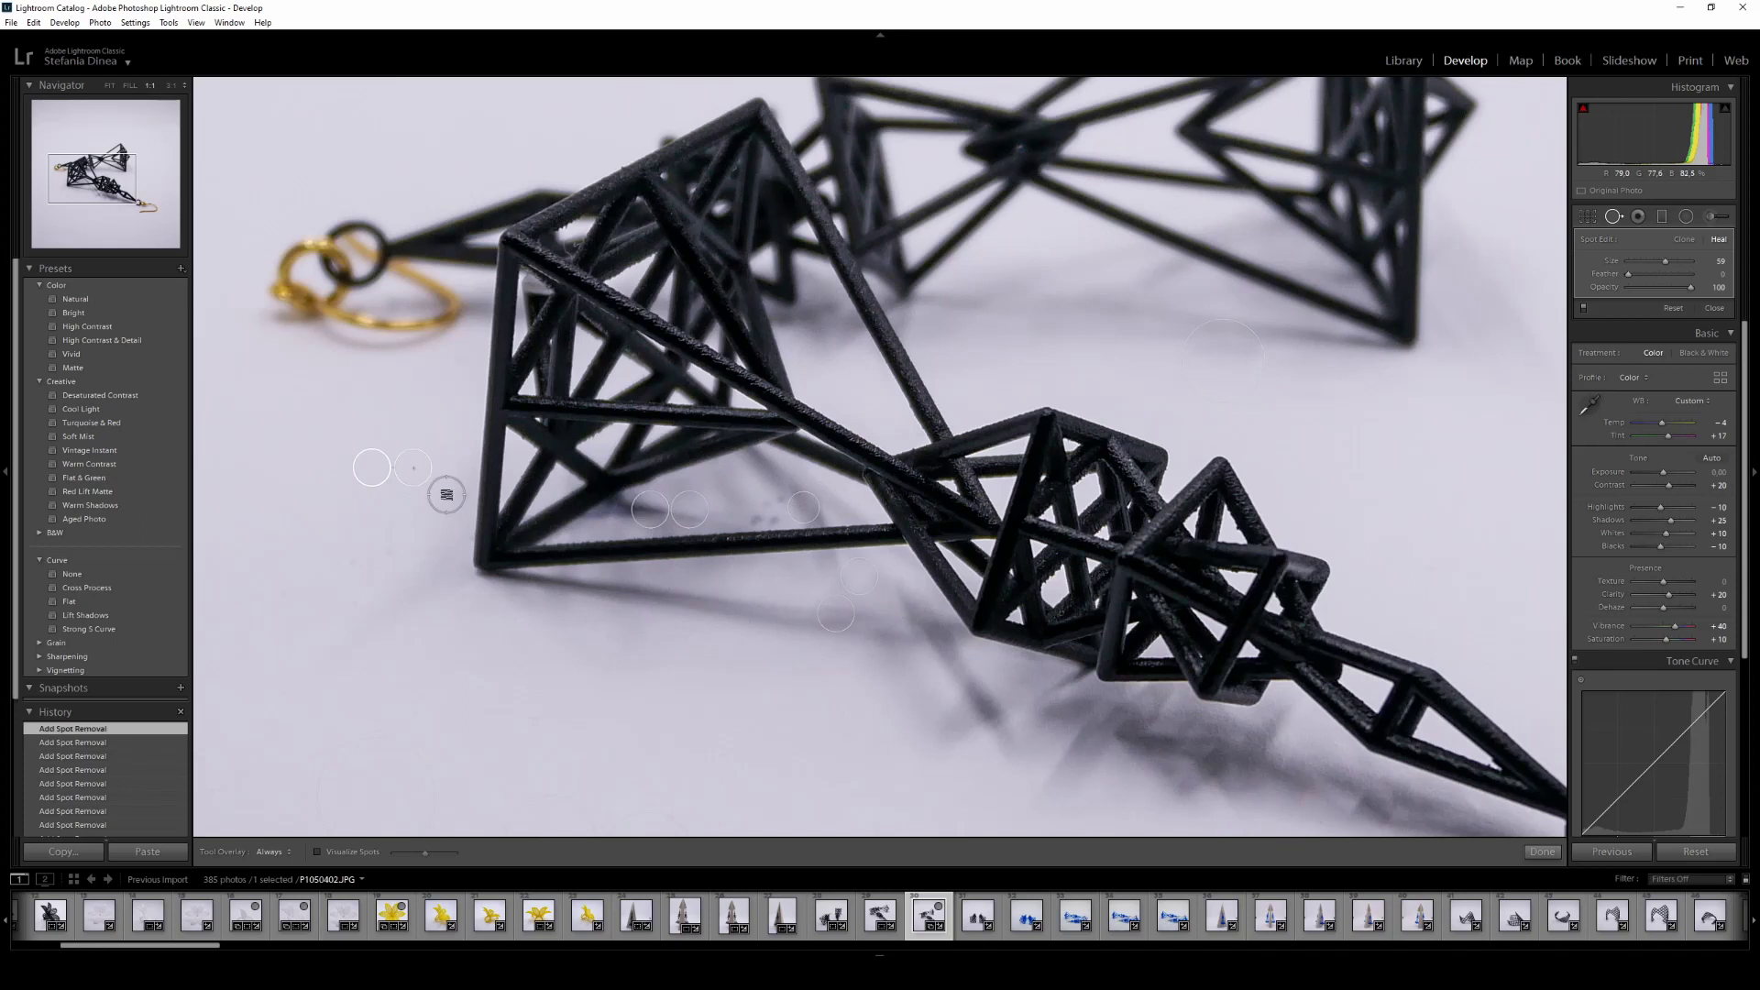
drag(1029, 458, 1056, 468)
click(1710, 308)
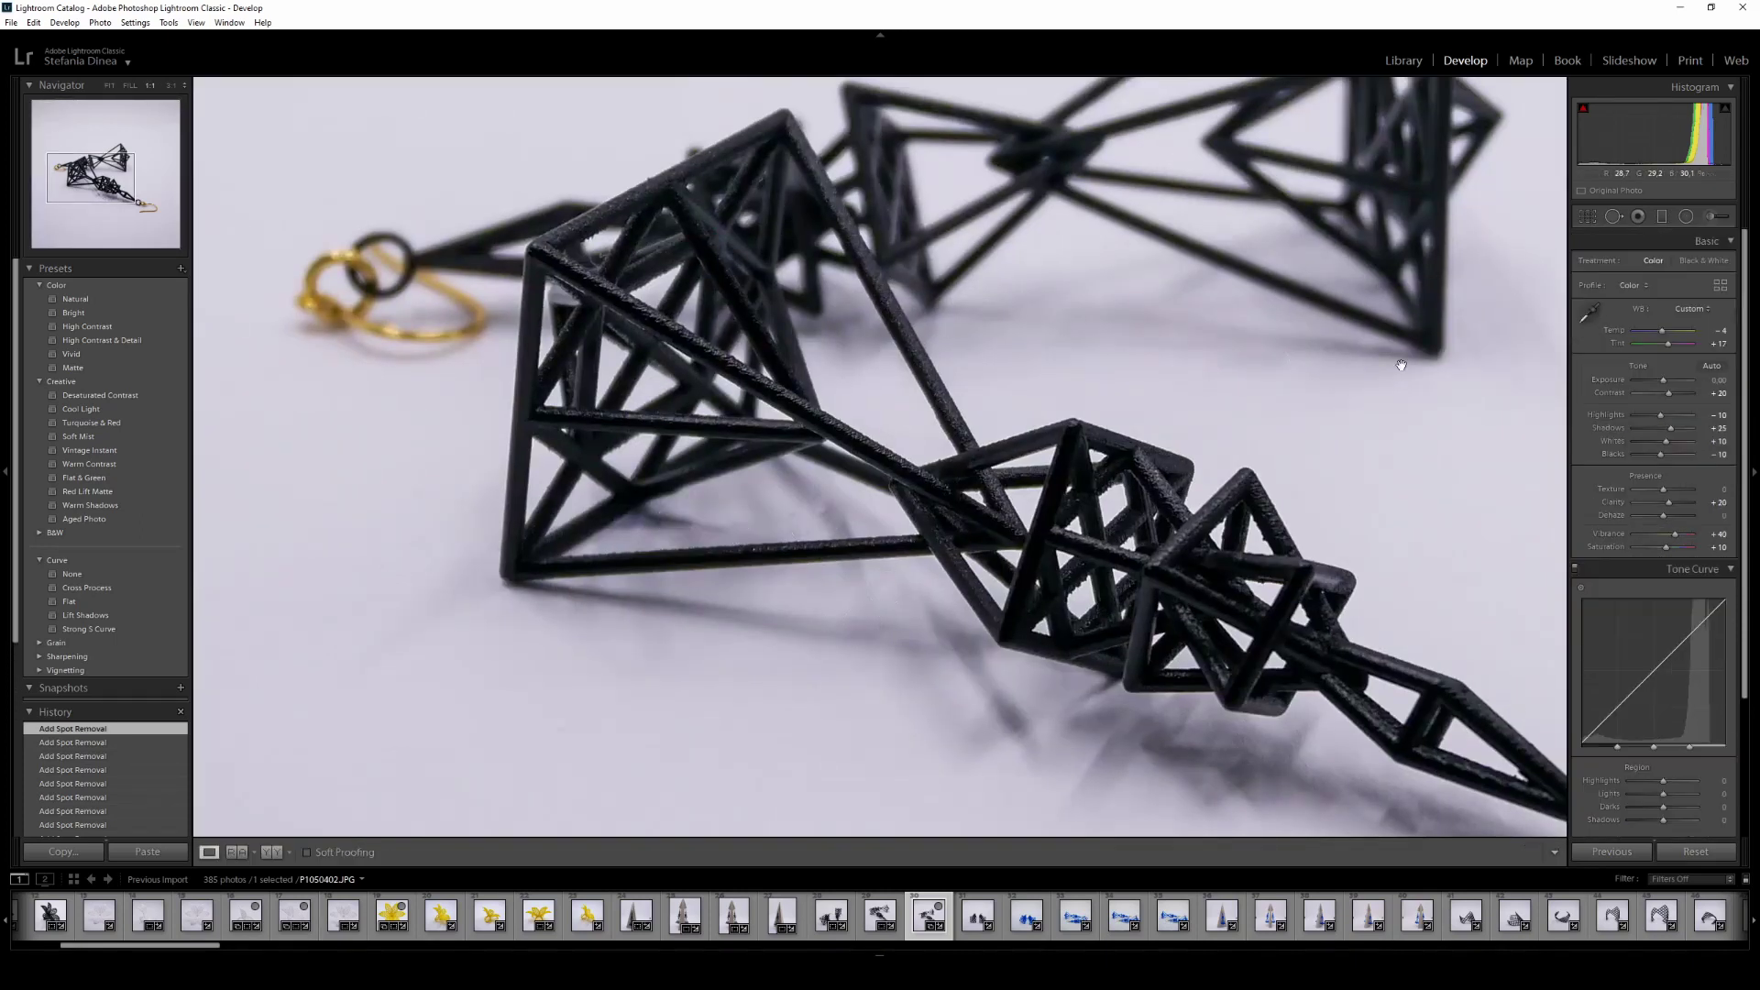
key(q)
click(1710, 308)
- Crop P1050403.JPG tighter around the two black earrings from the lower-left corner of the picture
key(Right)
key(r)
drag(510, 825, 663, 730)
key(r)
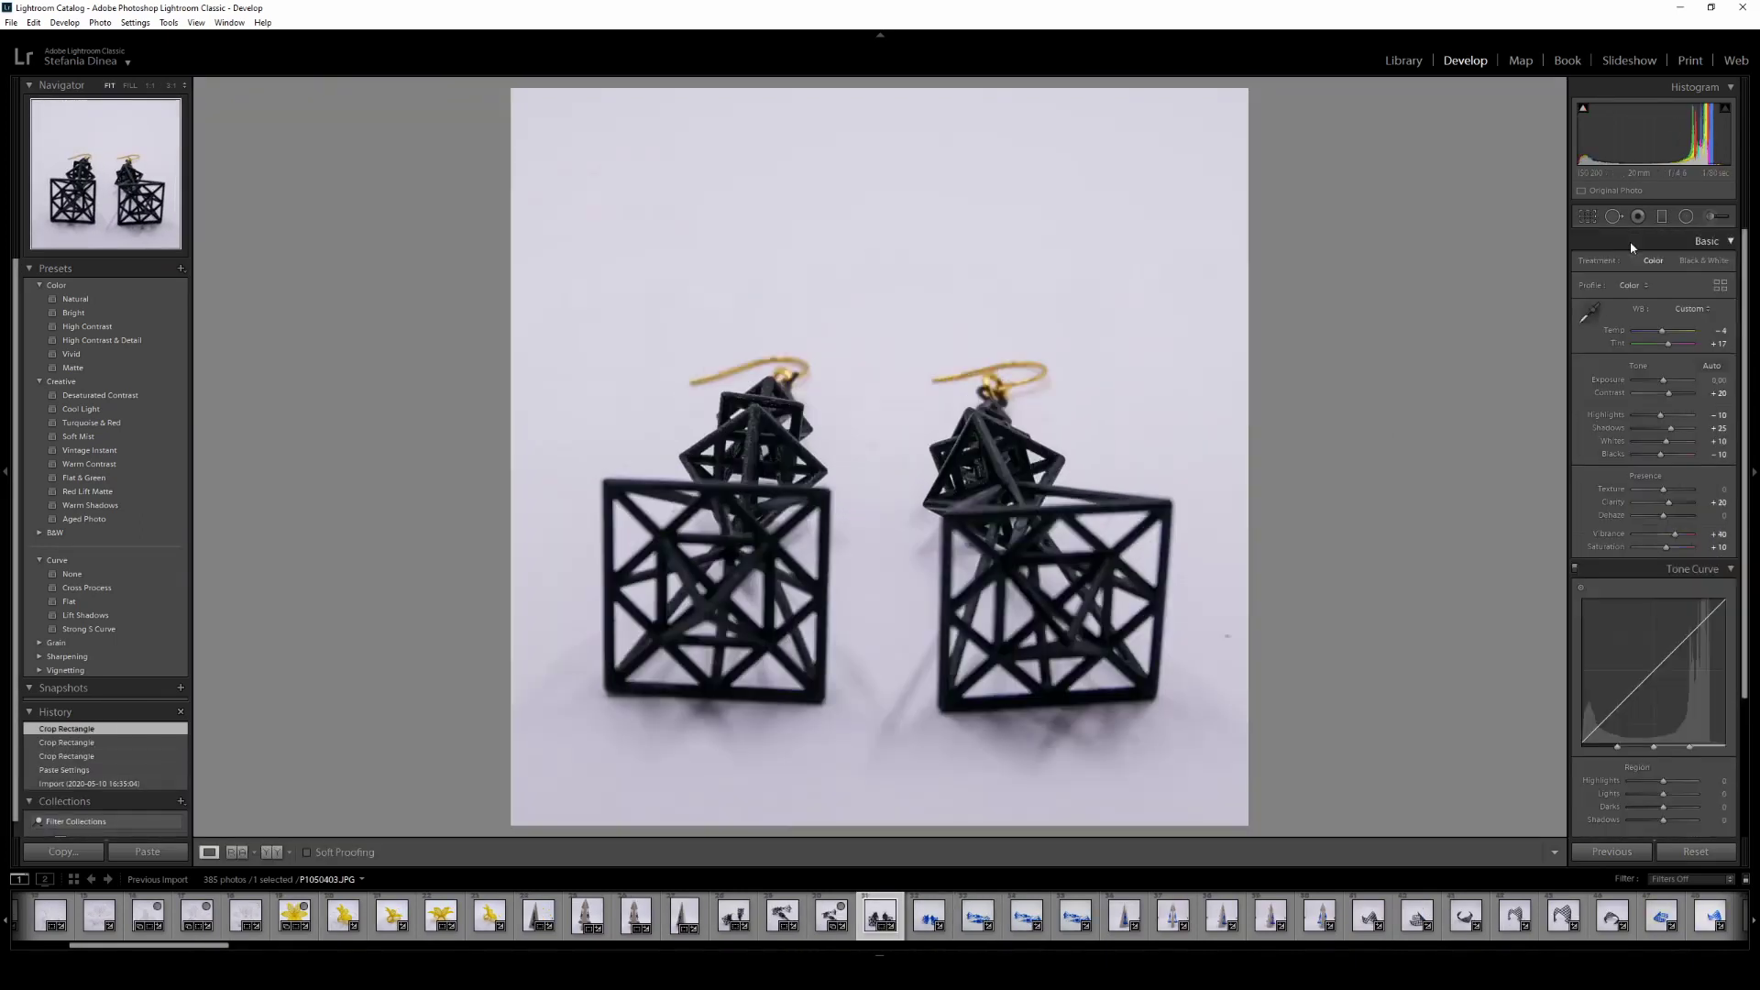
- Apply the Bright preset to the blue earring photos P1050404.JPG and P1050405.JPG and crop P1050405.JPG tighter
key(Right)
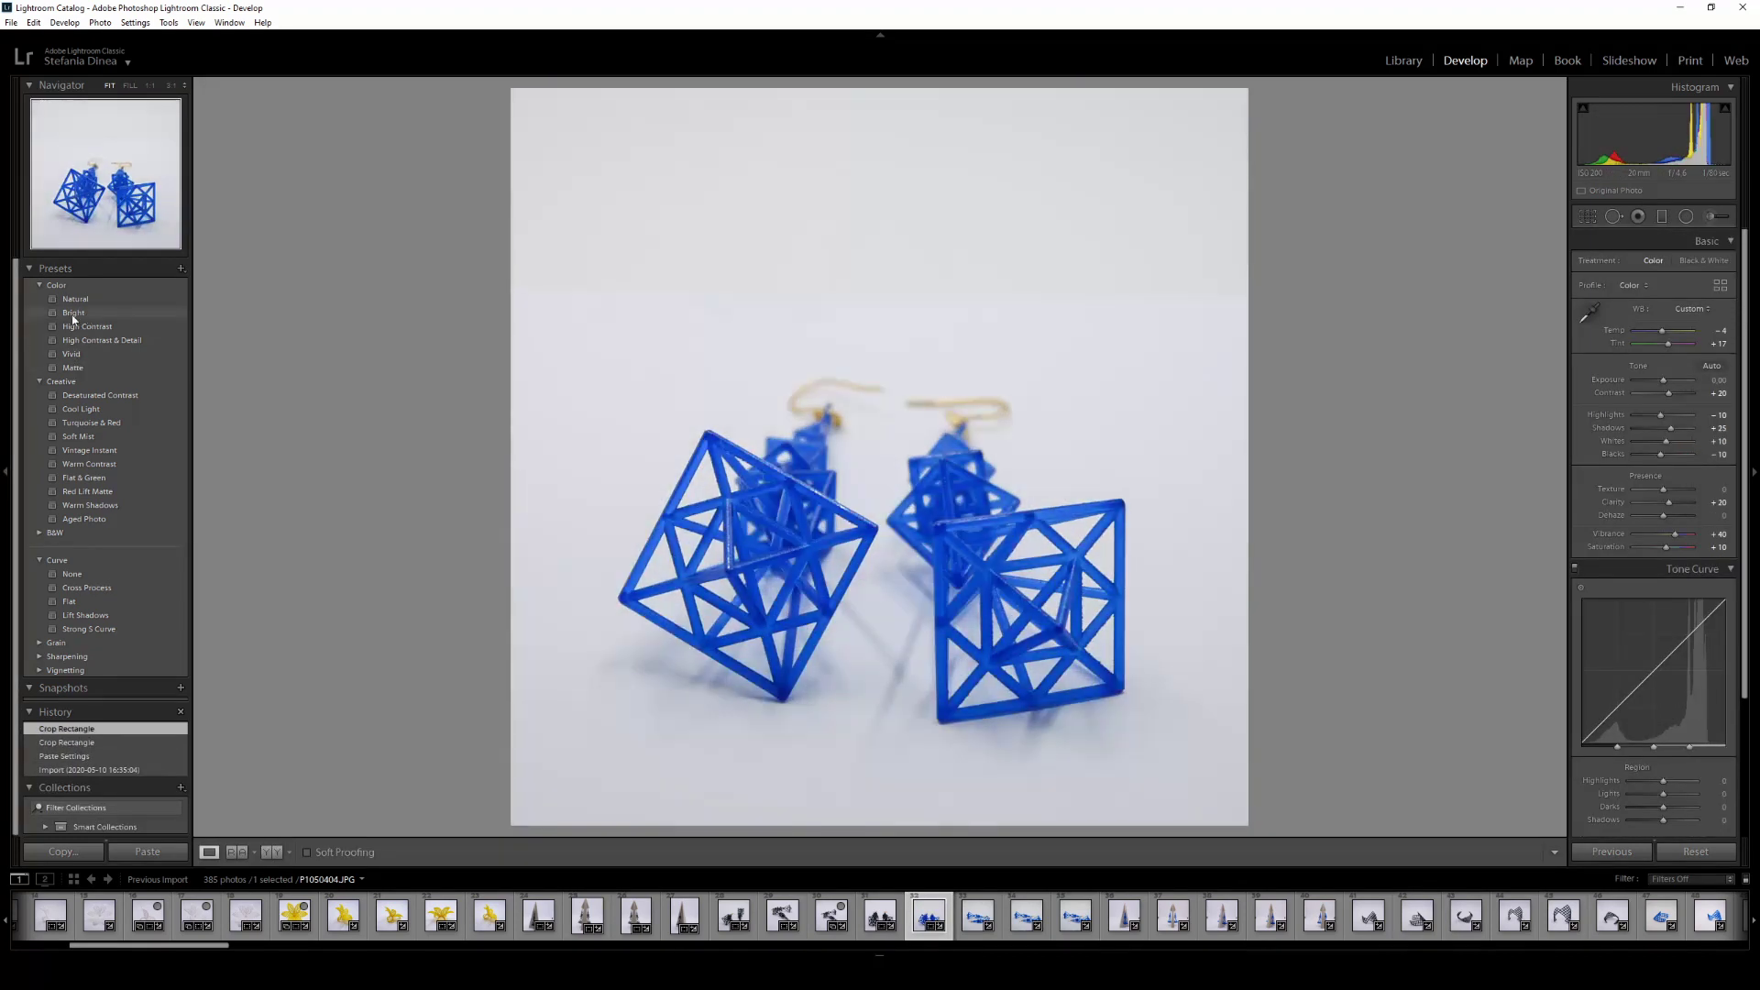
key(Right)
key(r)
key(r)
- Heal a spot on the background below the lower blue earring in P1050405.JPG
key(q)
click(758, 632)
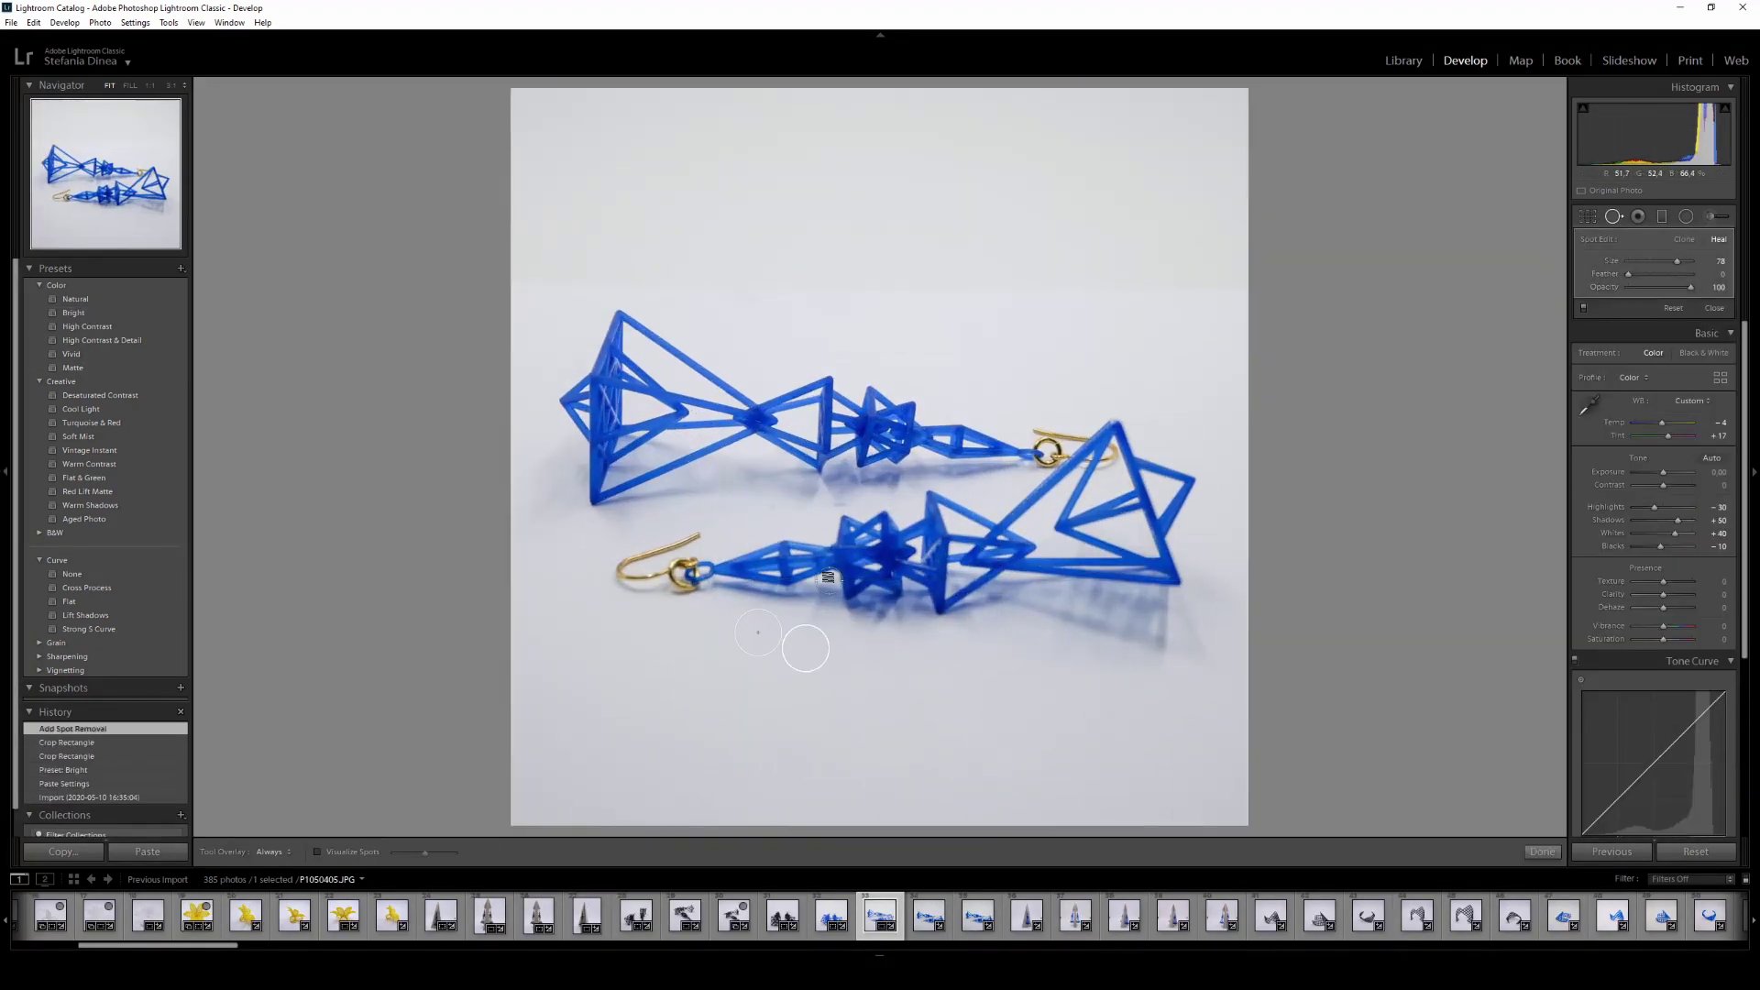
- Delete the two similar photos of the lying blue earrings that follow P1050405.JPG, including P1050407.JPG
key(Right)
key(Delete)
key(Return)
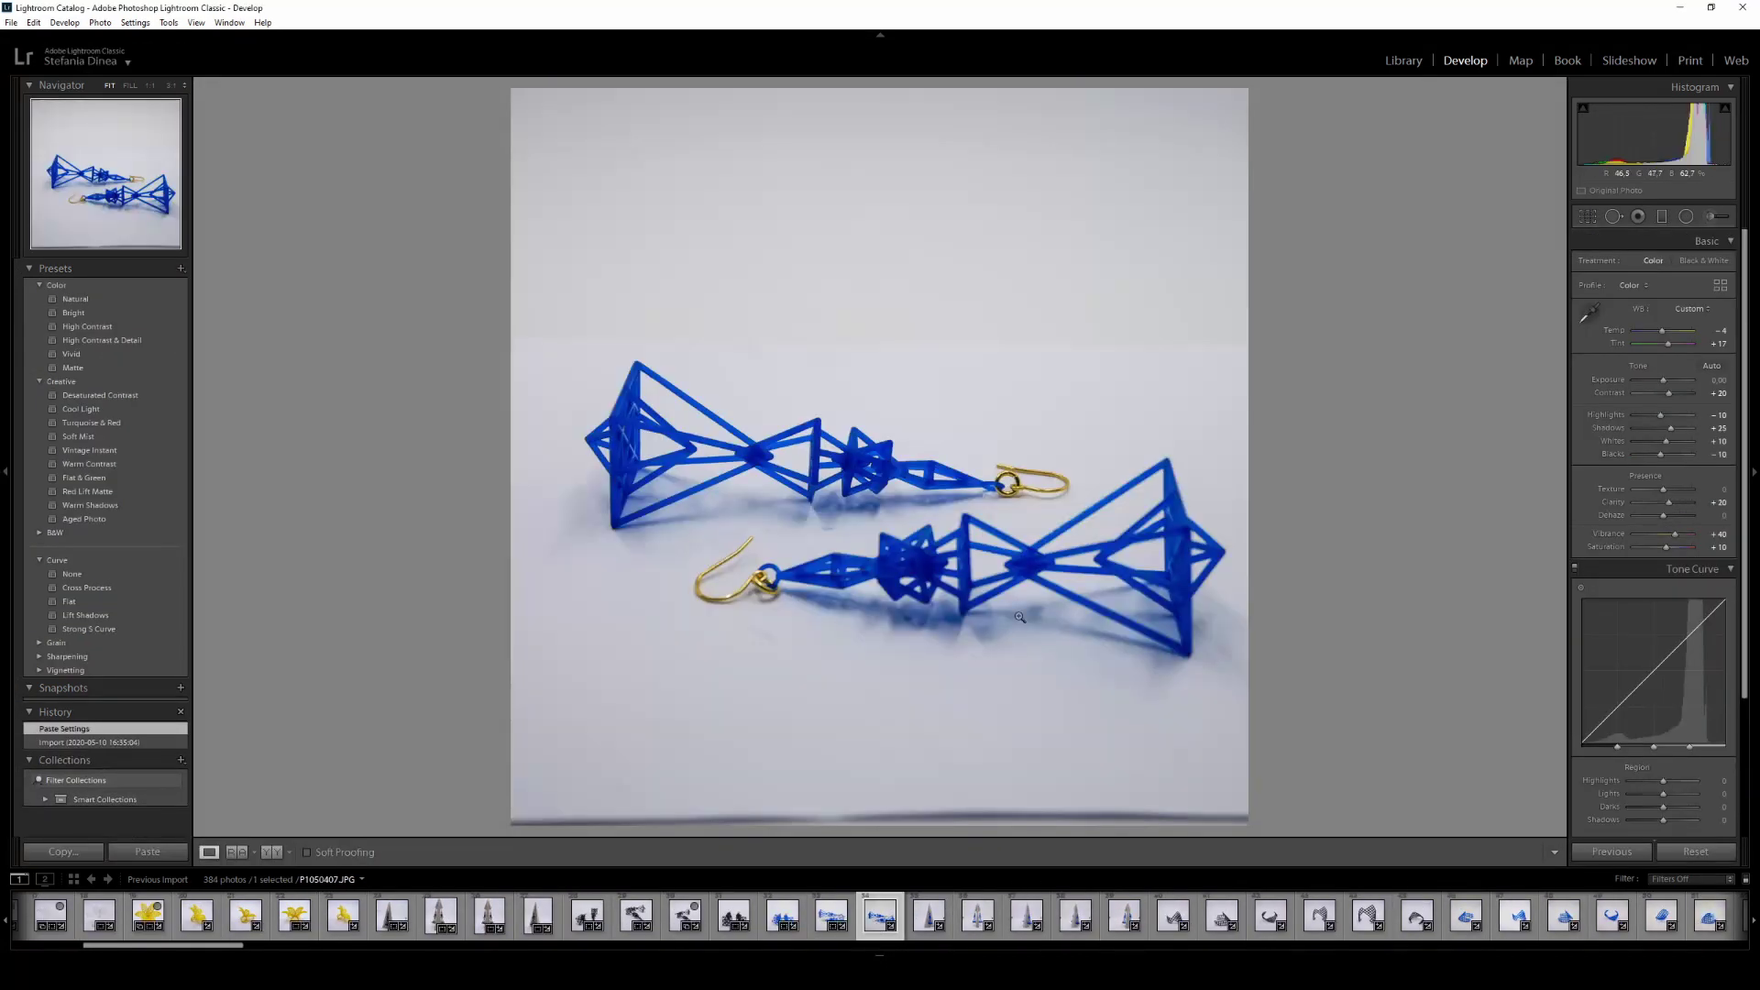
key(Delete)
key(Return)
- Give P1050408.JPG the Bright preset and crop it slightly narrower from the right edge of the picture
key(r)
drag(1248, 465, 1221, 471)
key(r)
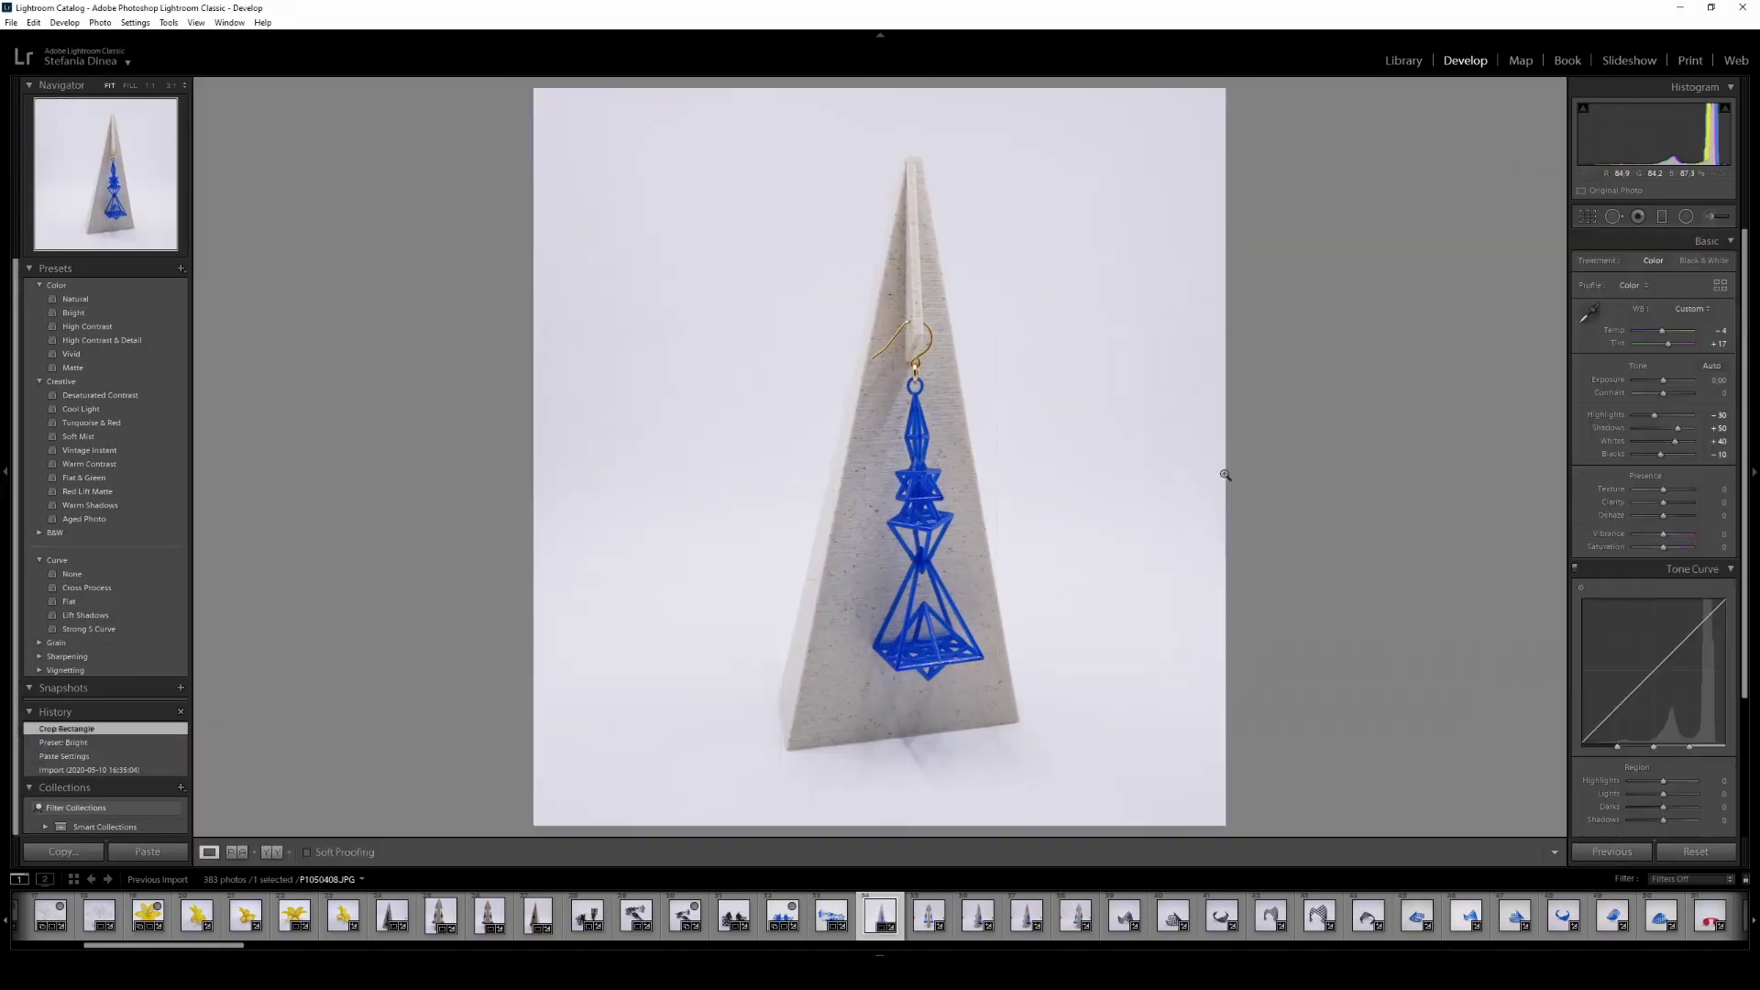
- Give P1050409.JPG the Bright preset and crop it to a narrower portrait frame around the blue earring pair
key(Right)
key(r)
drag(1248, 412, 1192, 414)
drag(1082, 440, 1050, 442)
- Crop the angled blue earring photo P1050411.JPG, set to the Bright preset, to a narrower frame around the stand
key(Right)
key(r)
drag(1249, 449, 1188, 448)
drag(1063, 550, 1033, 550)
key(Right)
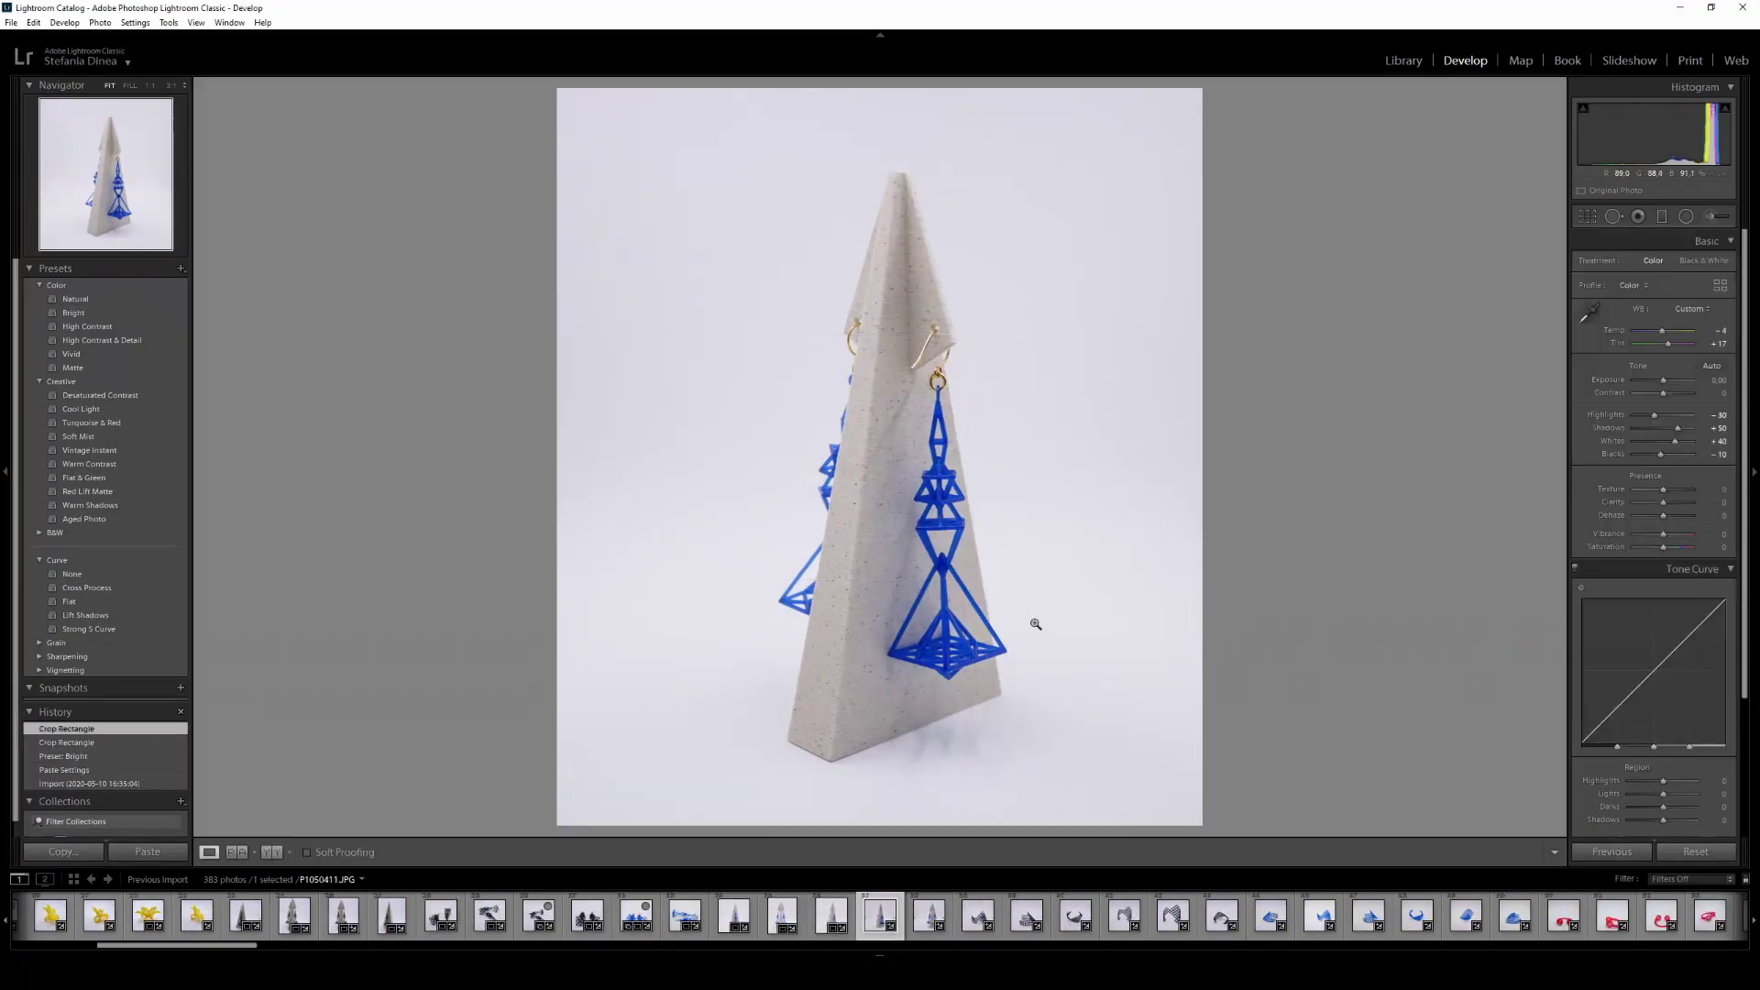
- Delete the duplicate angled photo of the blue earrings on the stand and compare the neighbouring shots
key(Delete)
click(718, 586)
key(Left)
key(Left)
key(Left)
key(Right)
key(Right)
key(Right)
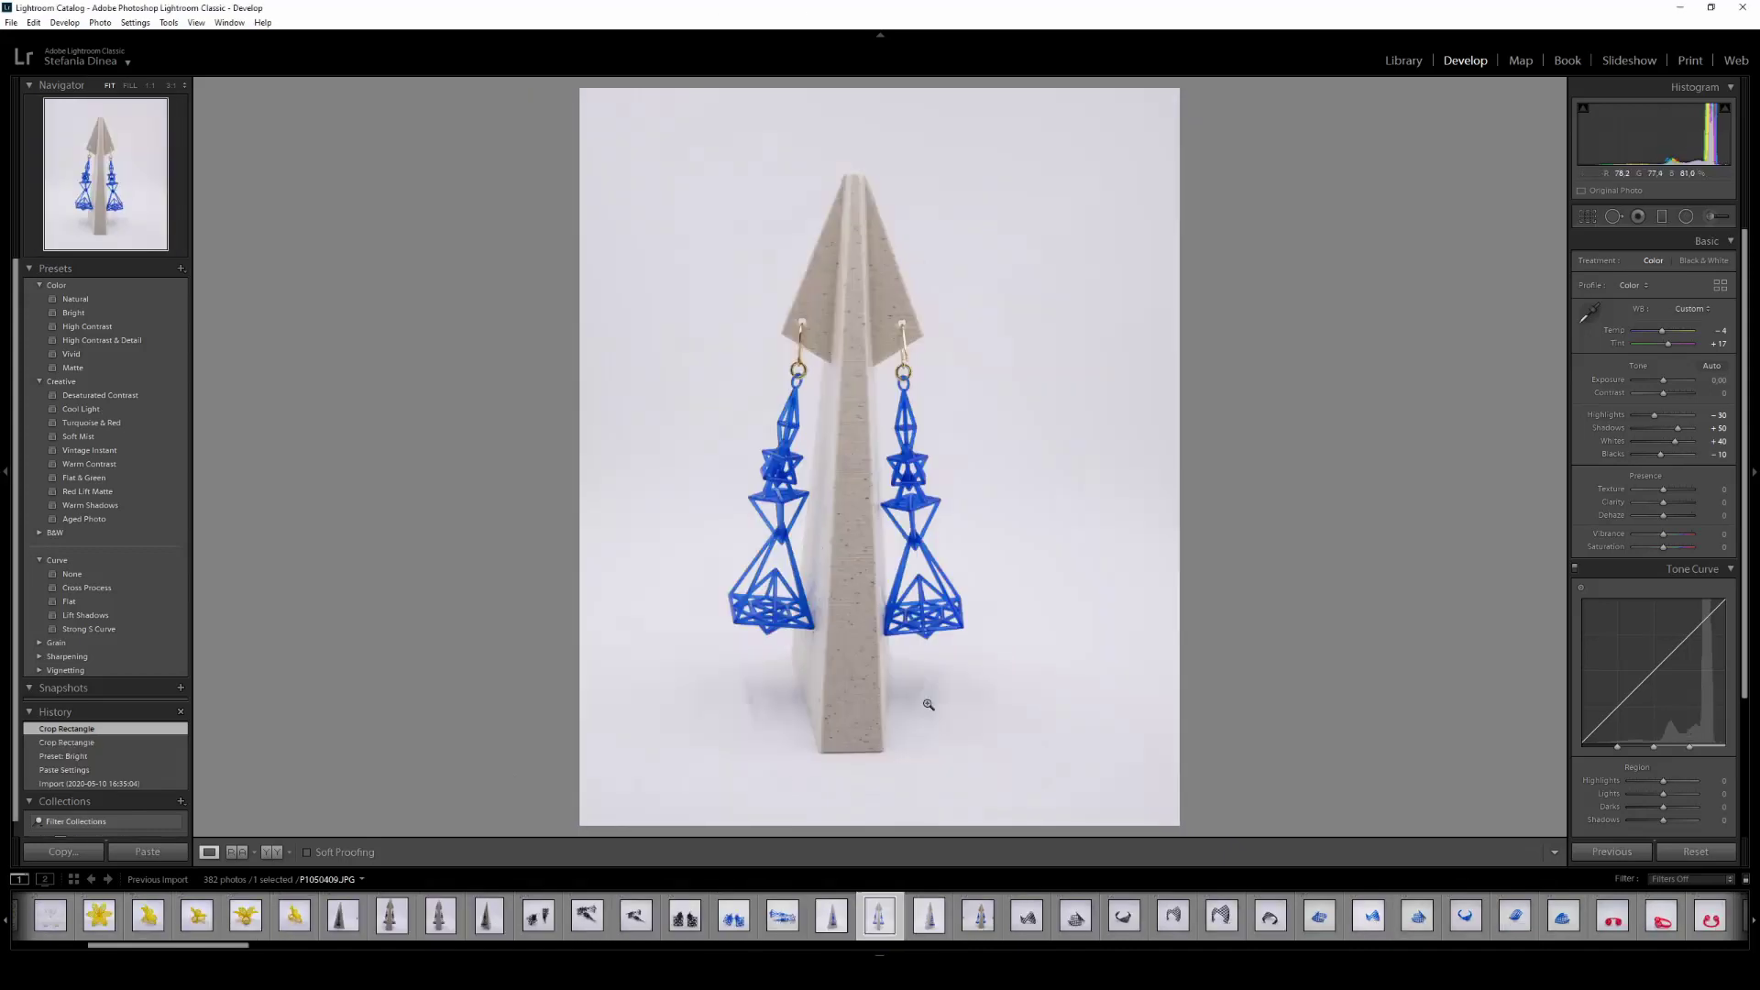
- Crop P1050412.JPG narrower to cut off the dark backdrop corners on both sides of the blue earrings
key(r)
drag(1248, 458, 1170, 456)
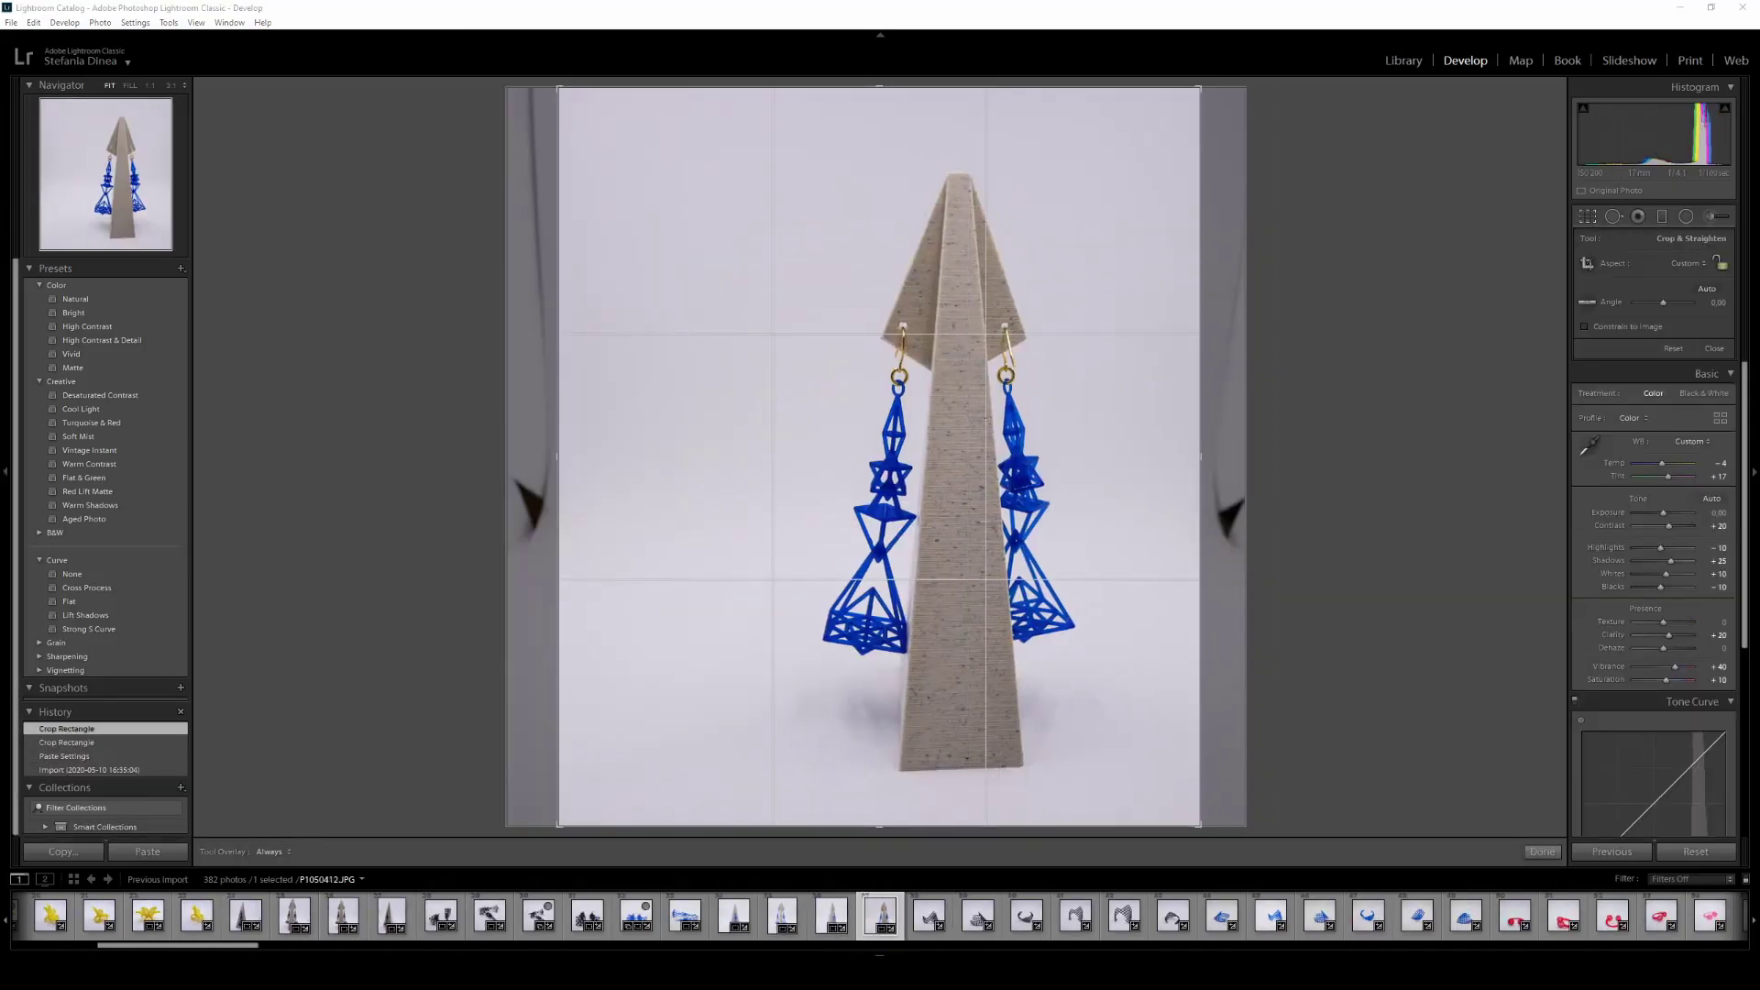
key(Return)
- Apply the Bright preset to the black bracelet photo P1050413.JPG and crop it tighter around the bracelet
click(911, 903)
click(73, 313)
key(r)
drag(511, 88, 586, 170)
key(Return)
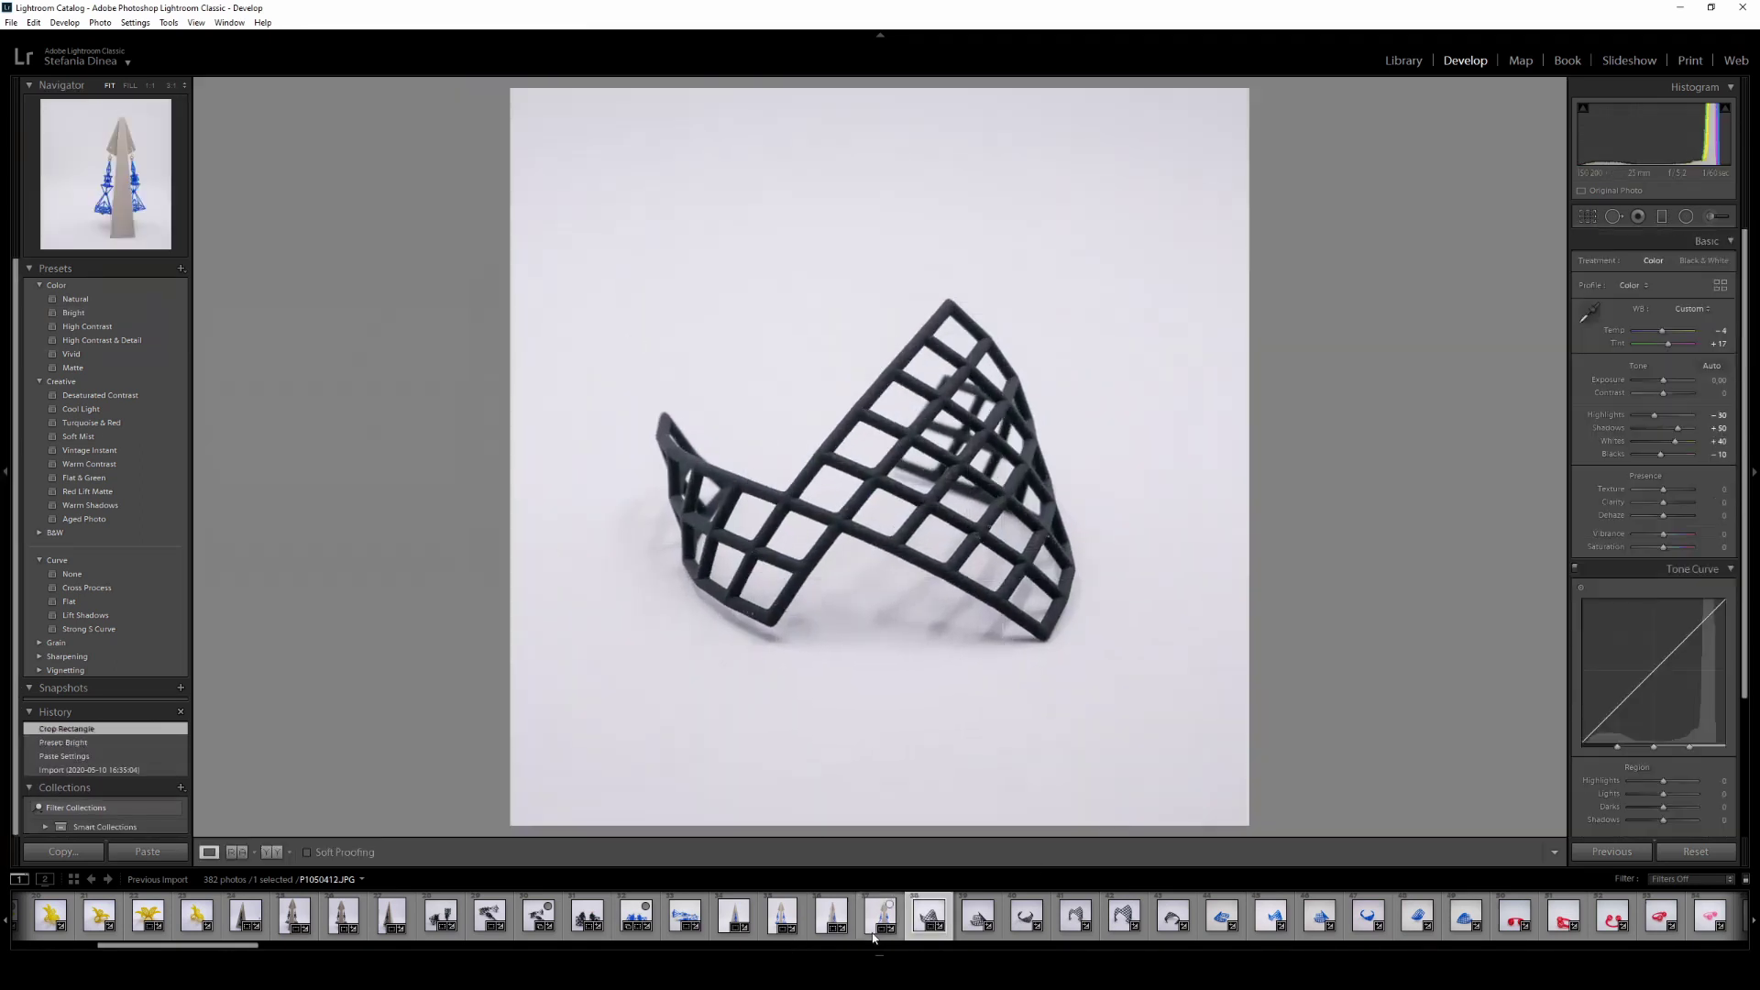
- Copy the develop settings of P1050413.JPG and paste them onto the five bracelet photos P1050414.JPG to P1050418.JPG
right_click(923, 912)
key(alt+Tab)
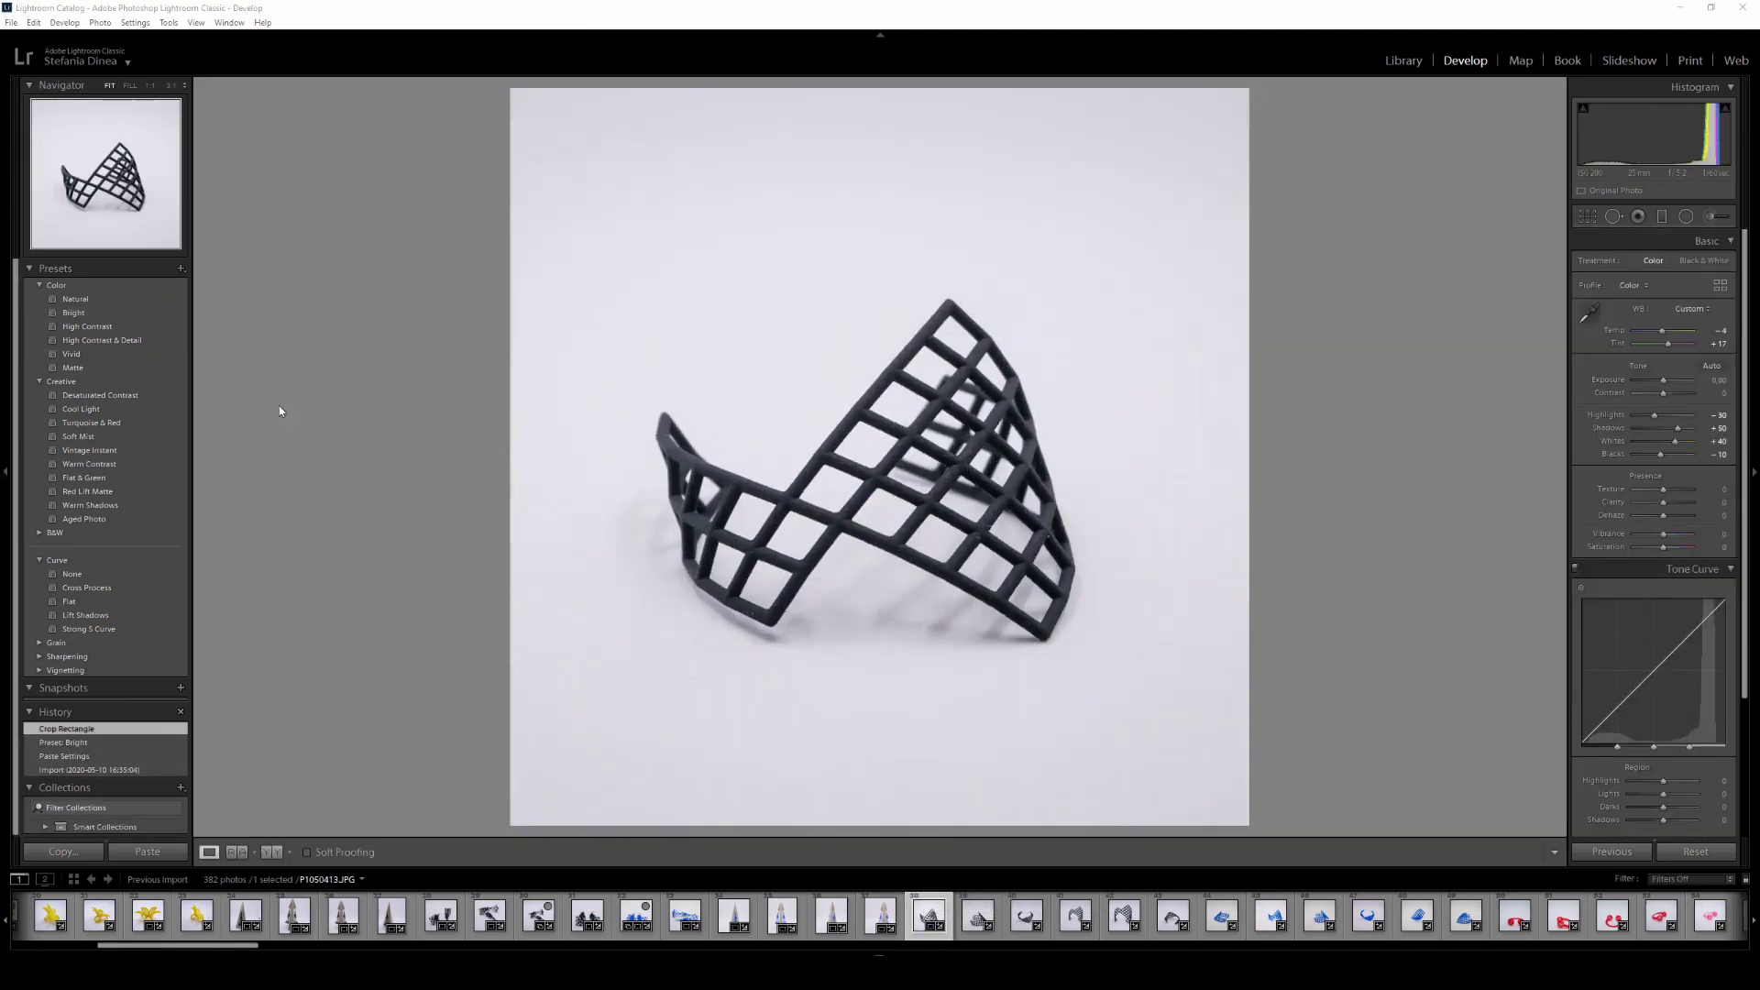
mouse_move(1029, 766)
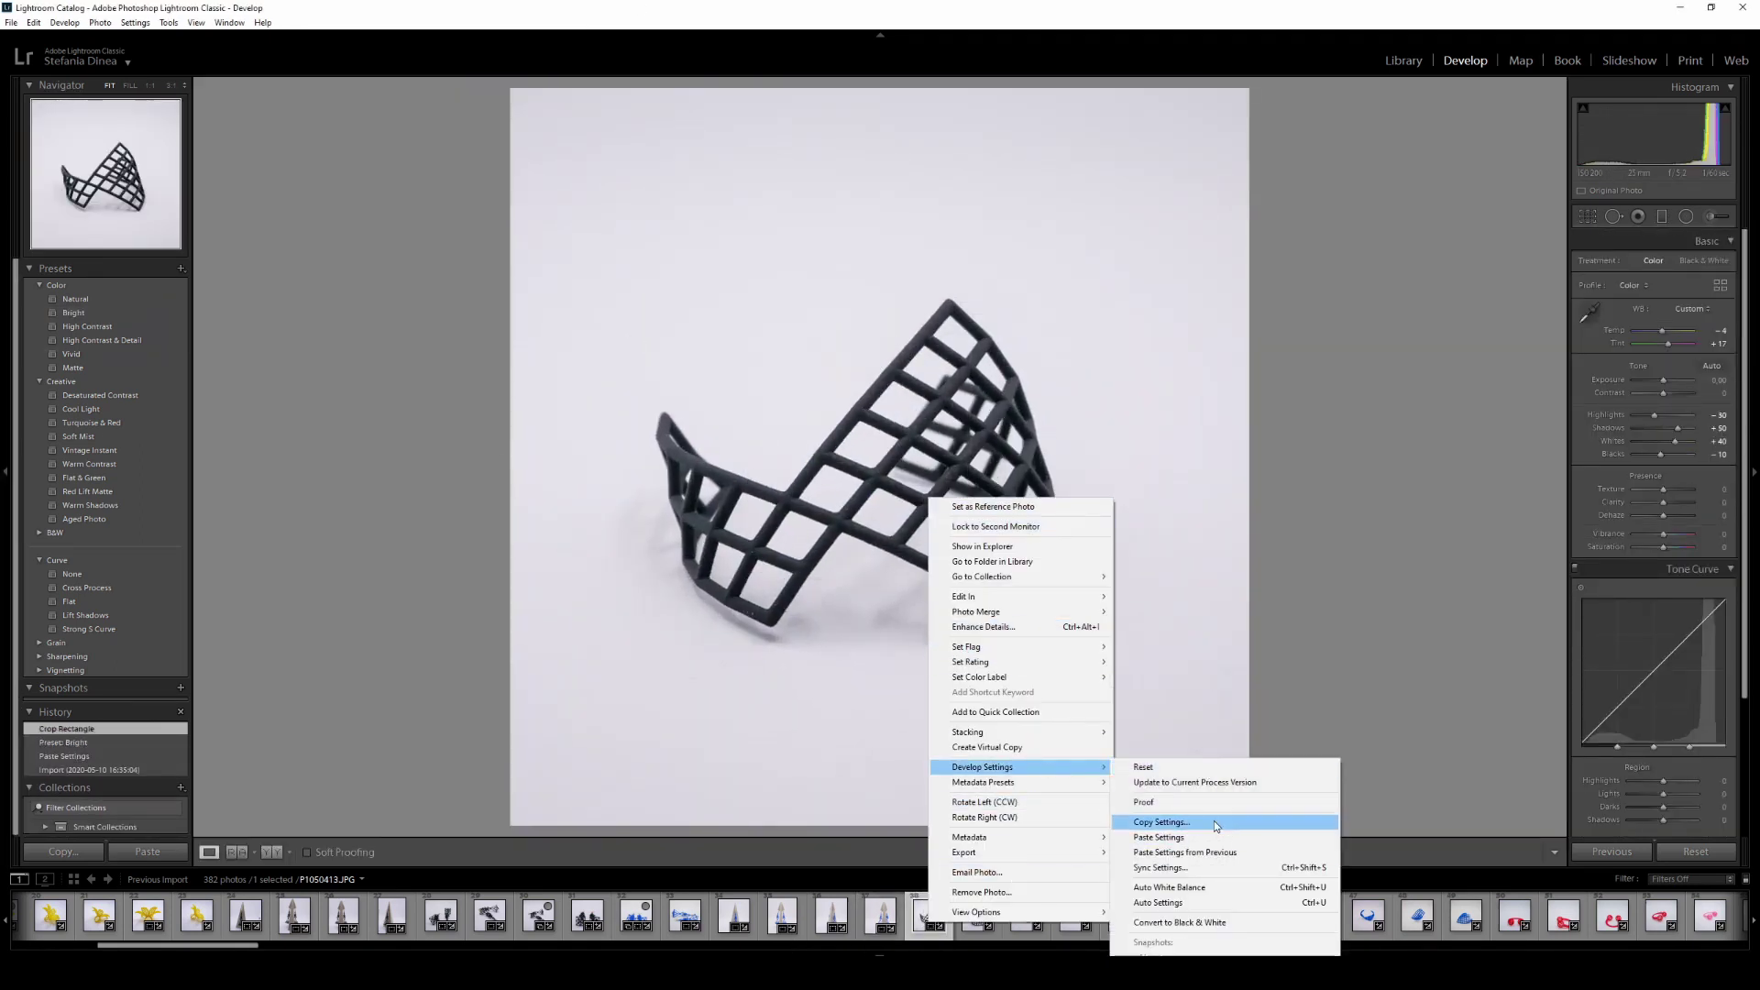
click(1218, 822)
click(977, 915)
shift+click(1172, 914)
right_click(1166, 916)
mouse_move(1328, 766)
click(1402, 837)
- Crop the black bracelet photos P1050413.JPG to P1050415.JPG tighter around the bracelet
click(928, 915)
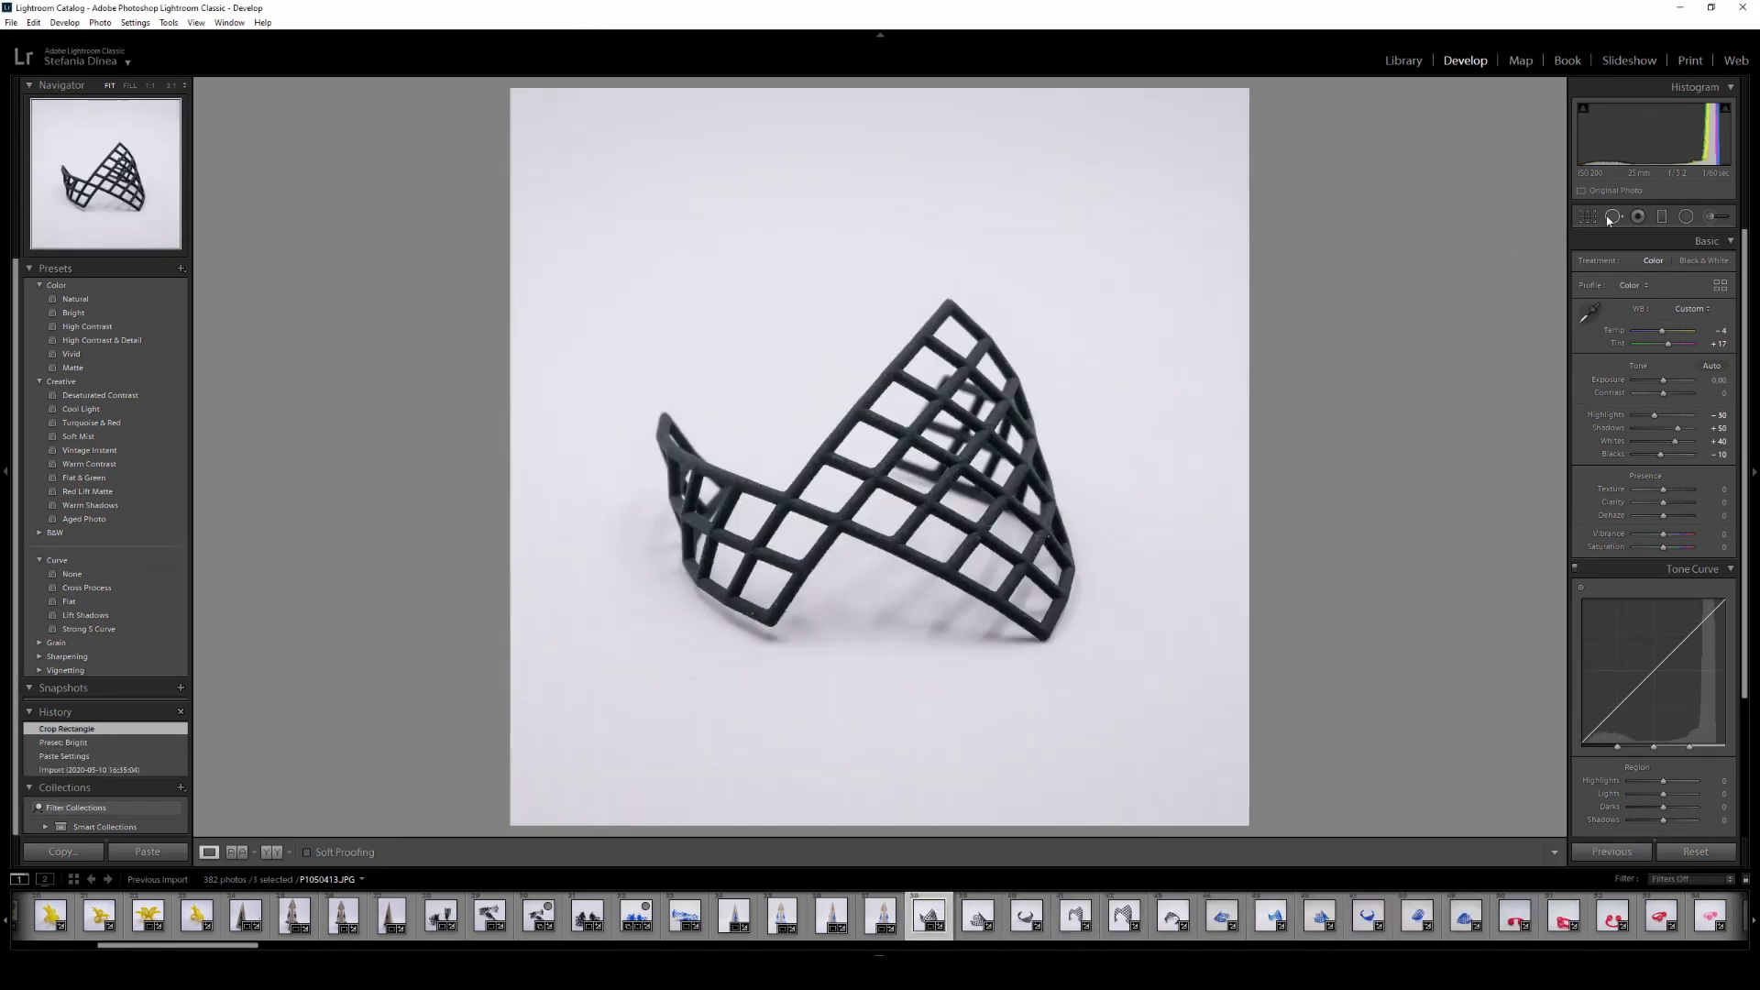
click(1586, 216)
drag(511, 88, 598, 180)
click(977, 914)
click(1025, 915)
drag(510, 88, 578, 162)
click(1587, 217)
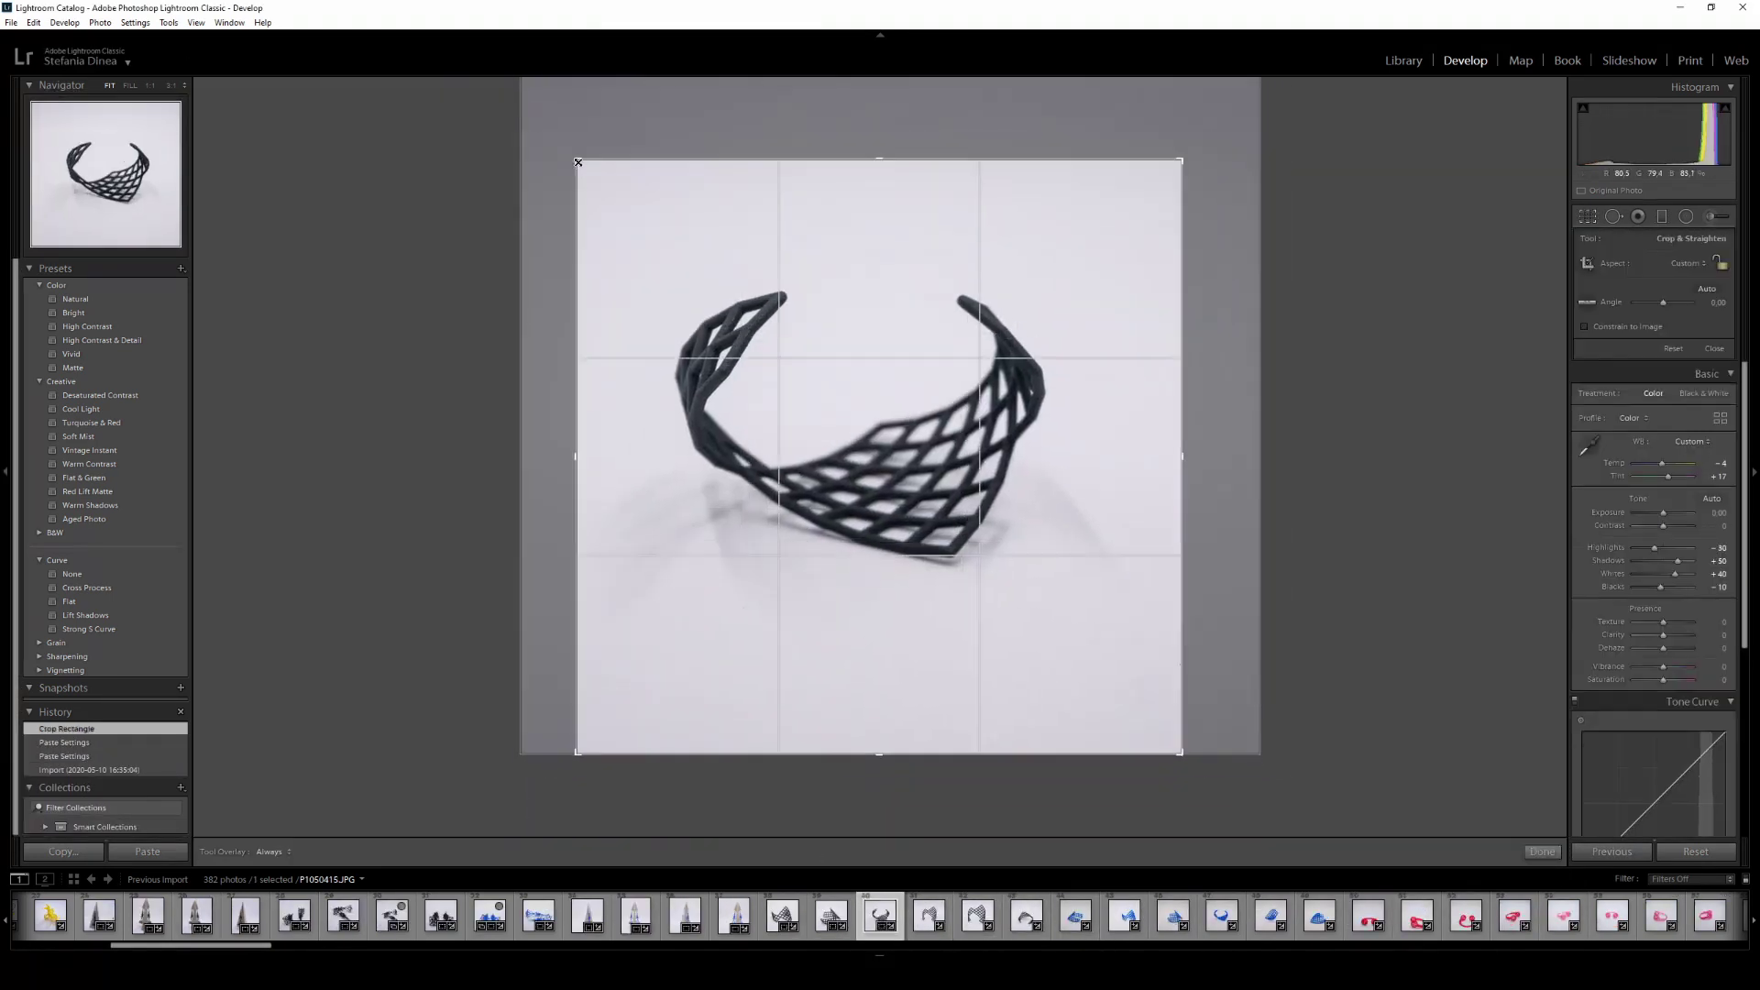
- Crop the bracelet photo P1050416.JPG tighter from its left corners and open P1050417.JPG for cropping
key(Right)
click(1587, 216)
drag(511, 88, 585, 141)
drag(550, 807, 589, 770)
key(Right)
click(1588, 218)
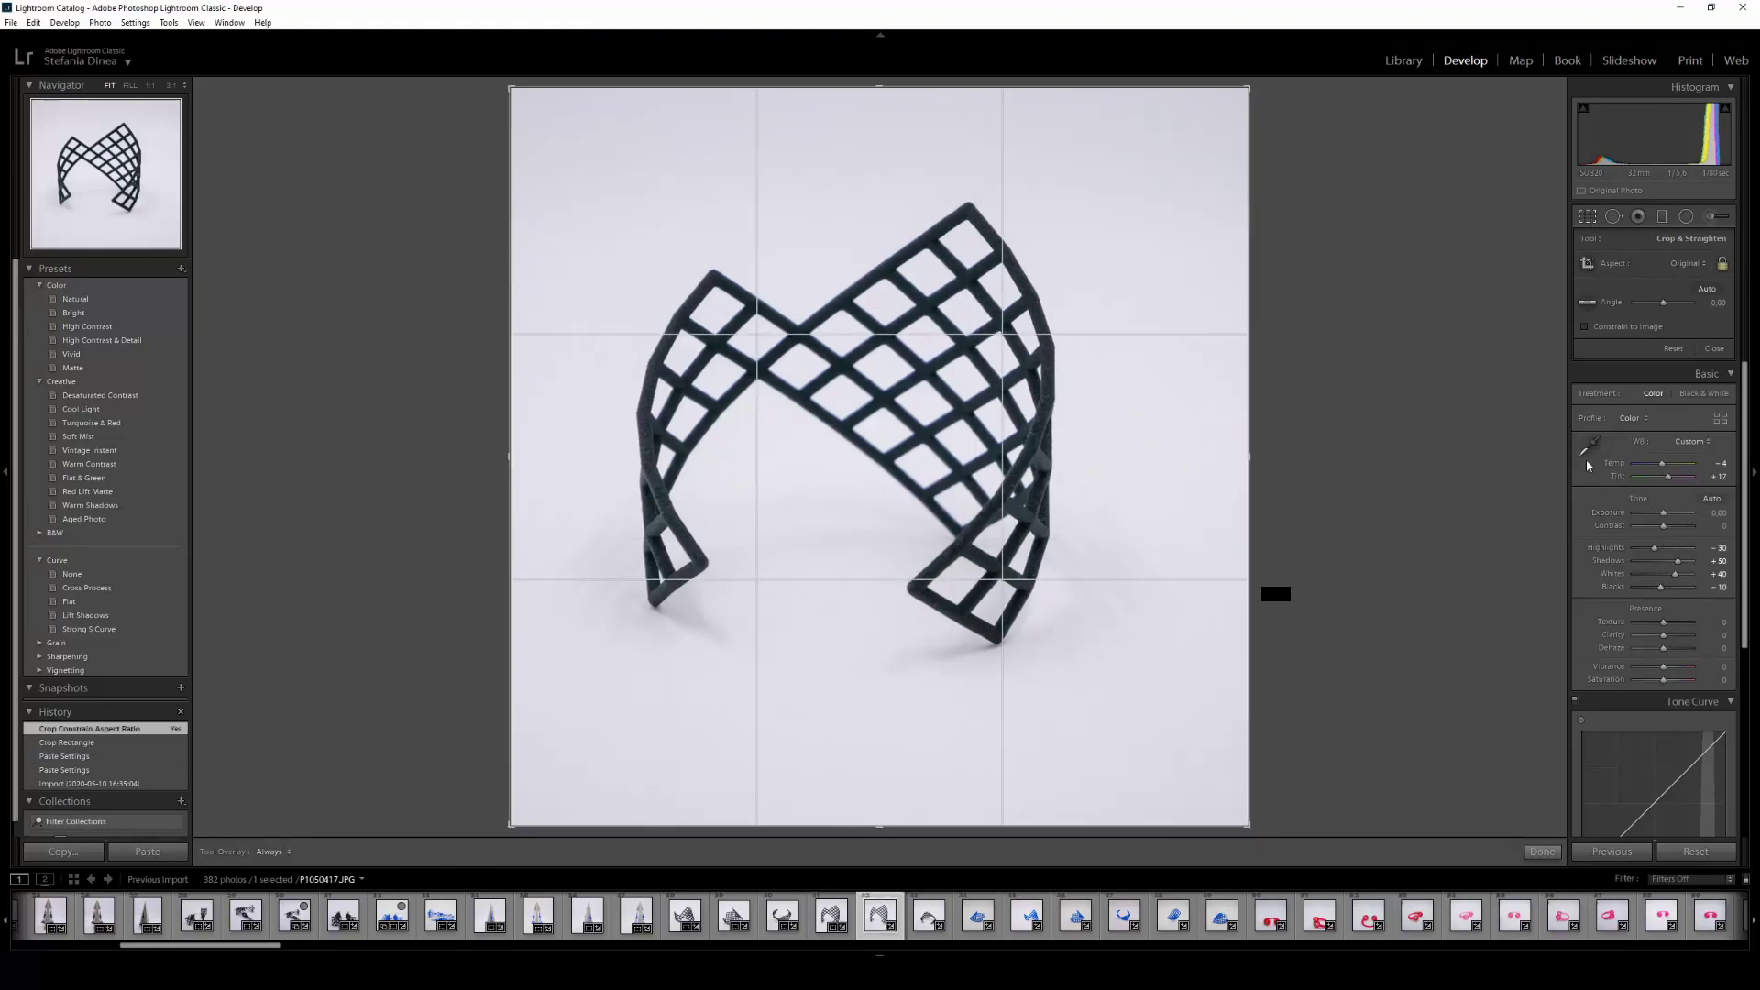
- Crop P1050418.JPG tighter around the black bracelet and heal a spot on the background near the bracelet's left end
key(Right)
click(1587, 217)
drag(511, 88, 561, 163)
drag(1208, 757, 1163, 723)
key(q)
click(563, 663)
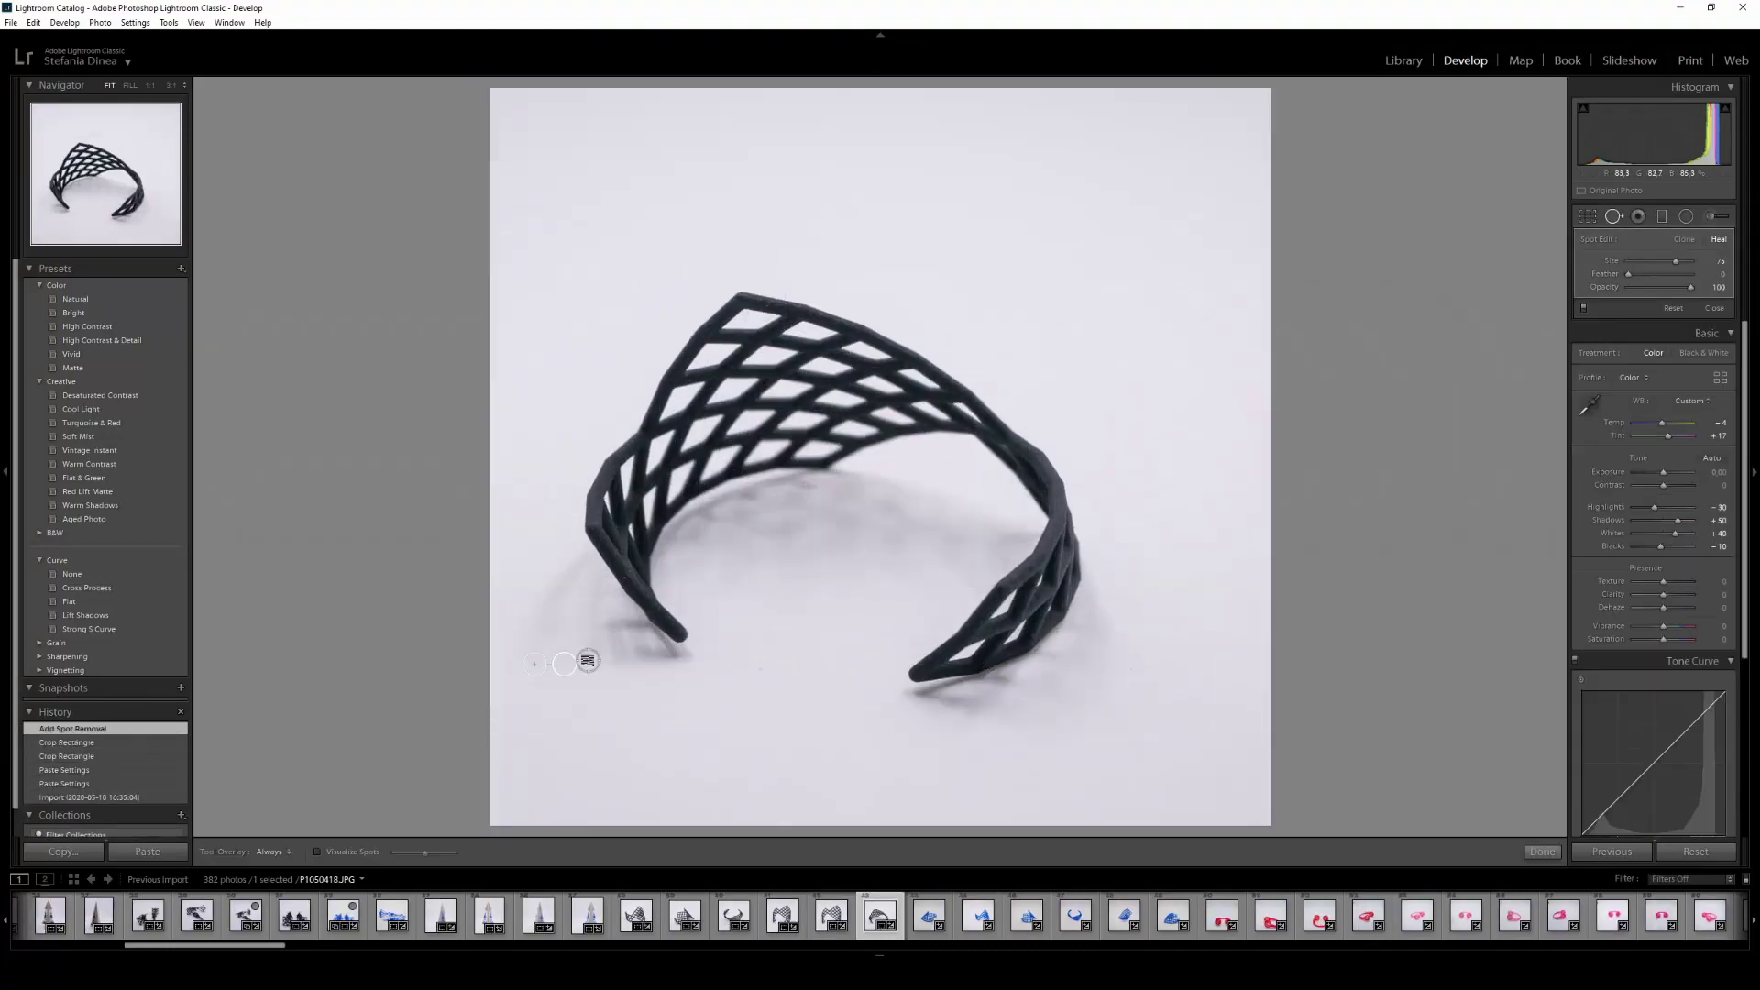
- Finish spot removal on P1050418.JPG and crop the blue bracelet photo P1050420.JPG tighter around the bracelet
click(1714, 309)
key(Right)
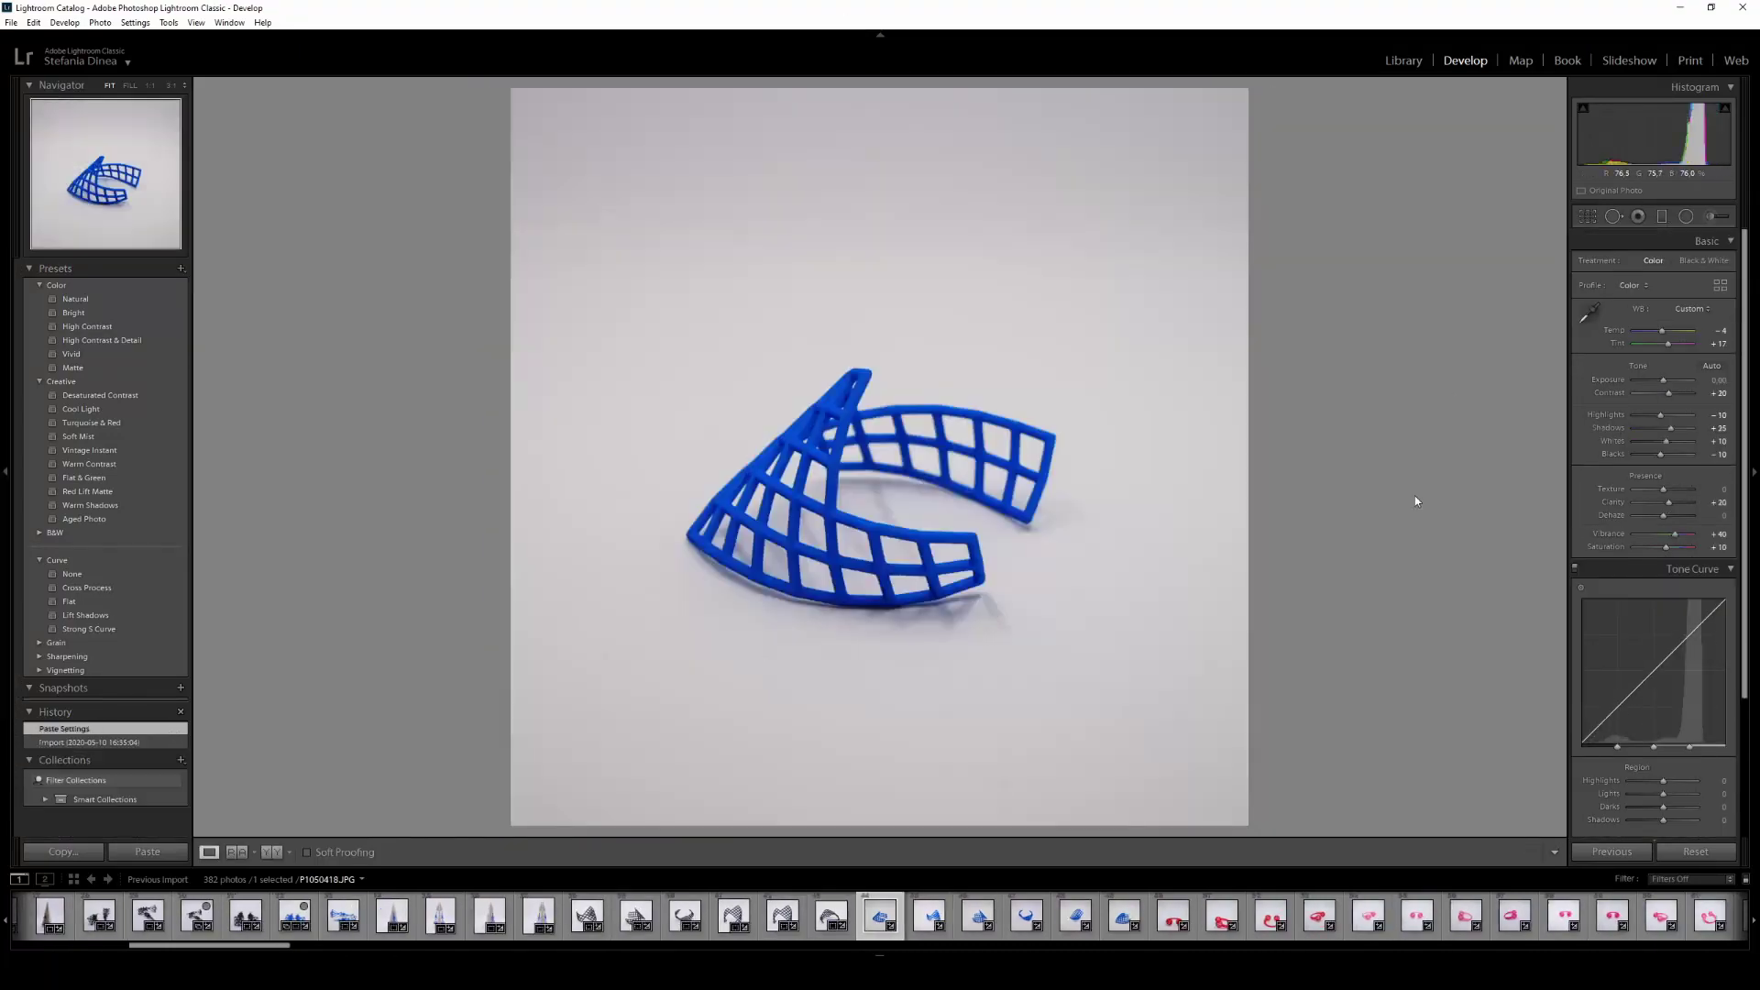
key(r)
key(Right)
click(1586, 217)
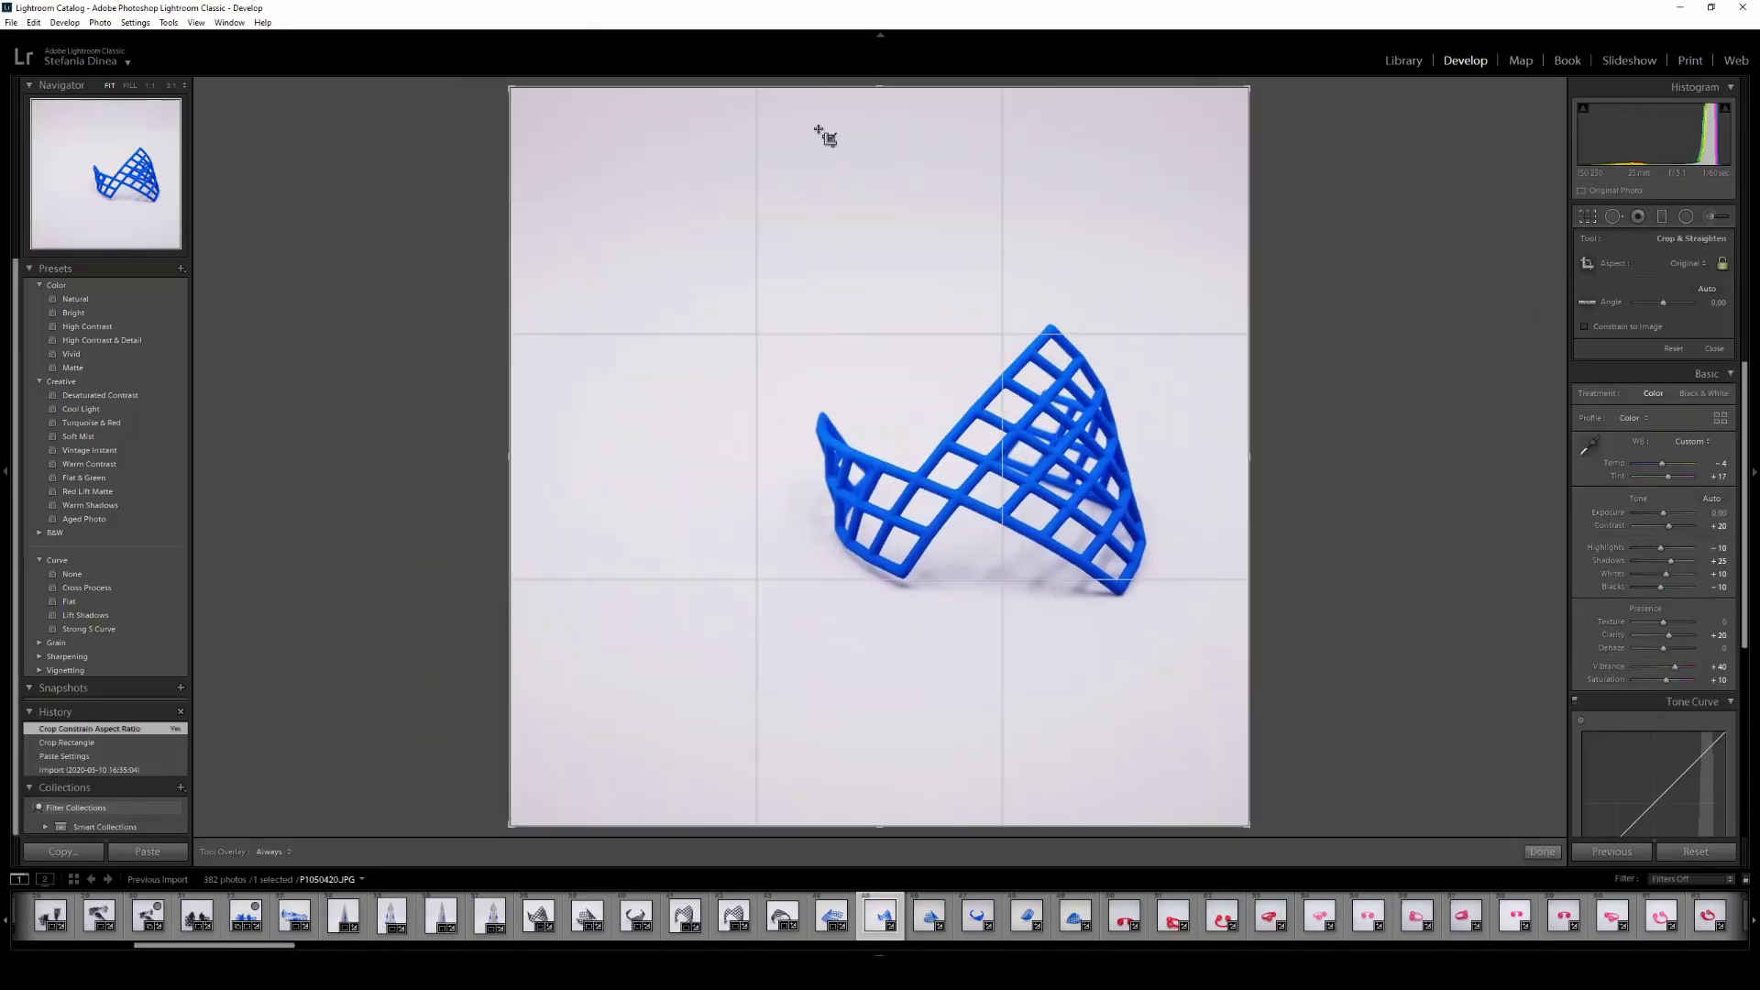
drag(510, 88, 598, 176)
drag(598, 738, 640, 699)
- Crop the blue bracelet photos P1050421.JPG and P1050422.JPG tighter around the bracelet
key(Right)
click(1587, 220)
key(r)
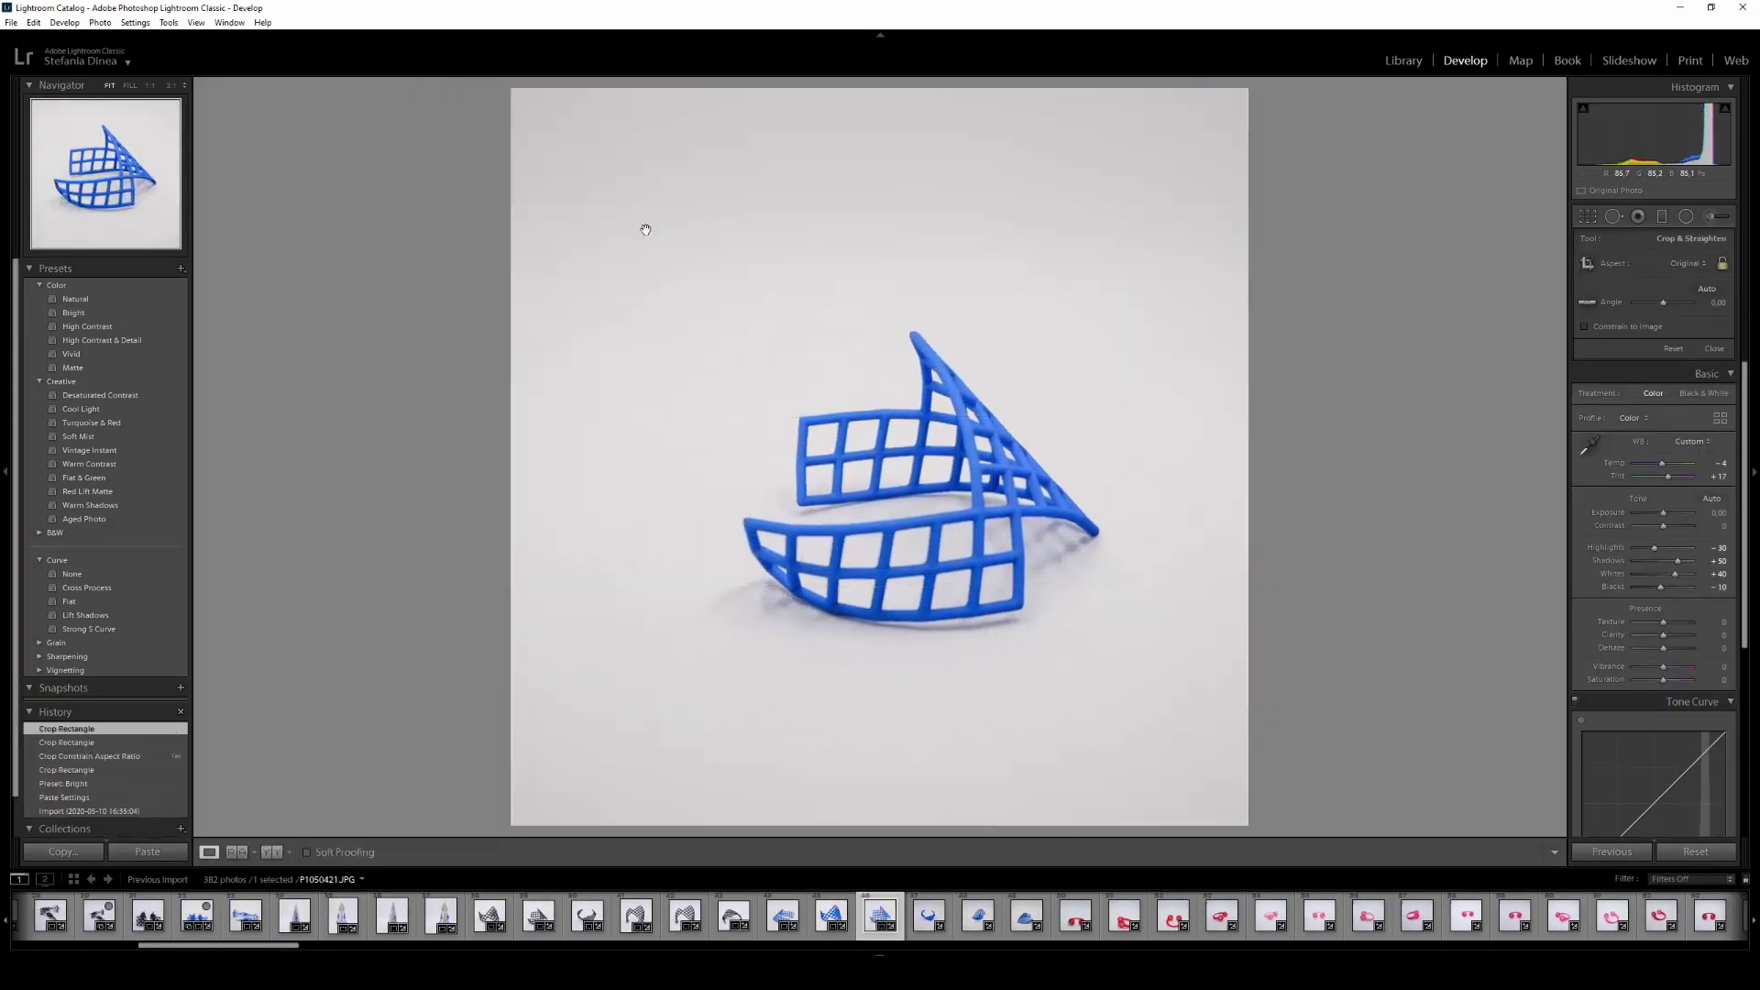
key(Right)
key(r)
drag(566, 771, 624, 711)
key(Right)
- Apply the Bright preset to the blue bracelet photo P1050423.JPG and crop it tighter
click(72, 313)
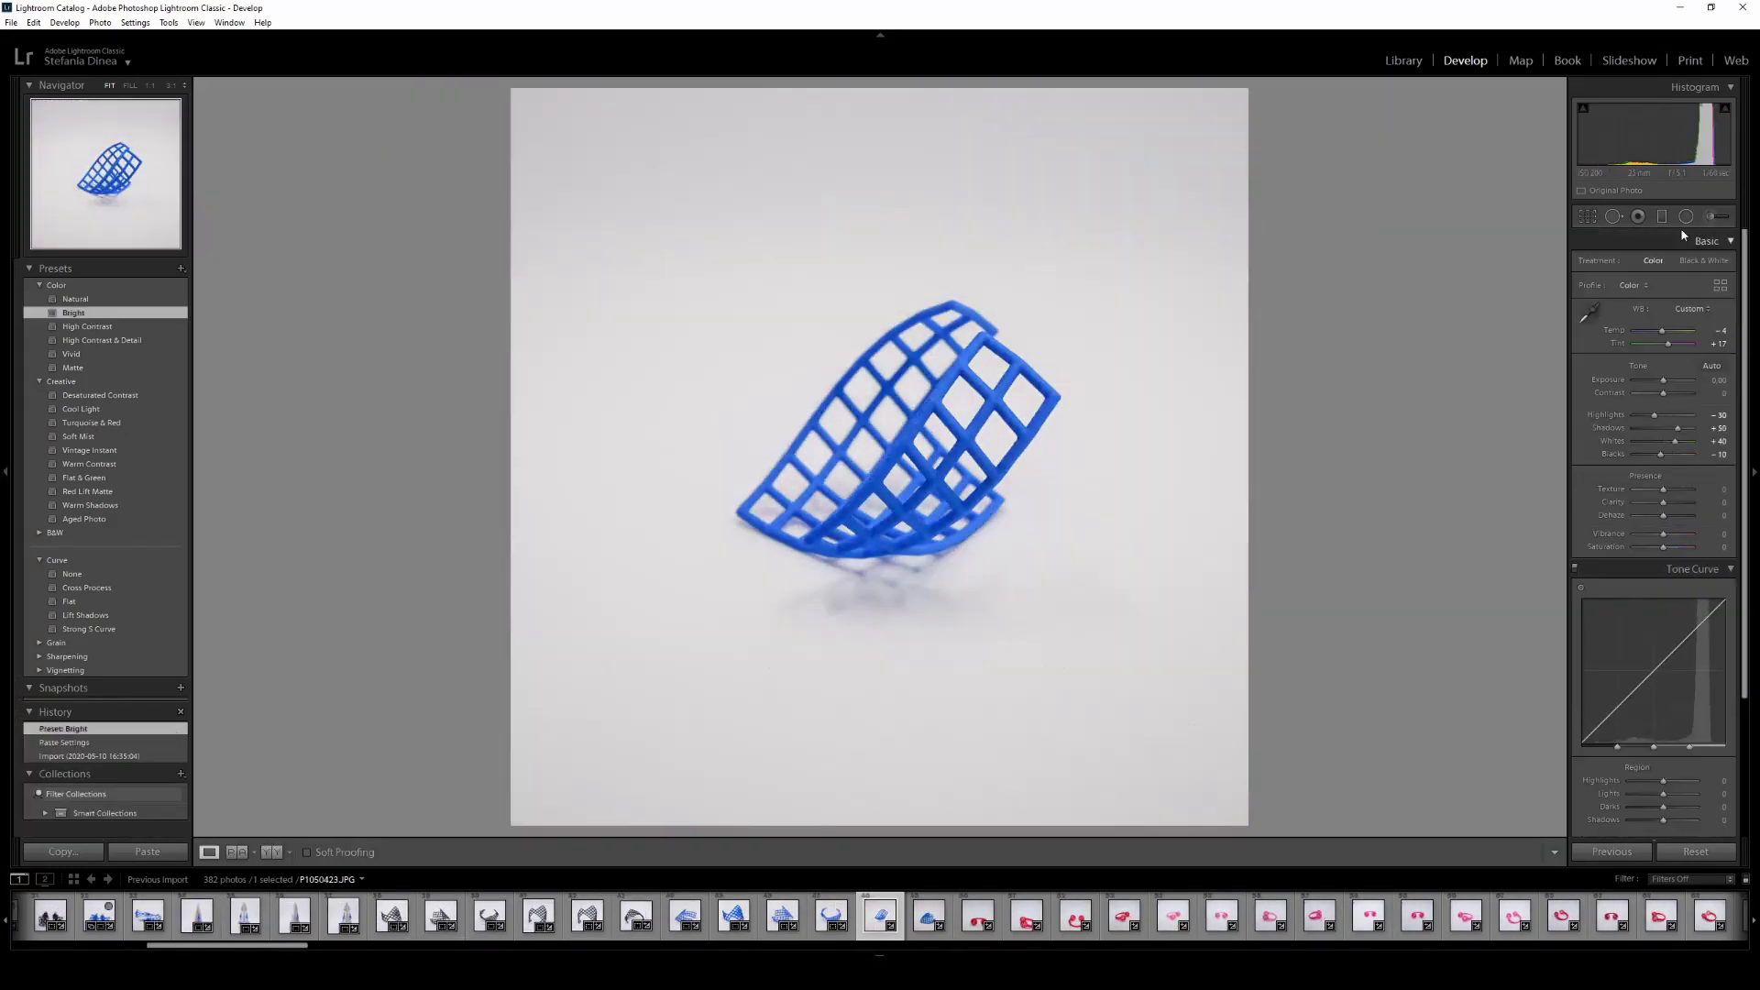
click(1587, 216)
drag(1248, 89, 1194, 142)
key(Right)
- Apply the Bright preset to P1050424.JPG, heal its background spots and crop it tighter around the blue bracelet
click(64, 312)
key(q)
click(880, 730)
key(r)
drag(510, 88, 554, 129)
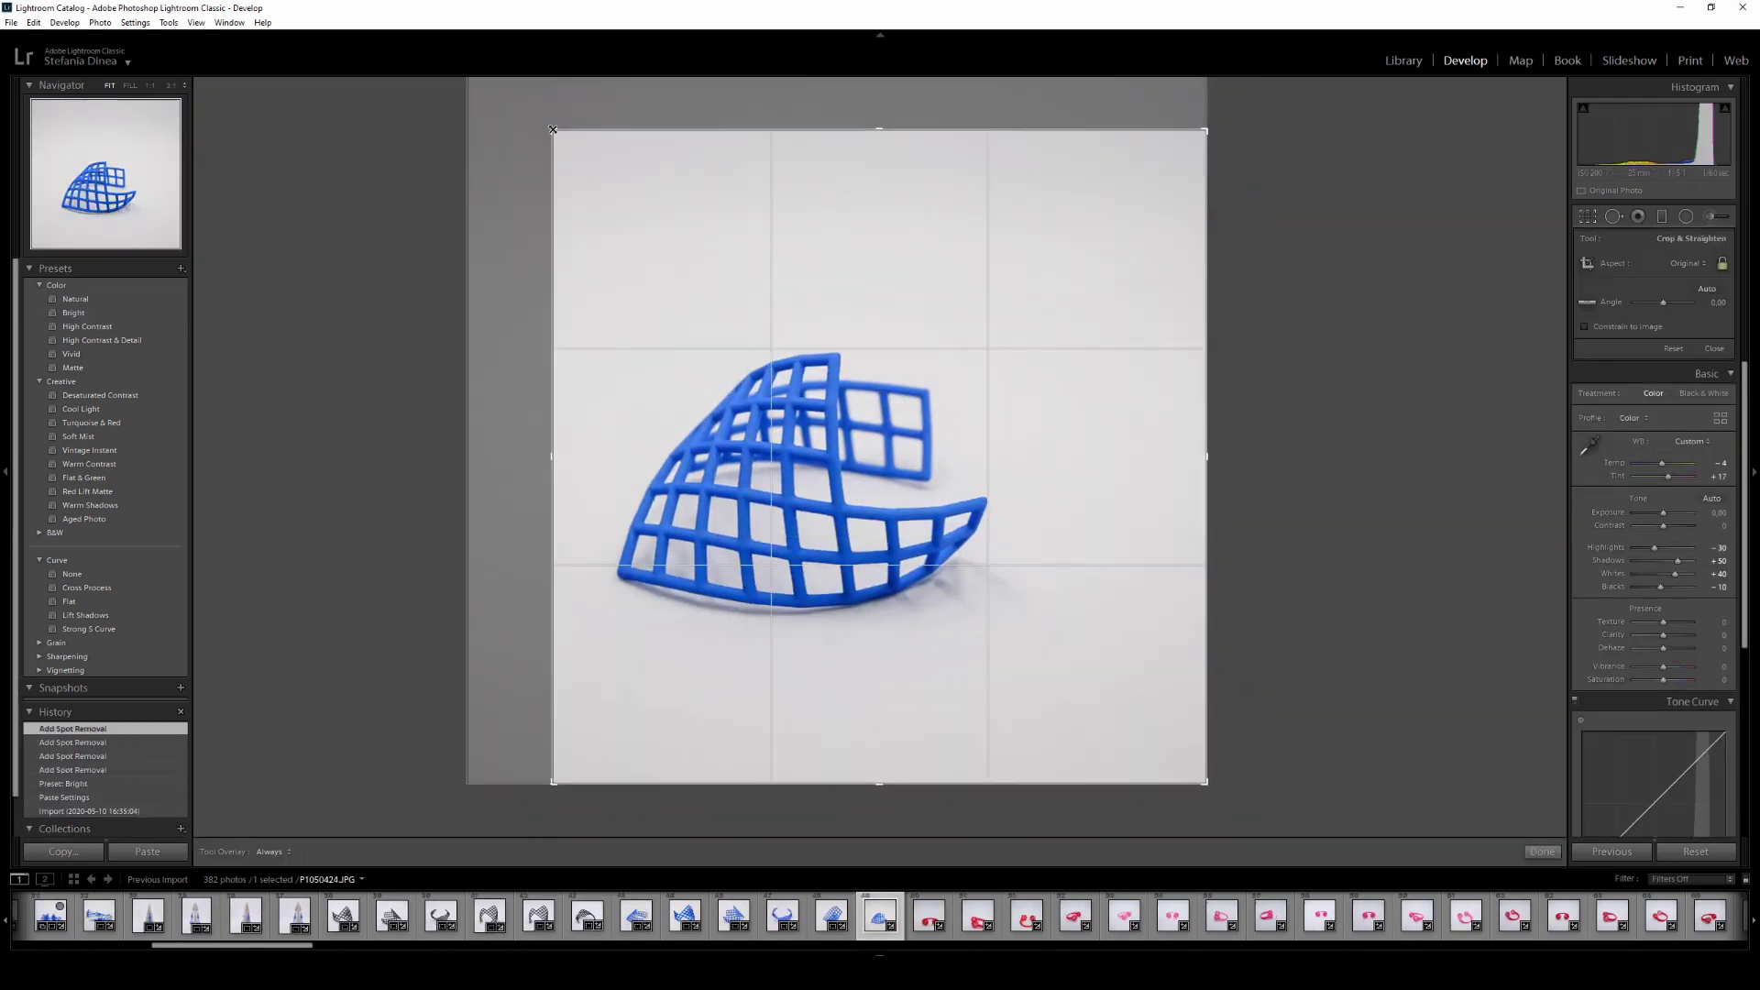
drag(1206, 785, 1158, 741)
key(r)
key(Right)
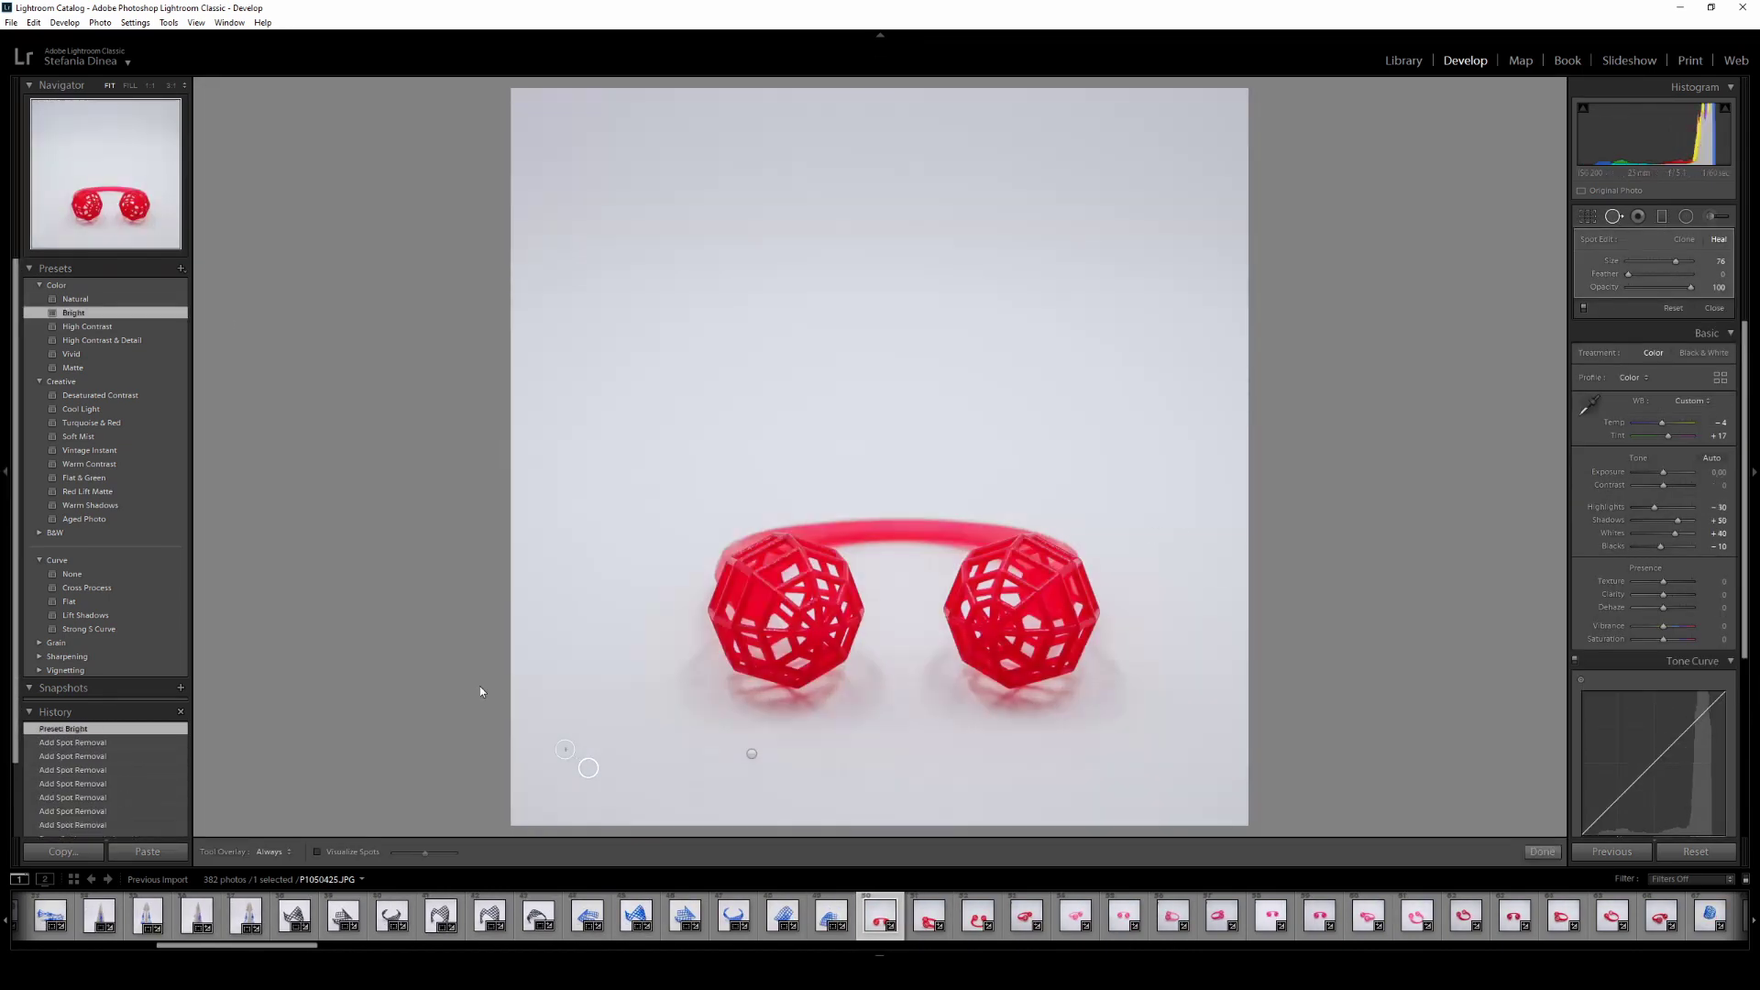
- Copy the develop settings of P1050425.JPG and paste them onto the following red and pink ring photos up to P1050441.JPG
right_click(878, 916)
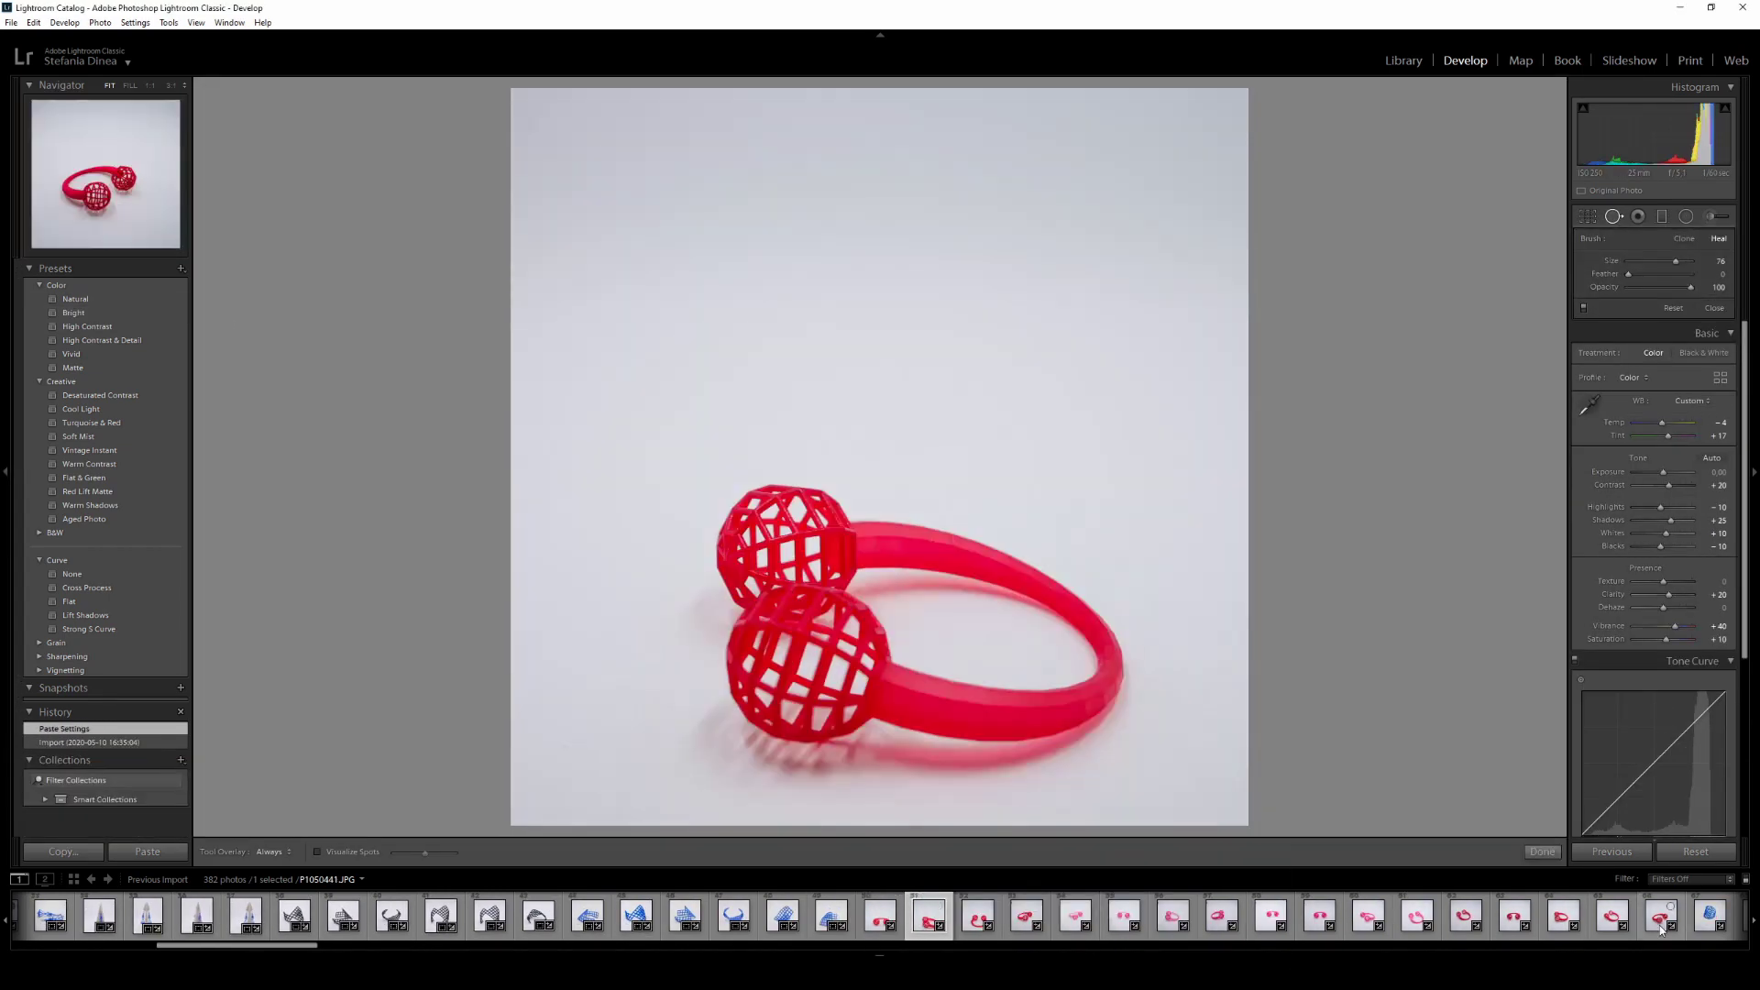
right_click(1664, 917)
mouse_move(1640, 766)
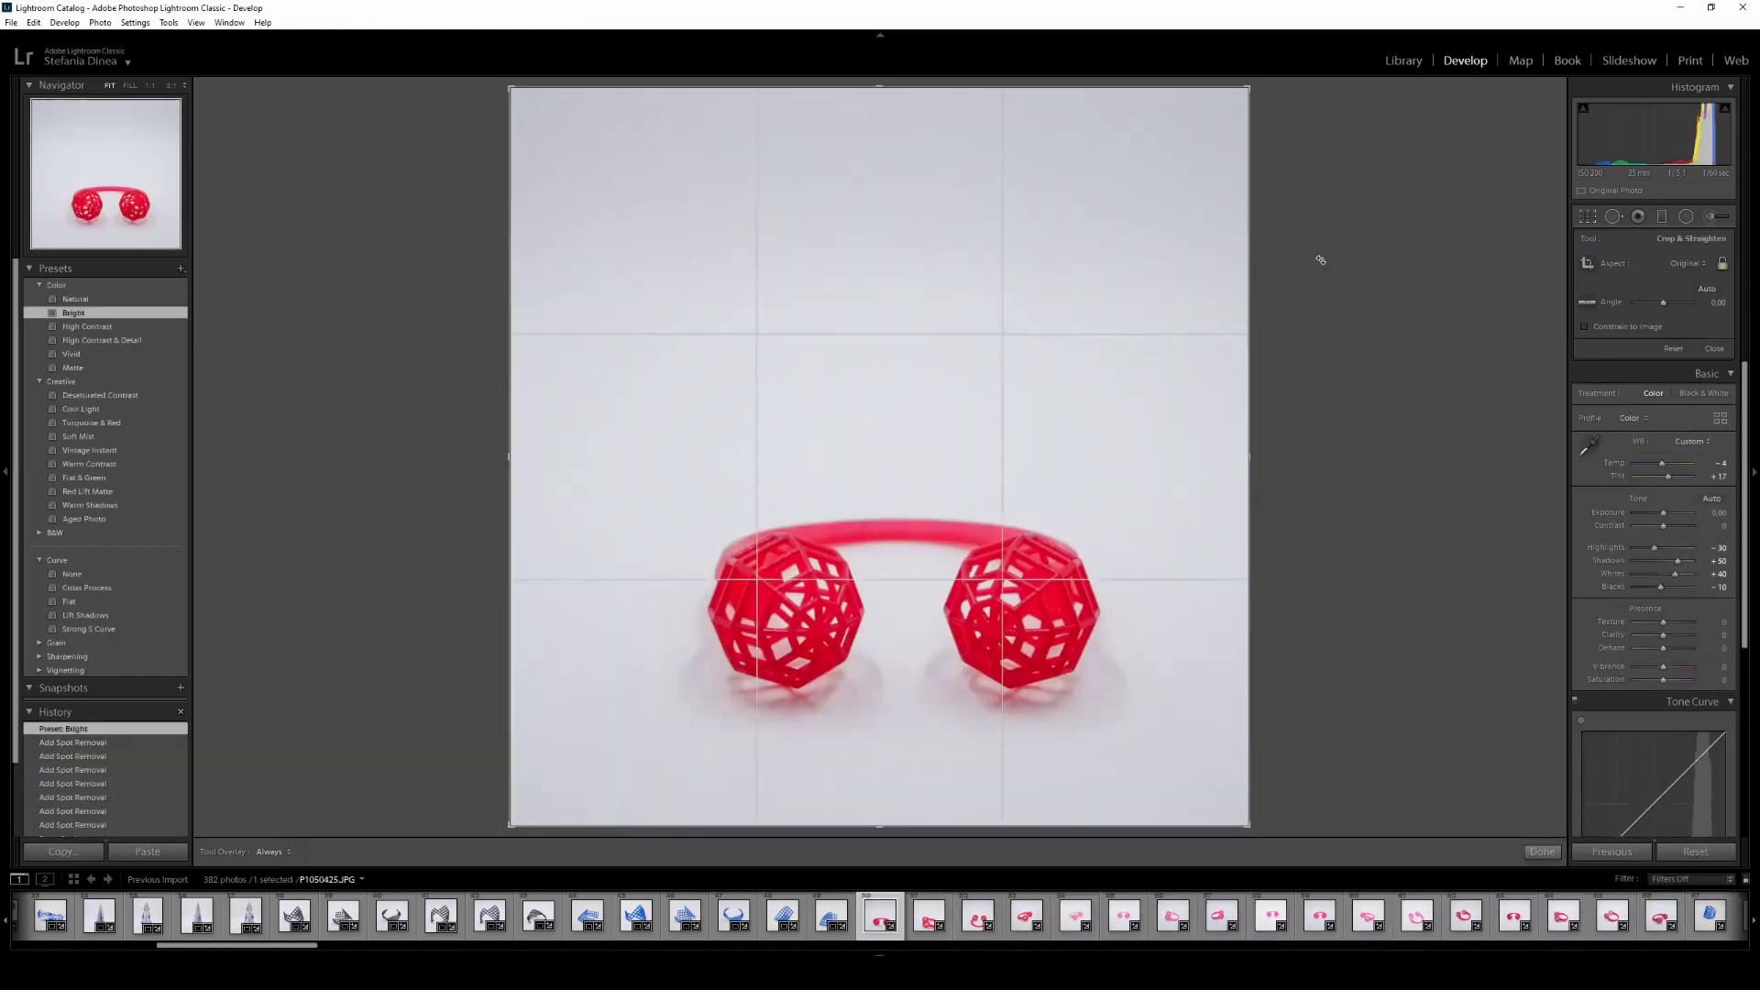
- Crop the red ring photos P1050426.JPG and P1050427.JPG tighter around the ring
key(r)
key(Right)
key(r)
drag(511, 88, 586, 163)
key(Right)
key(r)
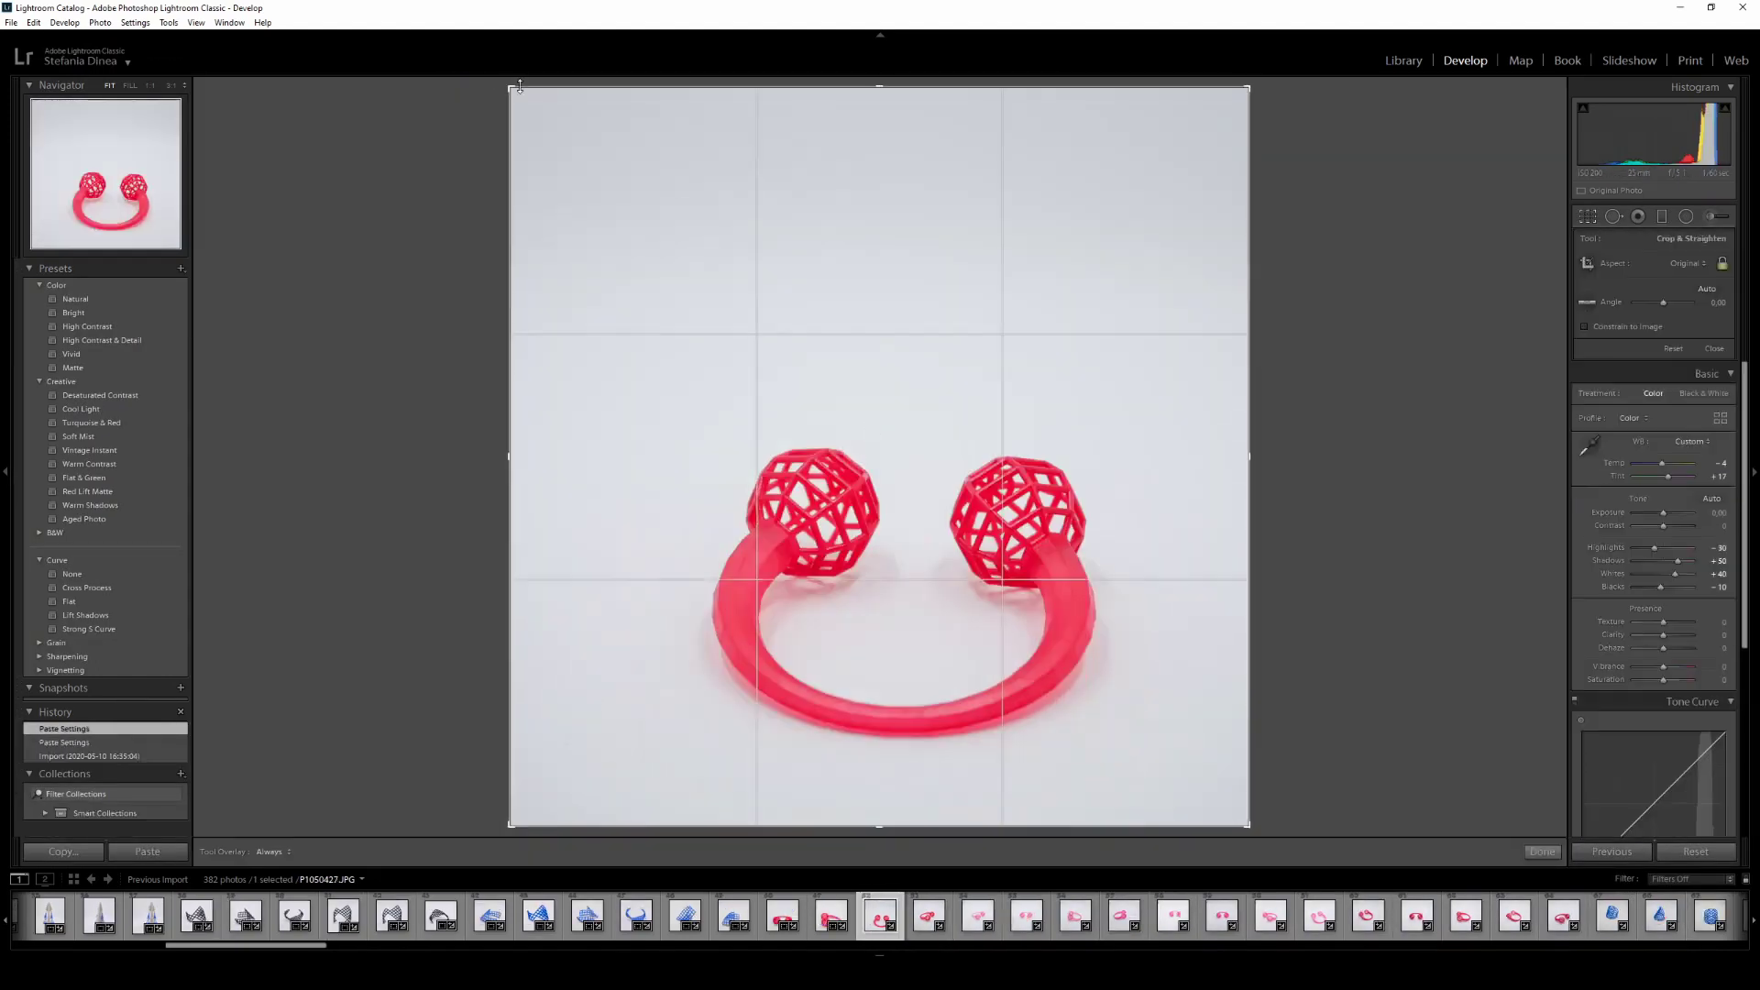
drag(511, 88, 585, 163)
key(Right)
click(1586, 216)
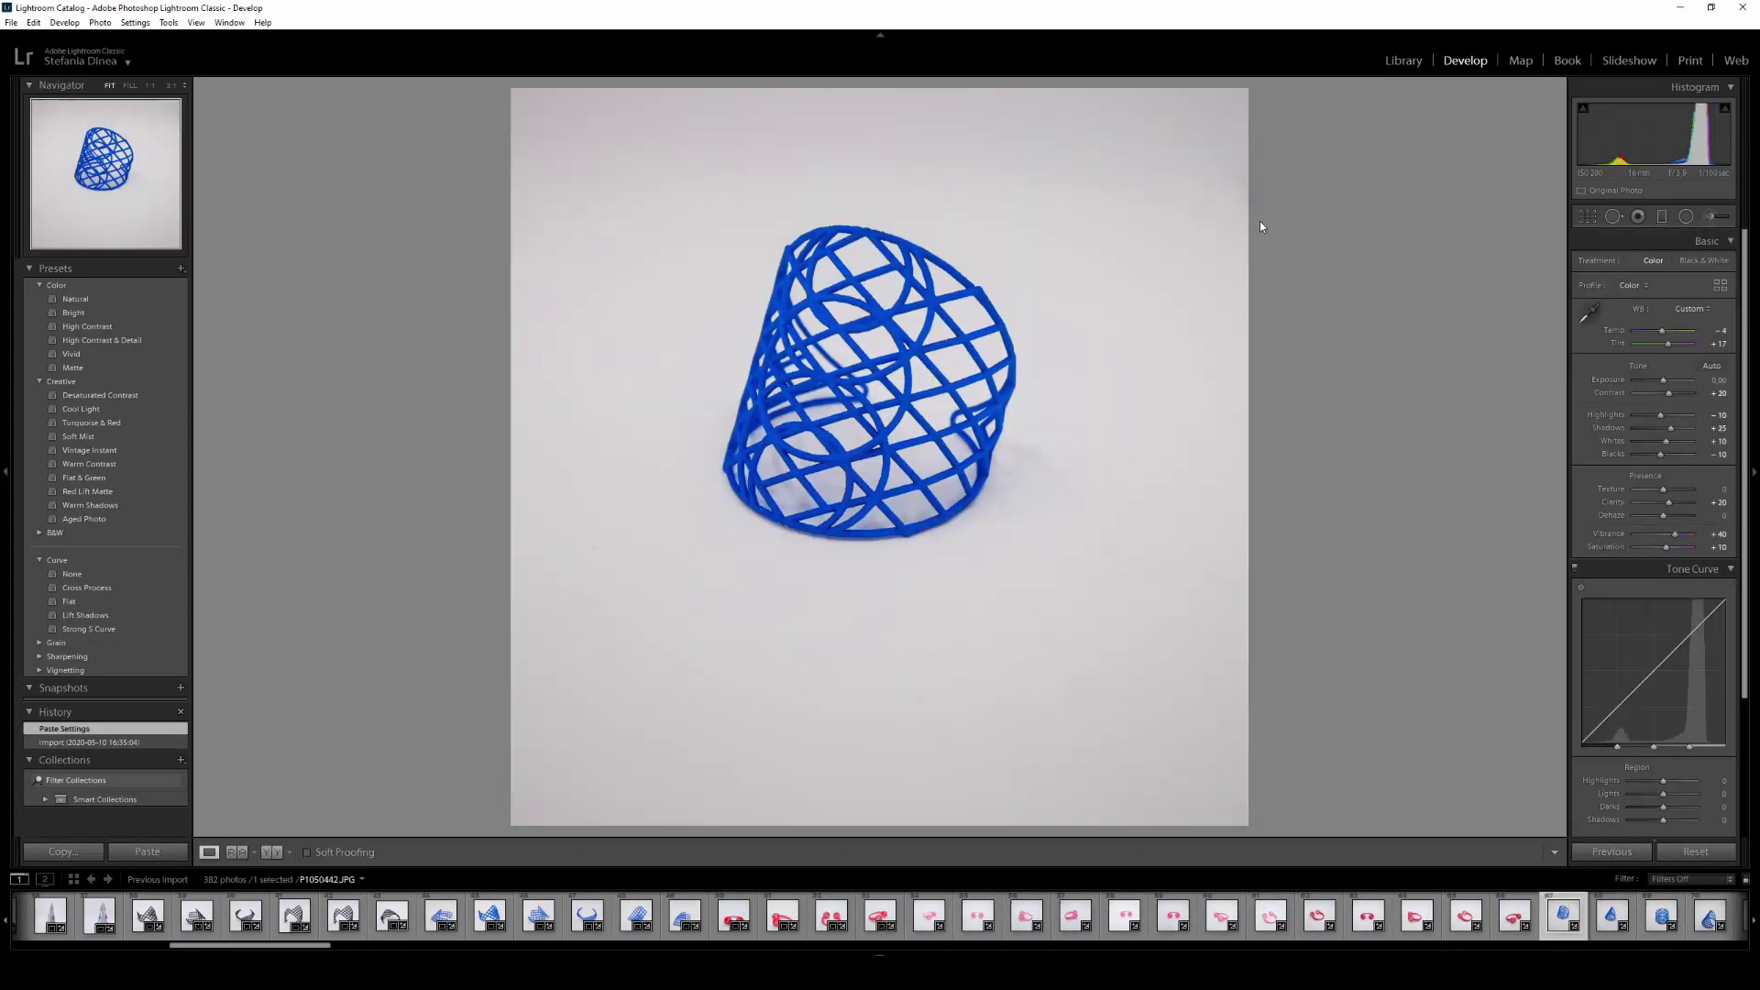
- Review the edited jewellery photos one by one in the Library, ending on the blue cuff photo P1050442.JPG
key(g)
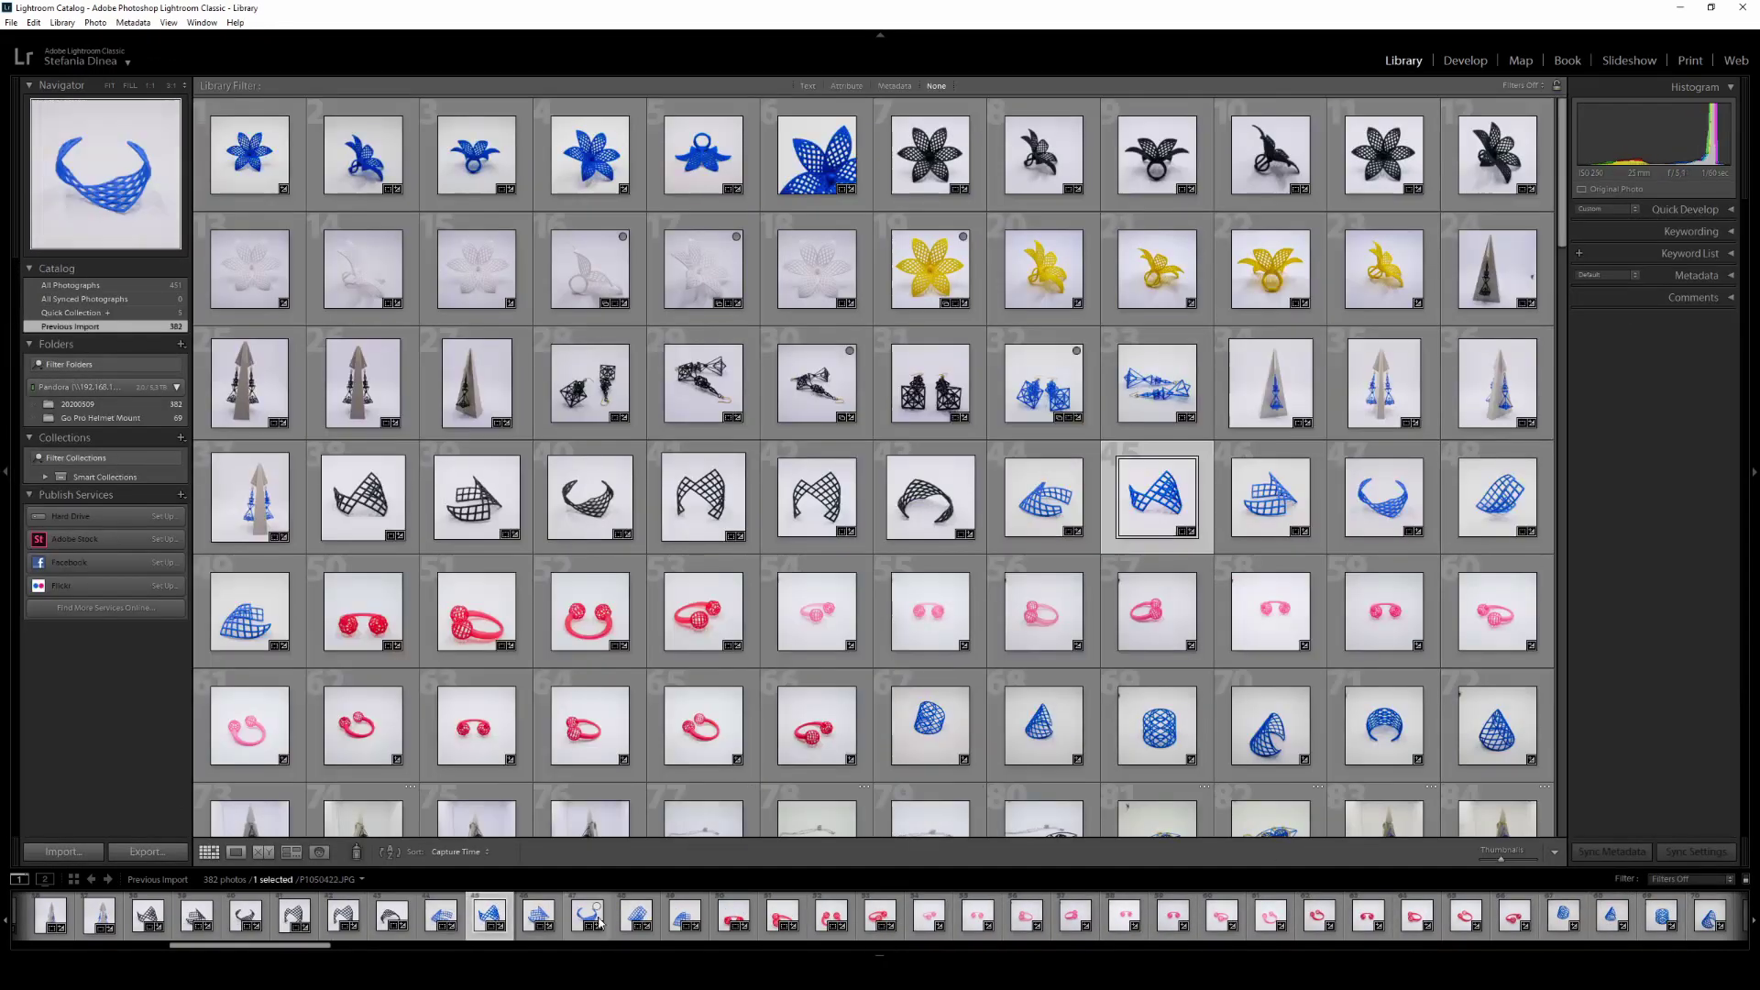
key(e)
click(231, 914)
click(183, 918)
click(36, 915)
drag(169, 945, 446, 945)
click(816, 914)
click(385, 919)
click(280, 915)
- Crop the blue lattice cuff photo P1050442.JPG tighter around the bracelet
click(1464, 60)
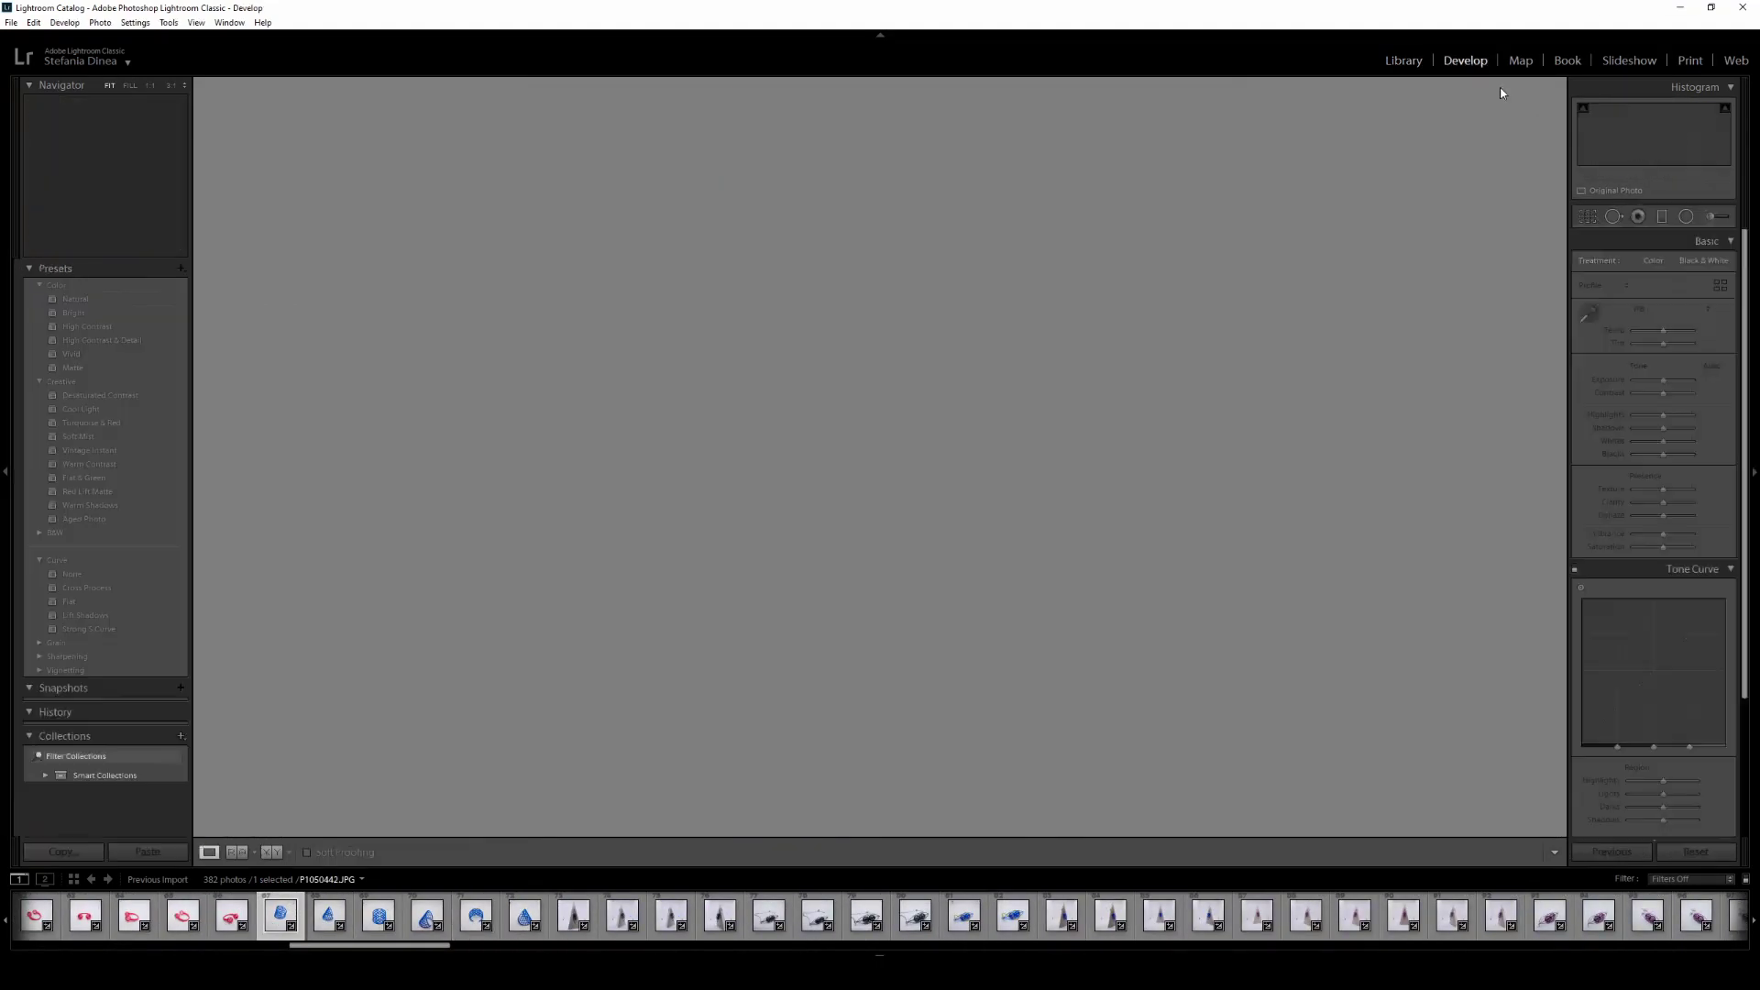
click(1587, 216)
drag(879, 825, 879, 750)
- Open the photo of the blue caged-sphere pendant with the gold chain and heal the spots around the pendant
click(1402, 61)
click(963, 915)
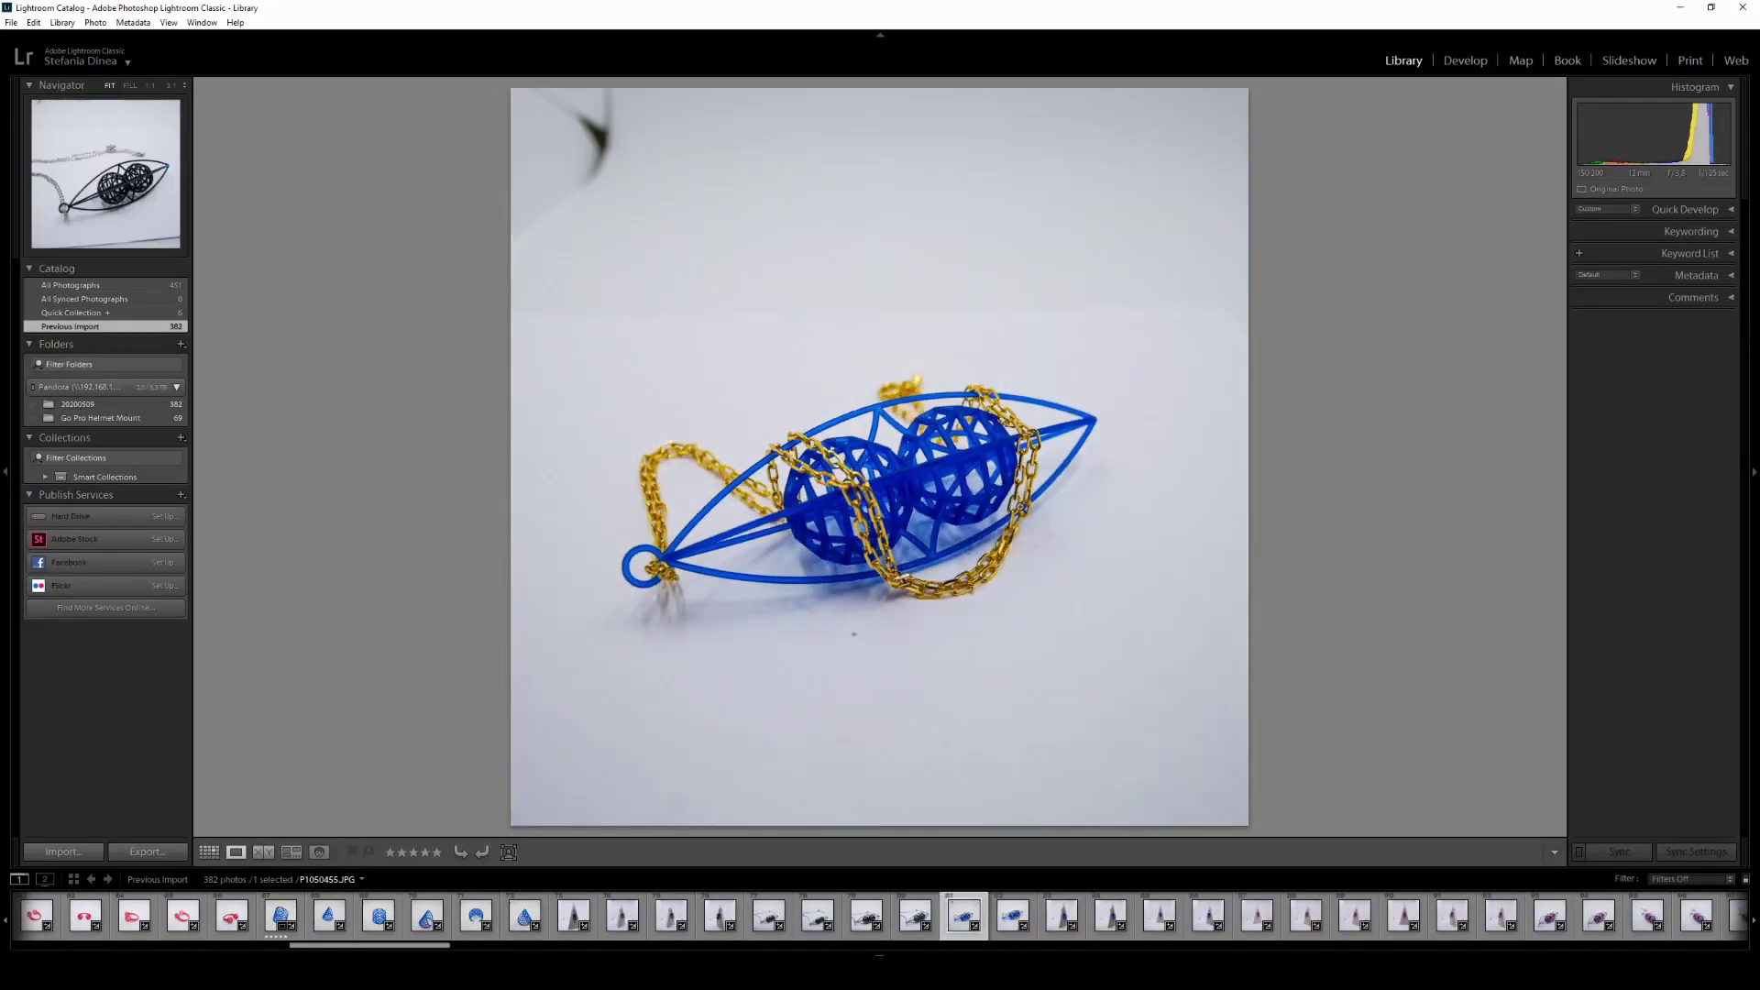
click(1464, 60)
click(1612, 216)
click(853, 630)
click(832, 608)
click(807, 605)
click(790, 602)
click(989, 554)
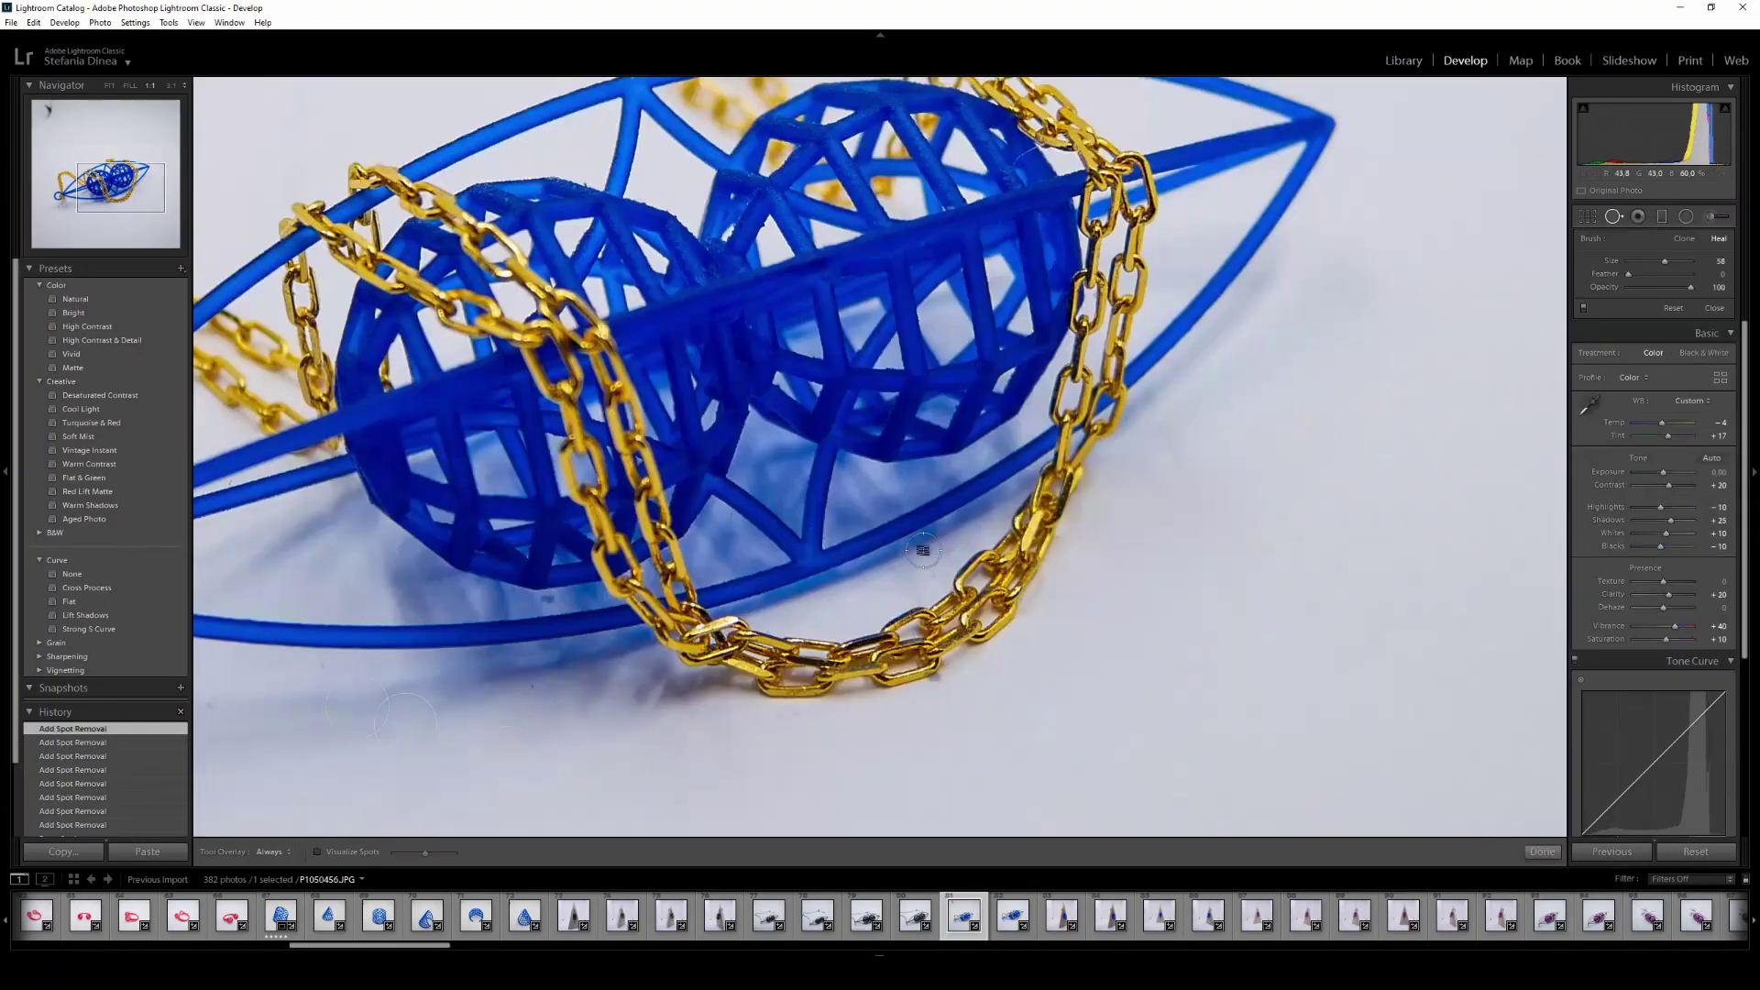
right_click(937, 684)
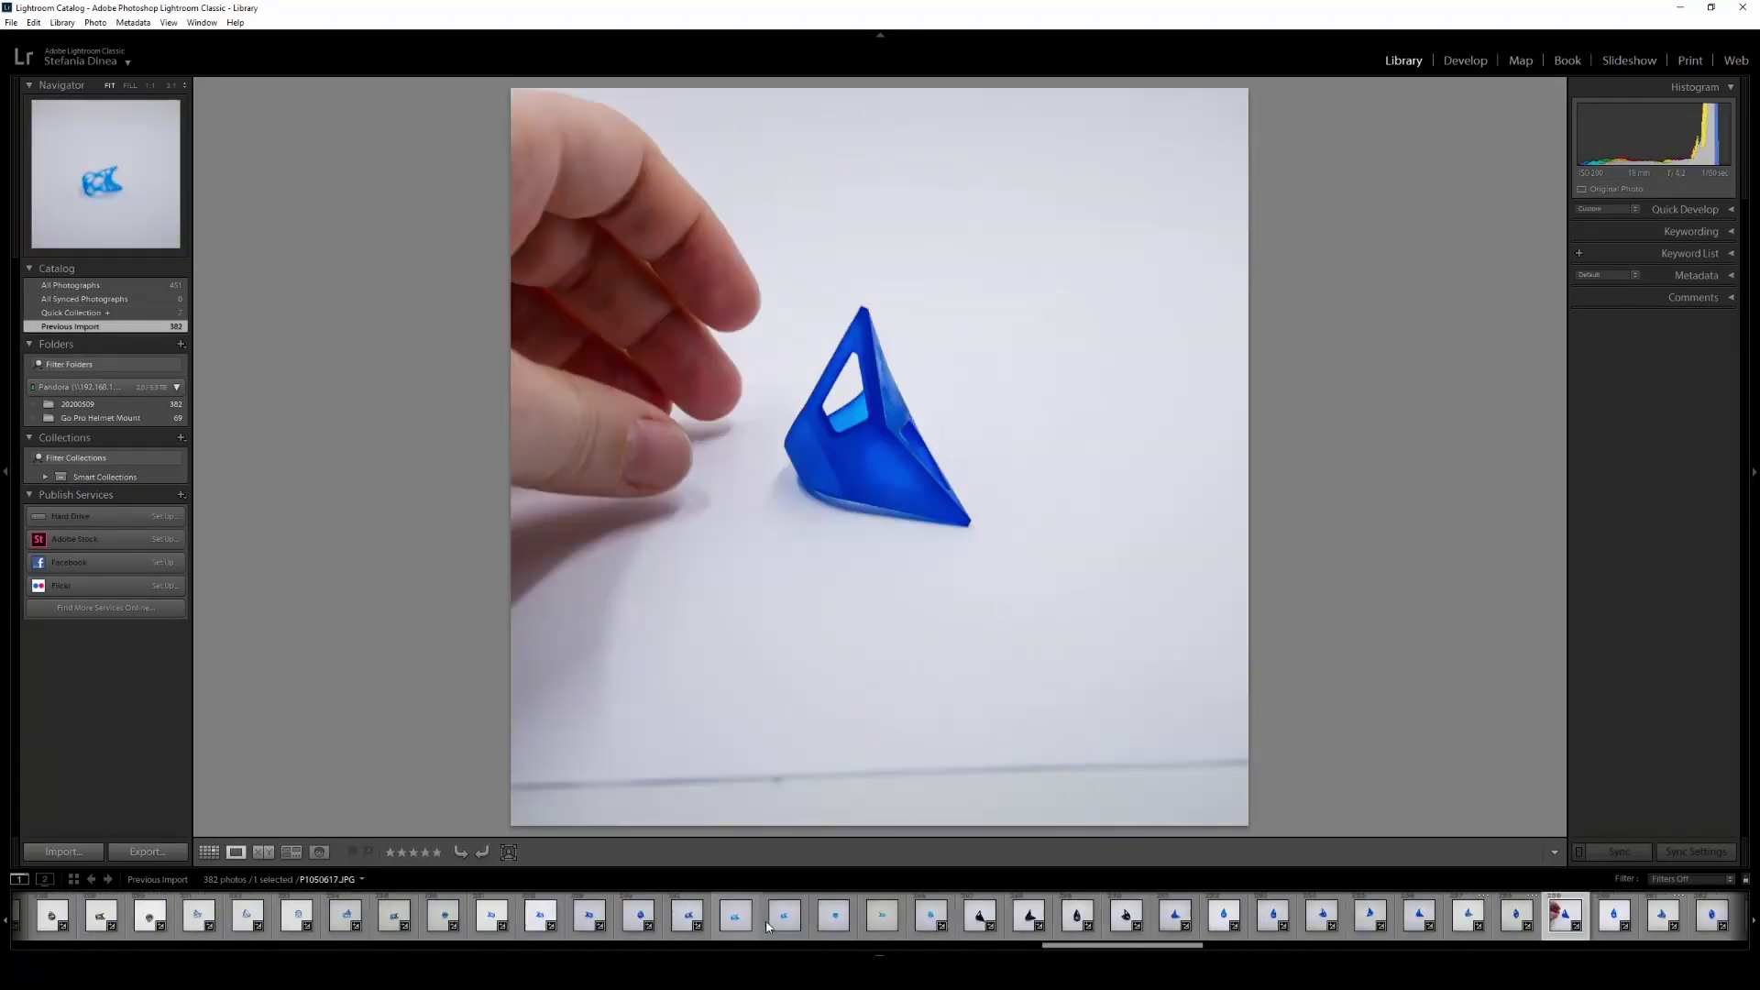
- Find the black moon pendant photo P1050547.JPG and crop it to a narrow portrait frame around the stone display cone
click(1408, 921)
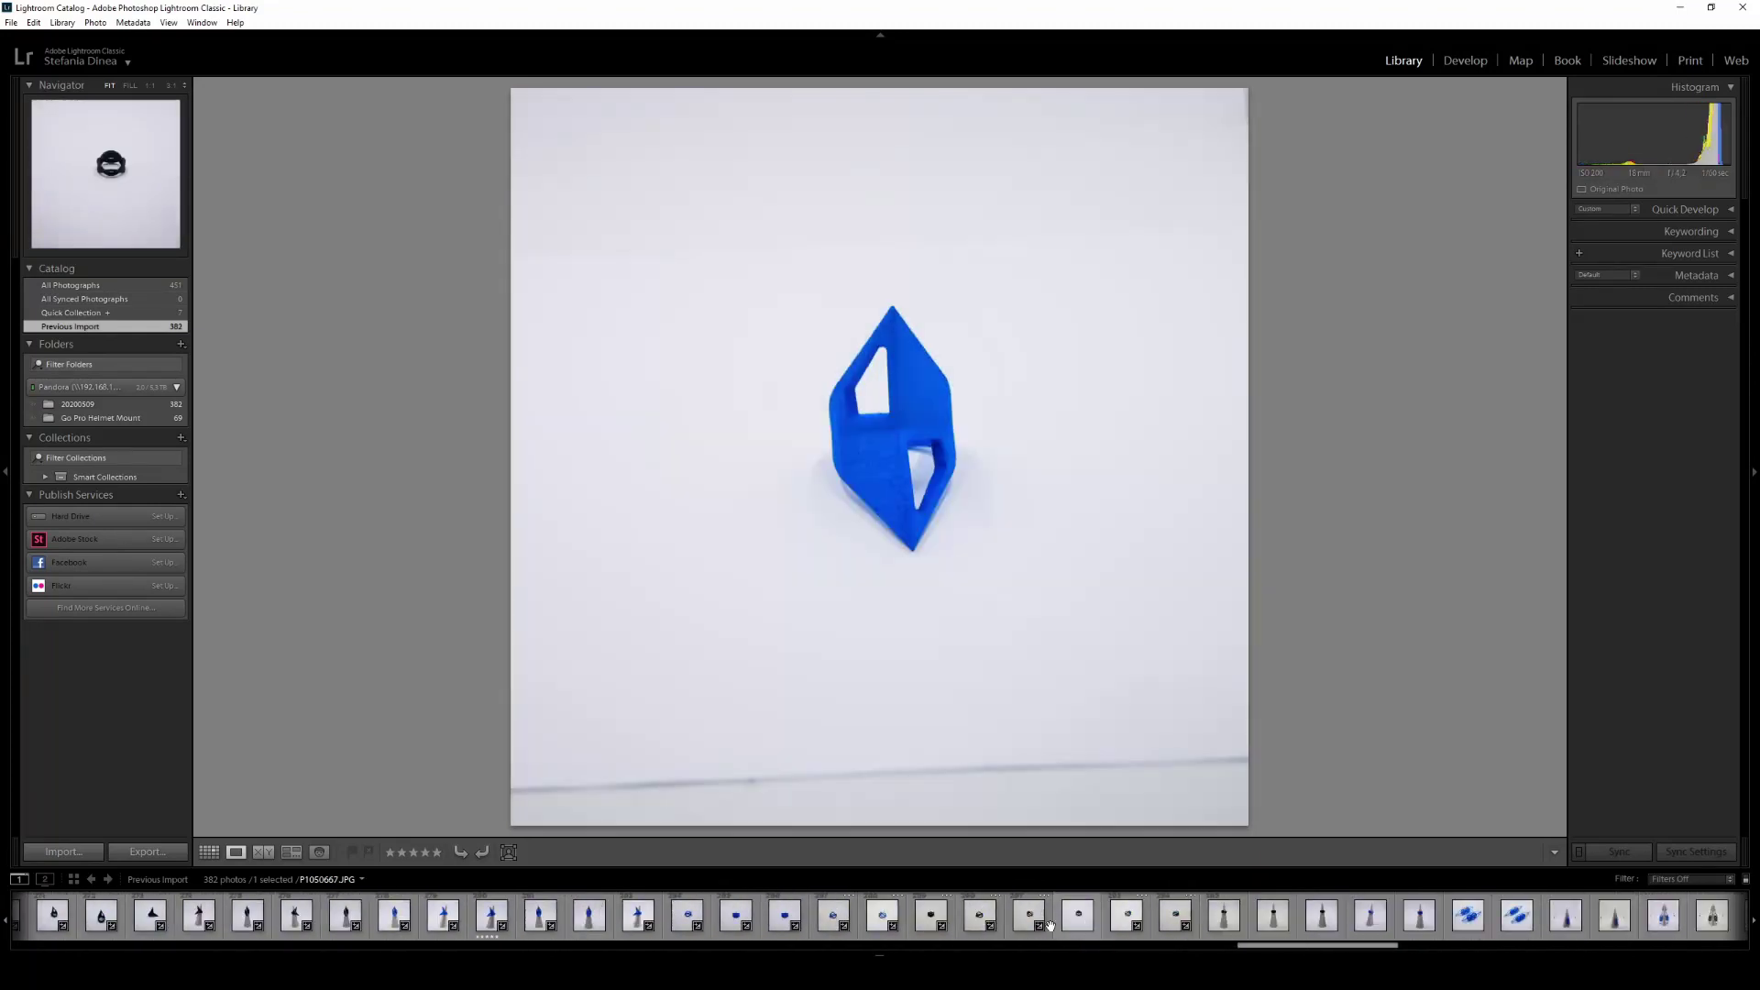
click(1034, 920)
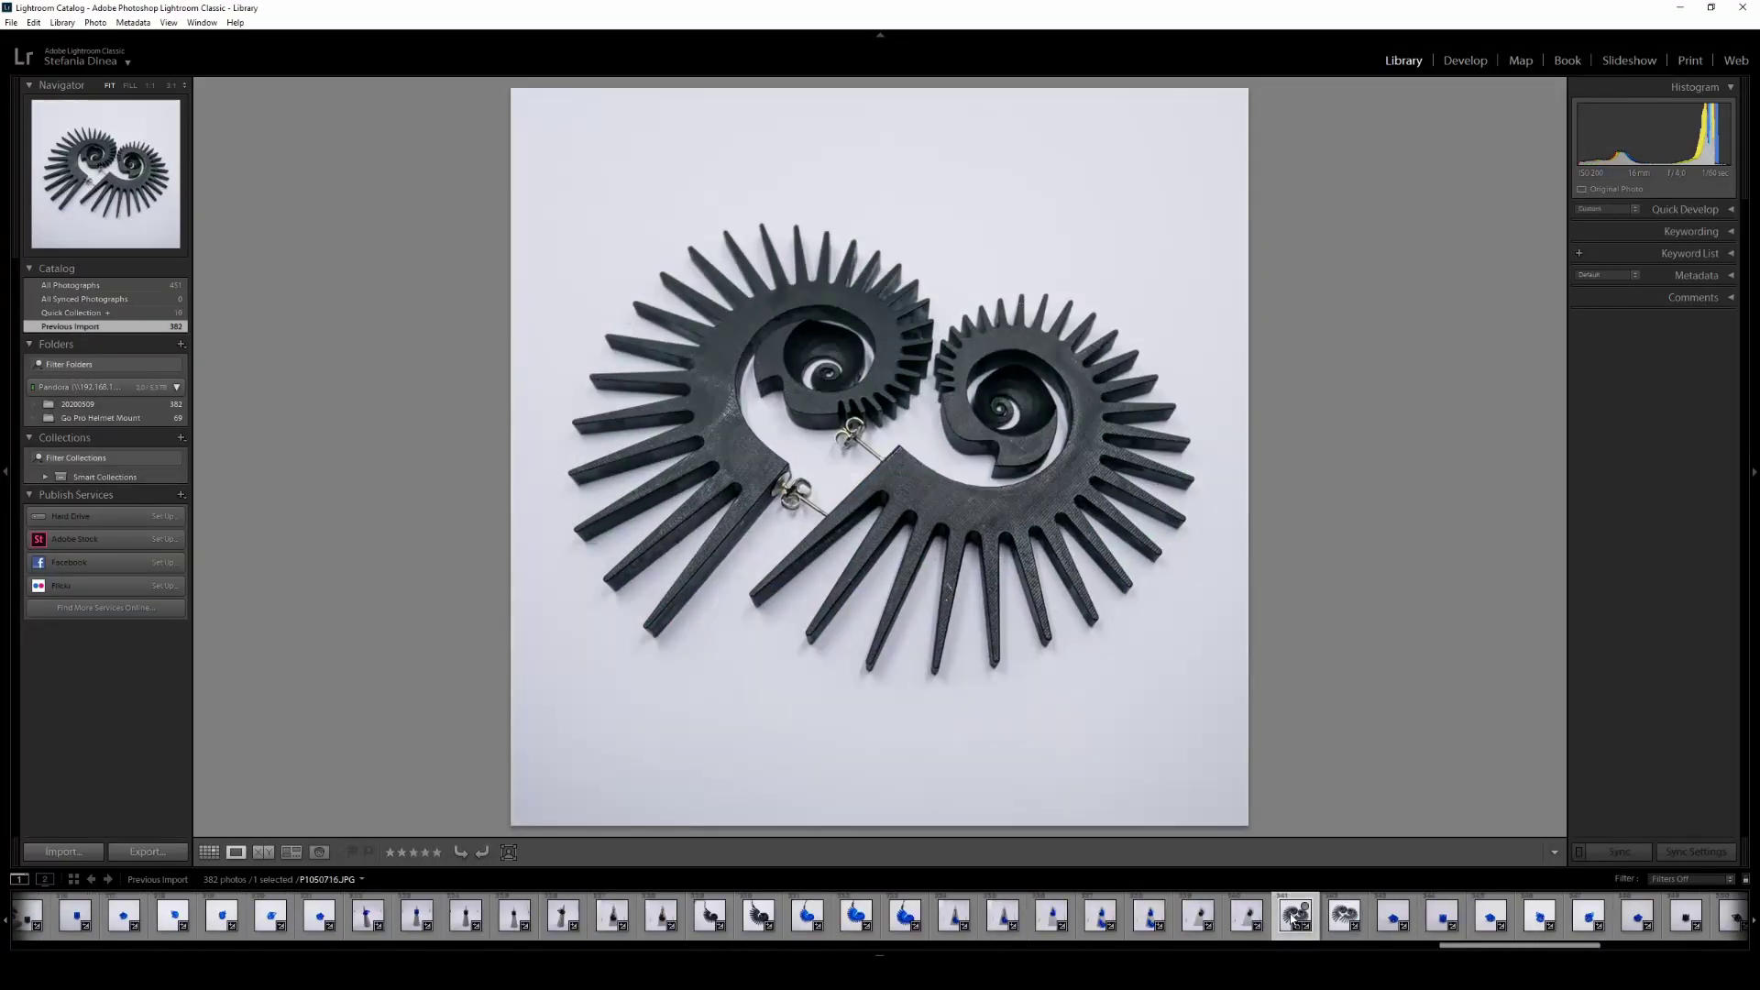
scroll(880, 916, left, 15)
click(427, 916)
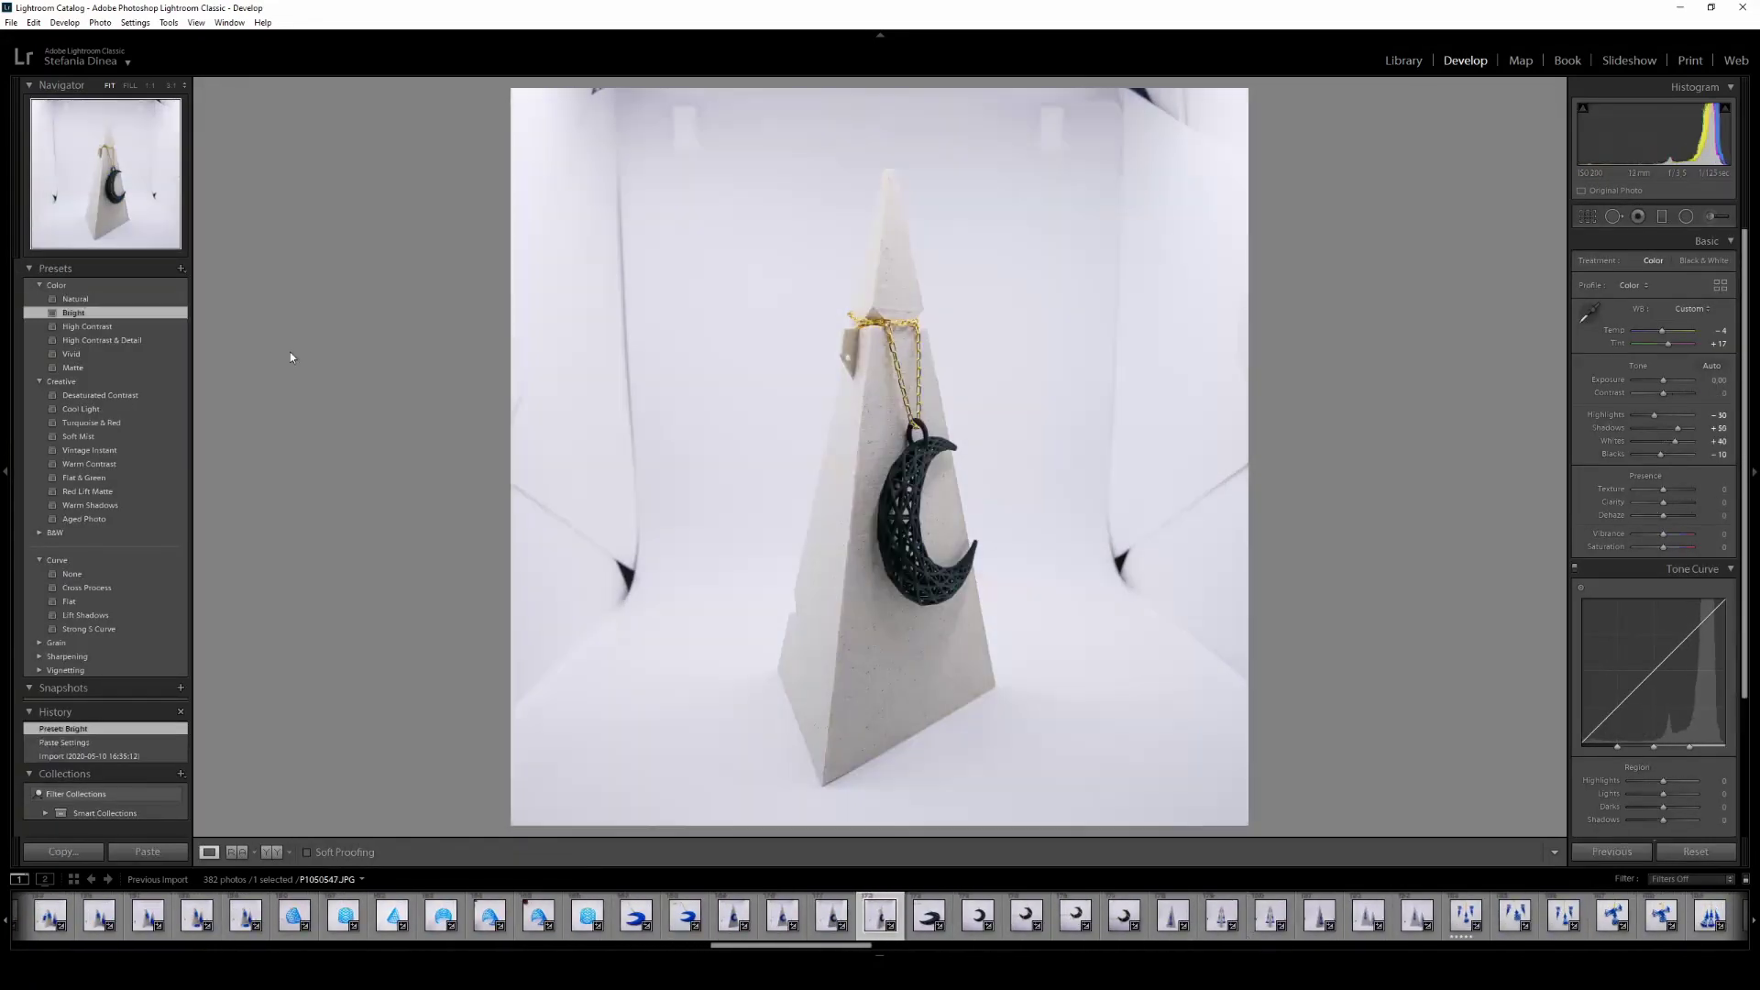
key(r)
drag(1249, 454, 1052, 455)
drag(879, 89, 879, 134)
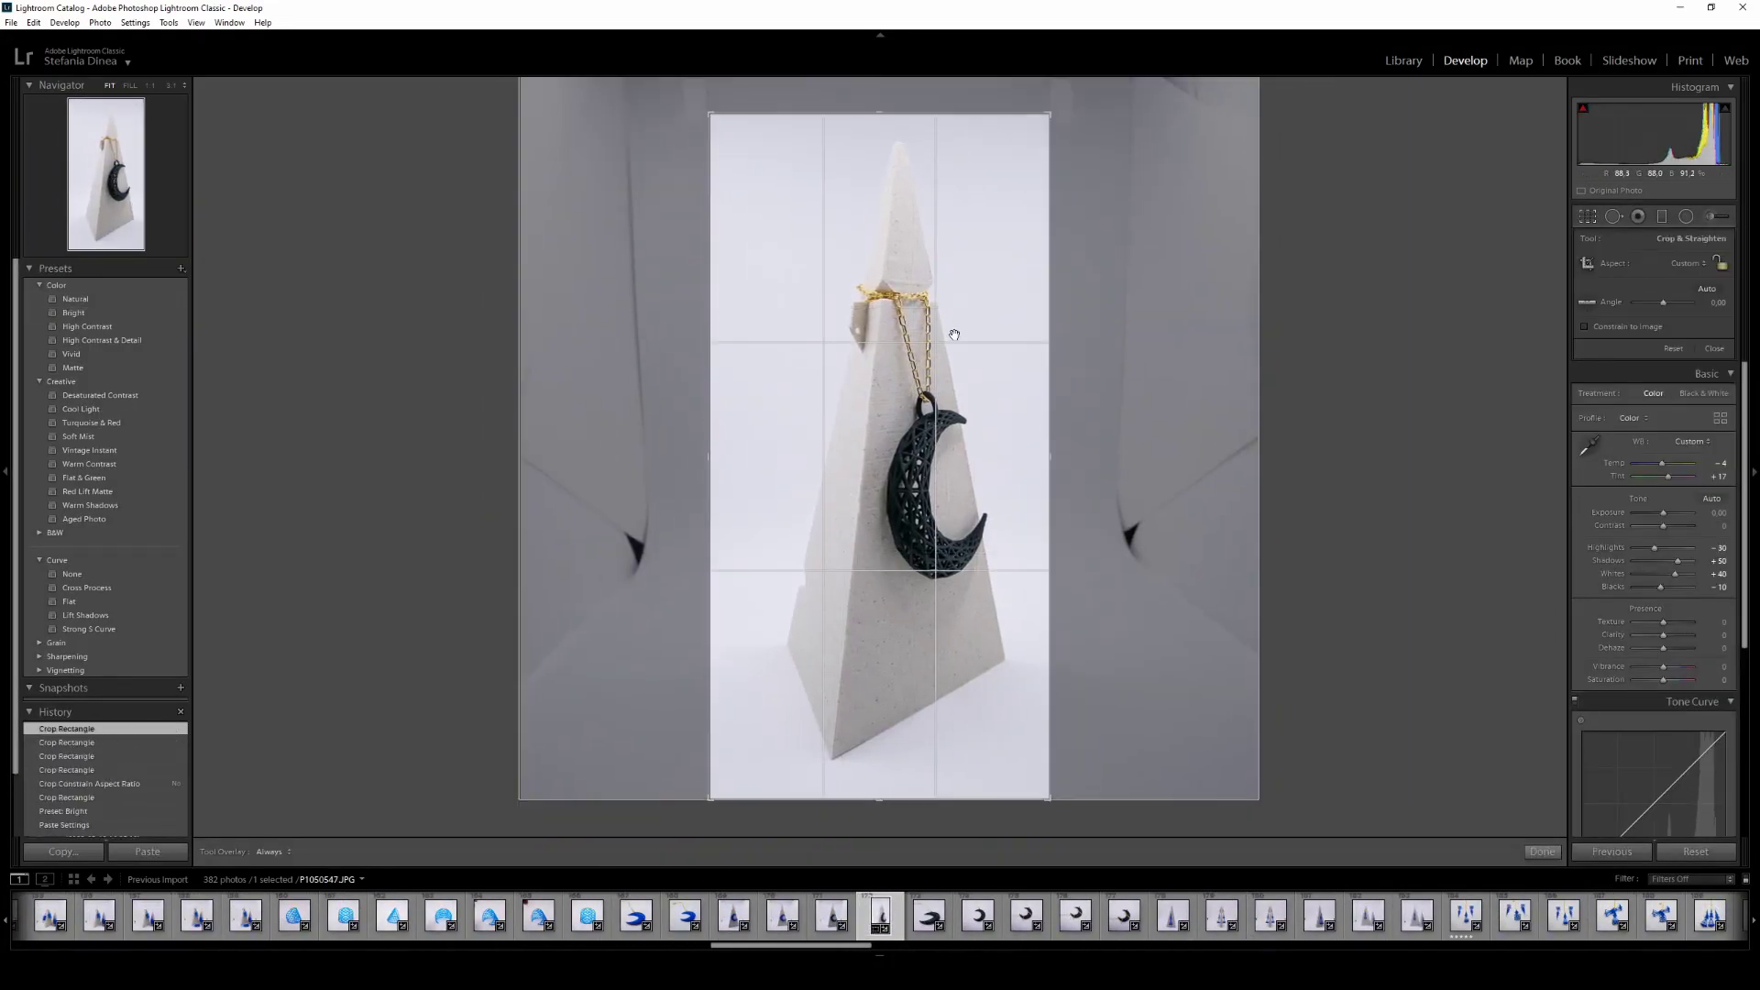
drag(708, 549, 731, 550)
drag(1039, 466, 1051, 466)
drag(879, 111, 879, 134)
drag(879, 792, 879, 767)
key(Return)
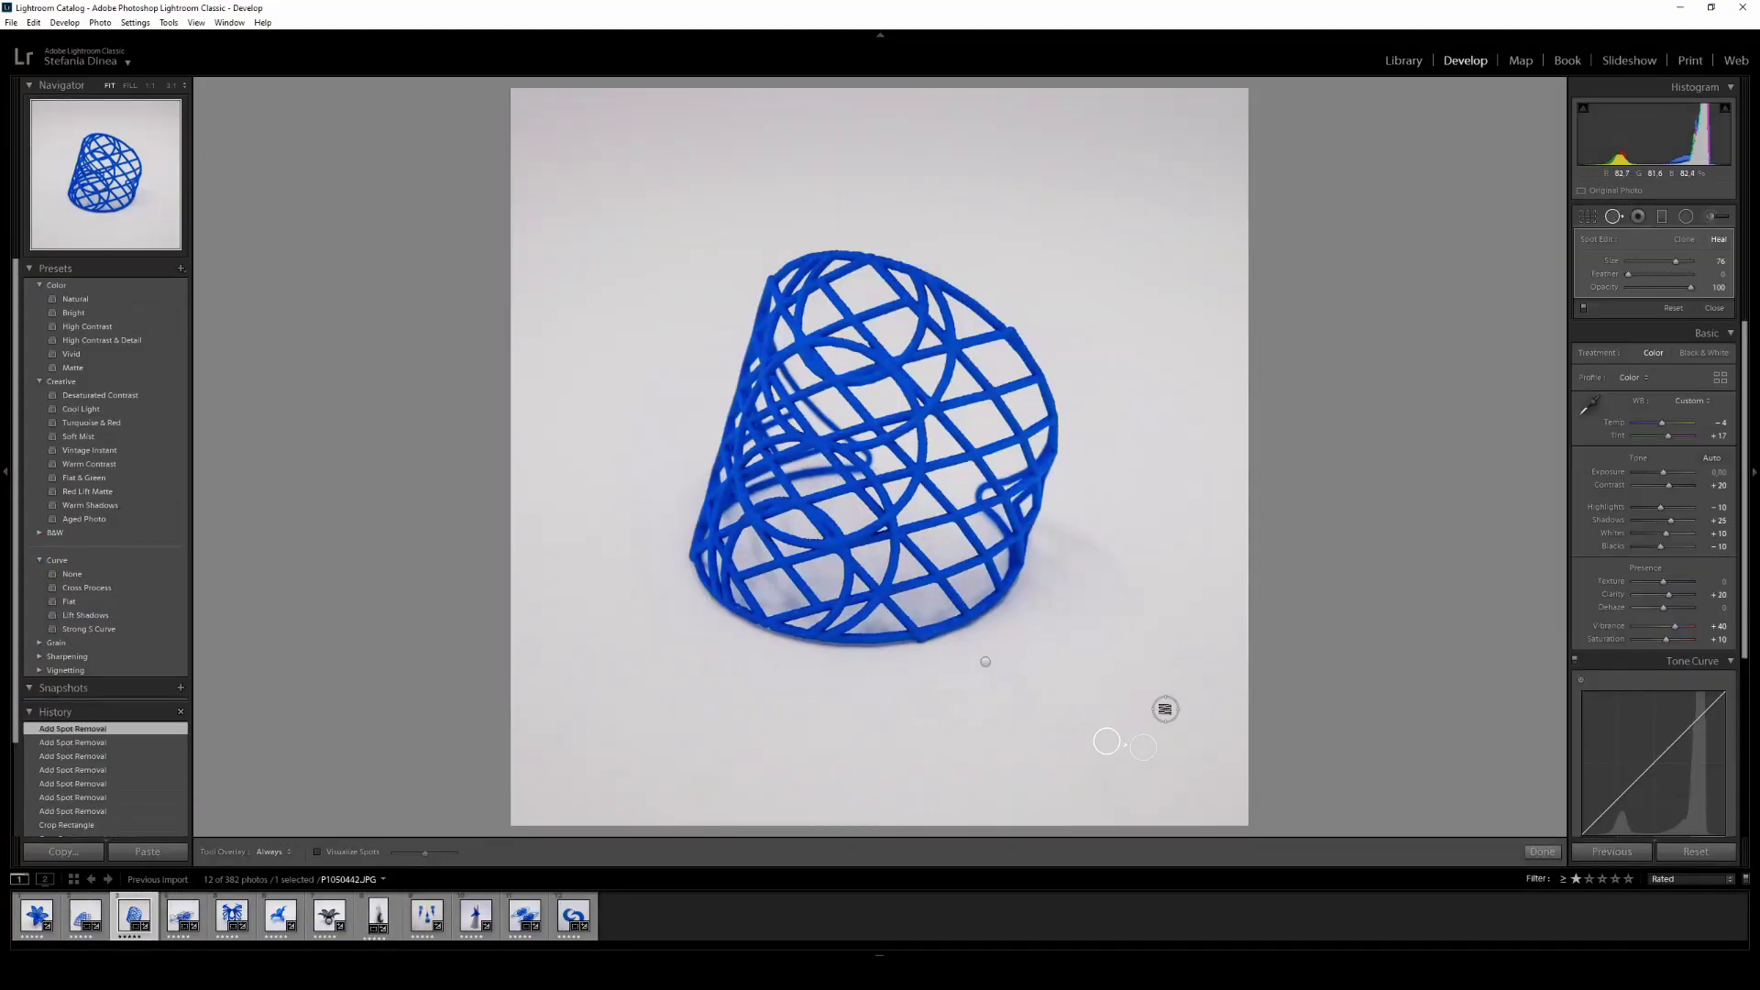
- Apply the Bright preset to the blue earrings and pendant photo P1050559.JPG and heal its background spots
key(Right)
key(Right)
key(Right)
key(Right)
key(Right)
key(Right)
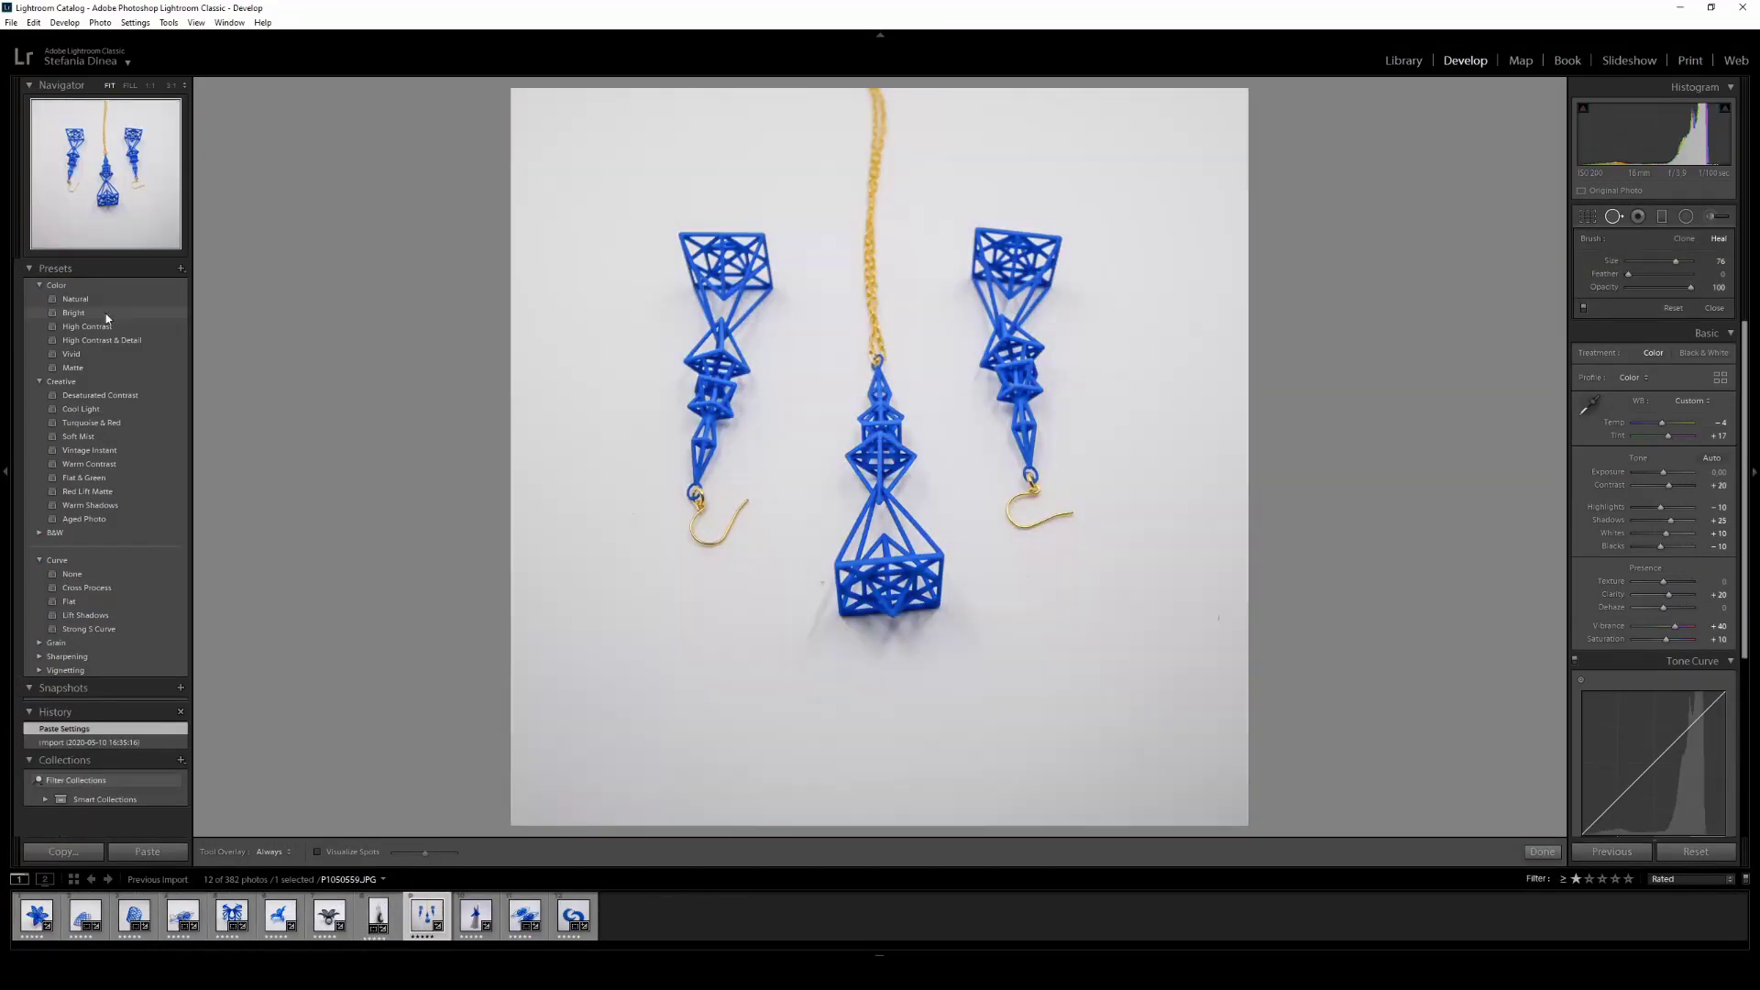
click(74, 313)
click(753, 612)
click(753, 676)
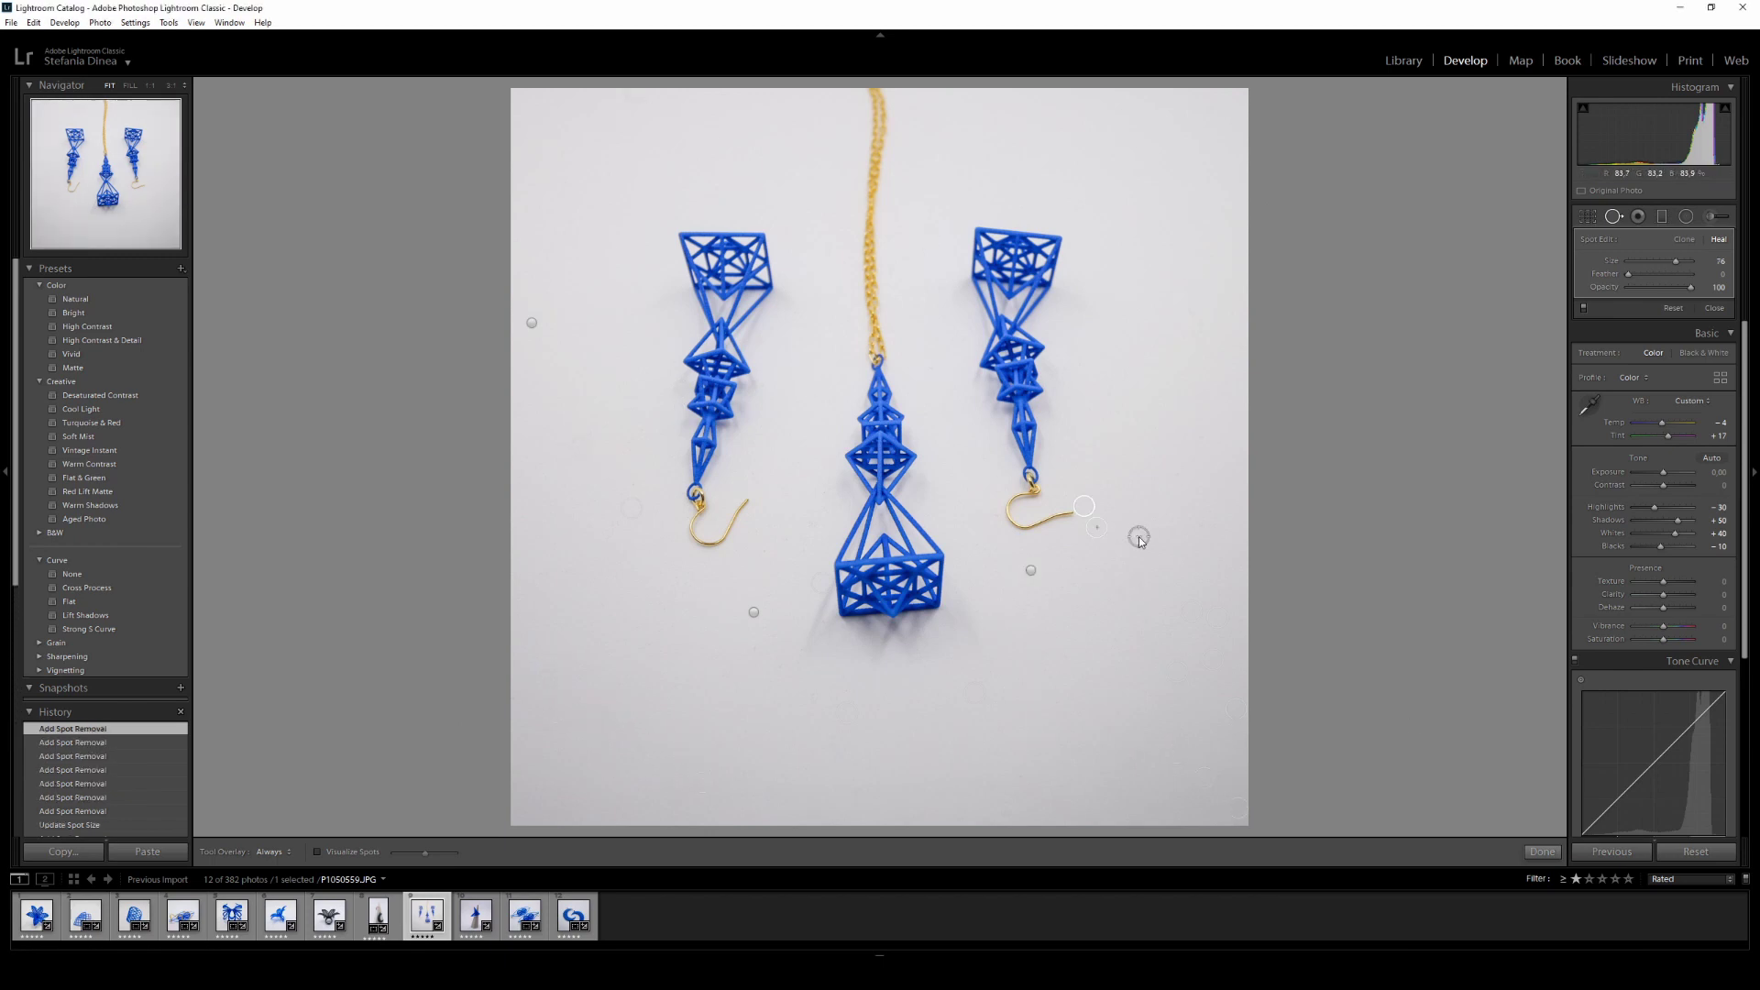
- Remove the background spots from the remaining rated photos, including P1050655.JPG, P1050740.JPG and the blue flower photo P1050373.JPG
key(Right)
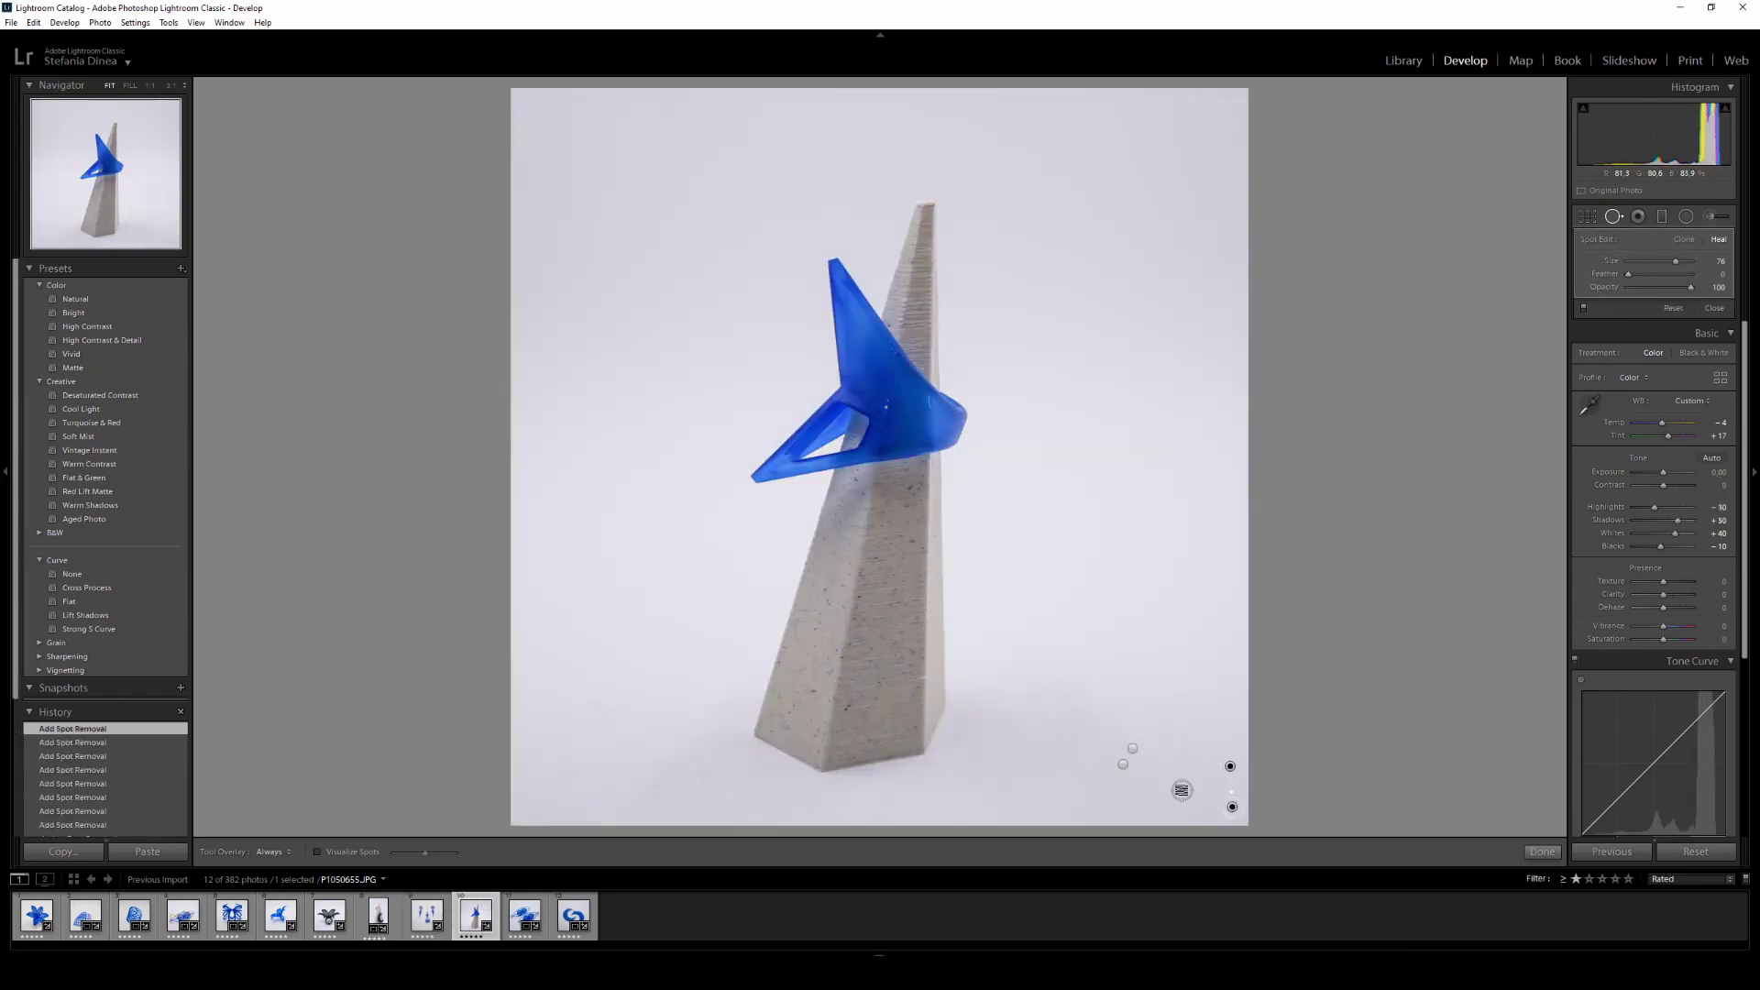
key(Right)
key(Right)
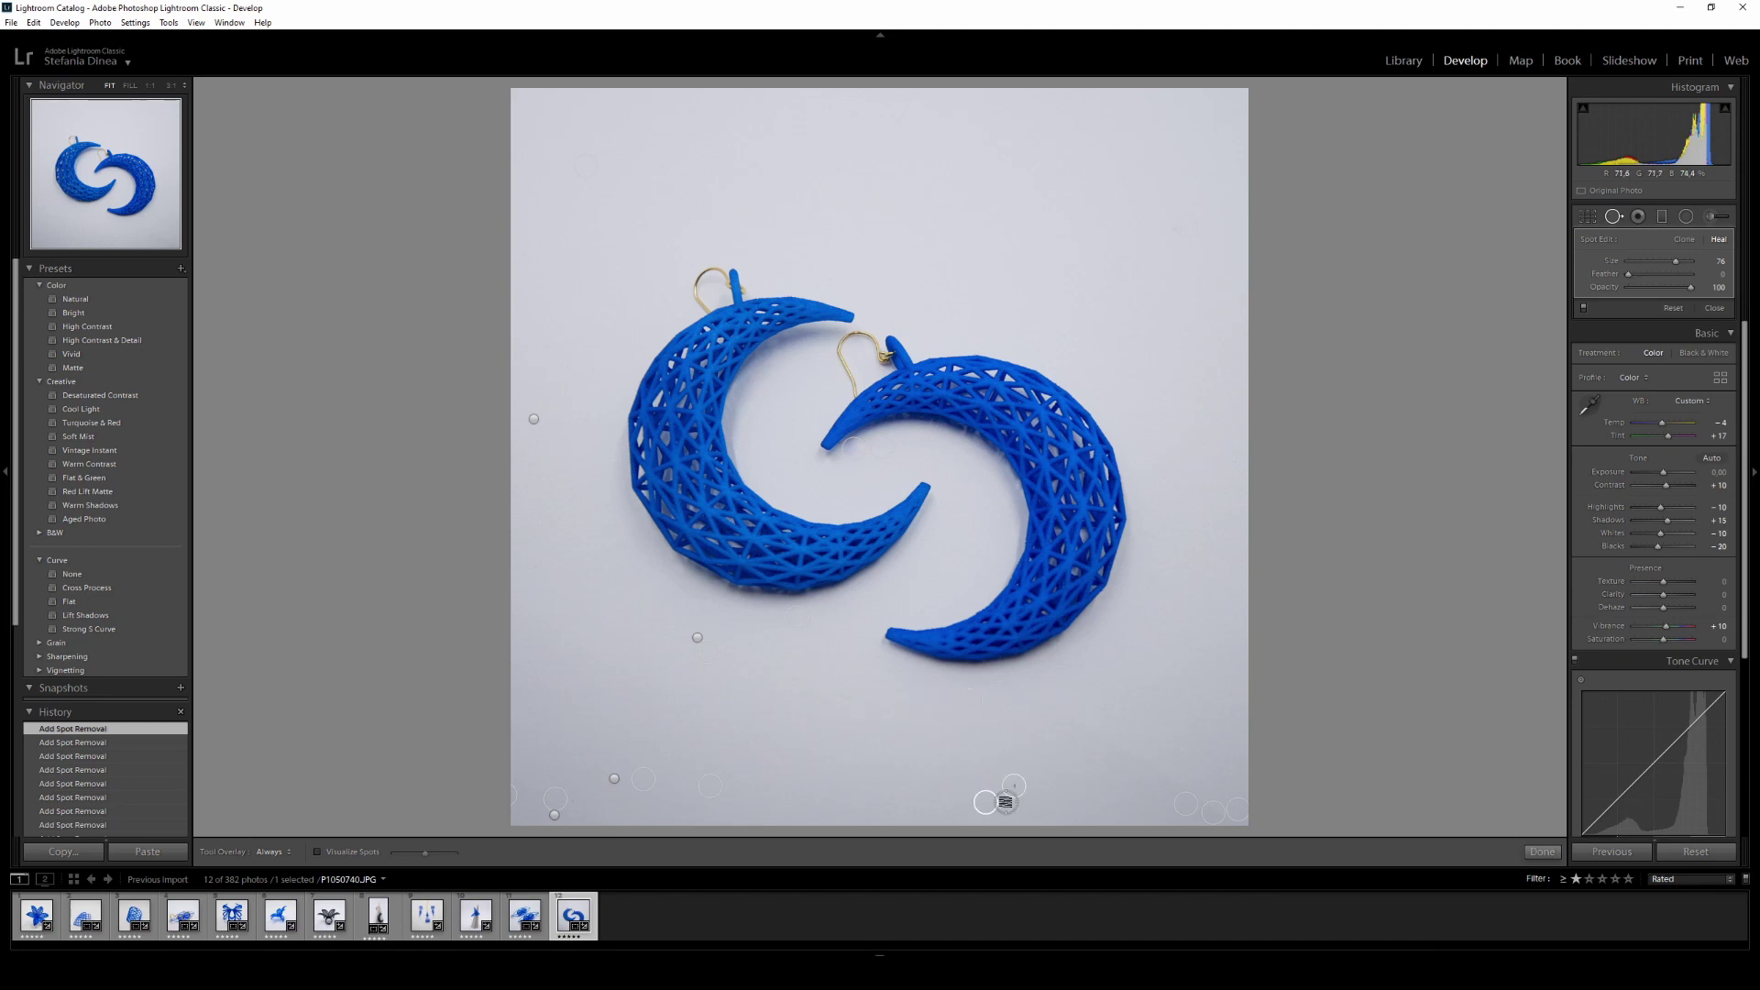
key(Right)
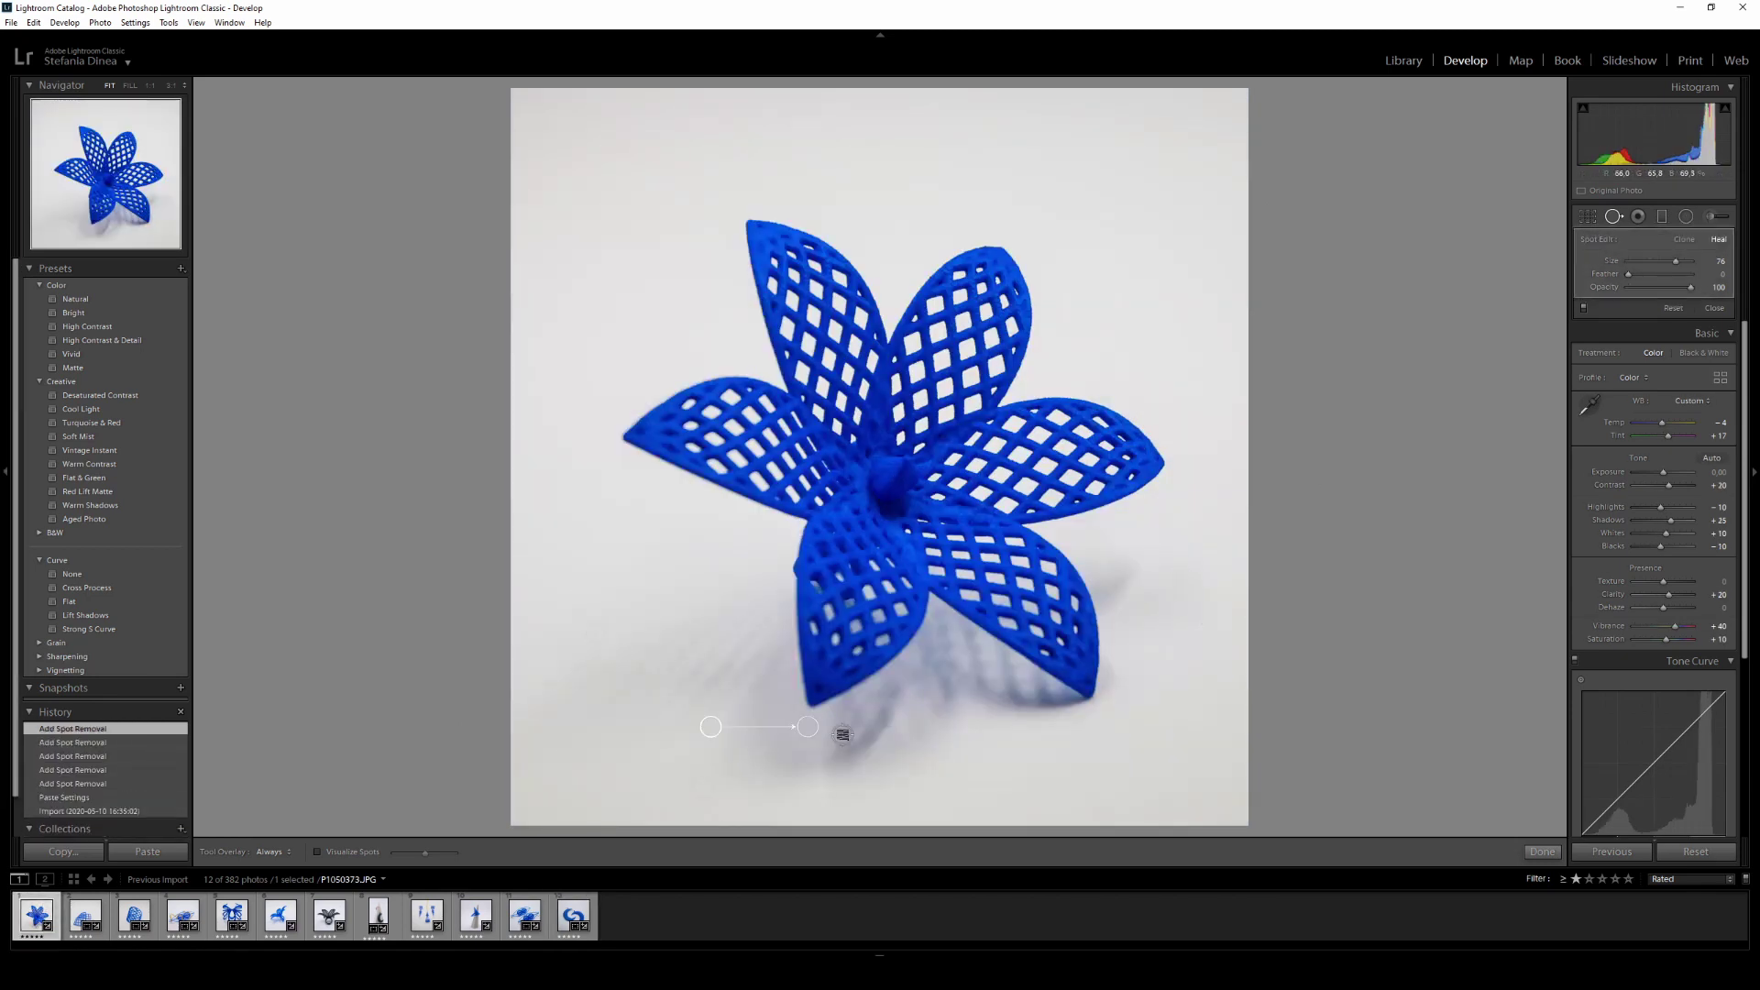
- Select all the rated photos in the filmstrip and open the export settings for them
shift+click(574, 915)
click(11, 22)
click(50, 198)
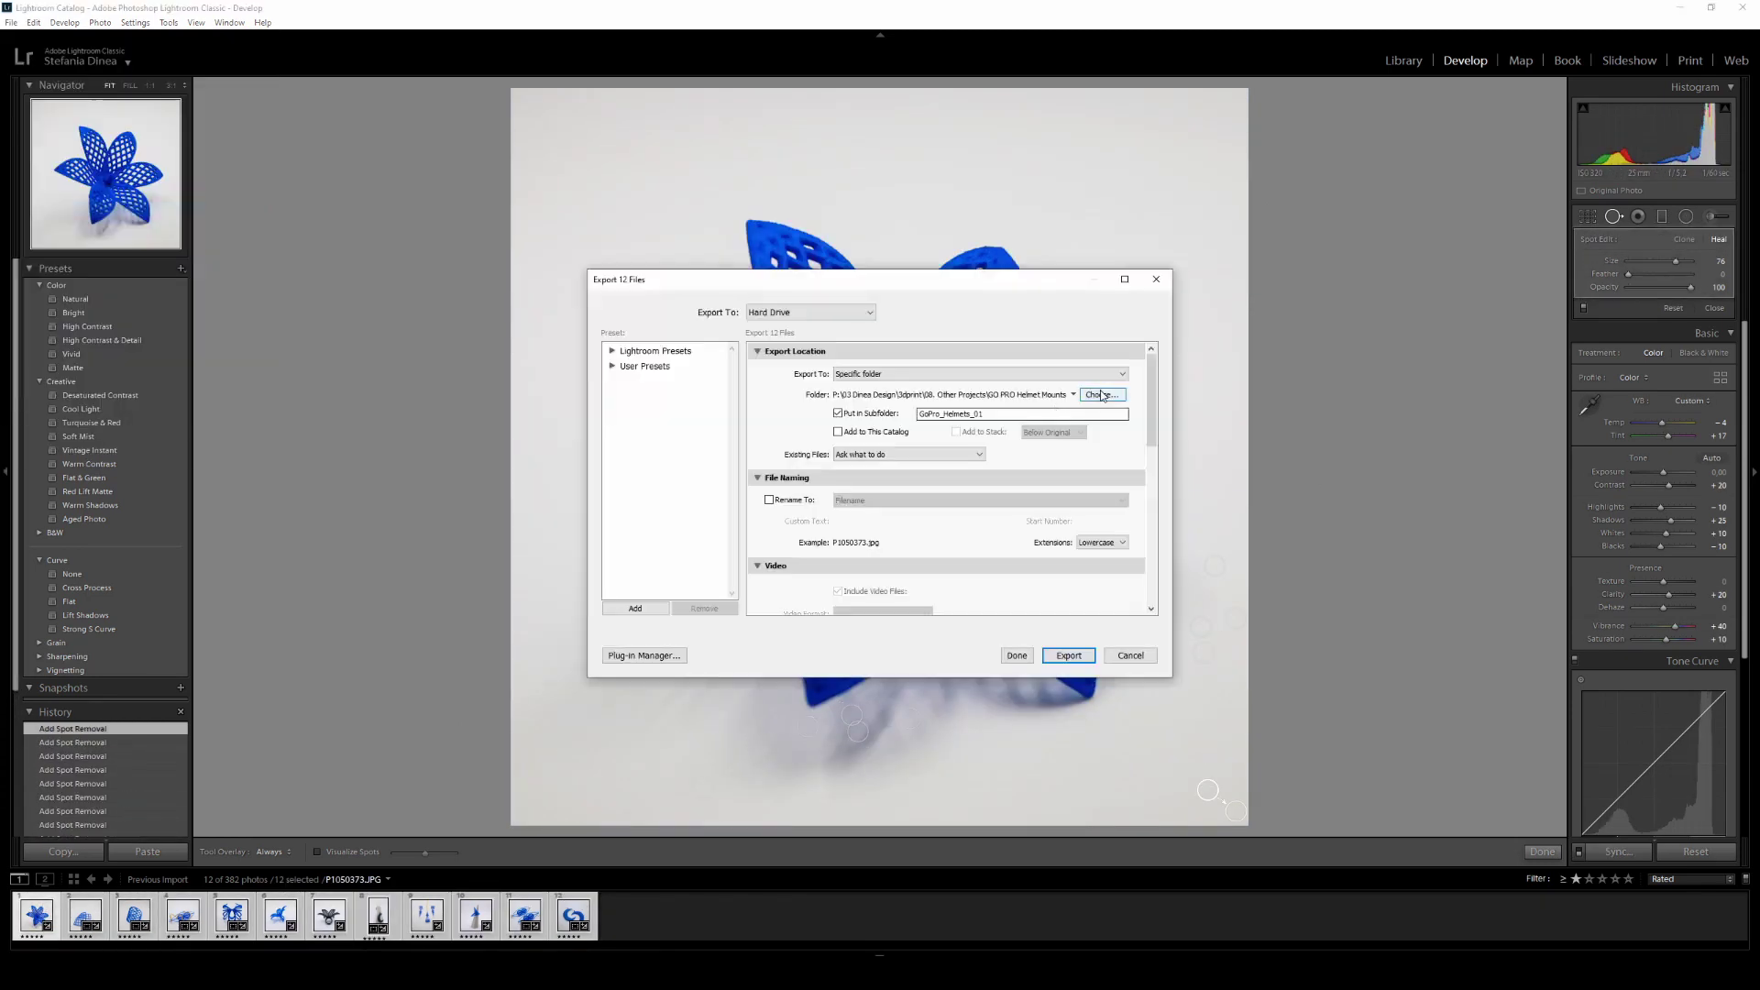
- Create an Instalayouts folder inside Photography as the export location and export the selected photos
click(1098, 395)
double_click(1196, 410)
scroll(1200, 550, down, 5)
right_click(1035, 642)
click(1307, 796)
text(13. Jewellery)
key(Return)
key(Return)
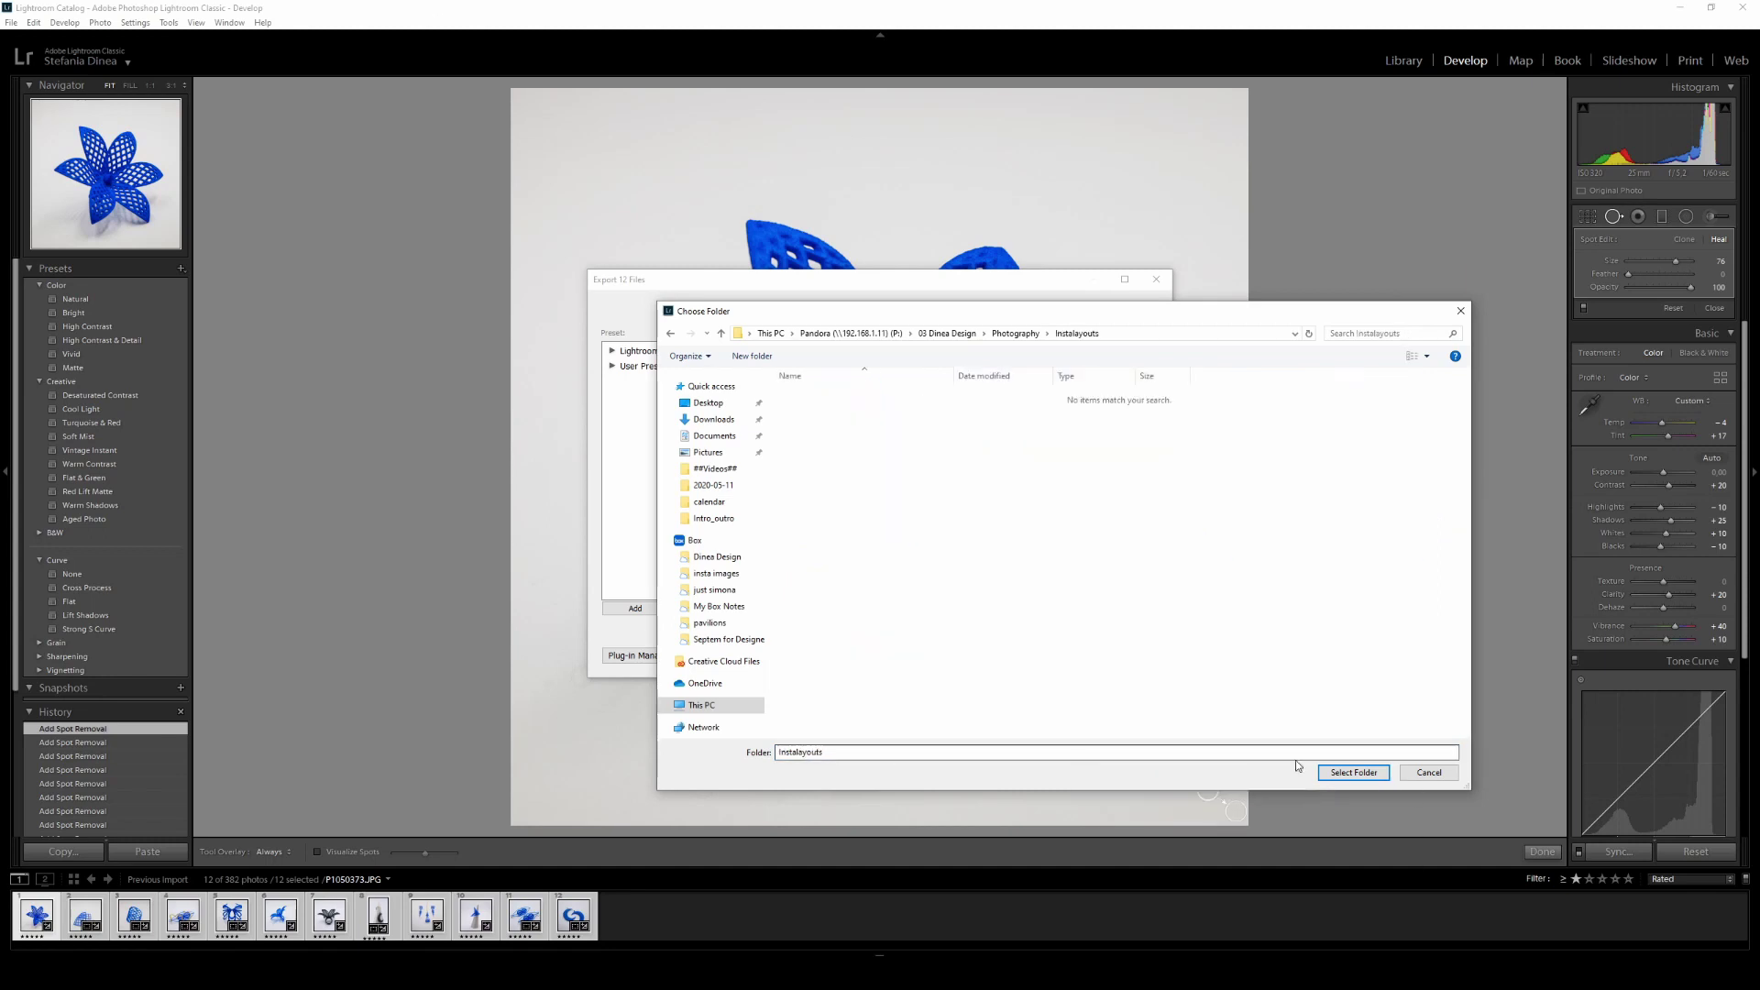
click(1335, 770)
scroll(1066, 501, down, 6)
click(1048, 654)
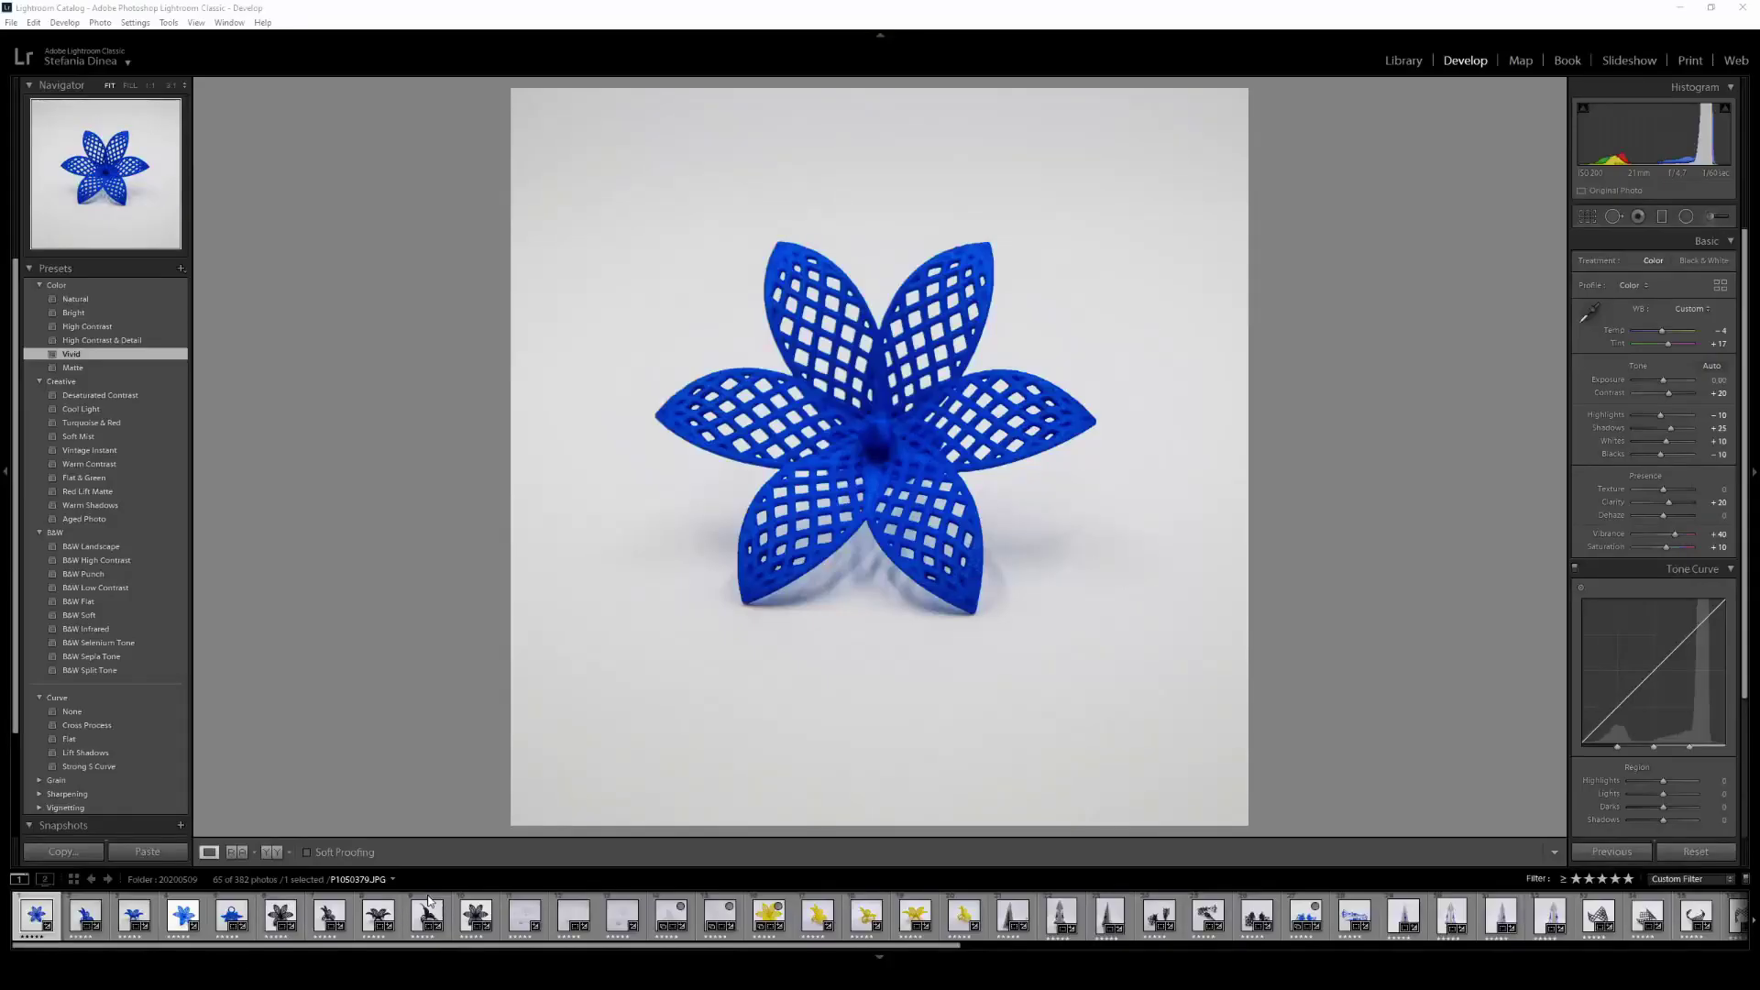
- Look through the five-star photos of the blue, black, white and yellow flower rings one by one
click(92, 924)
key(Right)
key(Right)
key(Right)
key(Right)
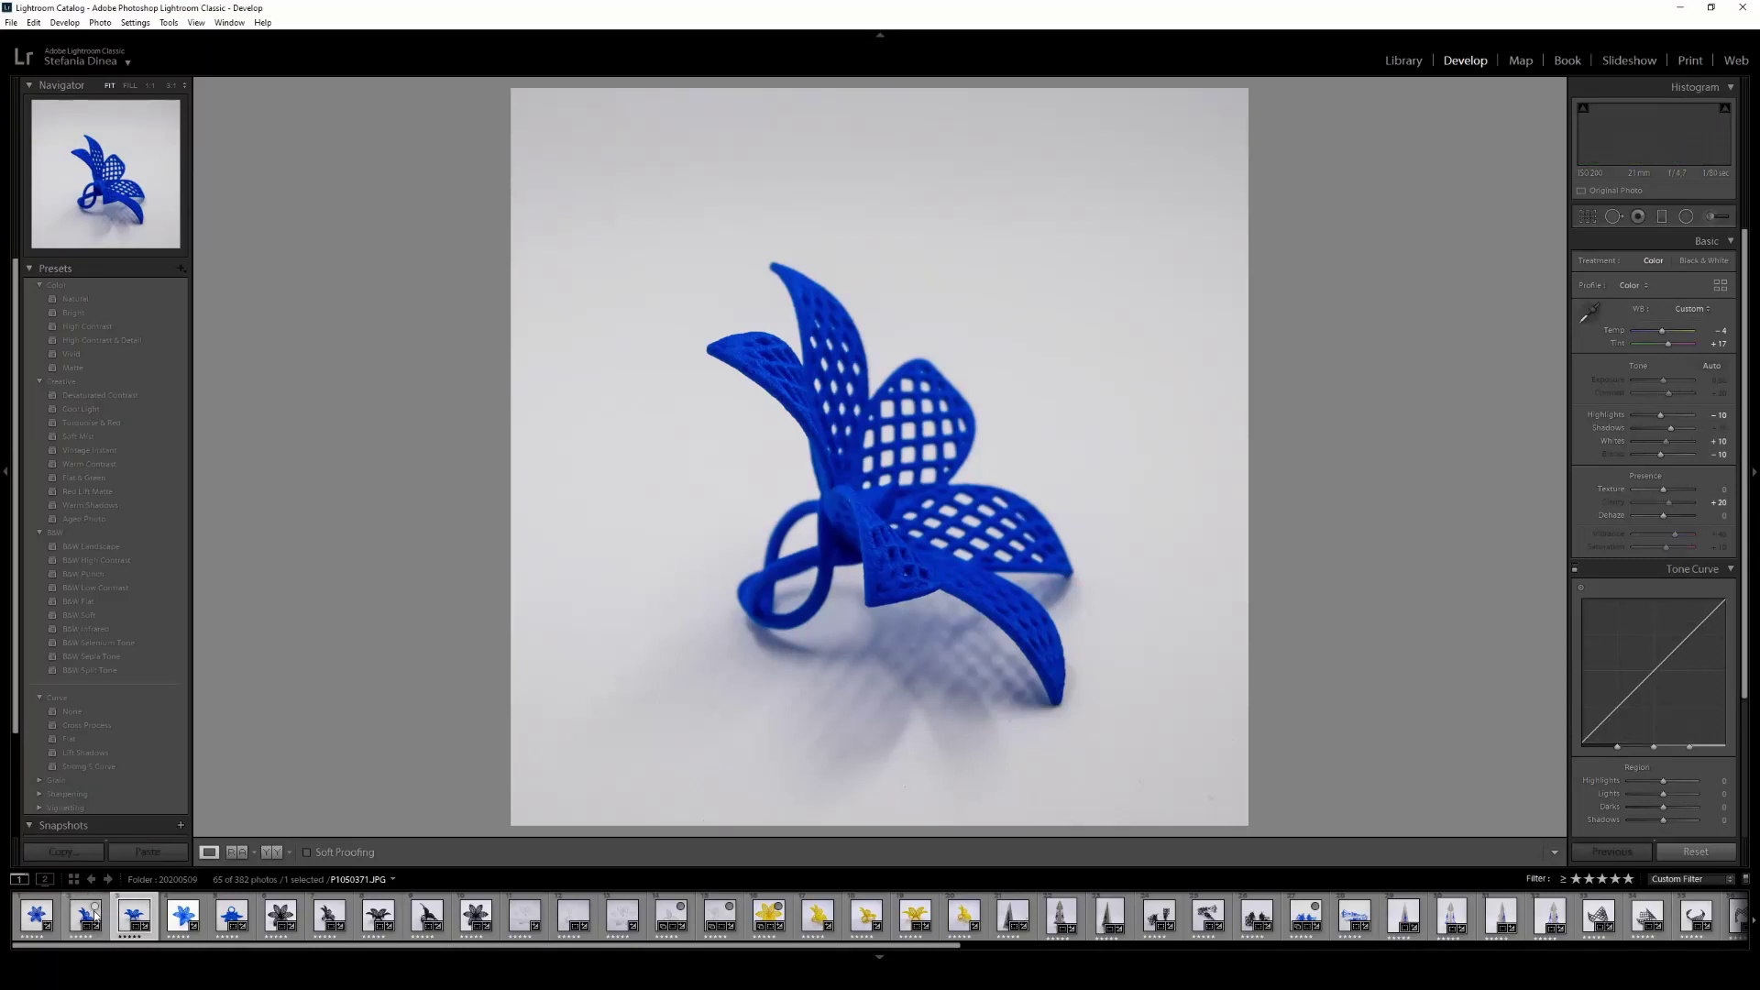
key(Right)
key(Right)
key(Right)
key(Right)
key(Right)
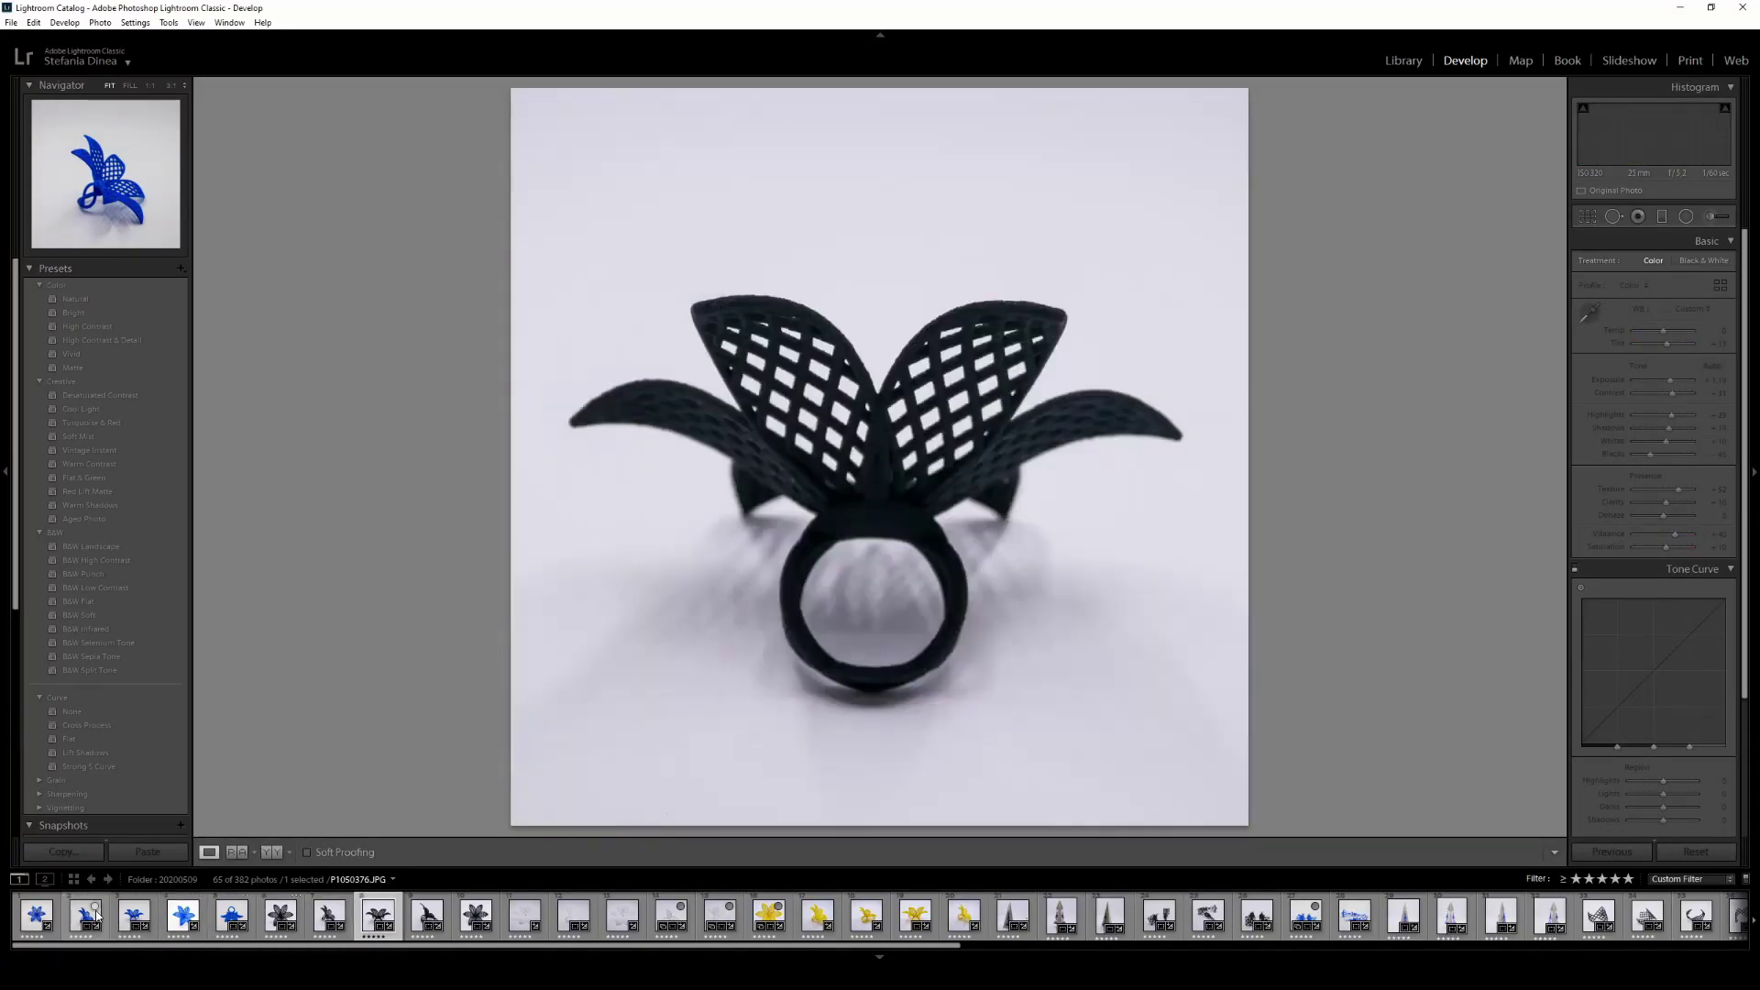
key(Right)
key(Right)
key(Right)
key(Right)
key(Right)
key(Right)
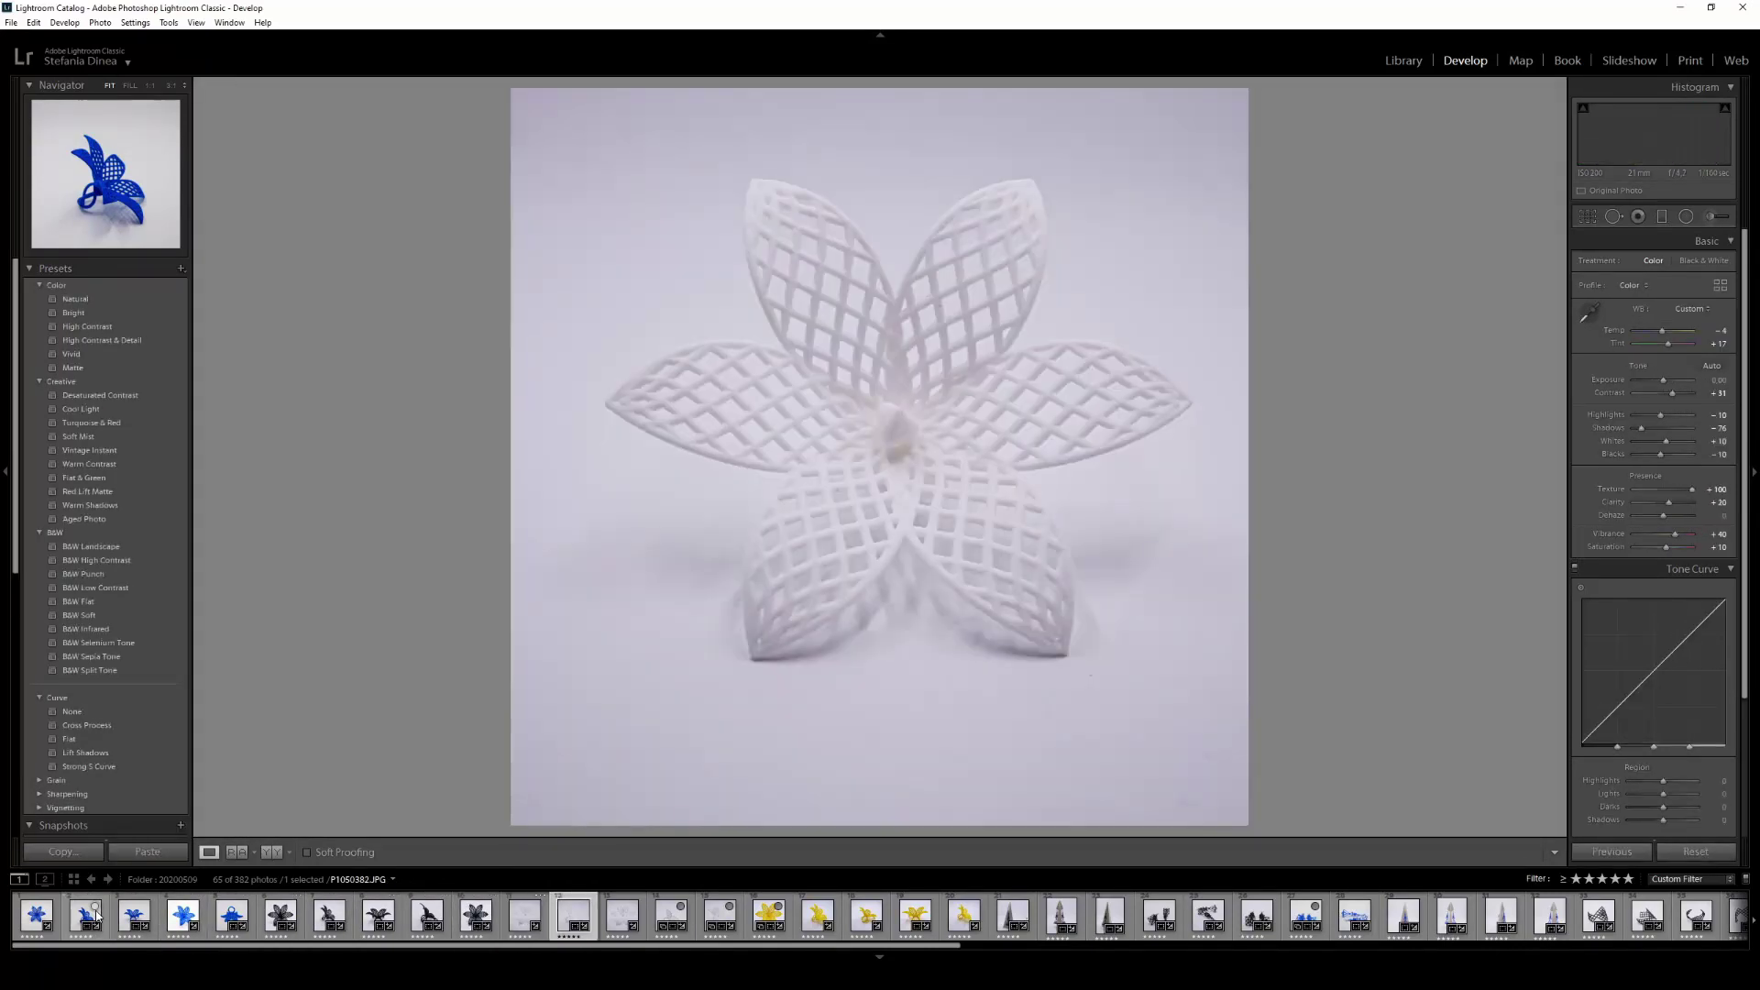
key(Right)
key(Right)
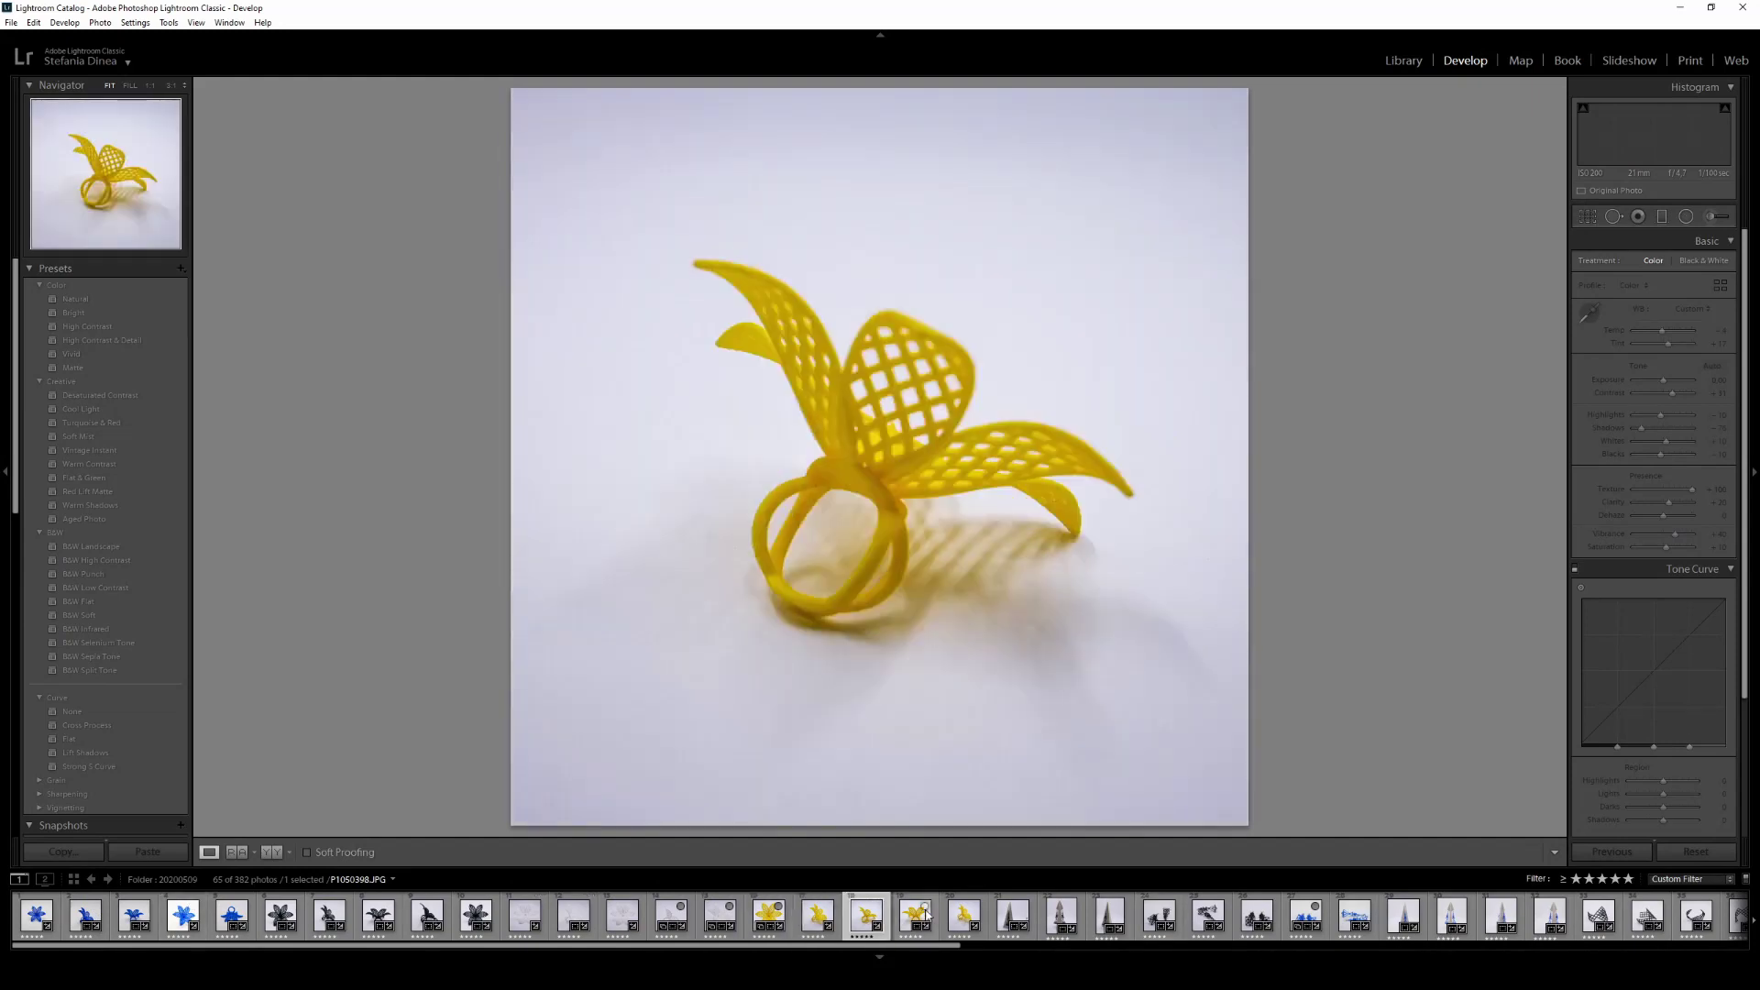
- Select all the five-star photos in the filmstrip and open the export settings for them
key(ctrl+a)
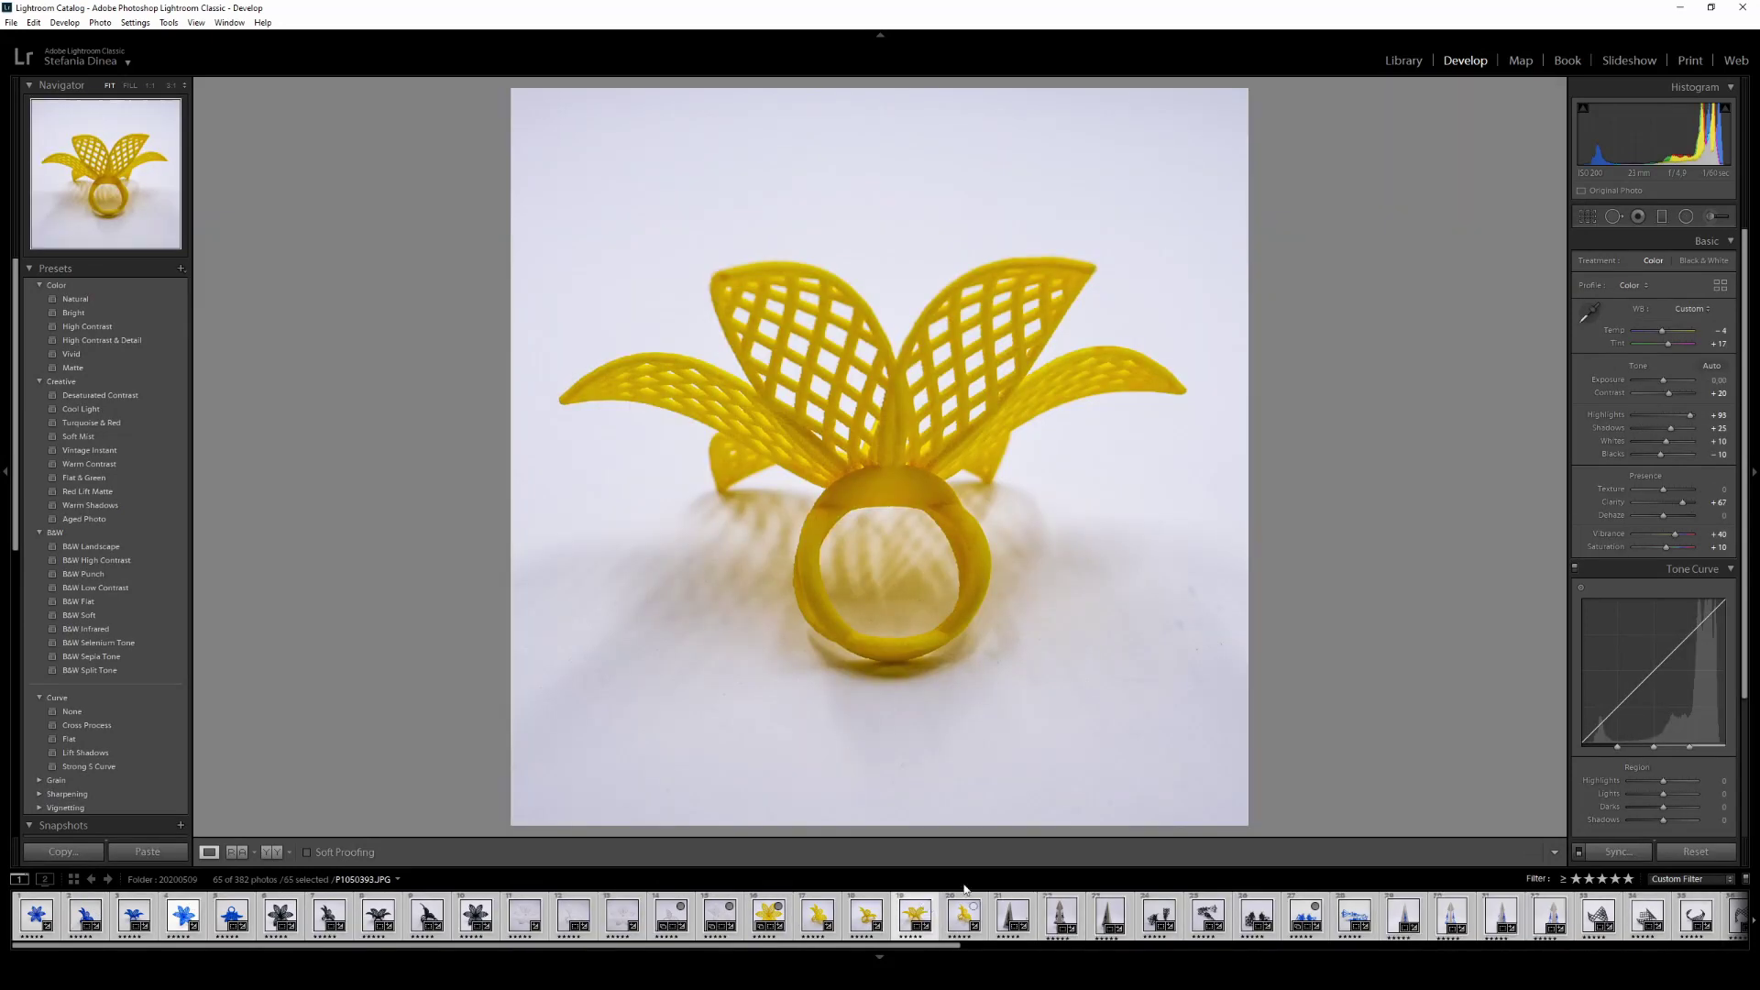
click(11, 23)
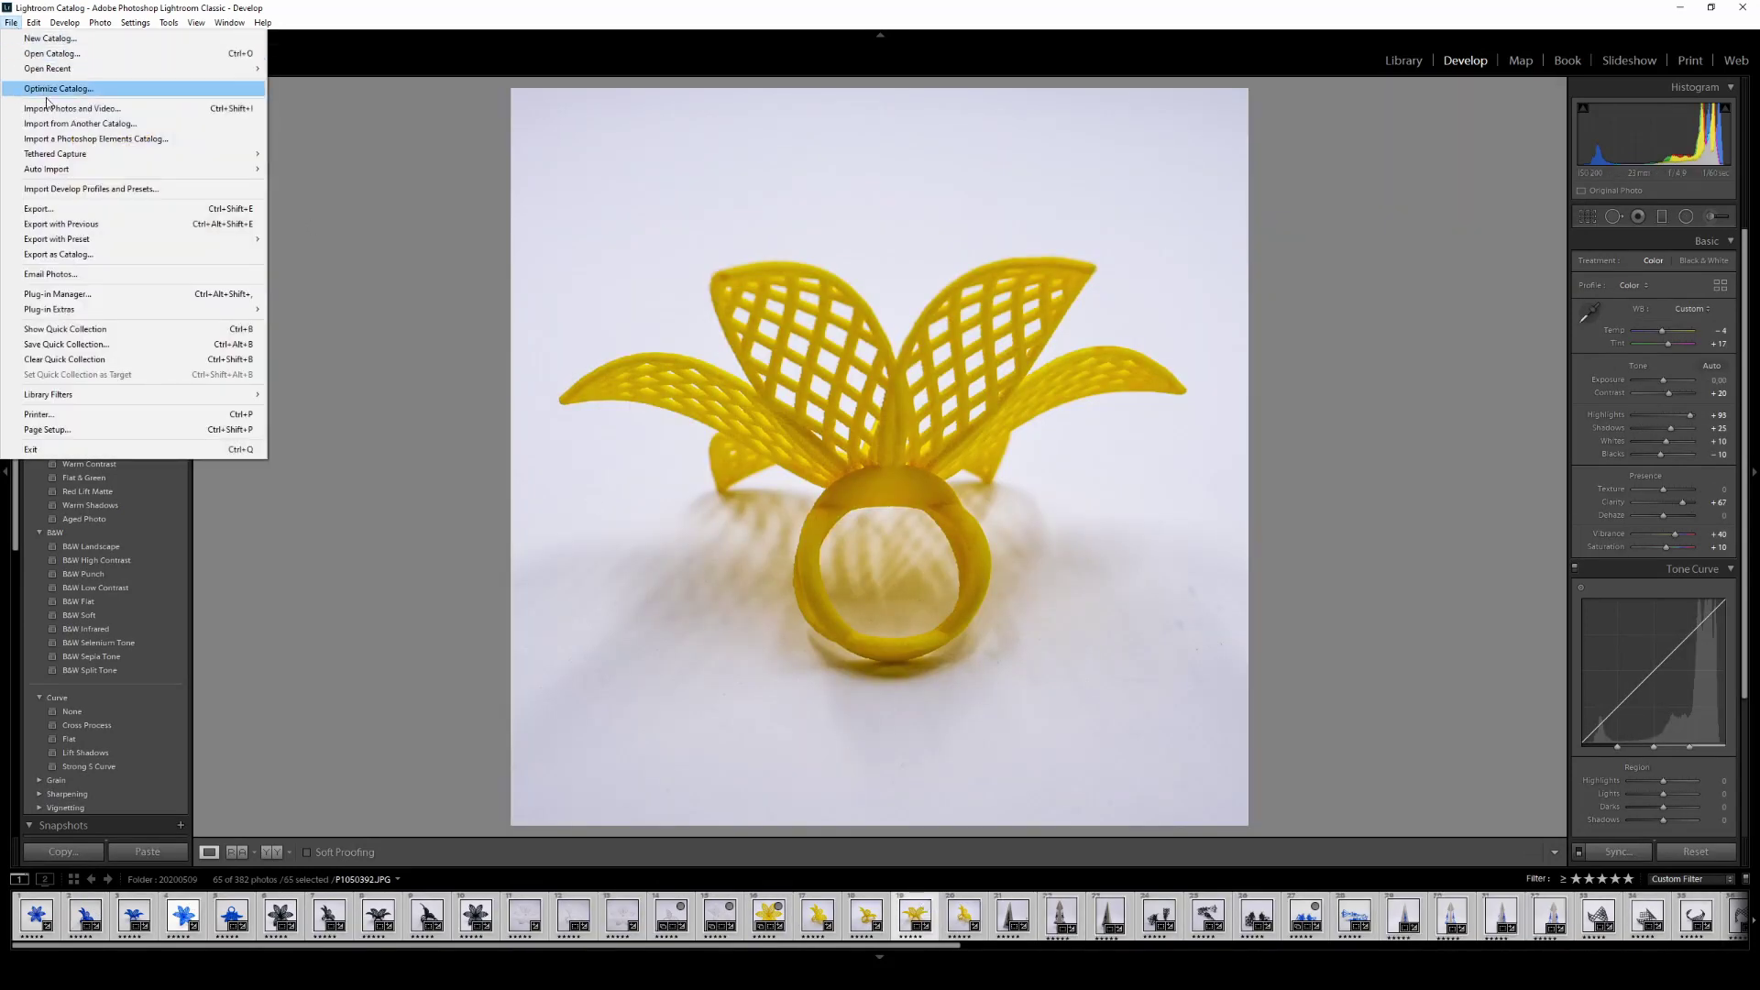
click(63, 215)
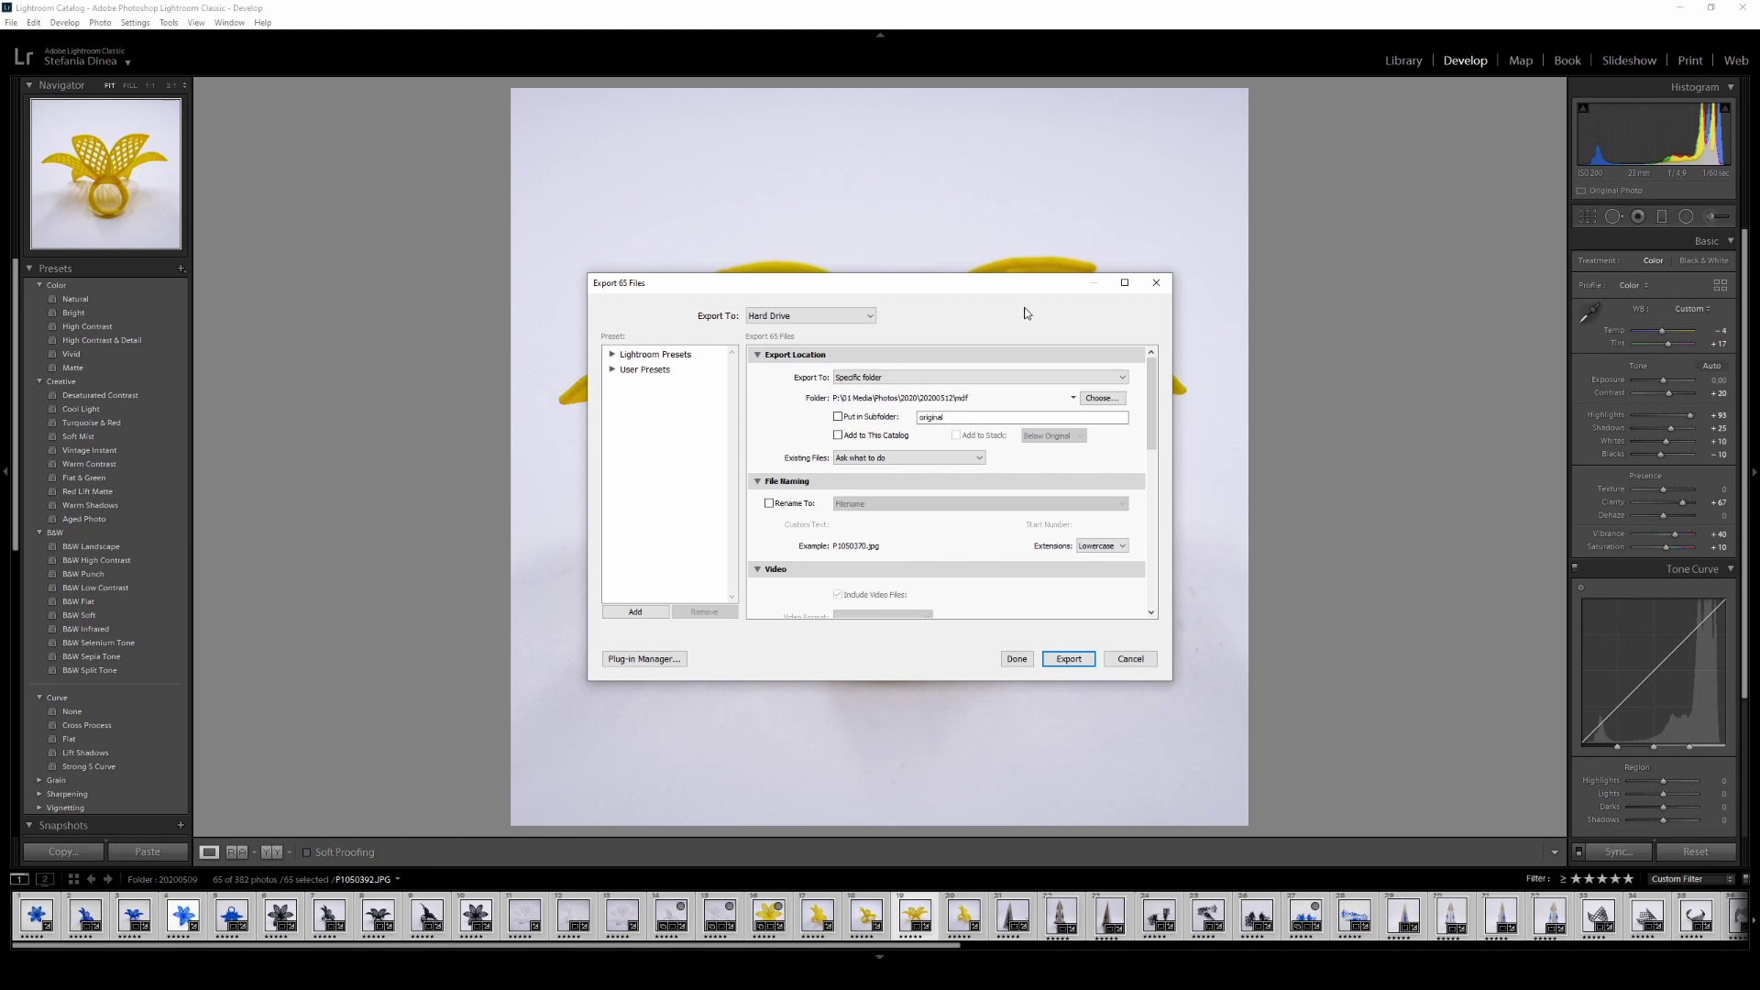
drag(1001, 295, 862, 358)
- Review the image sizing, resolution unit and metadata options in the export settings, keeping pixels per inch and All Metadata
scroll(926, 484, down, 5)
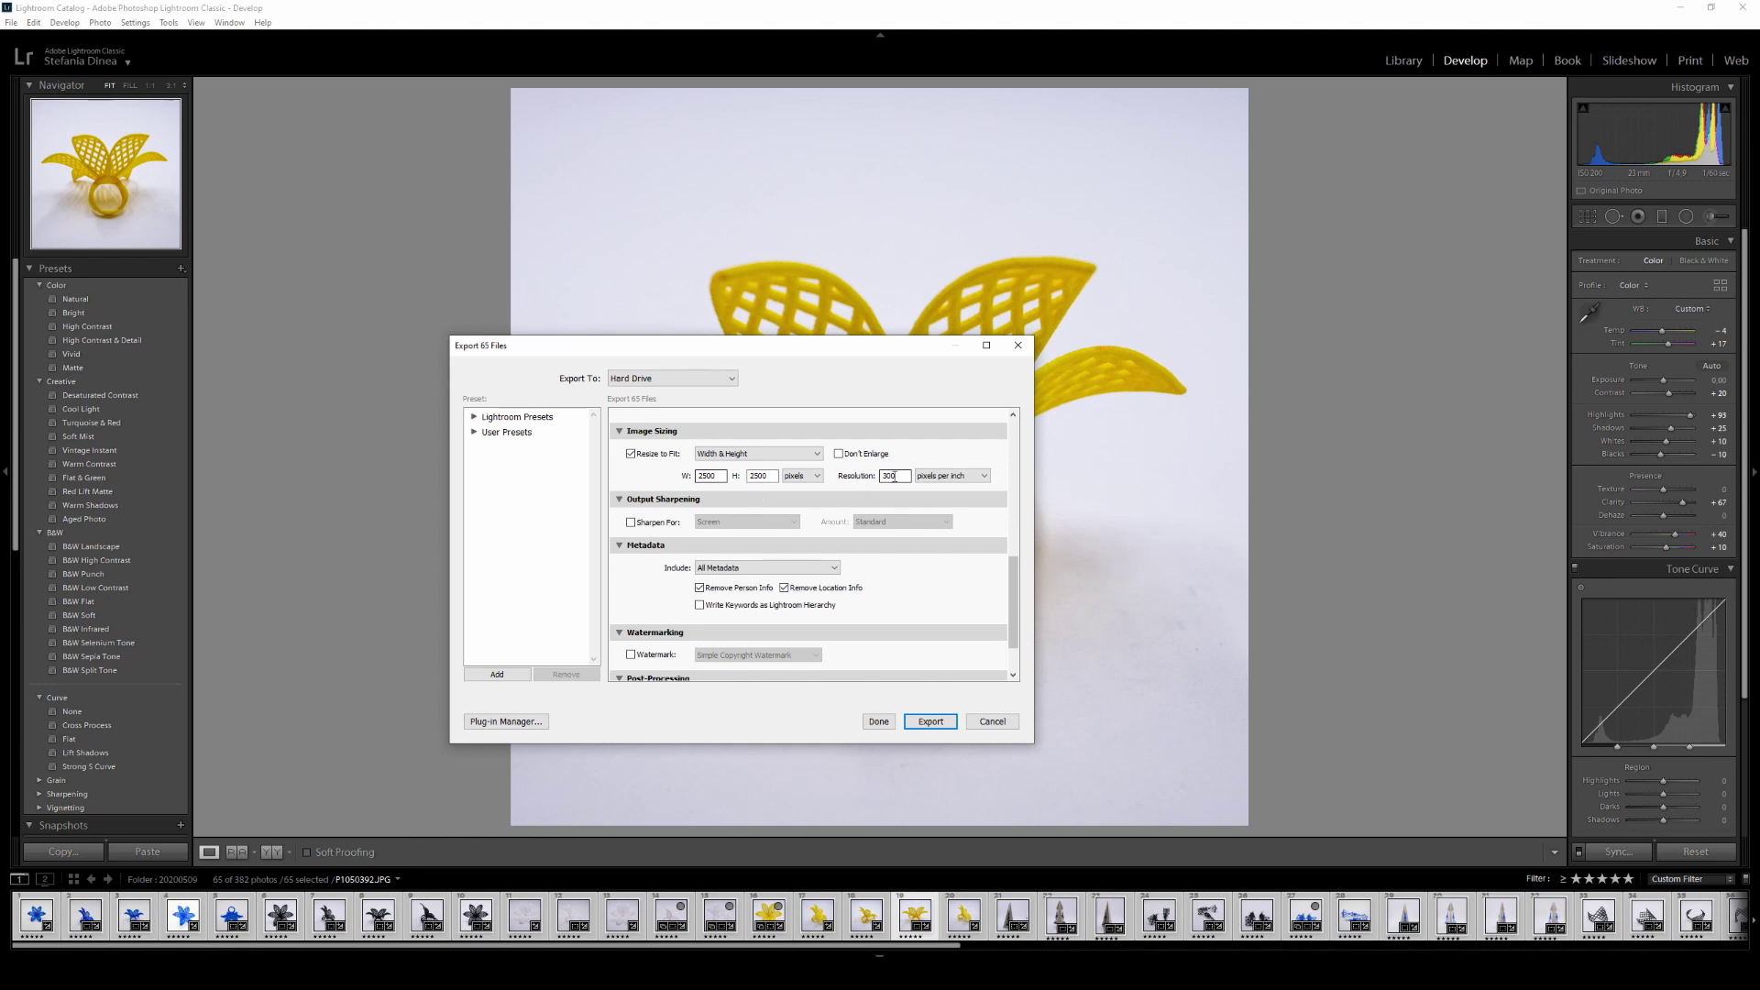
click(963, 483)
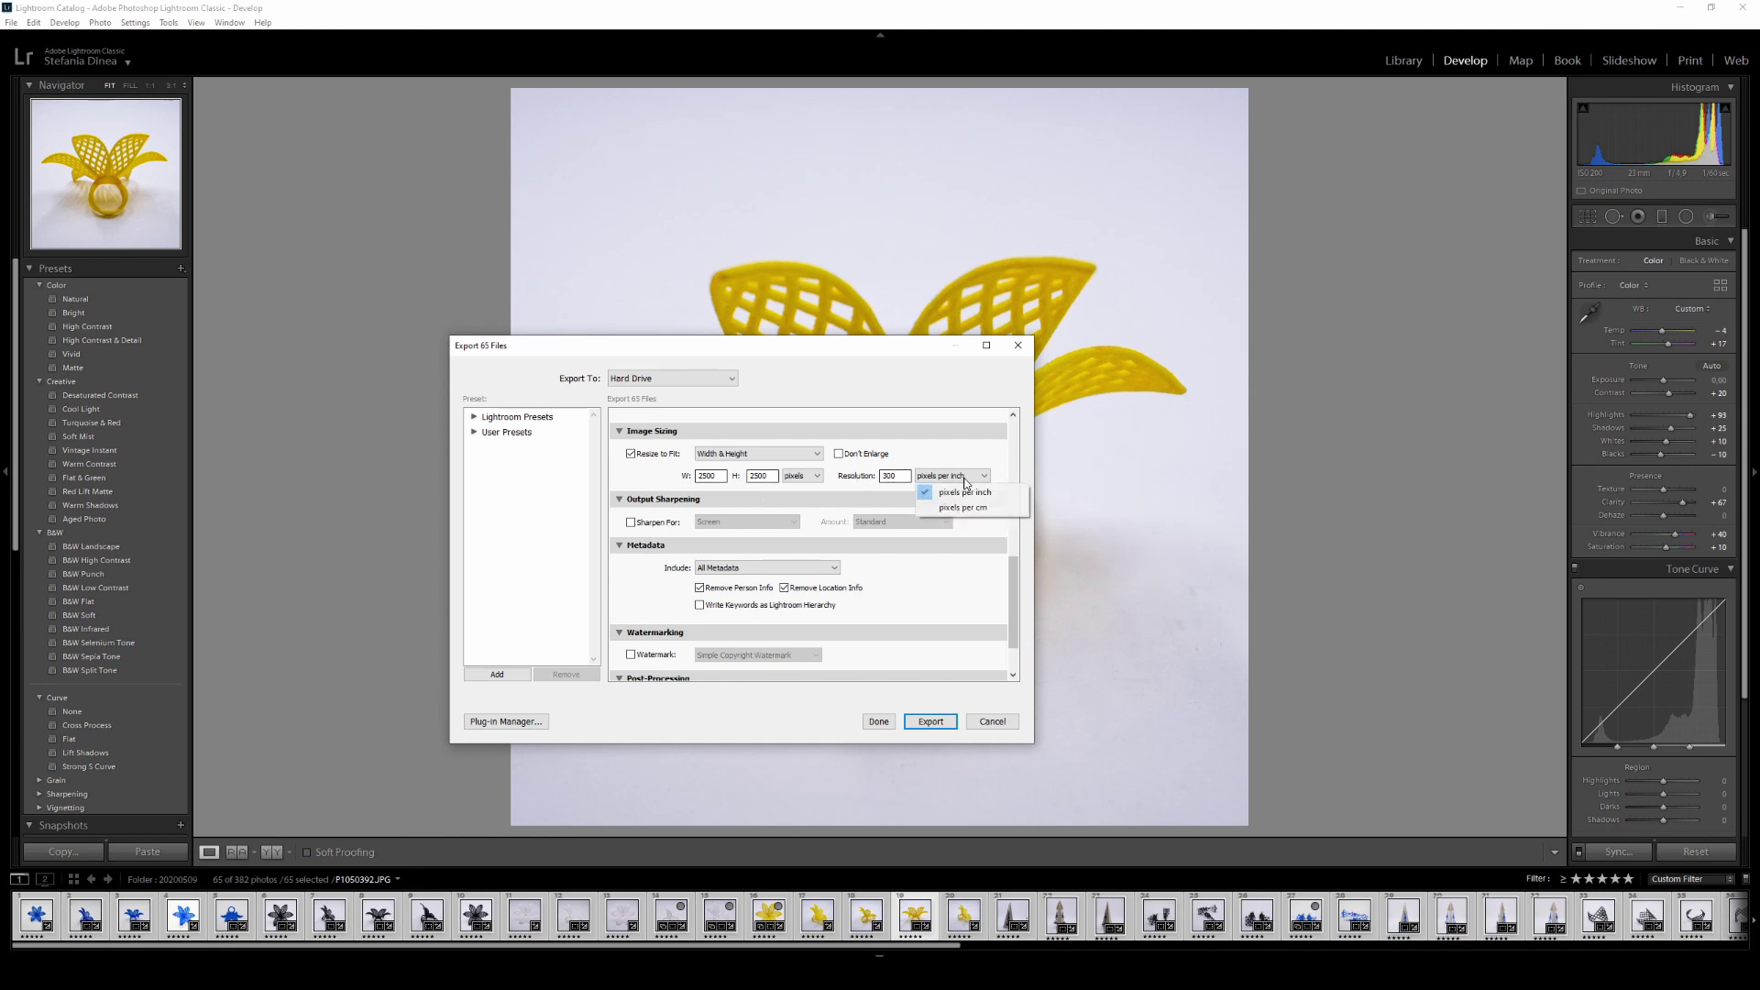
click(972, 458)
scroll(795, 465, down, 1)
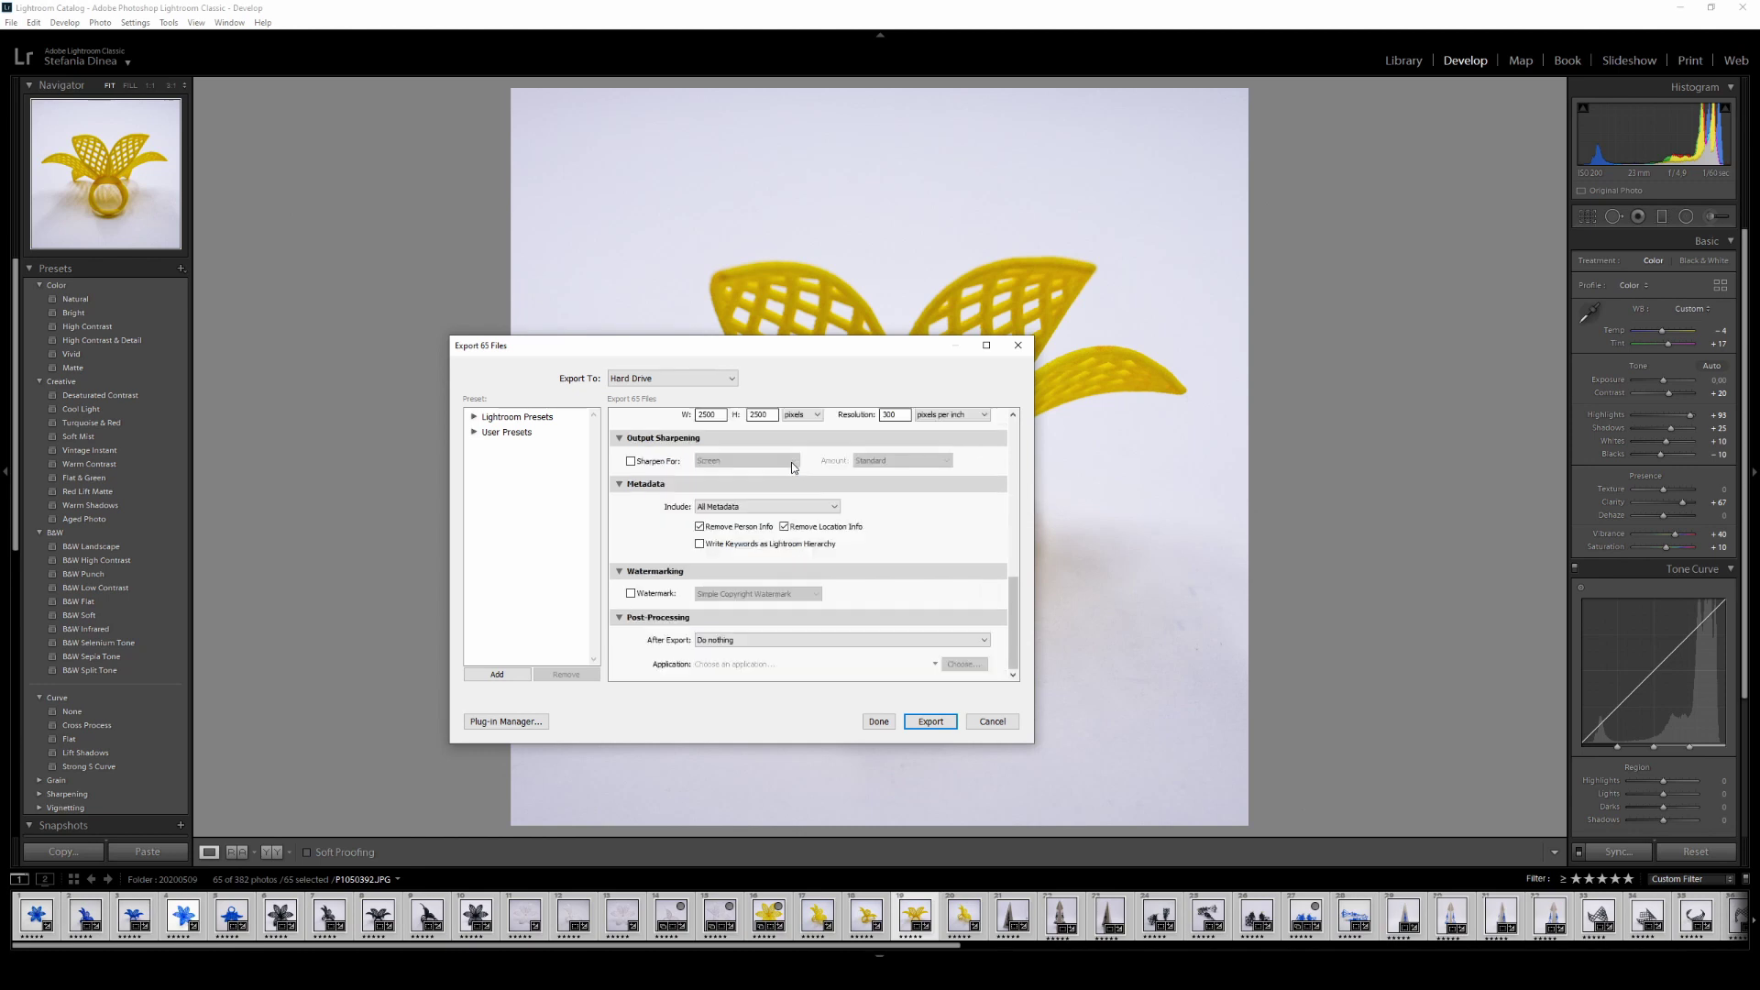
click(820, 506)
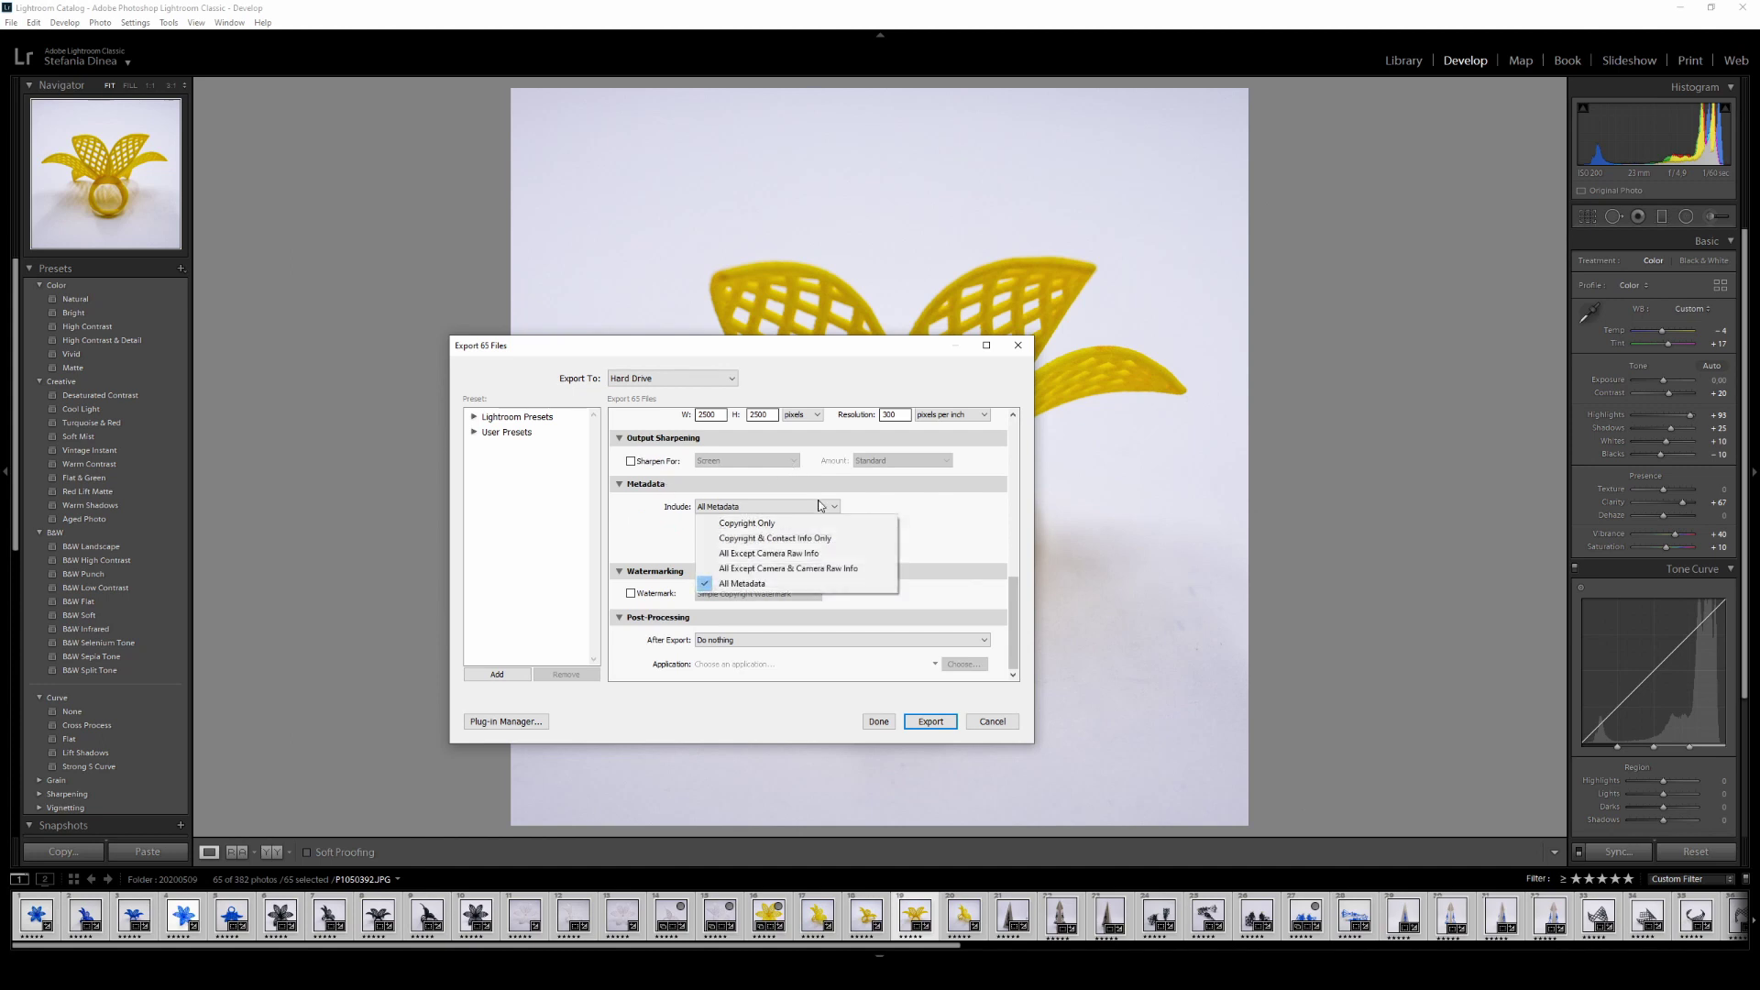
click(742, 583)
click(969, 485)
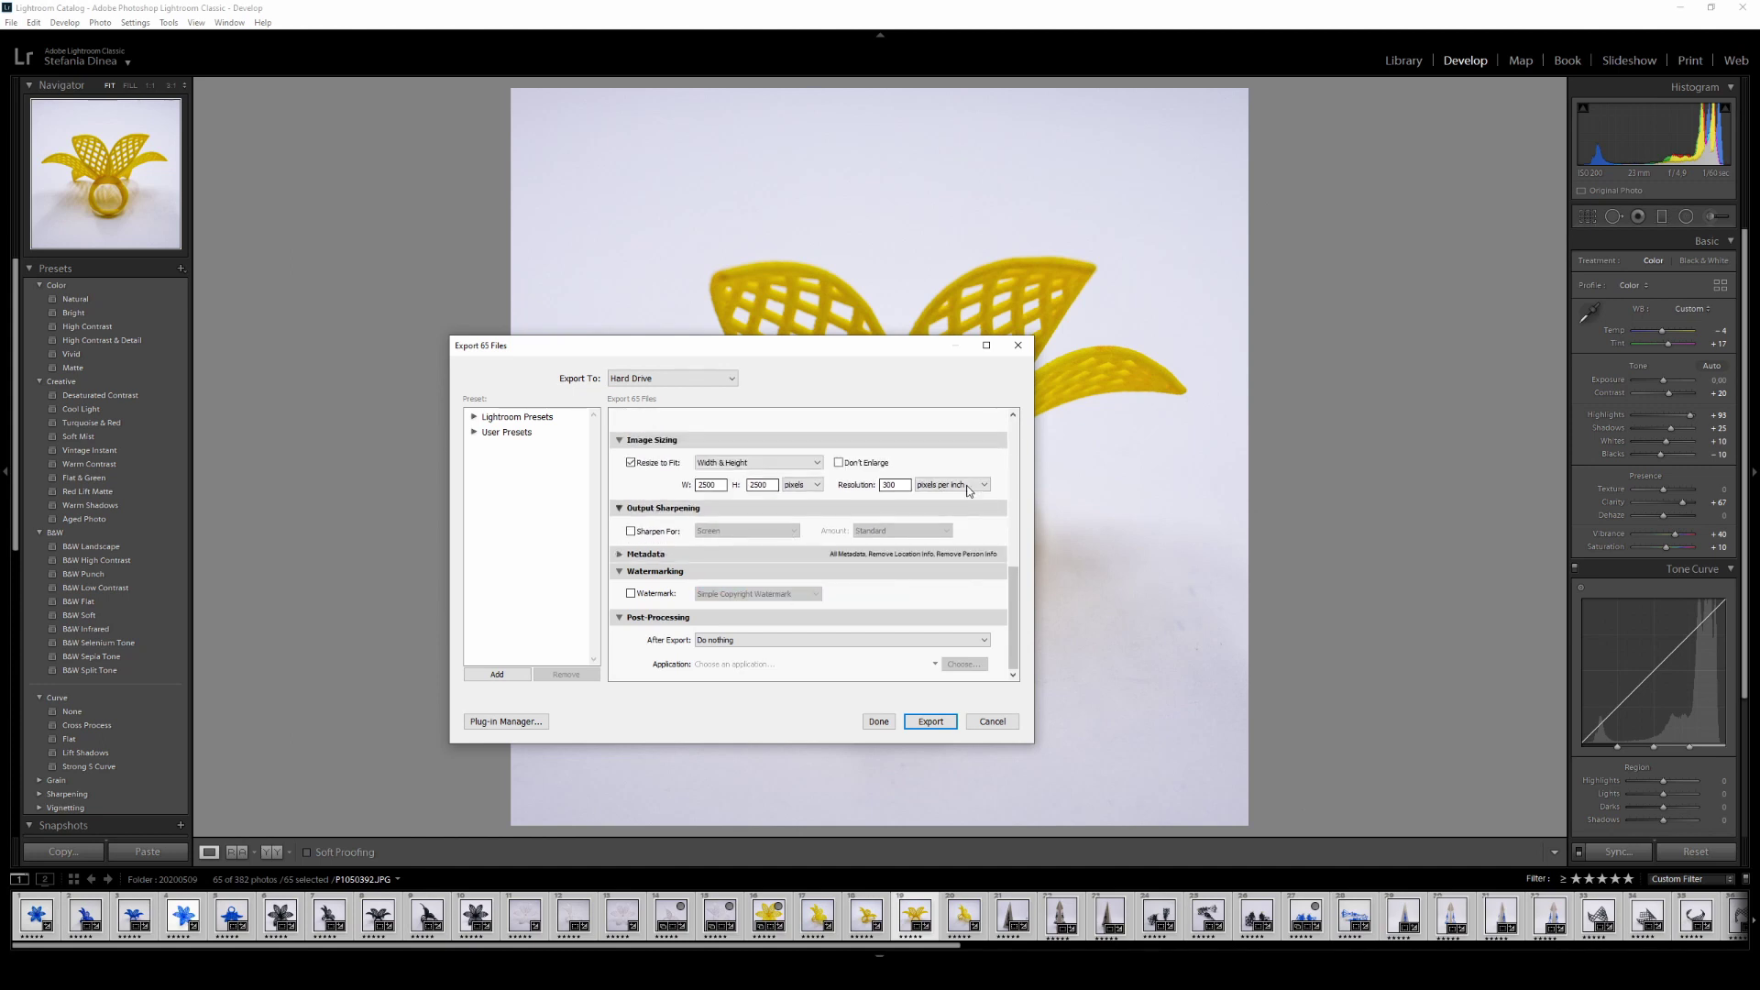
click(622, 555)
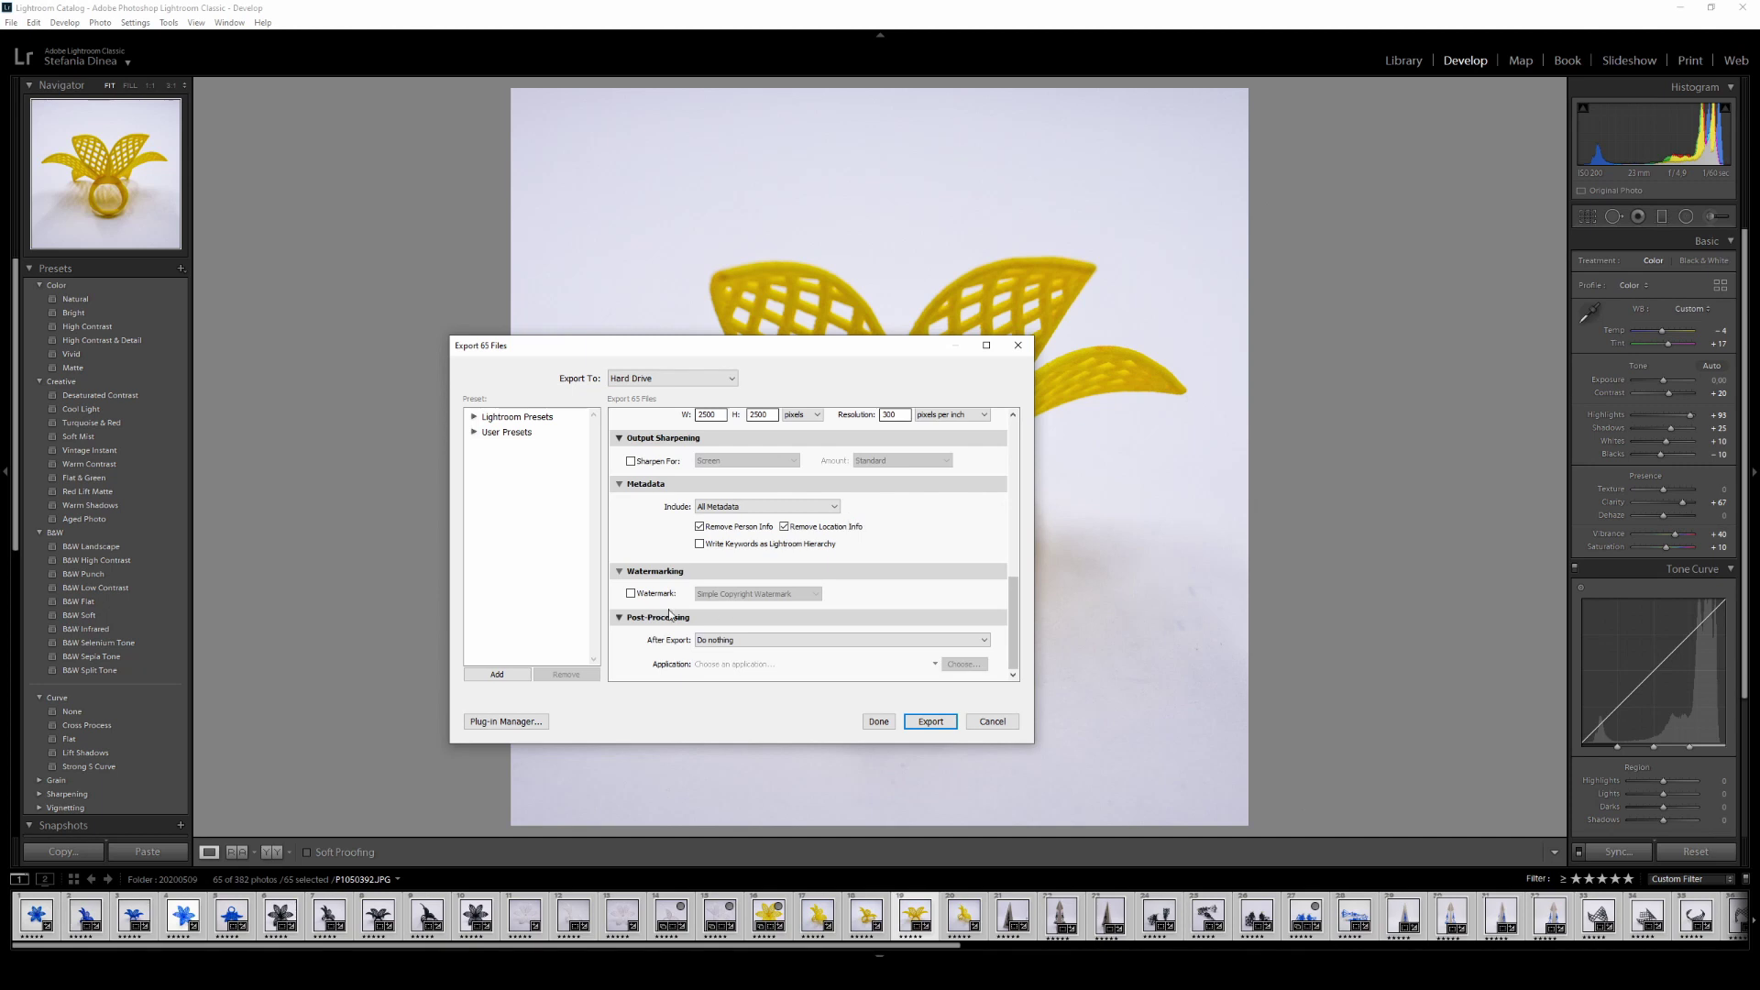
- Review the after-export actions and the built-in Lightroom export presets
click(748, 638)
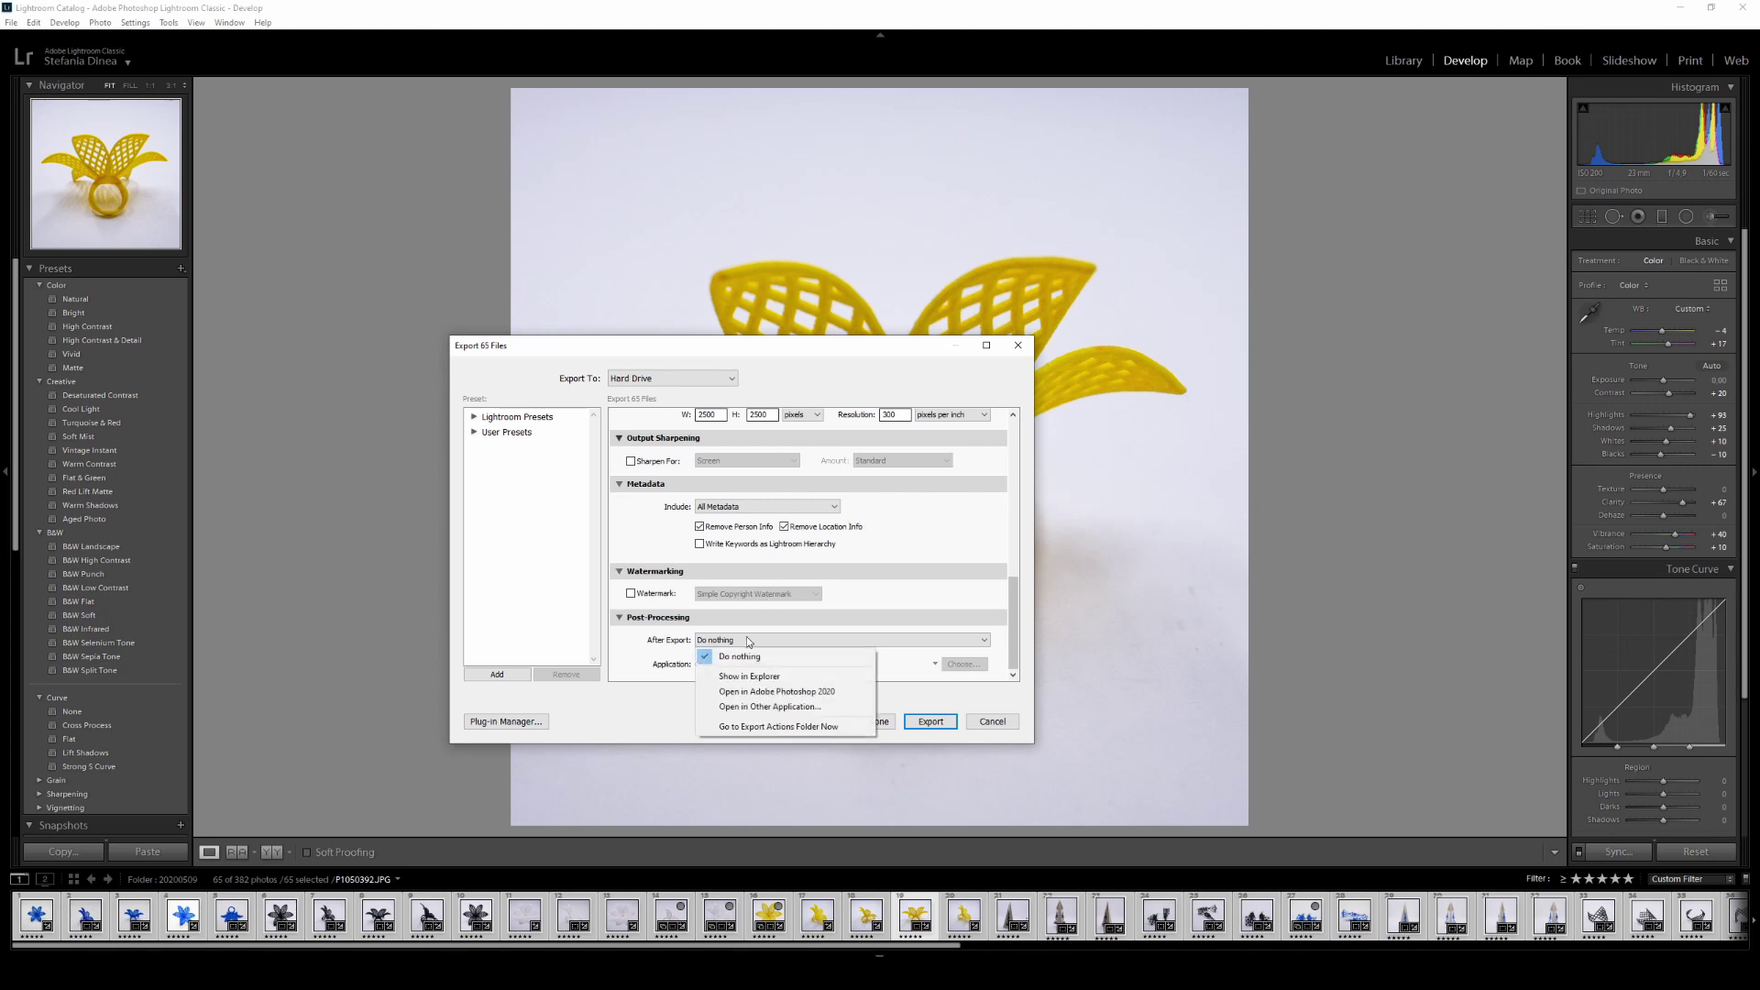
click(865, 612)
click(866, 612)
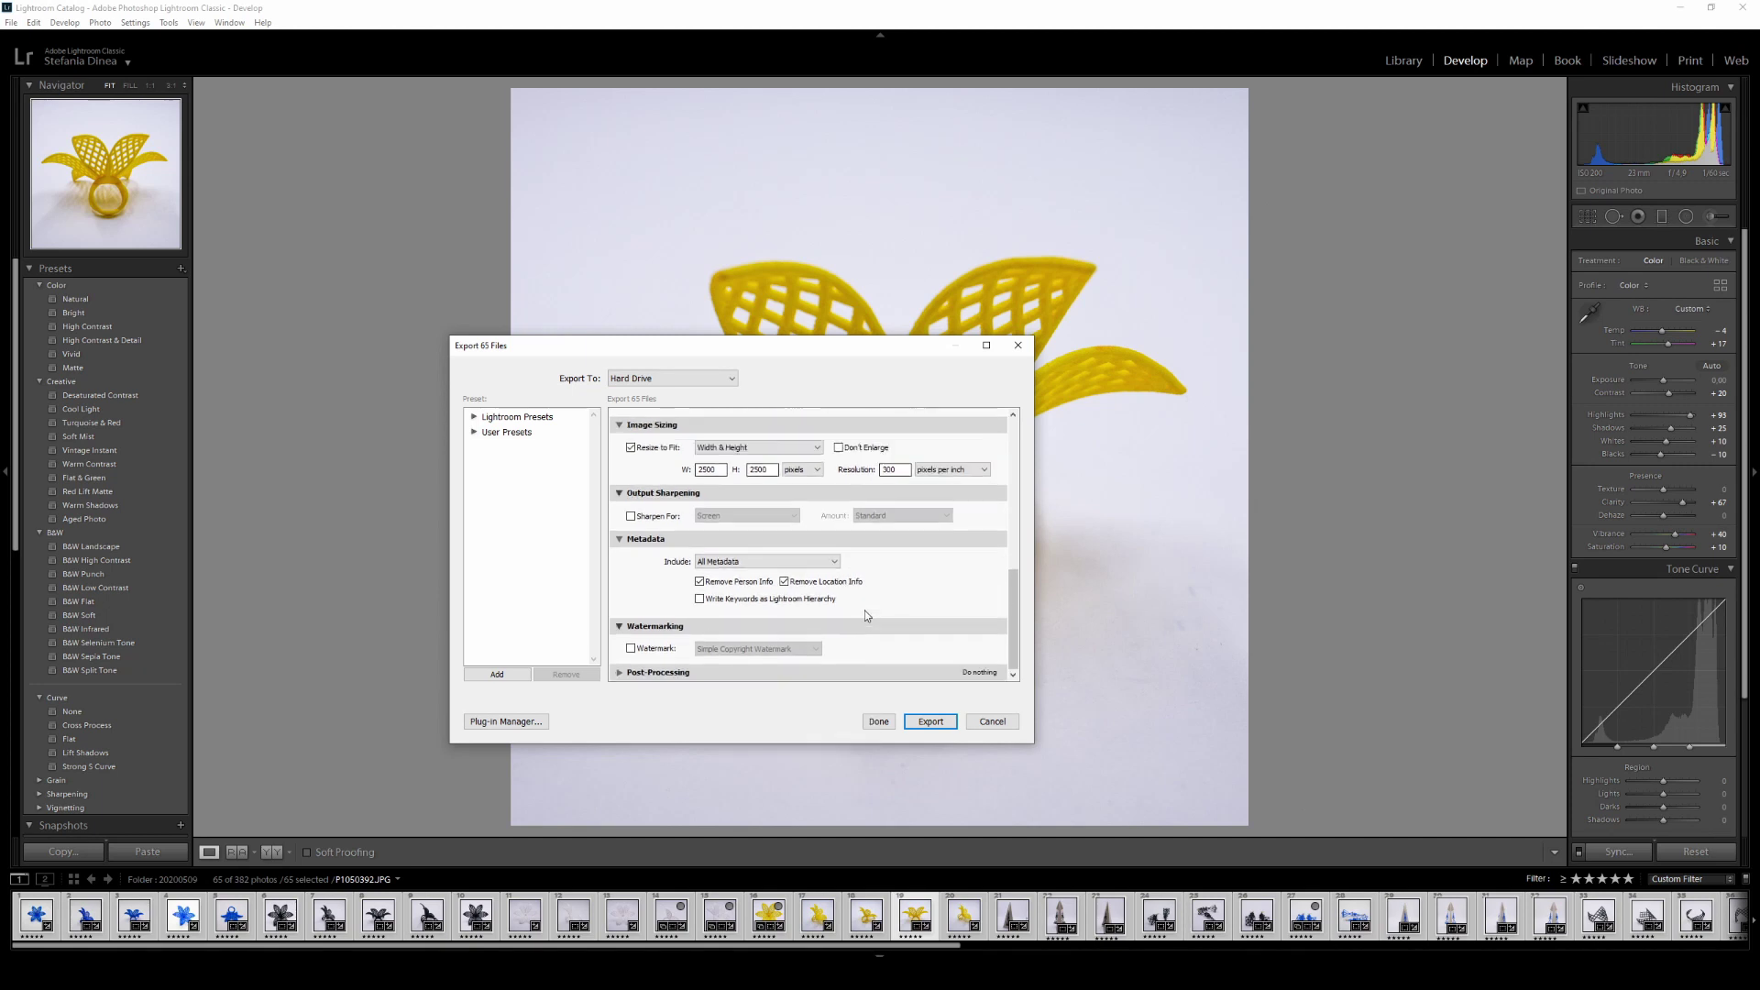
click(475, 418)
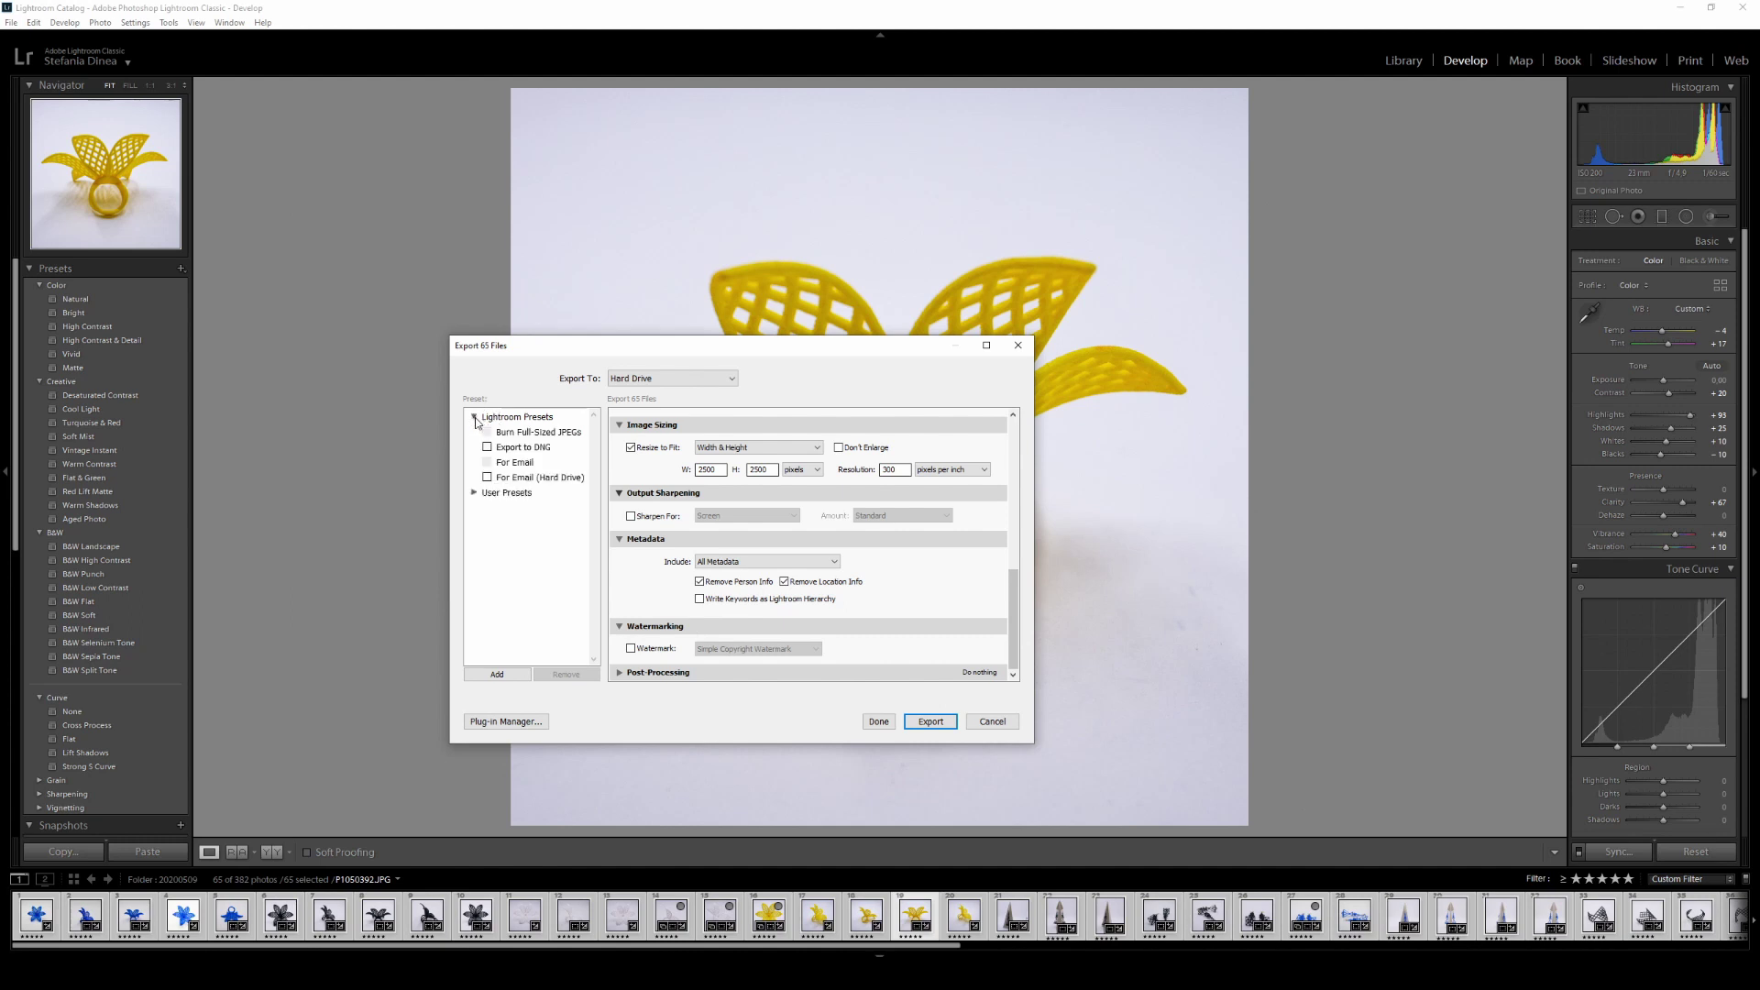
click(474, 418)
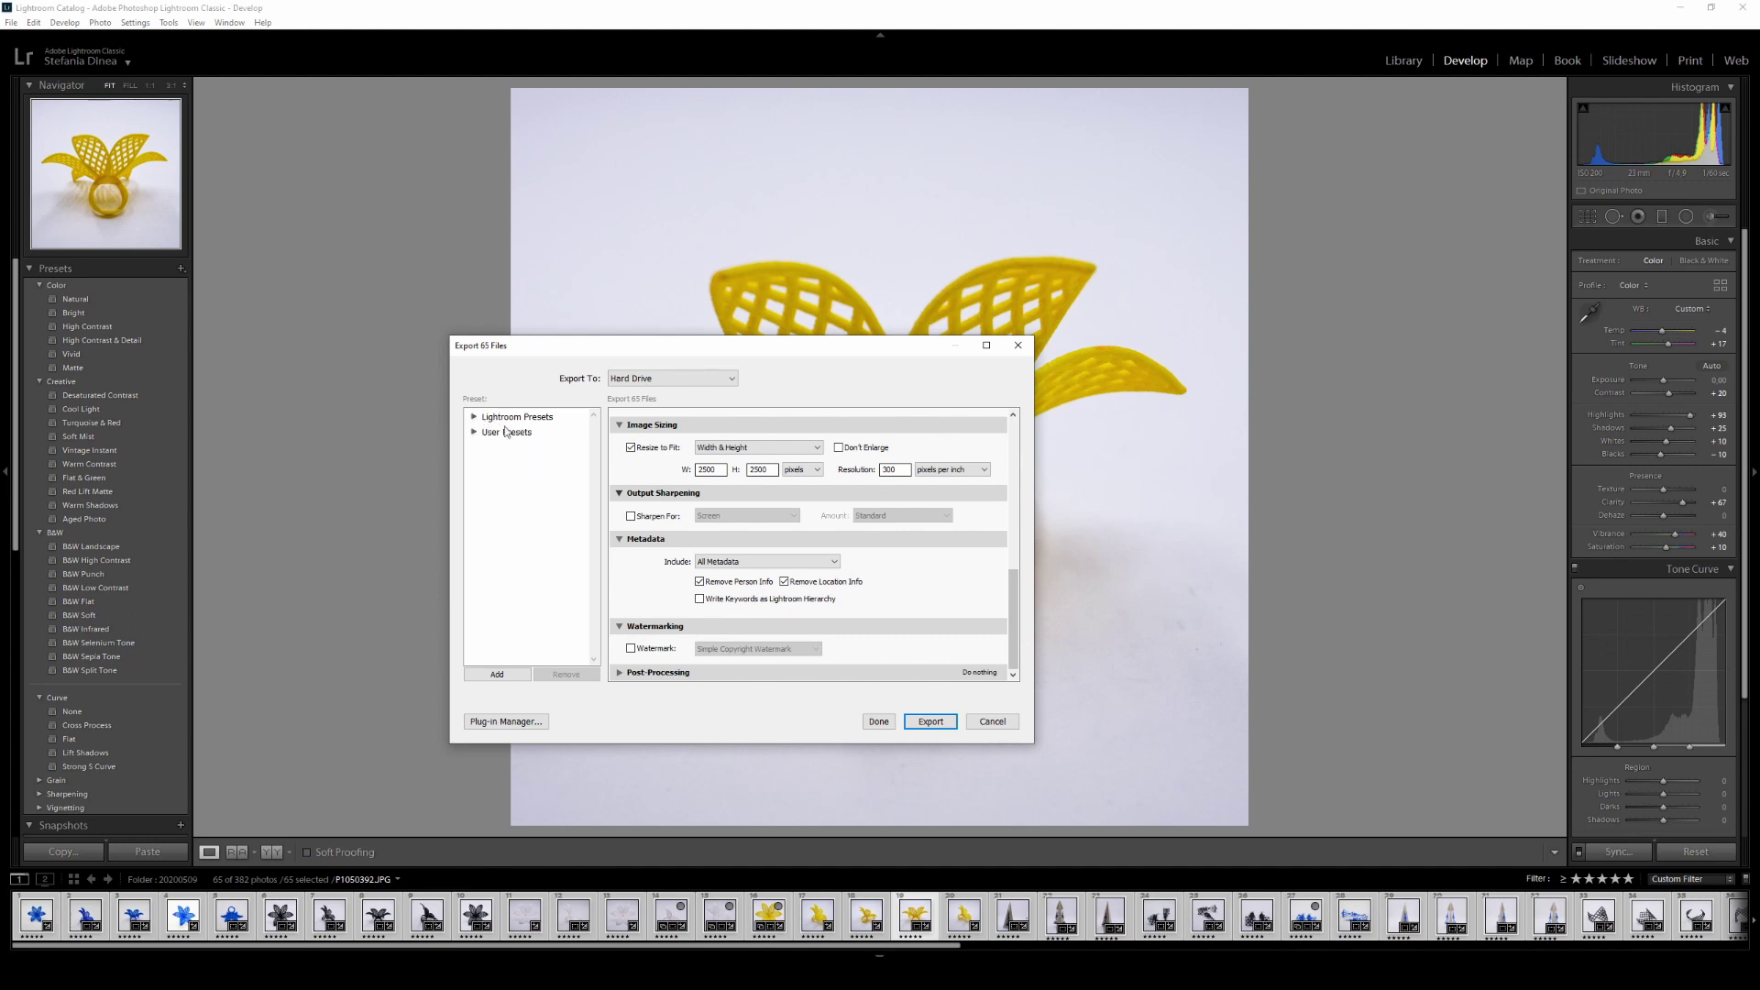
- Check the export destination type and export the selected photos to the hard drive
click(695, 378)
click(858, 410)
scroll(697, 642, up, 5)
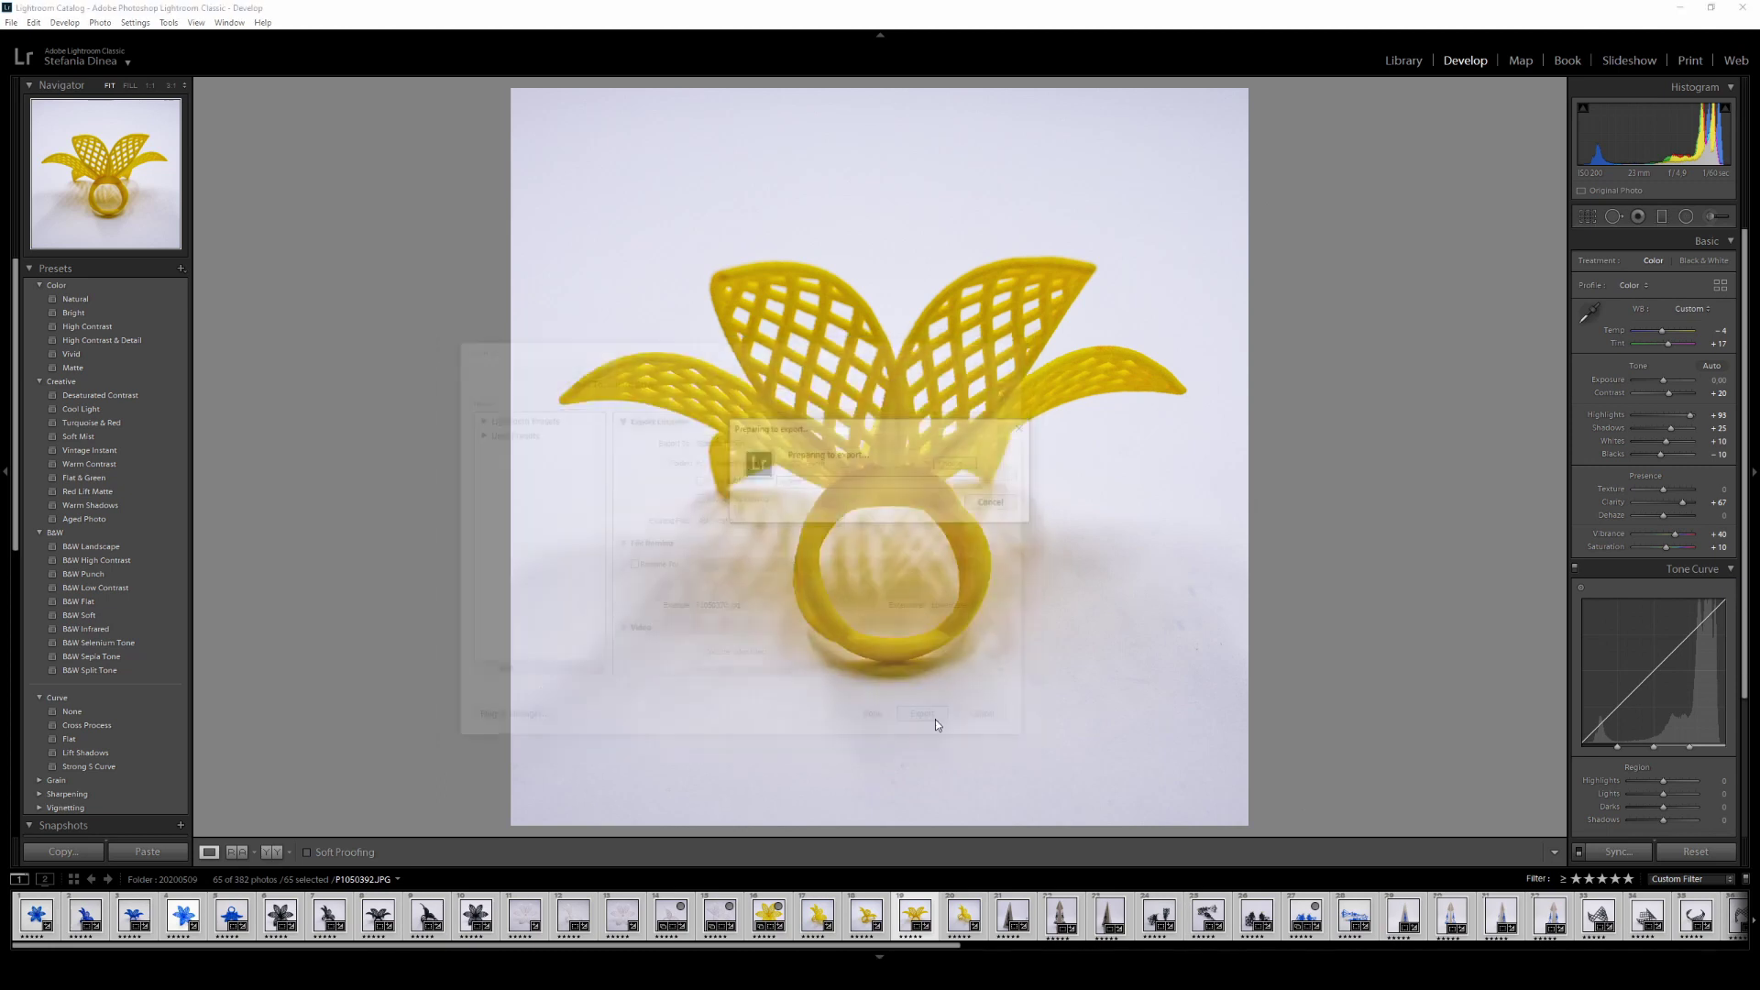
click(931, 721)
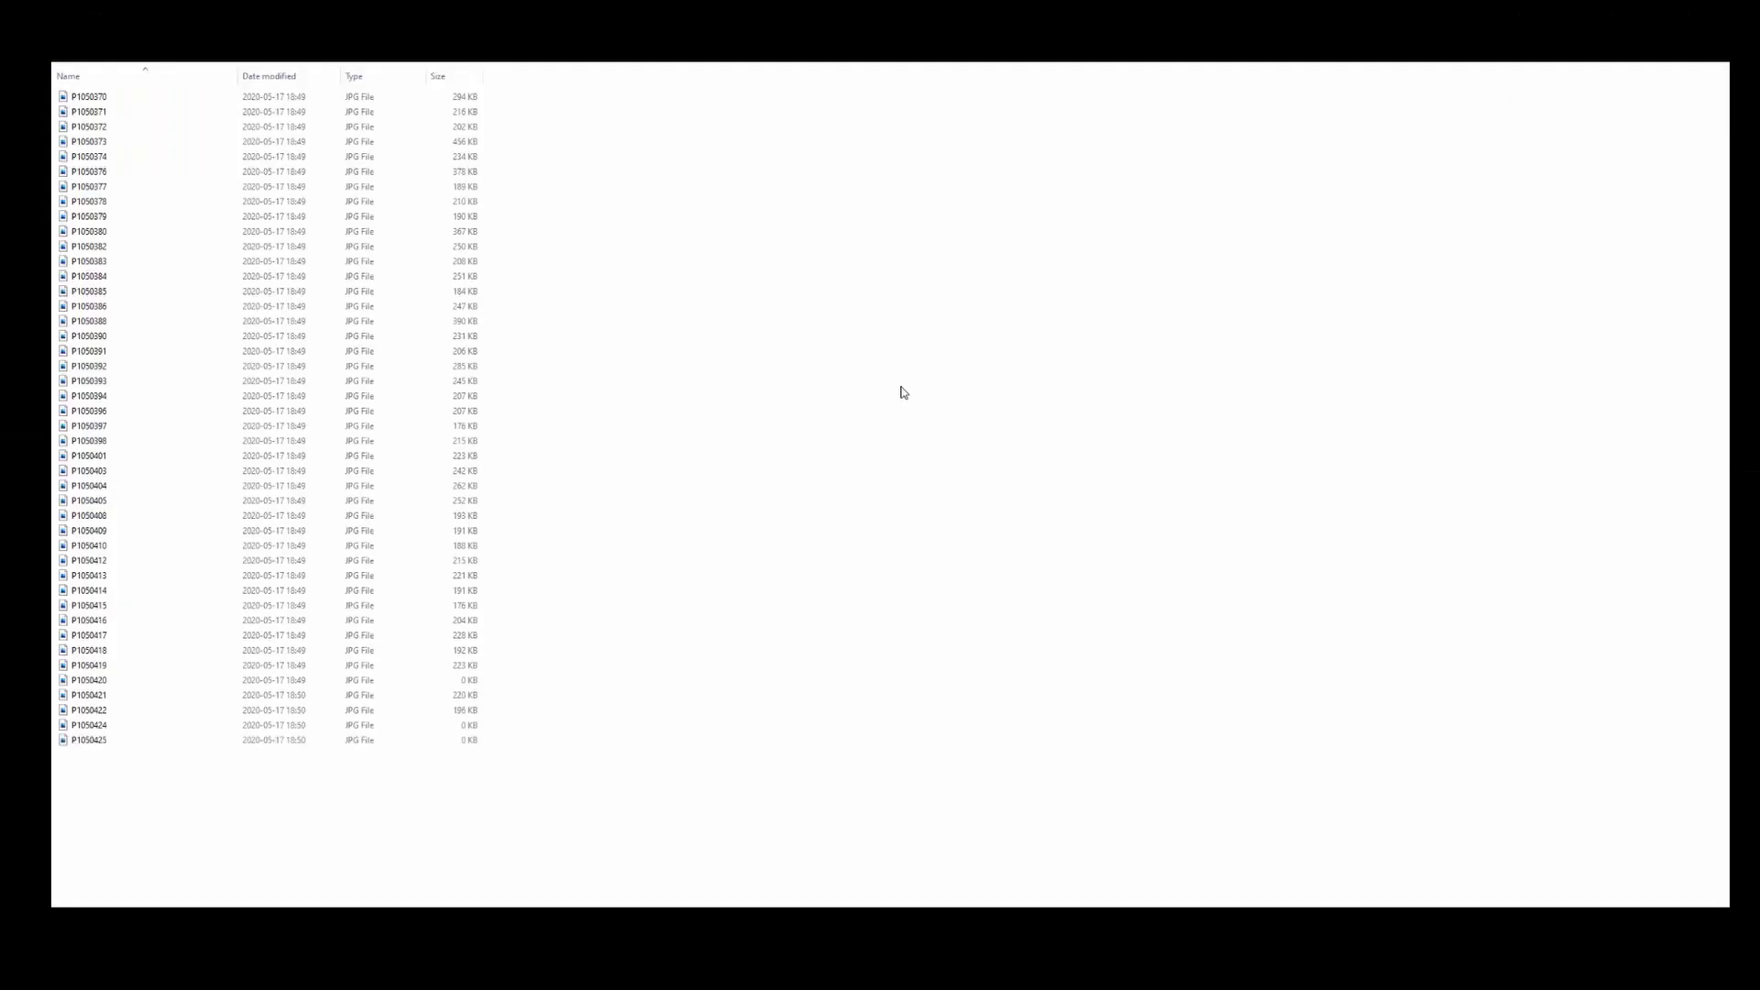
- Switch to the folder of exported JPG files and display them as extra large icons
right_click(899, 323)
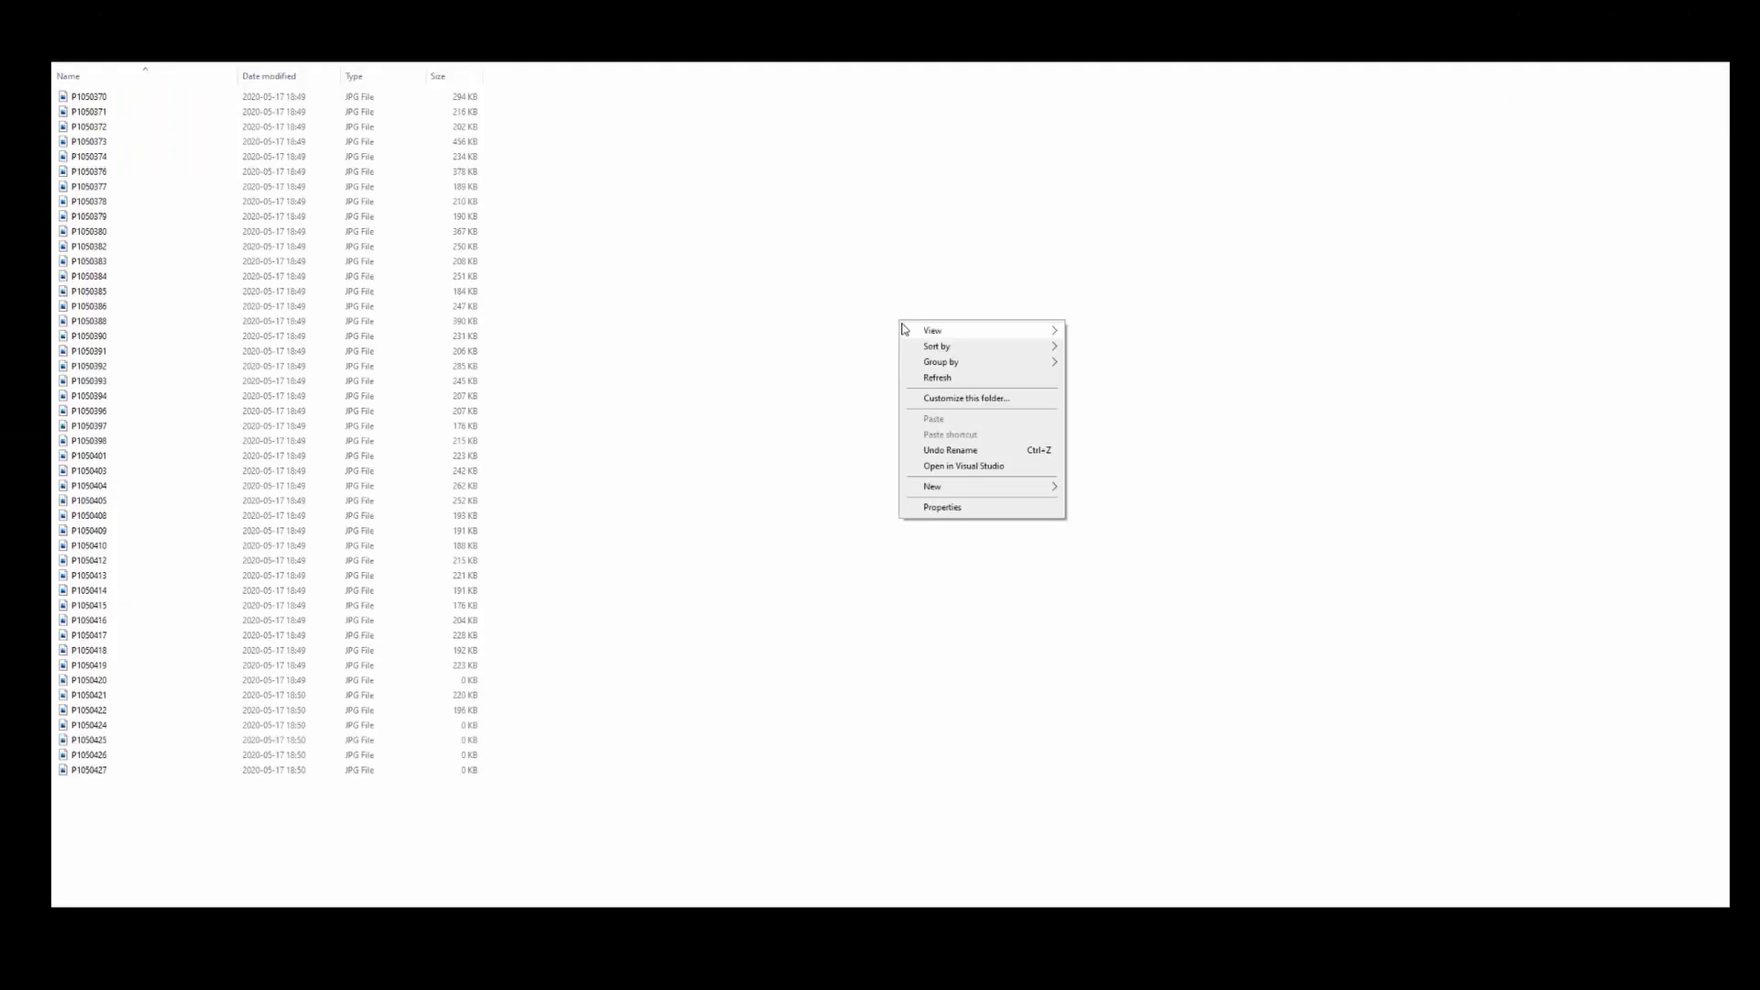
mouse_move(1033, 332)
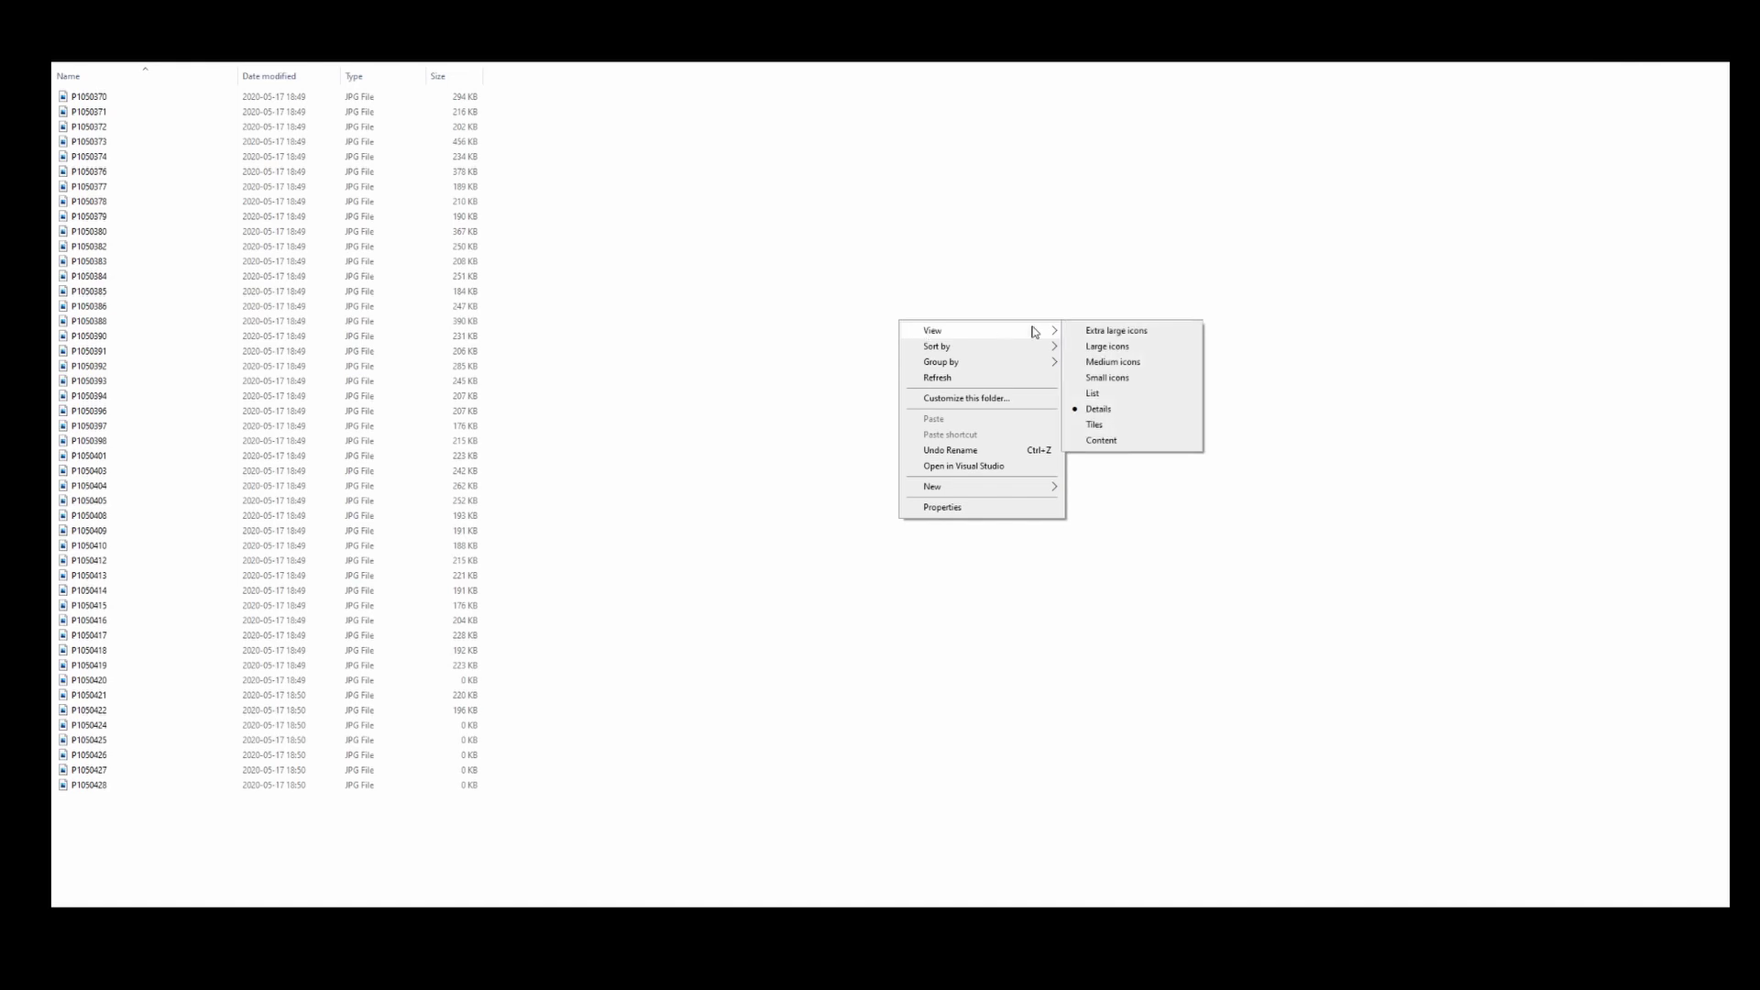
click(1125, 330)
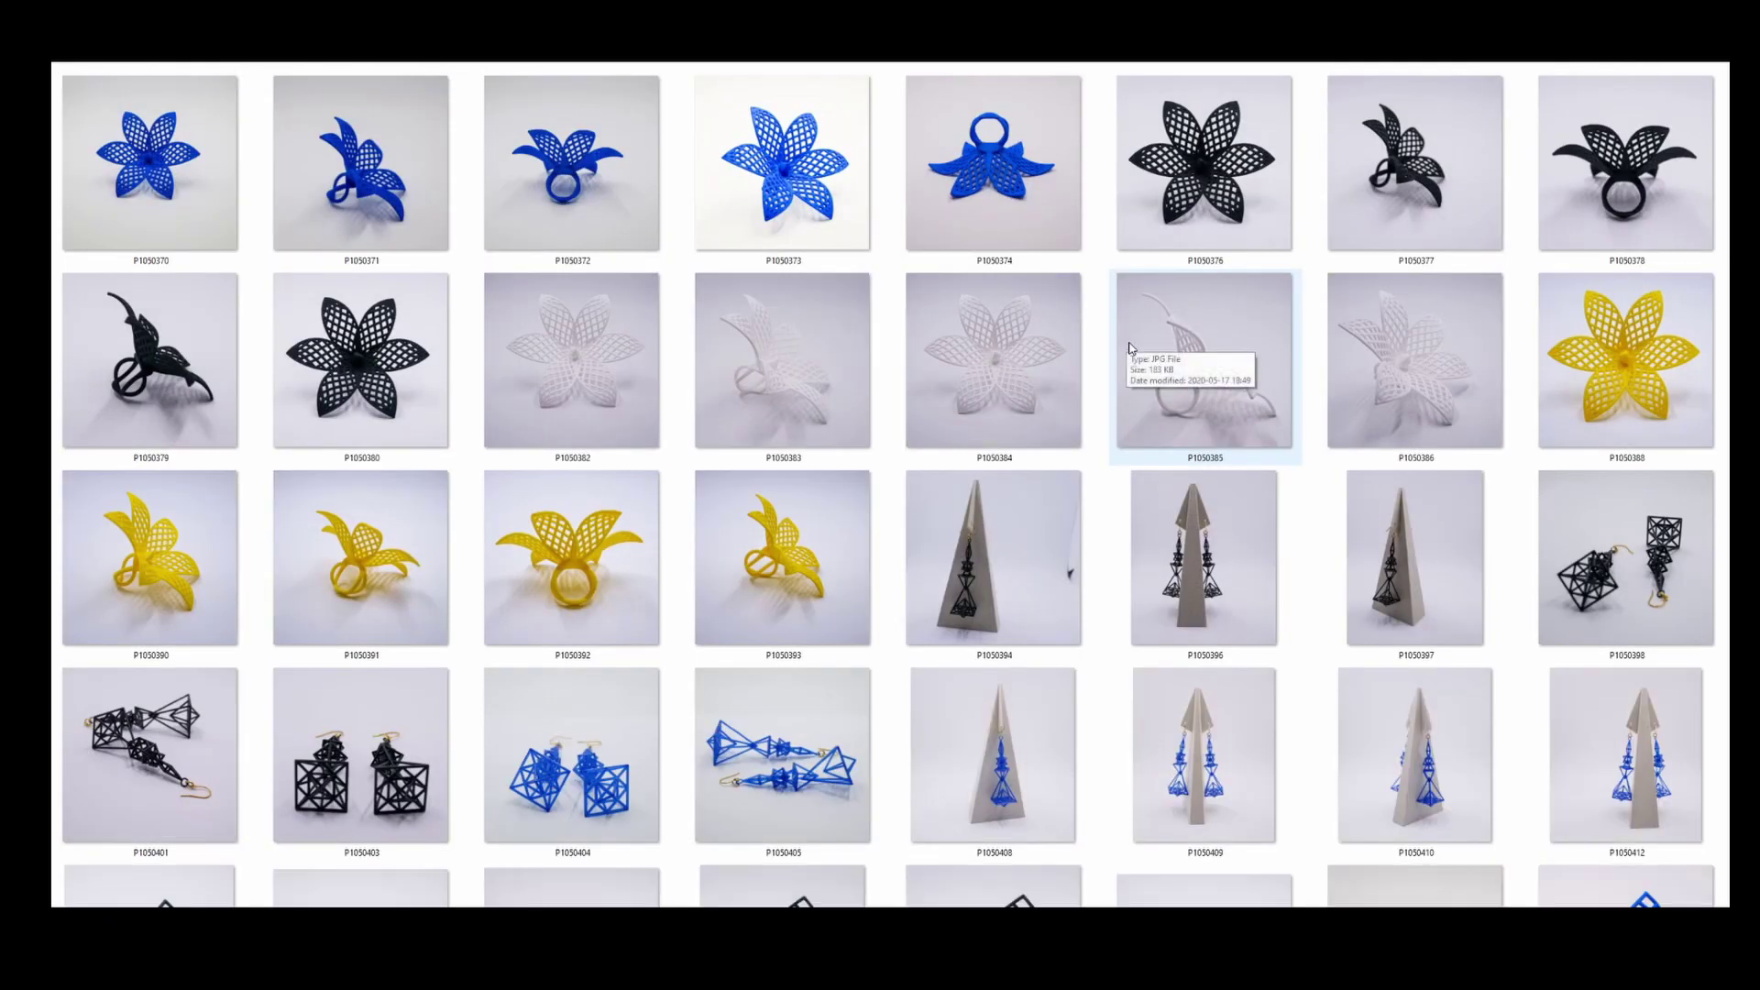
- Look through the thumbnails of the exported jewellery photos in the folder
scroll(1132, 350, down, 5)
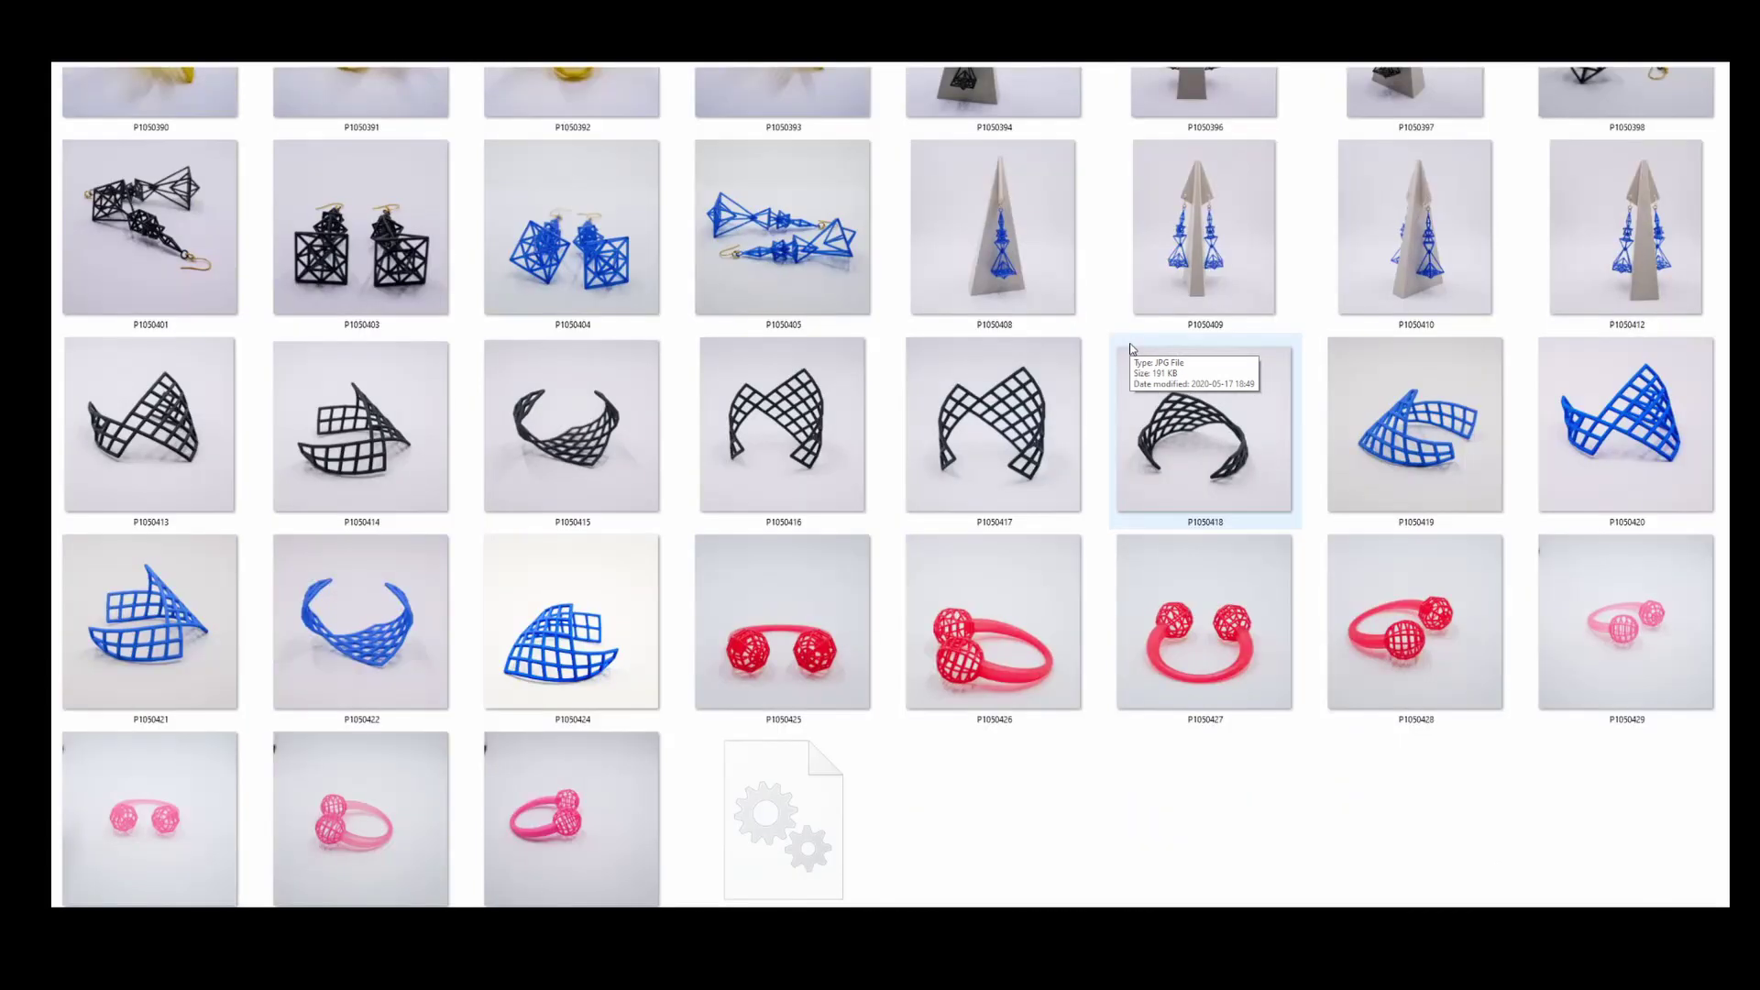
scroll(1132, 349, up, 5)
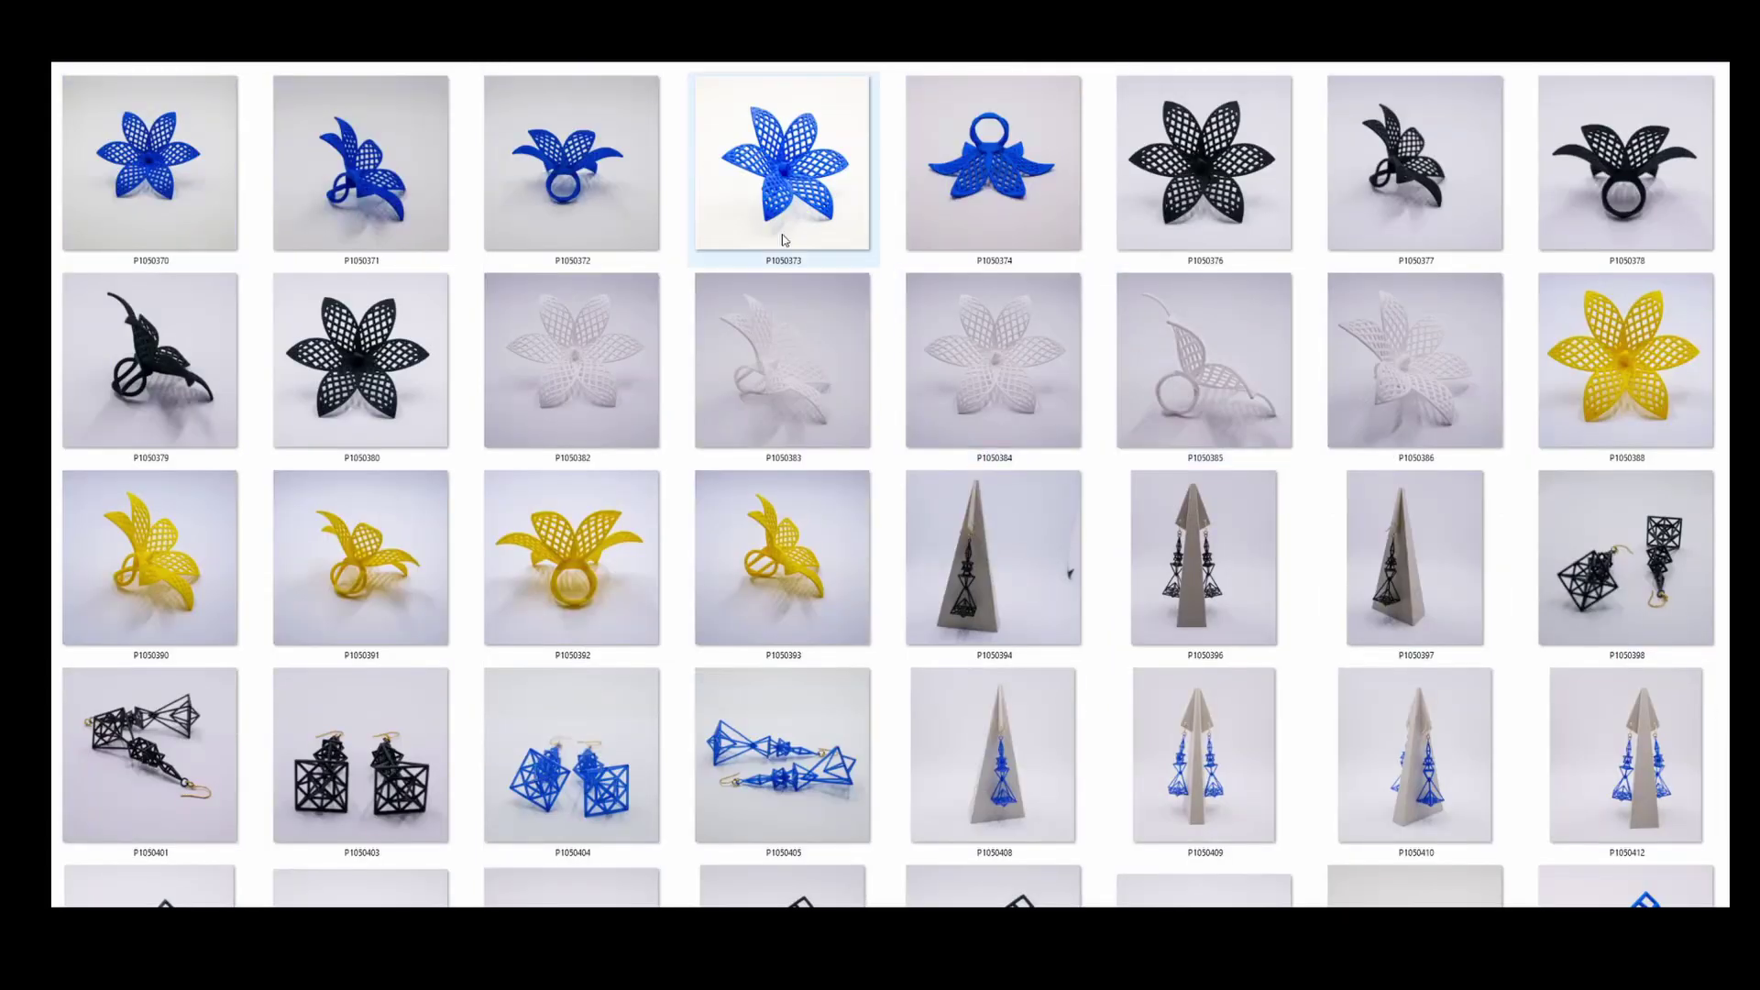
scroll(907, 638, down, 5)
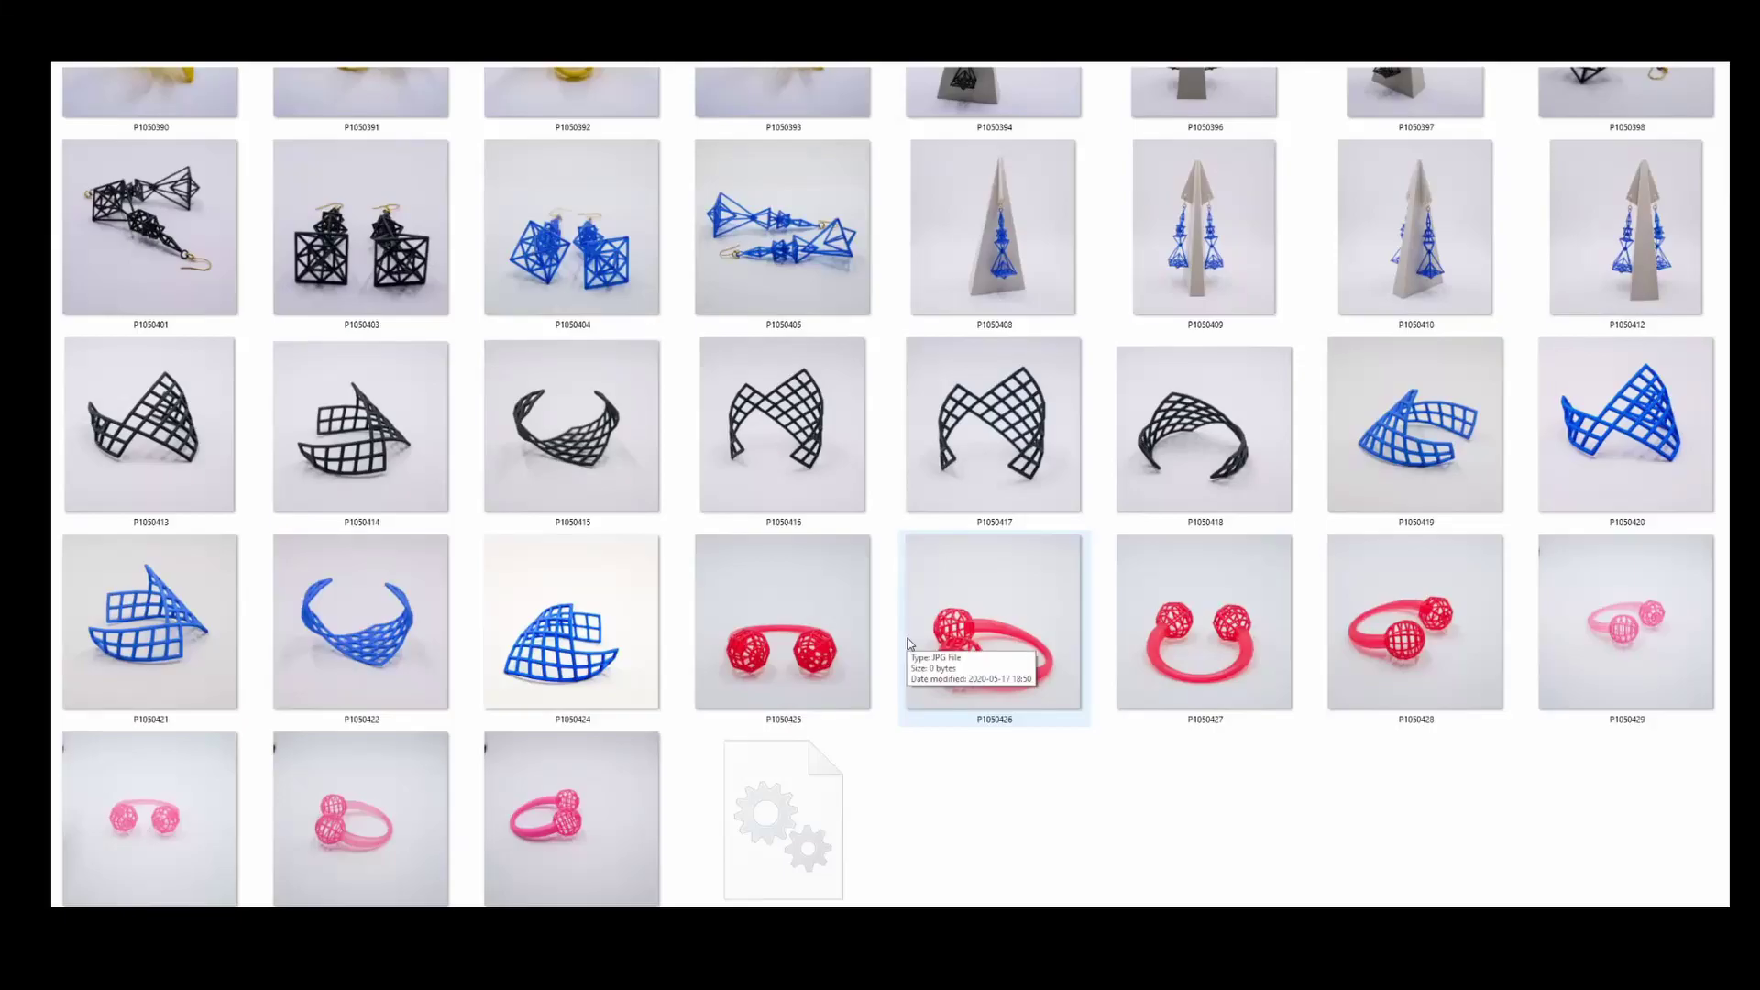
scroll(907, 638, up, 5)
scroll(1047, 685, down, 5)
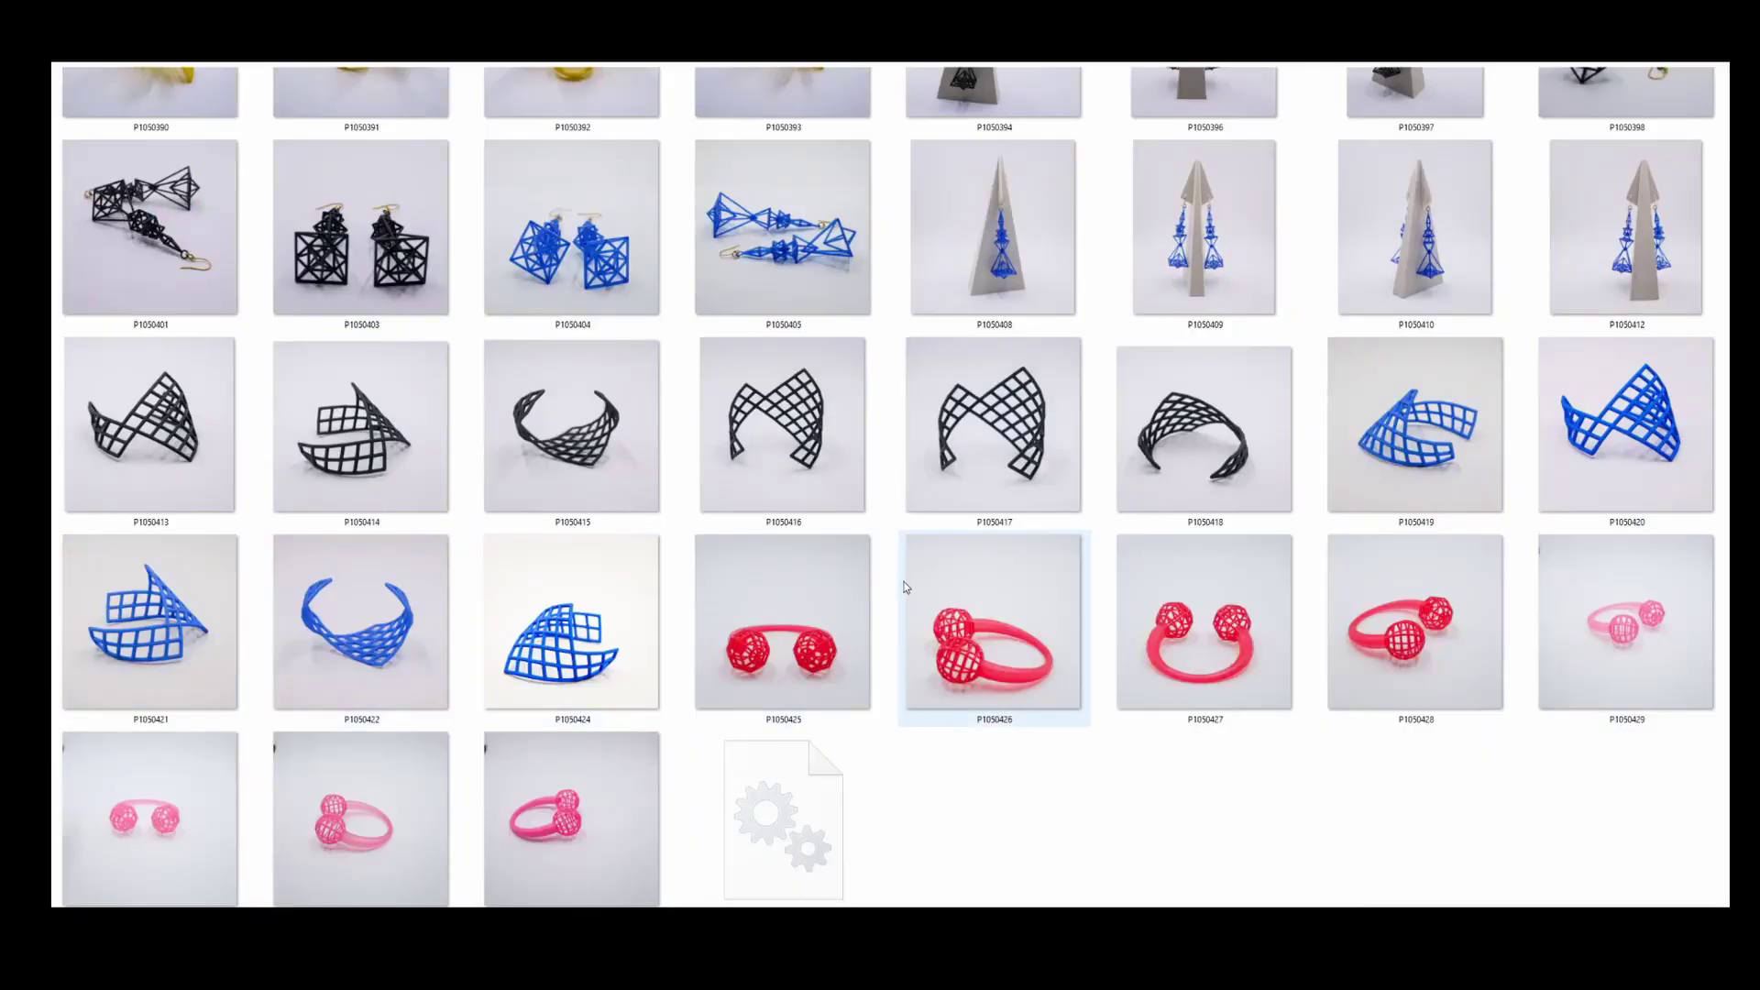
scroll(901, 581, up, 5)
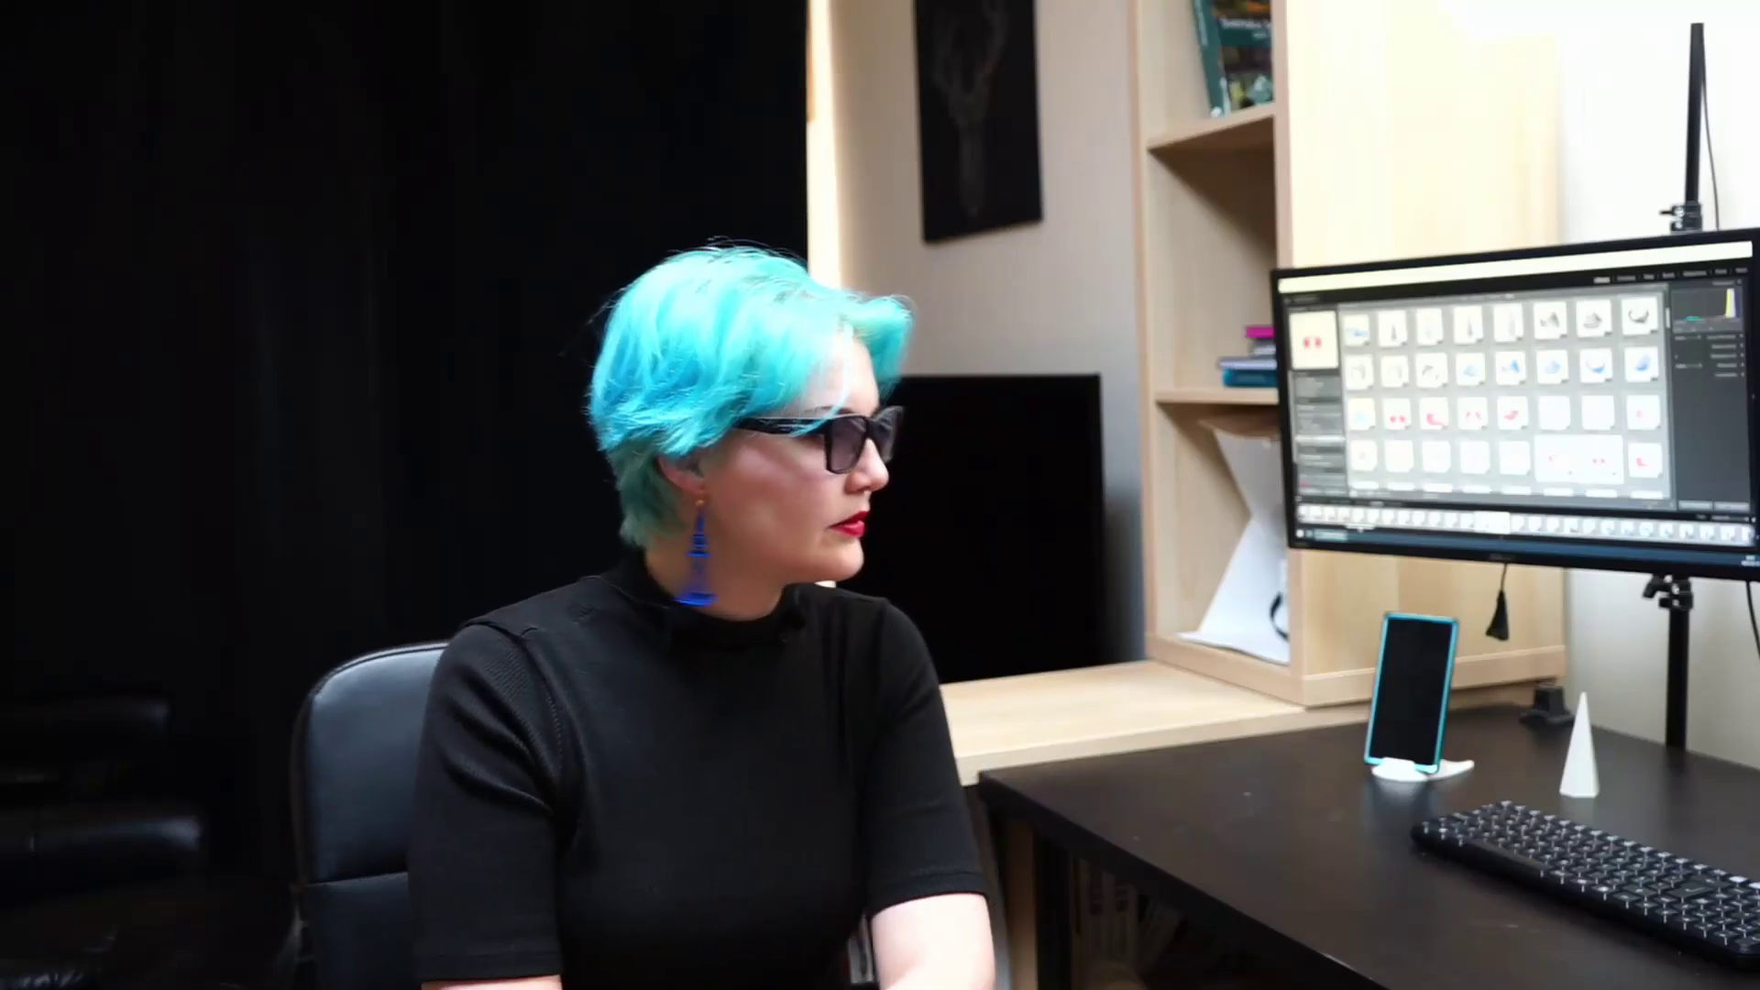